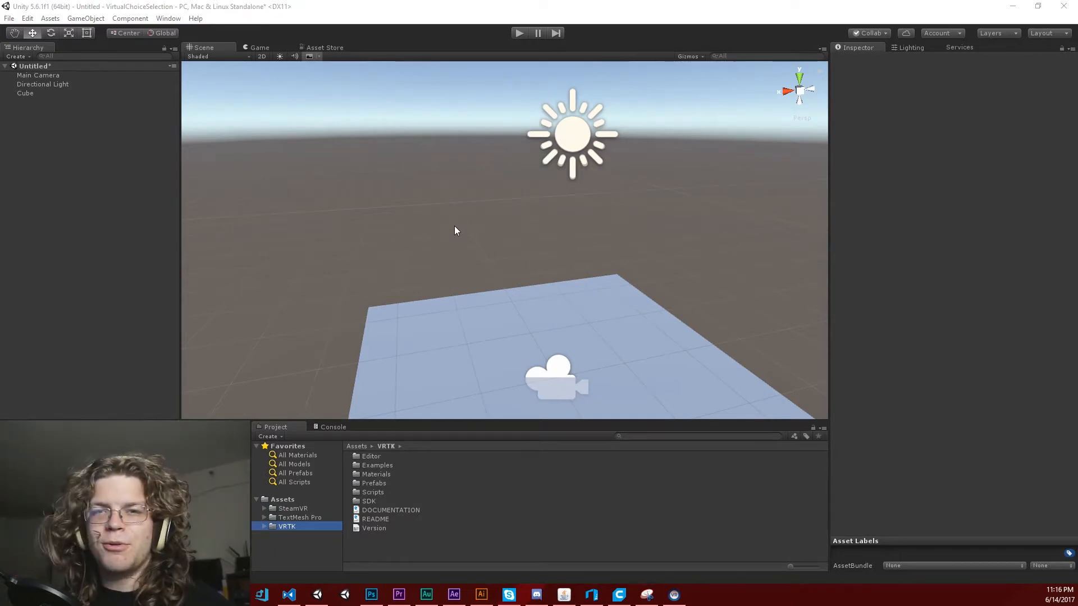
right_drag(396, 280, 391, 314)
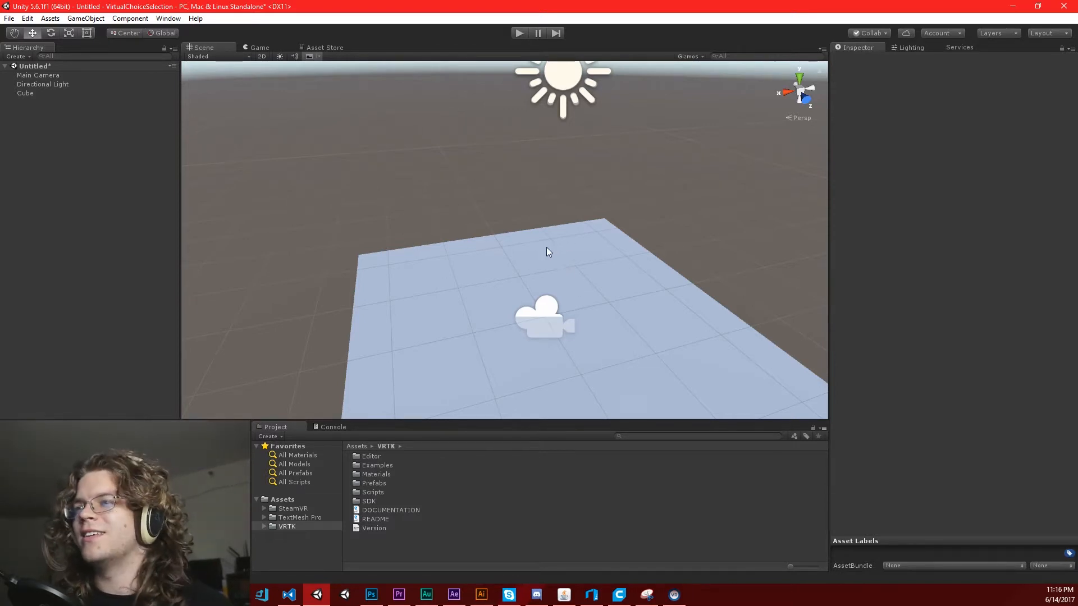
right_drag(546, 247, 600, 234)
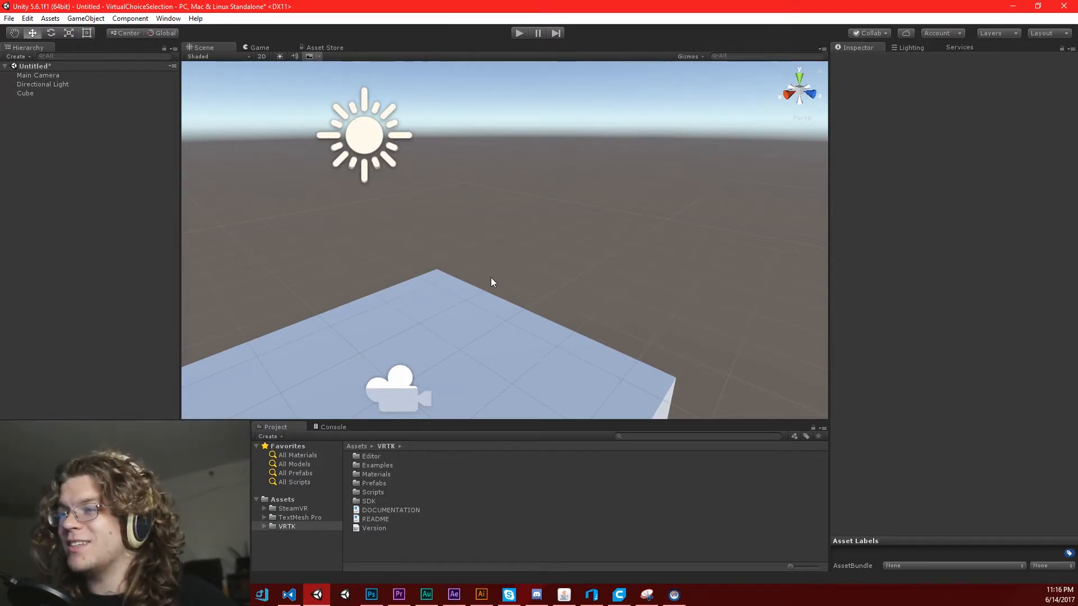
mouse_move(490, 278)
alt+mouse_down()
mouse_move(513, 277)
mouse_move(438, 301)
mouse_move(490, 308)
mouse_move(489, 274)
alt+mouse_up()
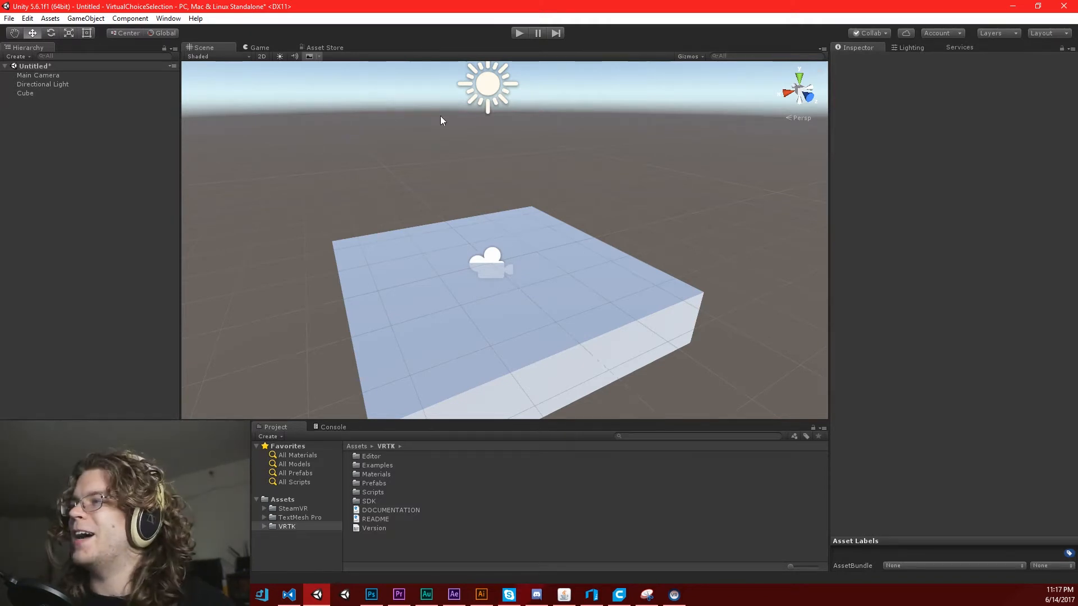
right_drag(484, 197, 479, 194)
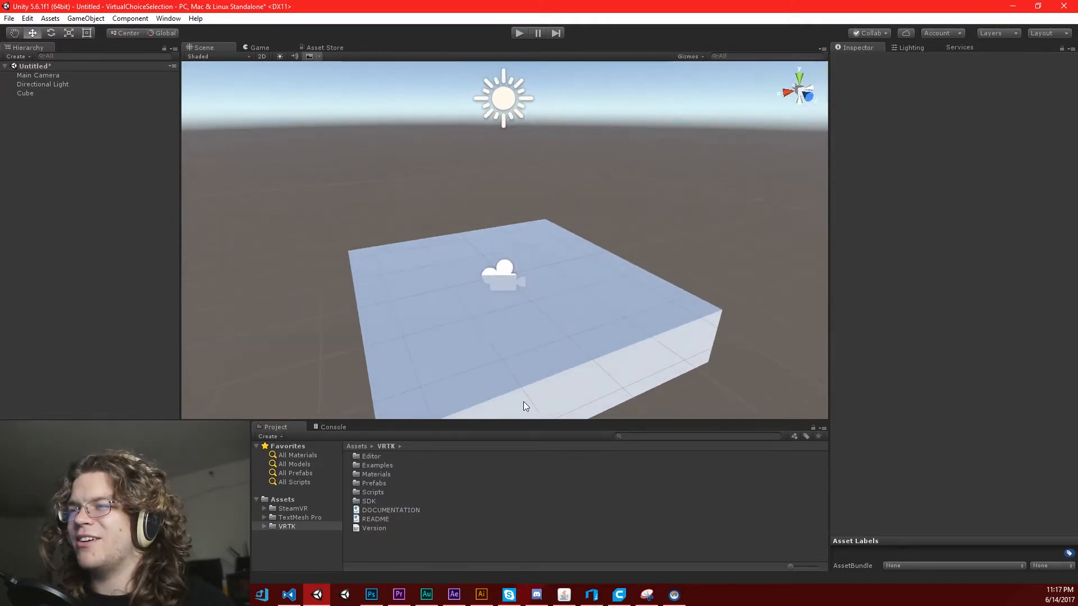
click(500, 308)
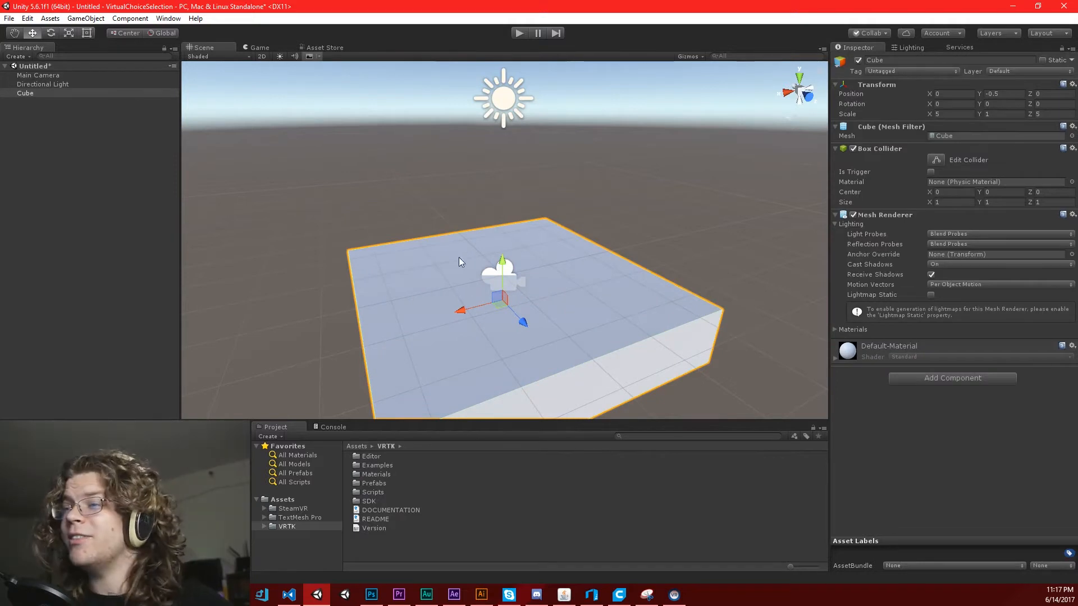
click(505, 195)
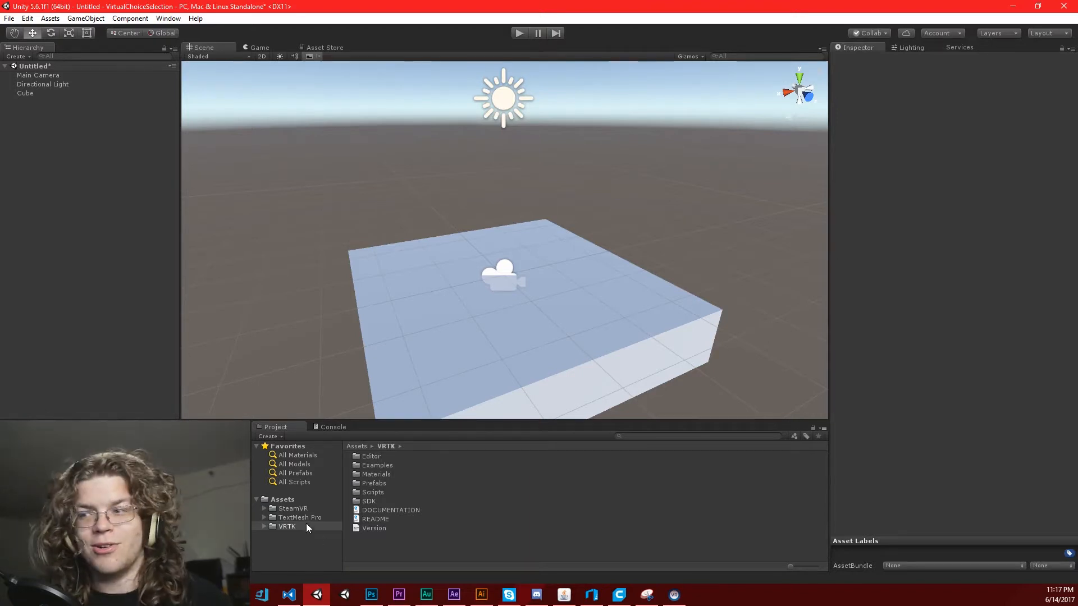
Look through the contents of the TextMesh Pro, VRTK and SteamVR asset folders
click(289, 517)
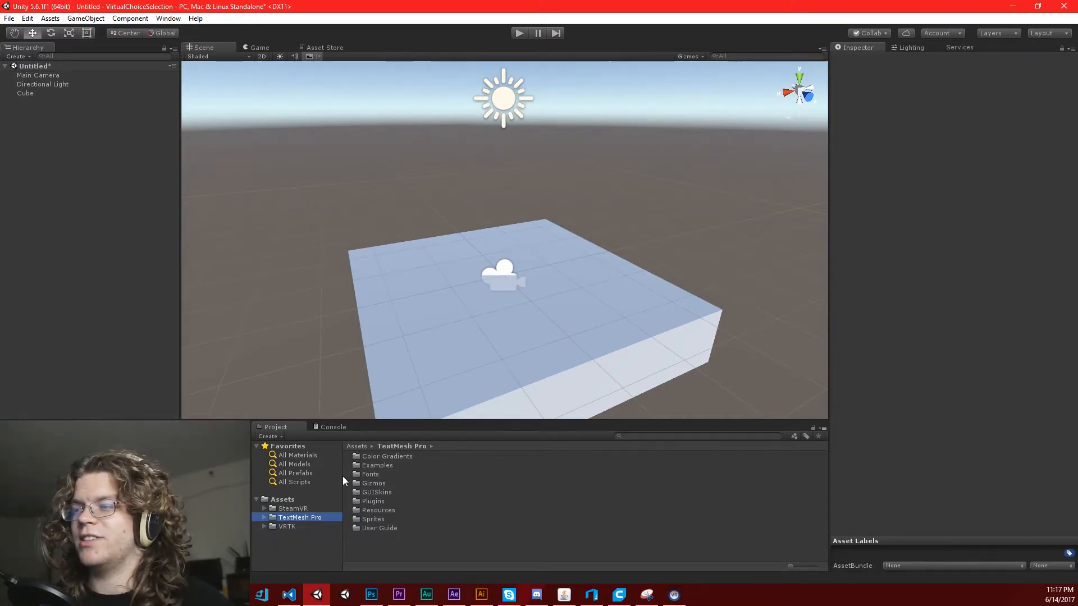
click(298, 525)
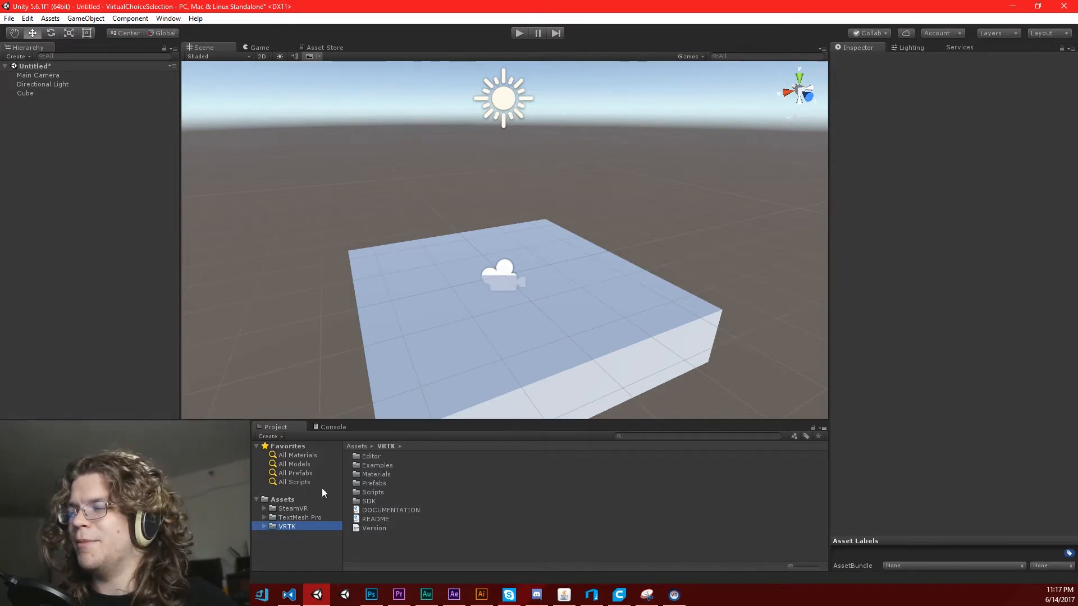
click(283, 508)
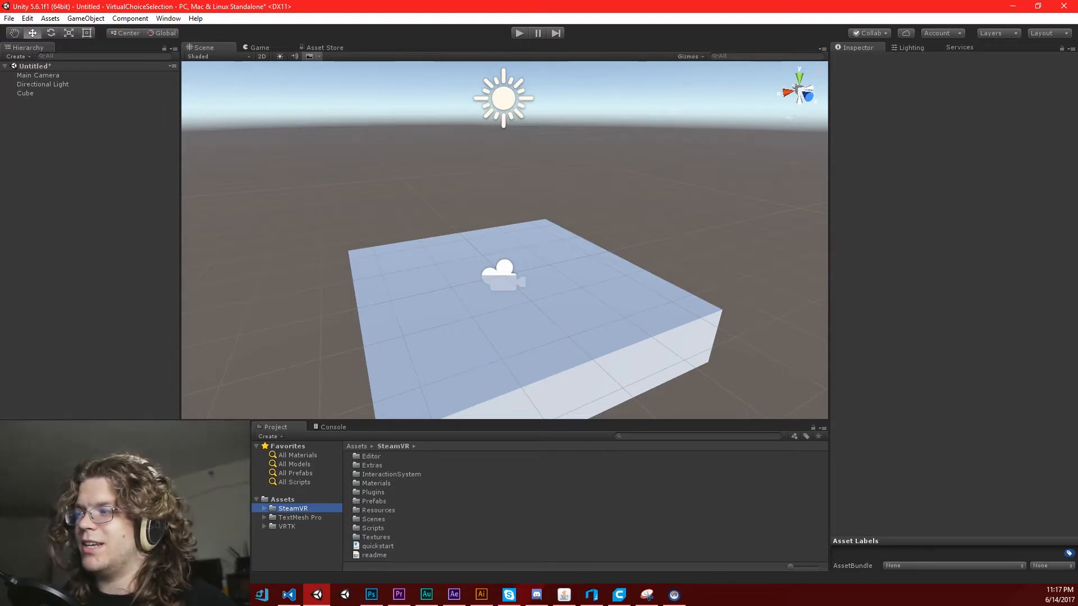
Bring the SteamVR status window over the scene view and briefly test-run the scene in play mode
drag(630, 64, 540, 216)
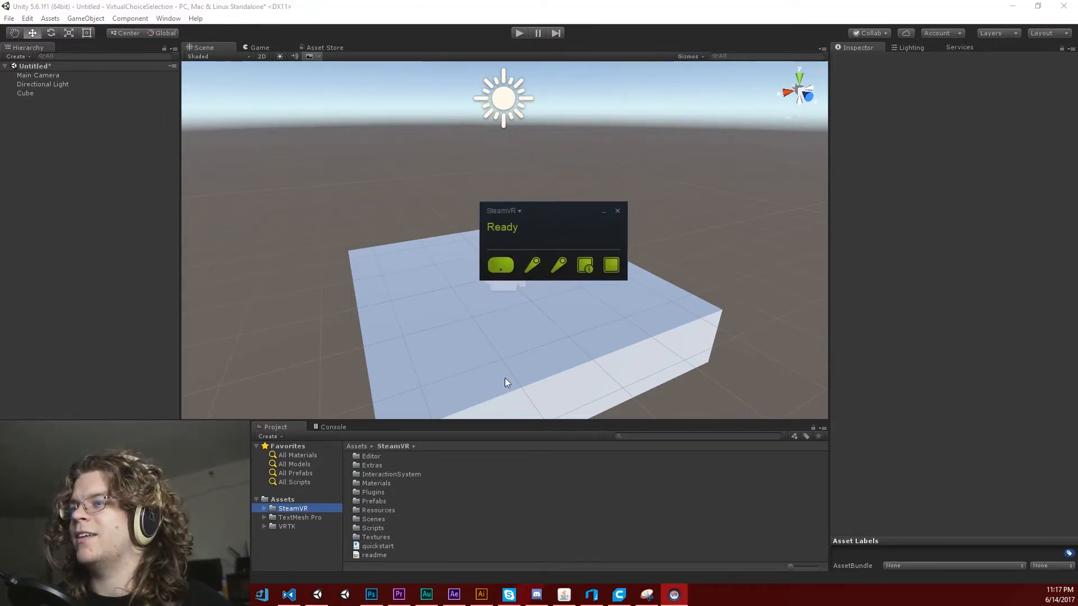
click(520, 33)
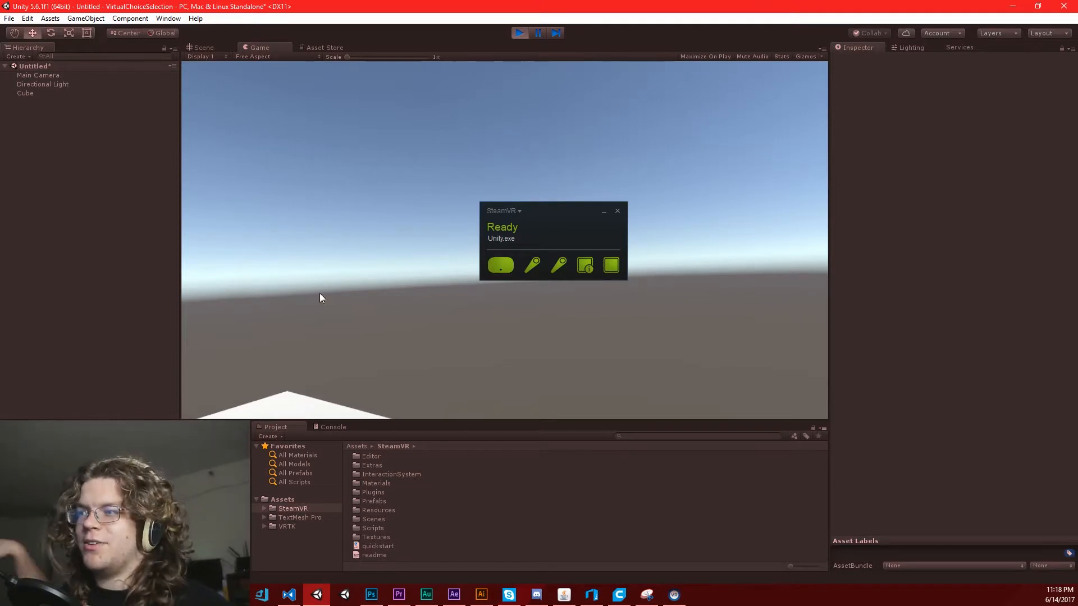
click(519, 32)
Add the 005_Controller_BasicObjectGrabbing scene from the VRTK Examples folder to the hierarchy alongside the Untitled scene
click(285, 526)
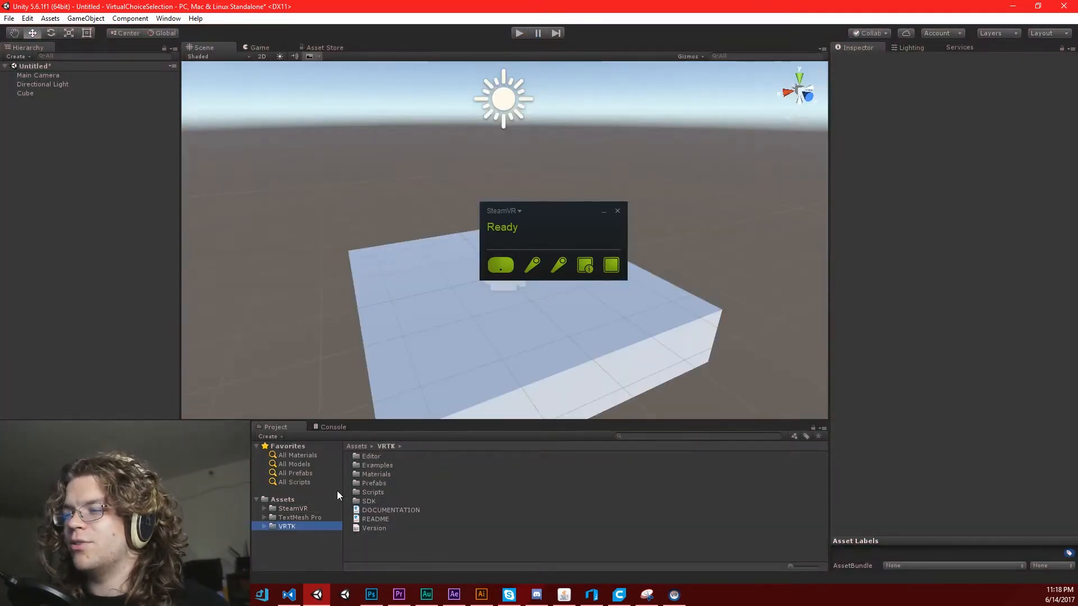
click(376, 457)
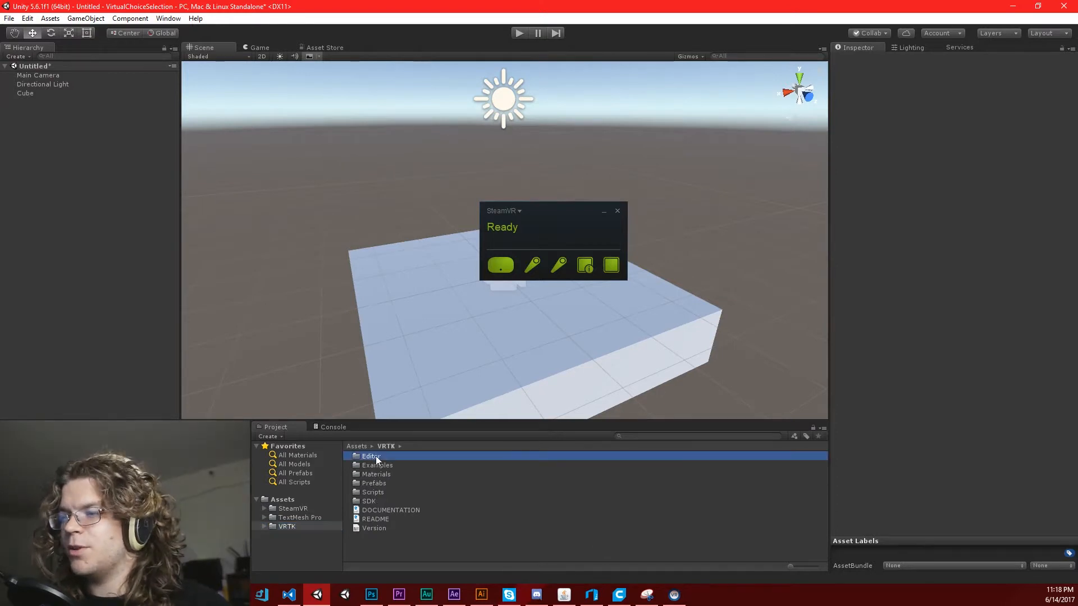
double_click(378, 466)
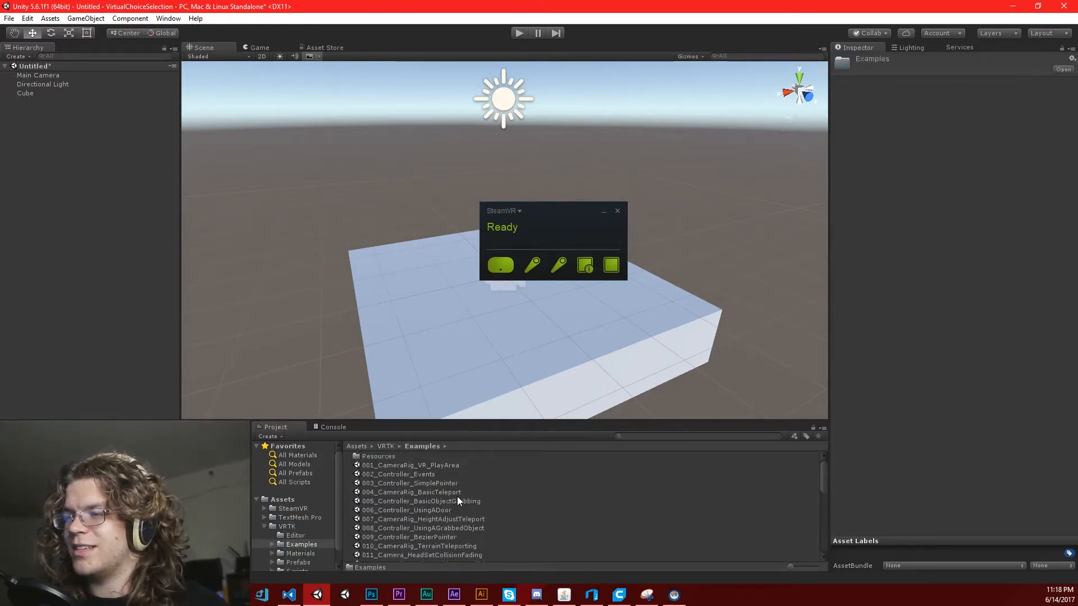
scroll(436, 537, down, 2)
click(441, 494)
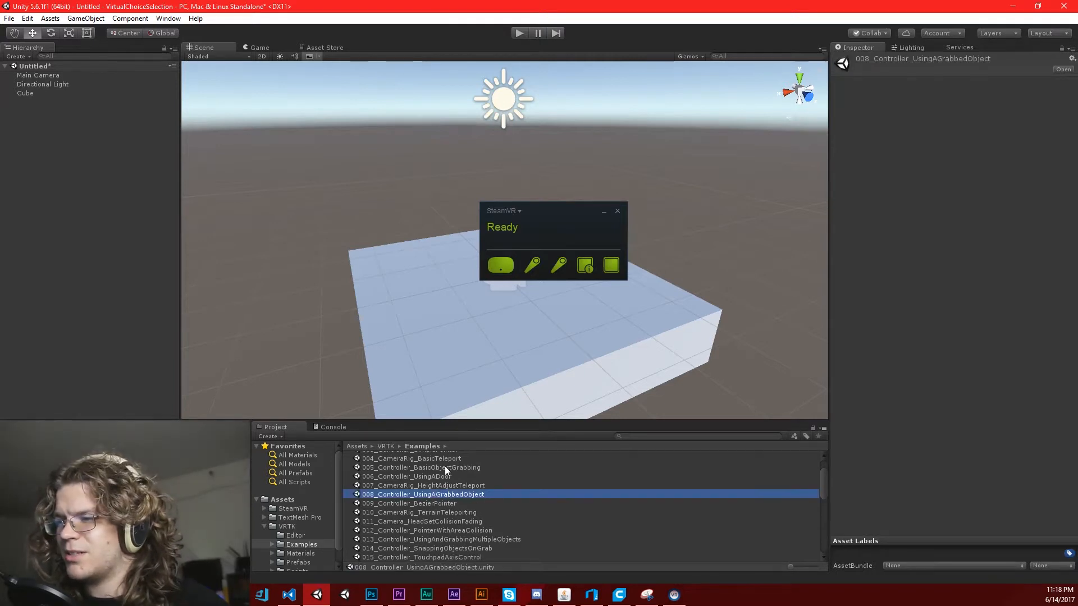
click(445, 466)
click(439, 467)
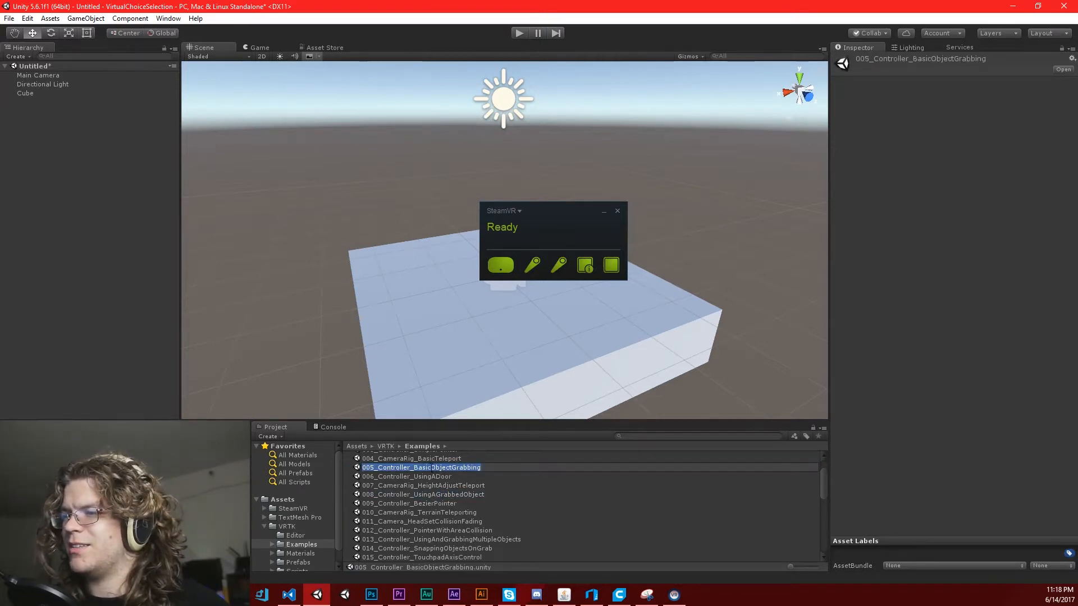
scroll(352, 472, up, 2)
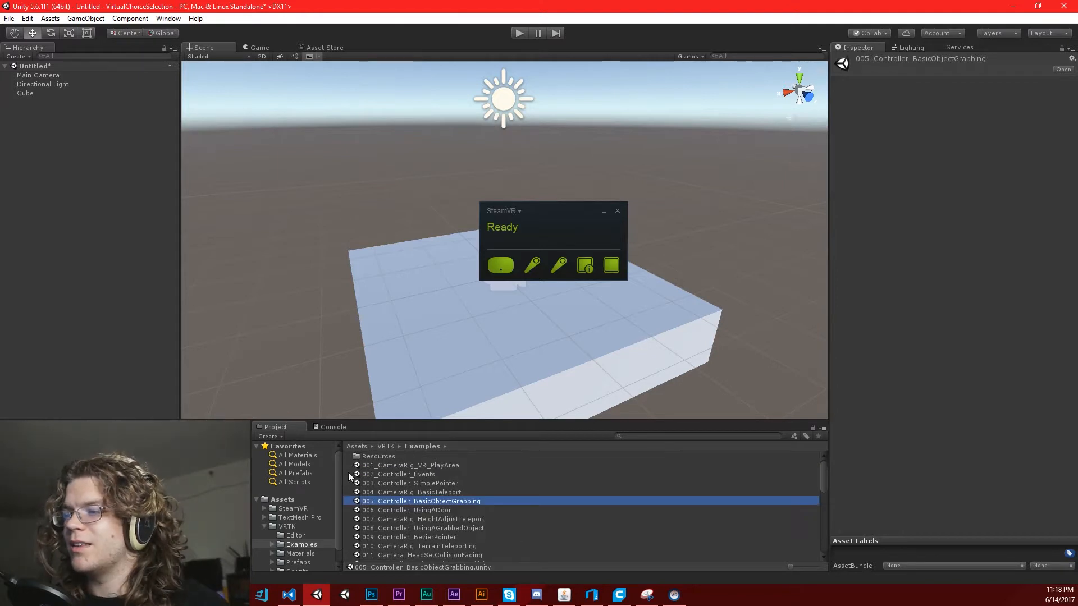
drag(386, 502, 59, 257)
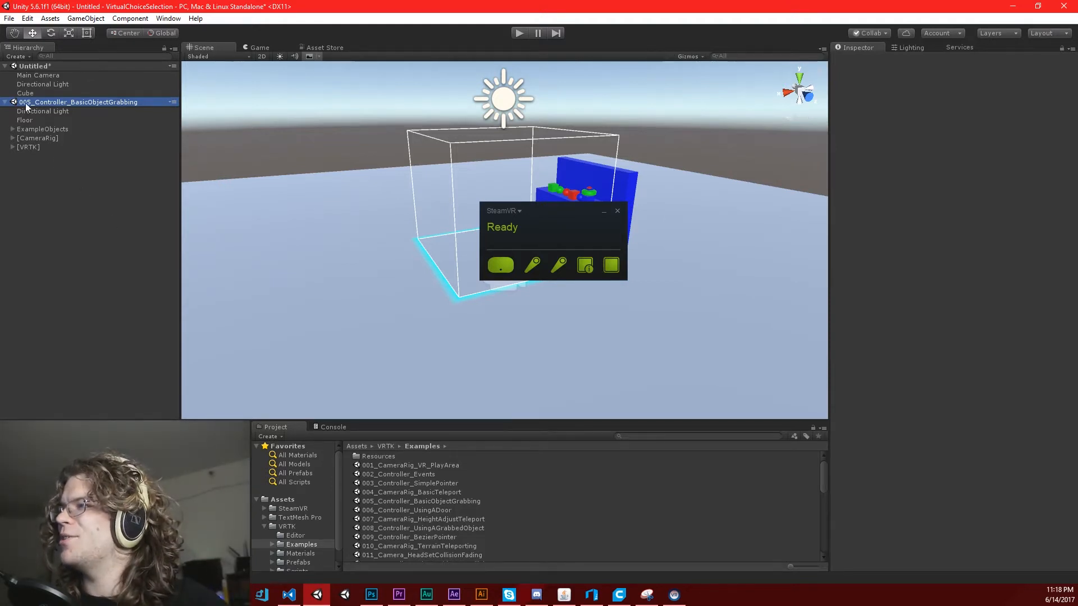
Move the ExampleObjects group from the 005_Controller_BasicObjectGrabbing scene into the Untitled scene
click(12, 129)
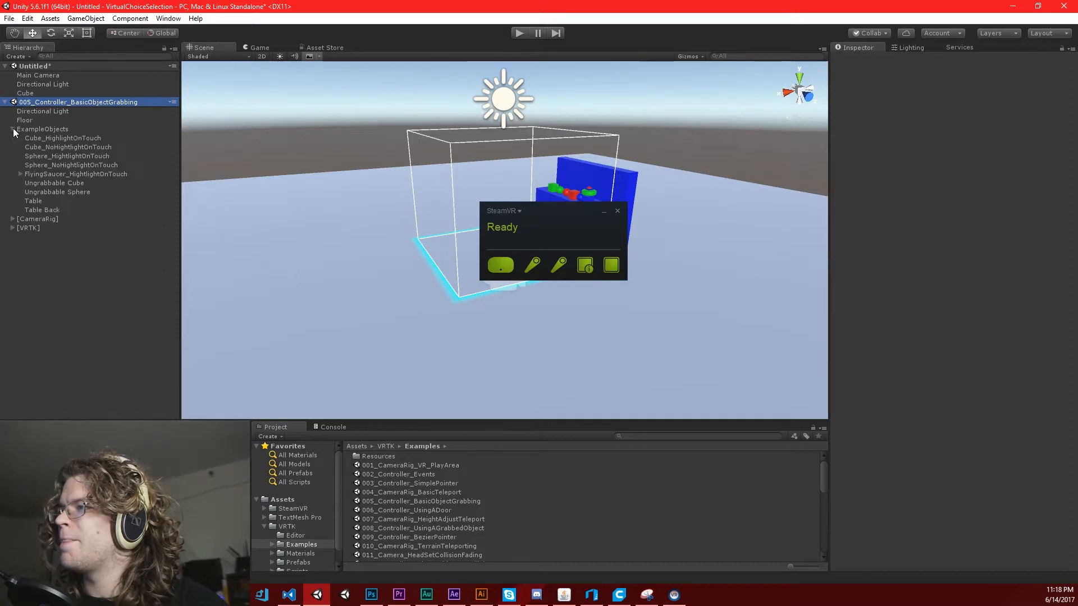
click(13, 128)
click(24, 147)
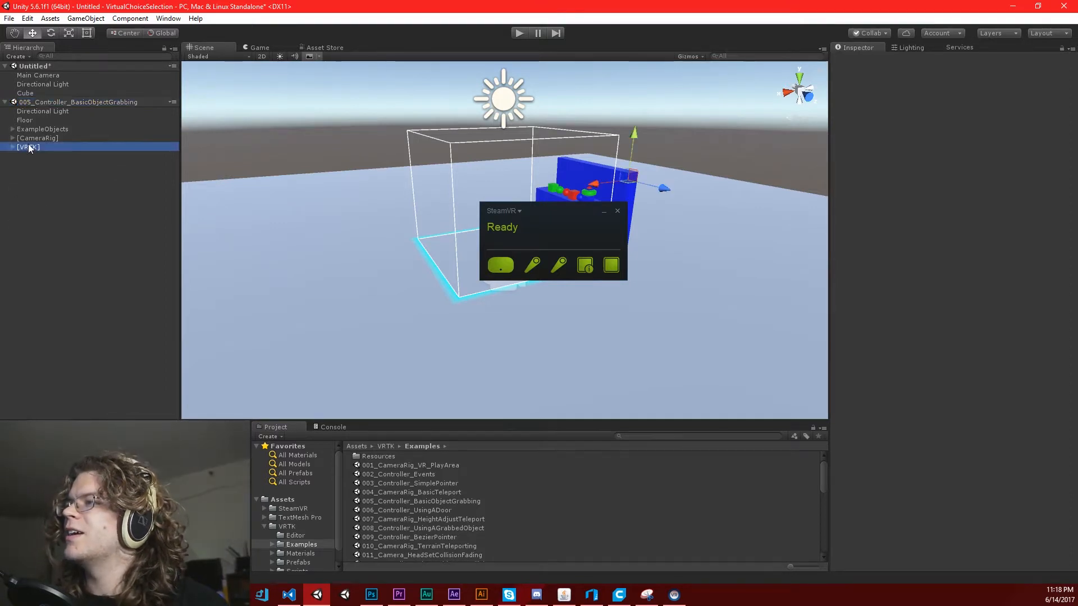
ctrl+click(34, 140)
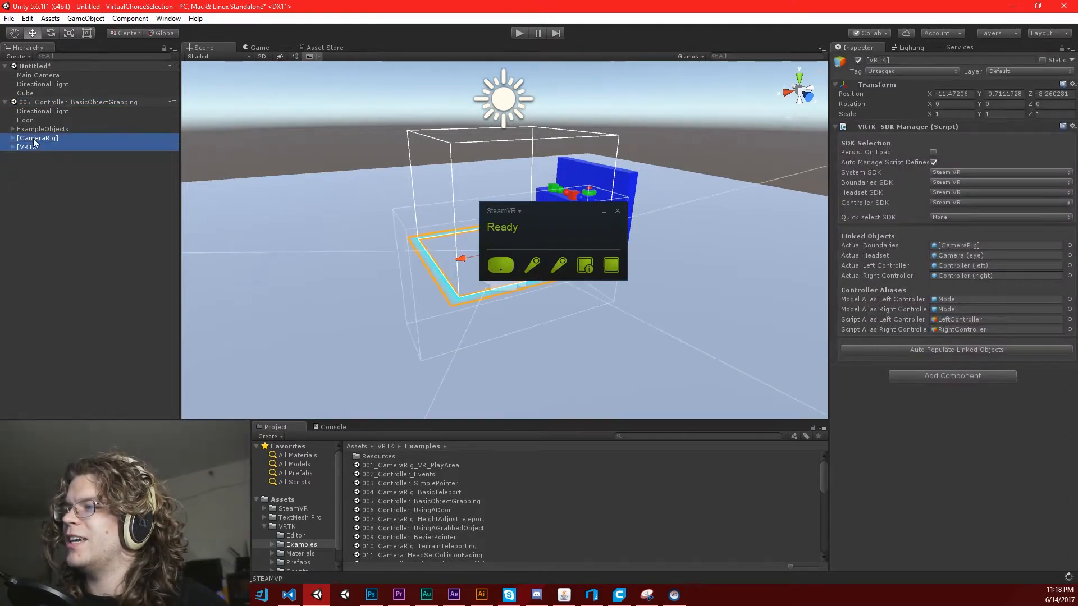
ctrl+click(28, 130)
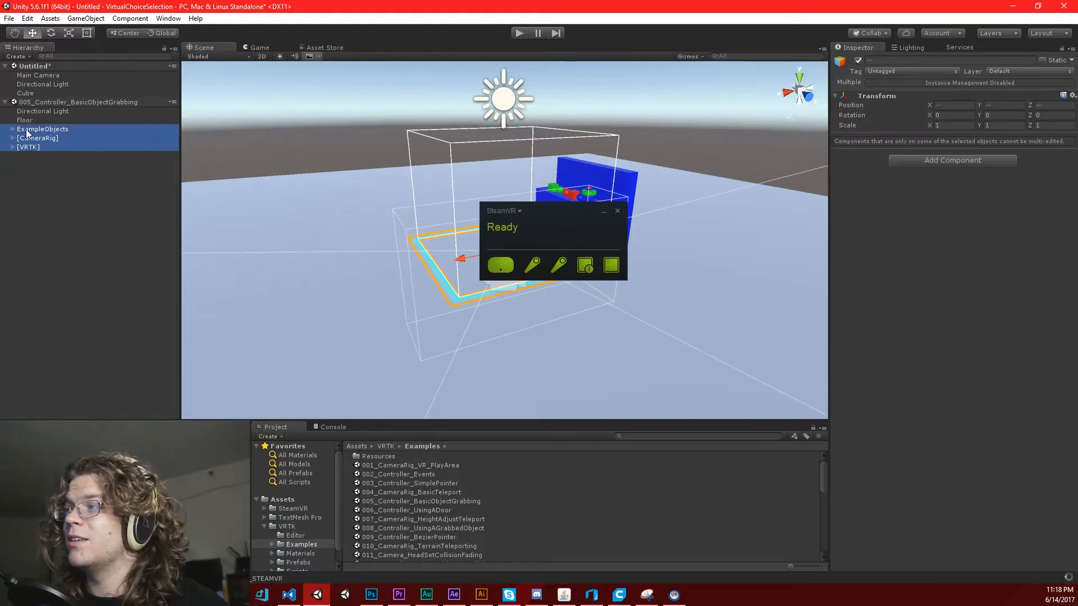
drag(34, 130, 30, 98)
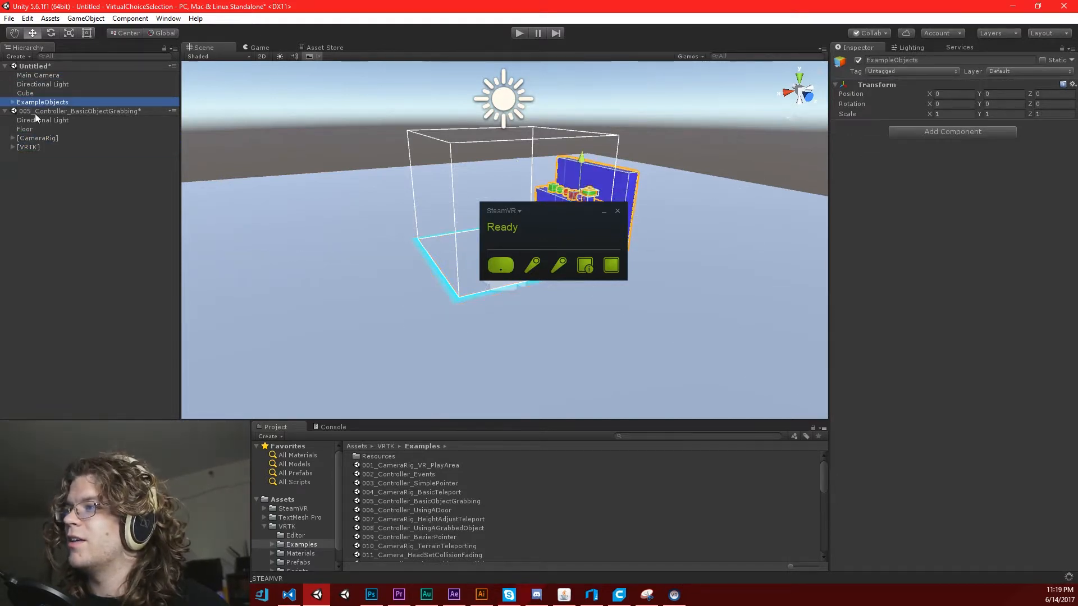
Move [CameraRig] and [VRTK] from the example scene into the Untitled scene and delete the Main Camera
click(35, 111)
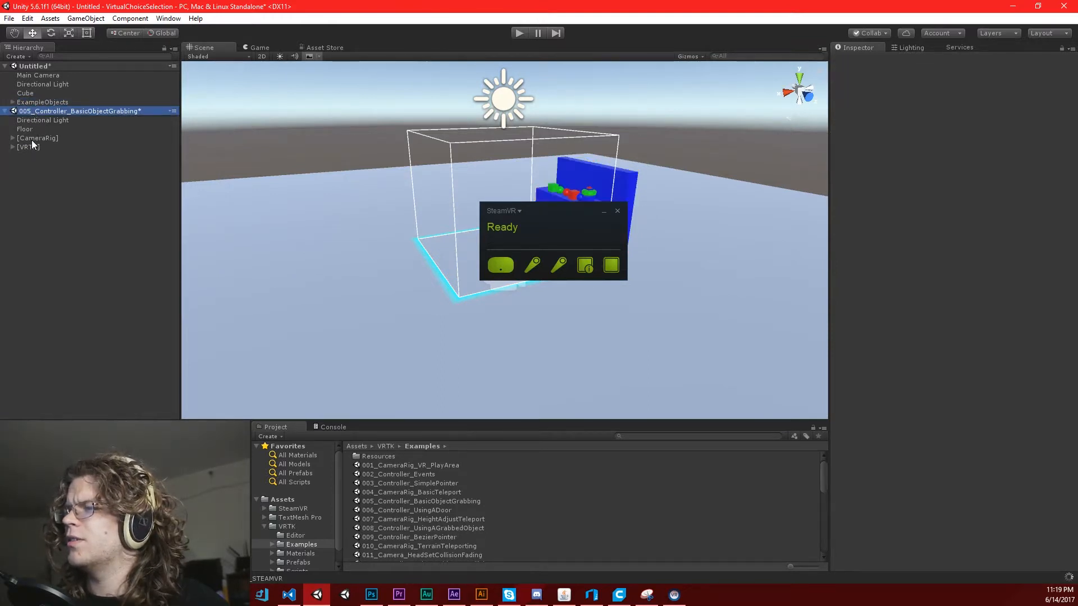
click(30, 137)
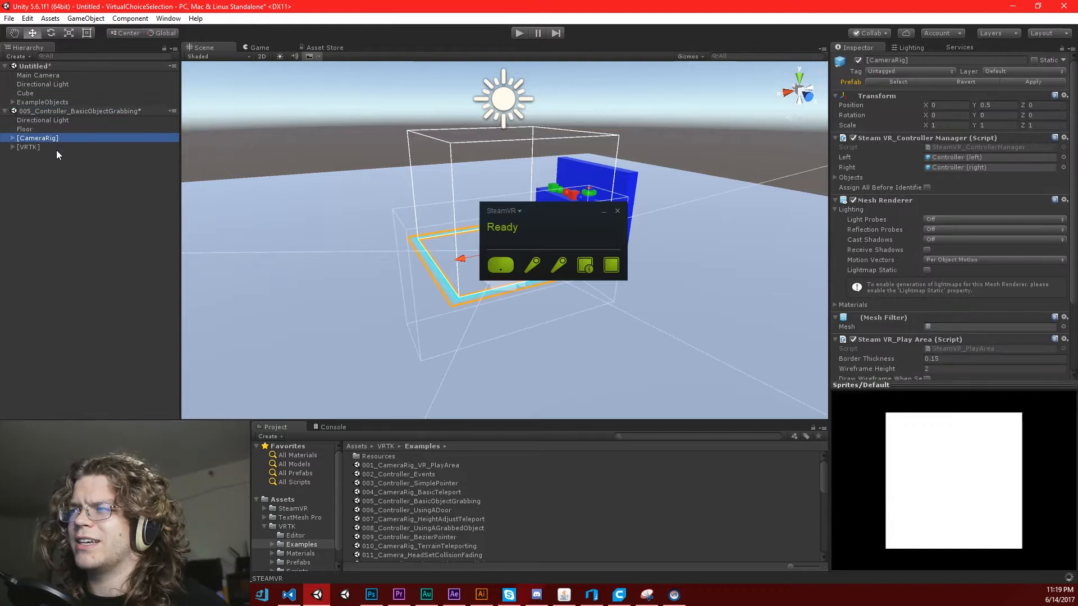
ctrl+click(26, 147)
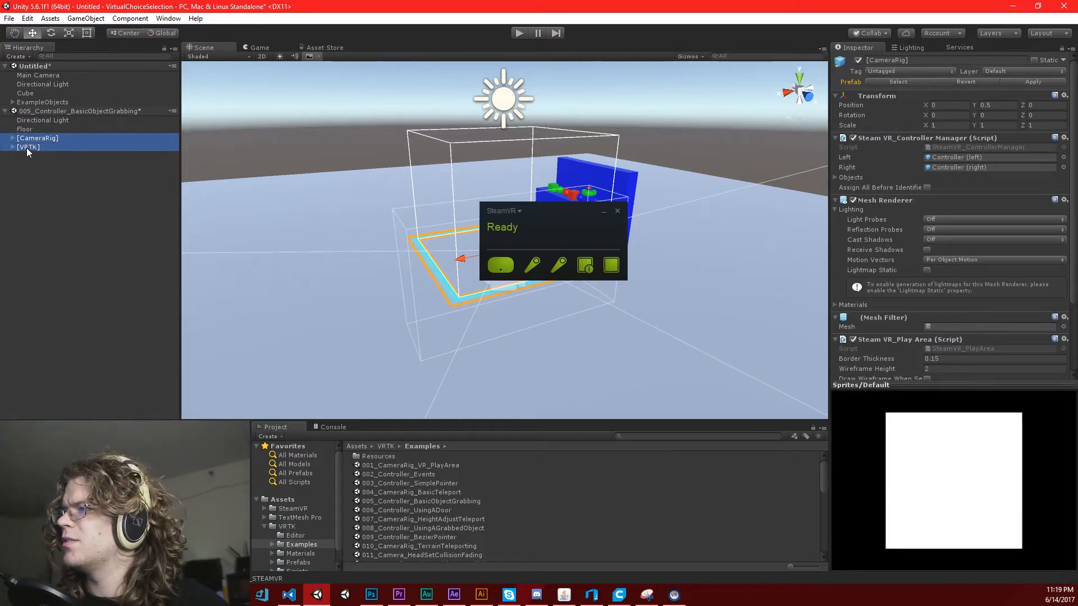
drag(31, 146, 27, 100)
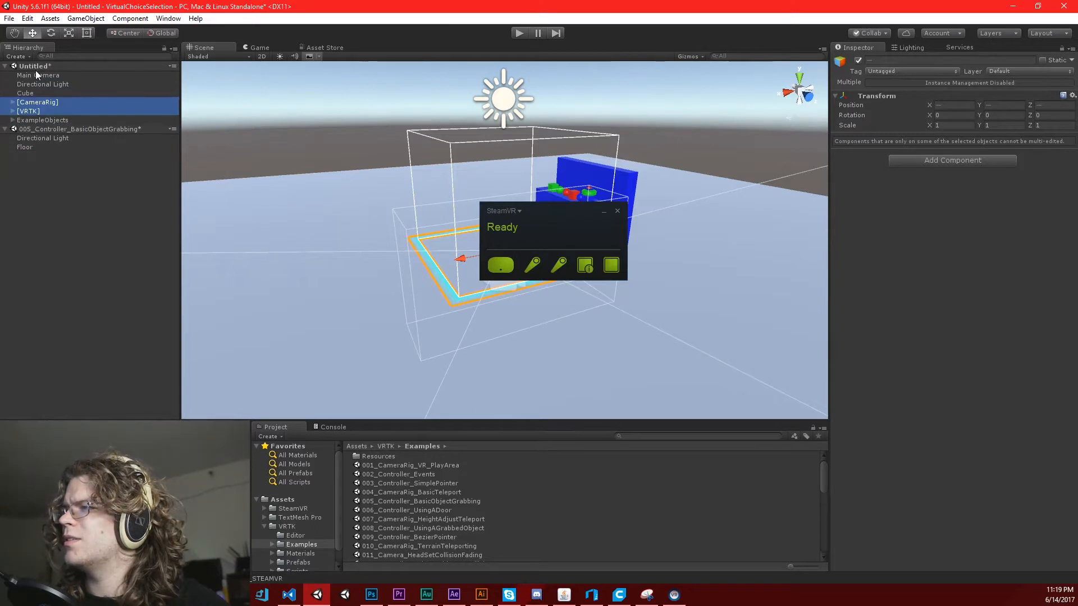
click(36, 73)
key(Delete)
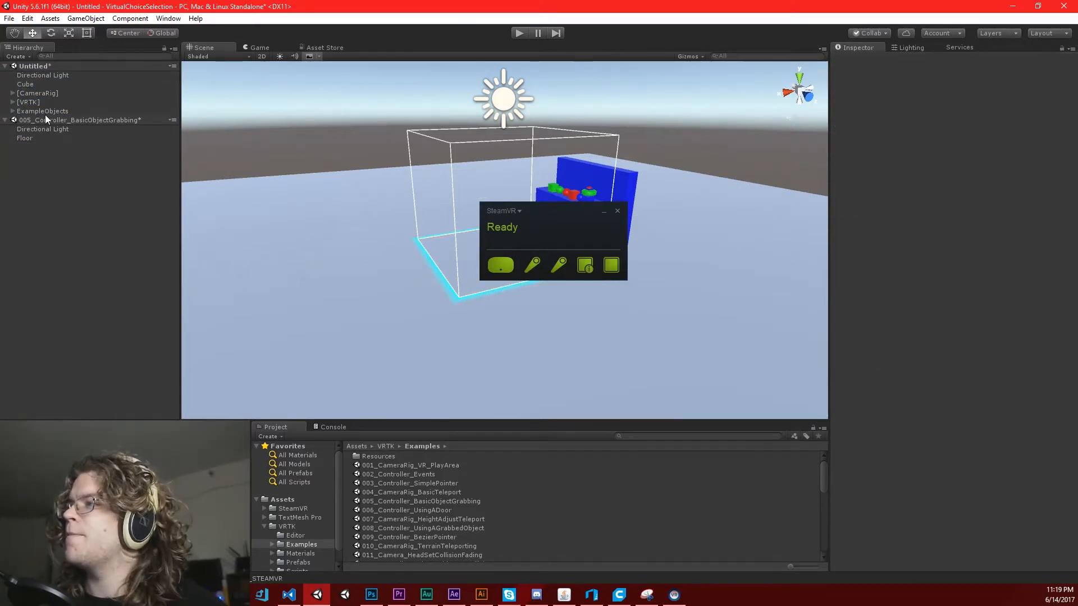
Discard the changes to the 005_Controller_BasicObjectGrabbing scene and remove it from the hierarchy
right_click(32, 119)
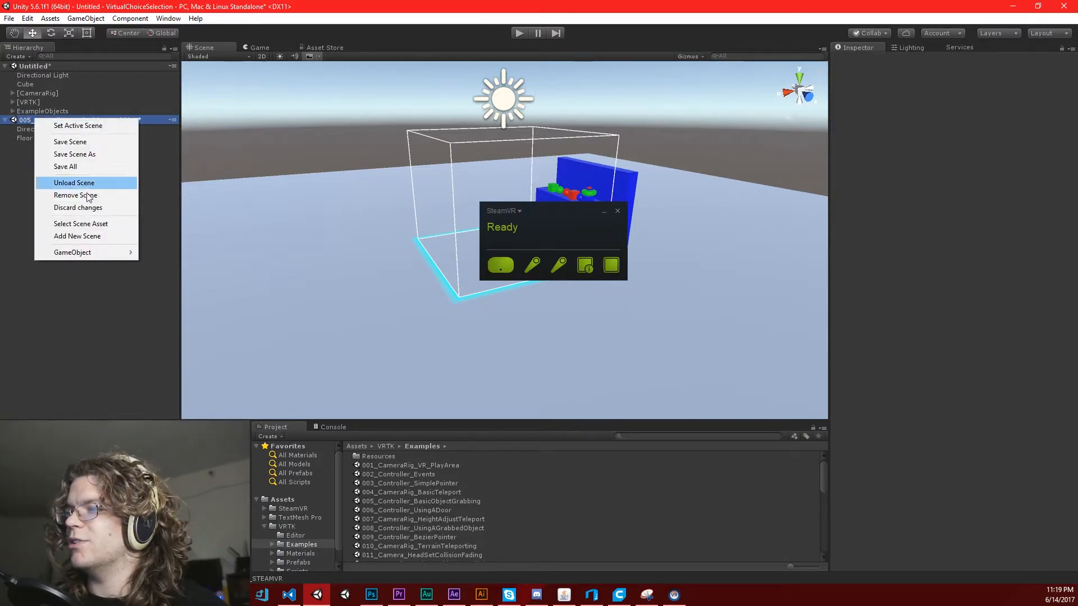
click(85, 208)
key(Return)
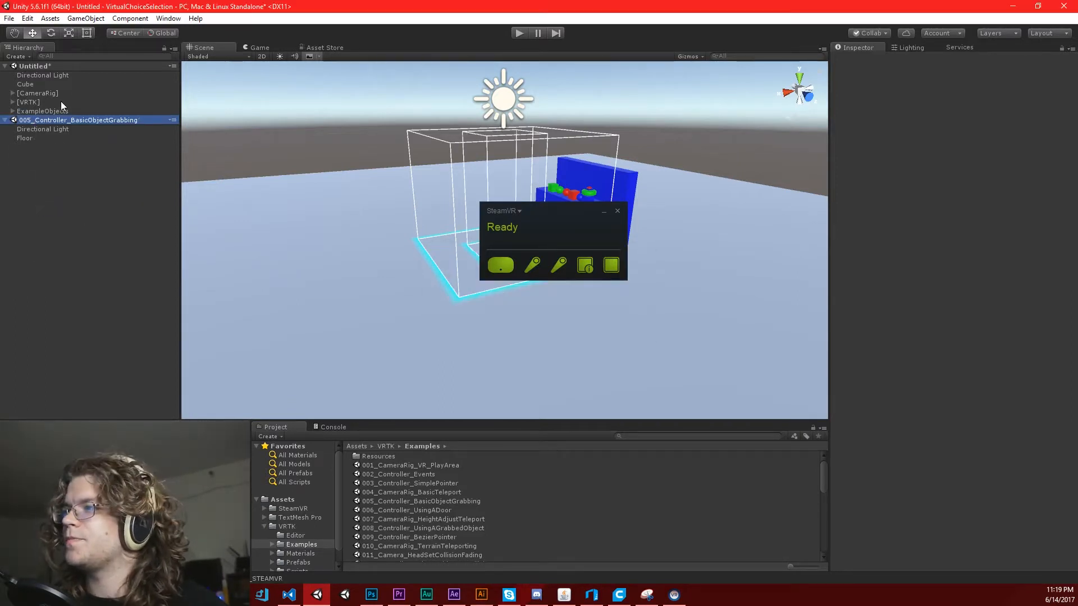
right_click(46, 120)
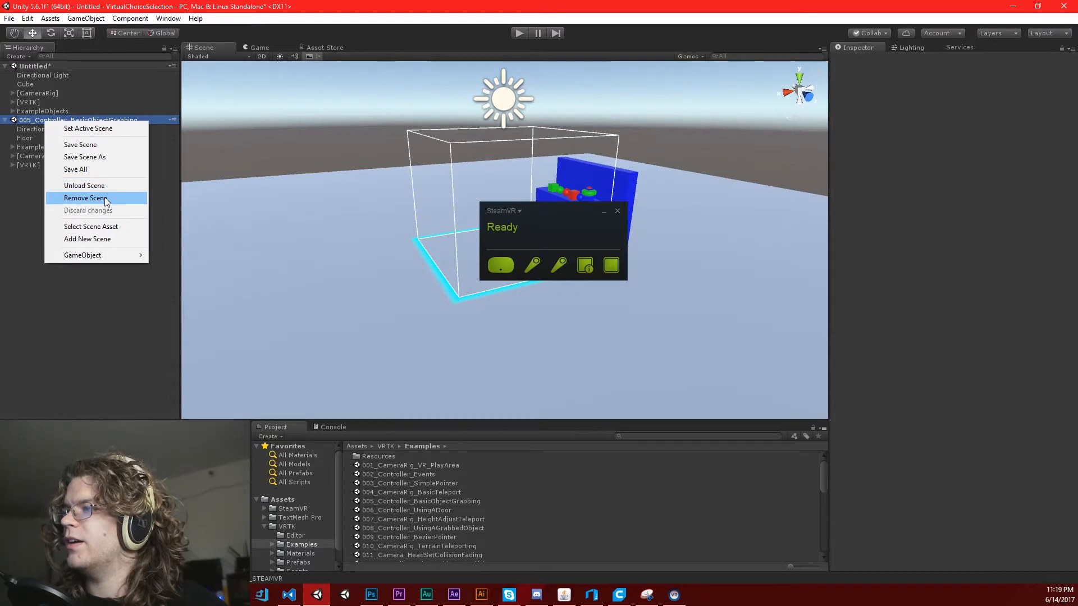
click(84, 198)
Set the floor Cube's Y position to 0 so it sits beneath the camera rig's play area
right_drag(361, 230, 379, 245)
click(373, 249)
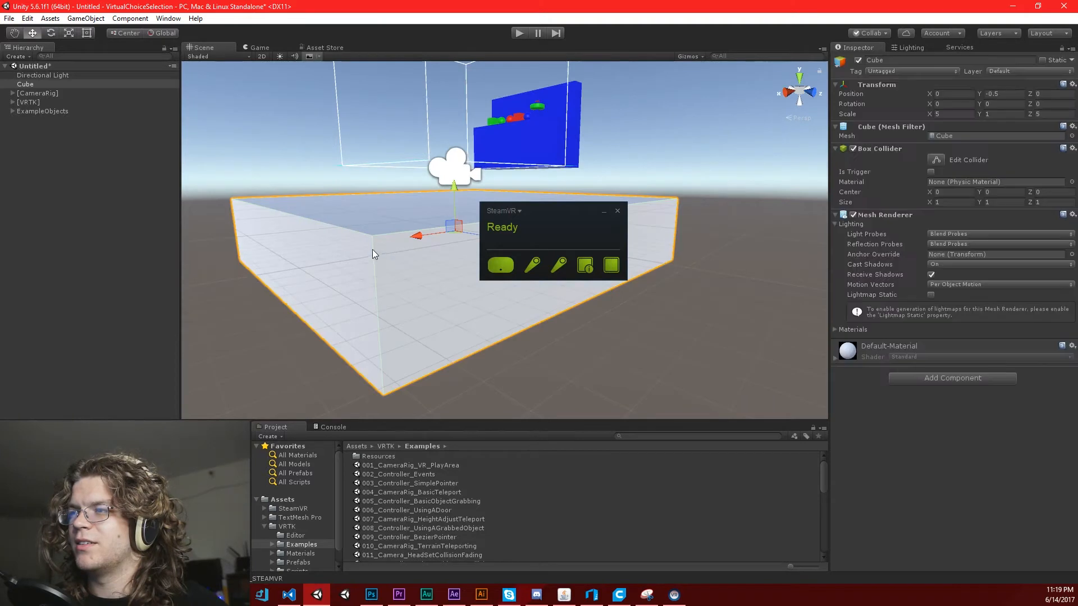
click(1004, 94)
text(0)
click(699, 145)
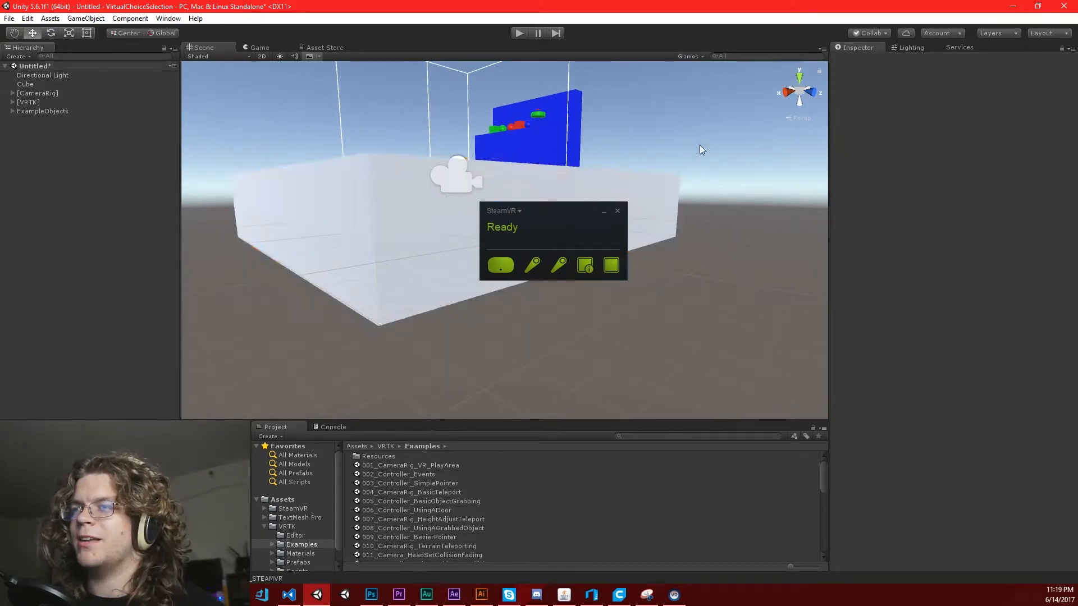
right_drag(699, 145, 667, 173)
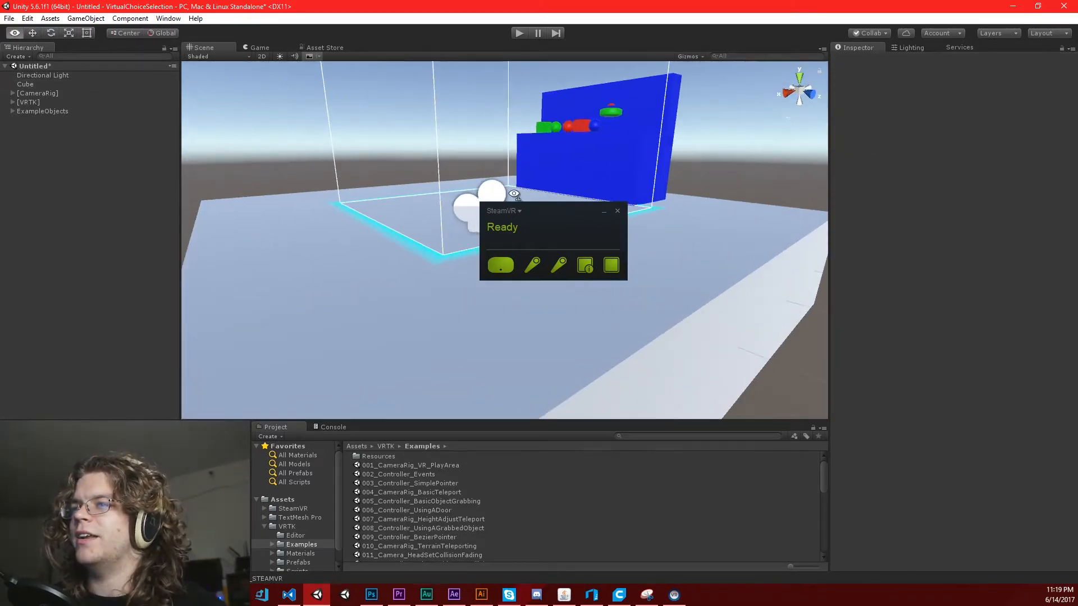
alt+drag(515, 194, 479, 365)
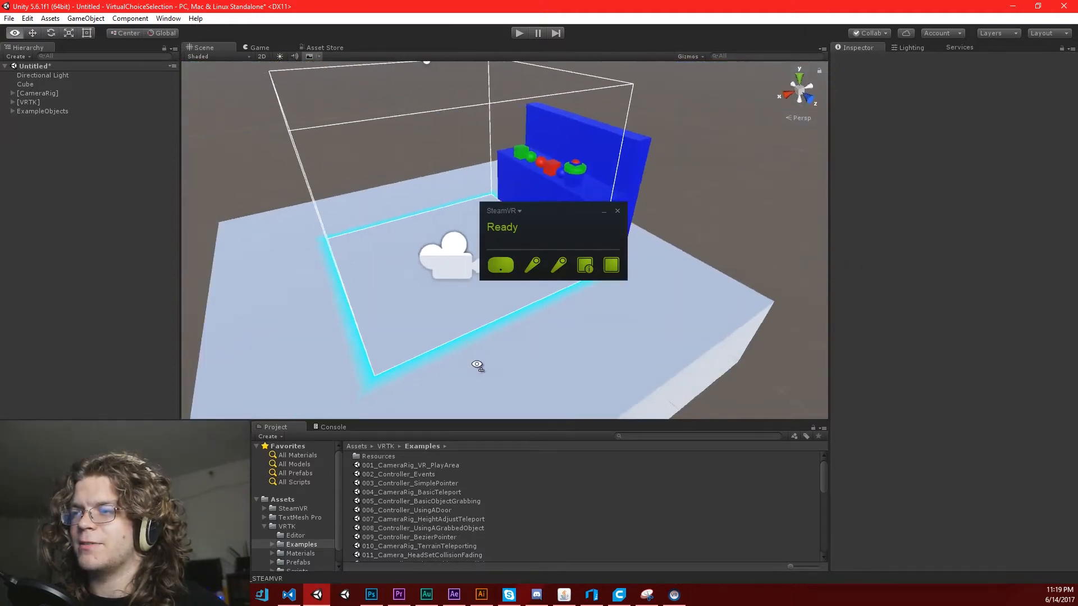
Move the SteamVR status window out of the way and examine the play area and the table of example objects
drag(544, 213, 1077, 388)
key(w)
right_drag(524, 274, 504, 279)
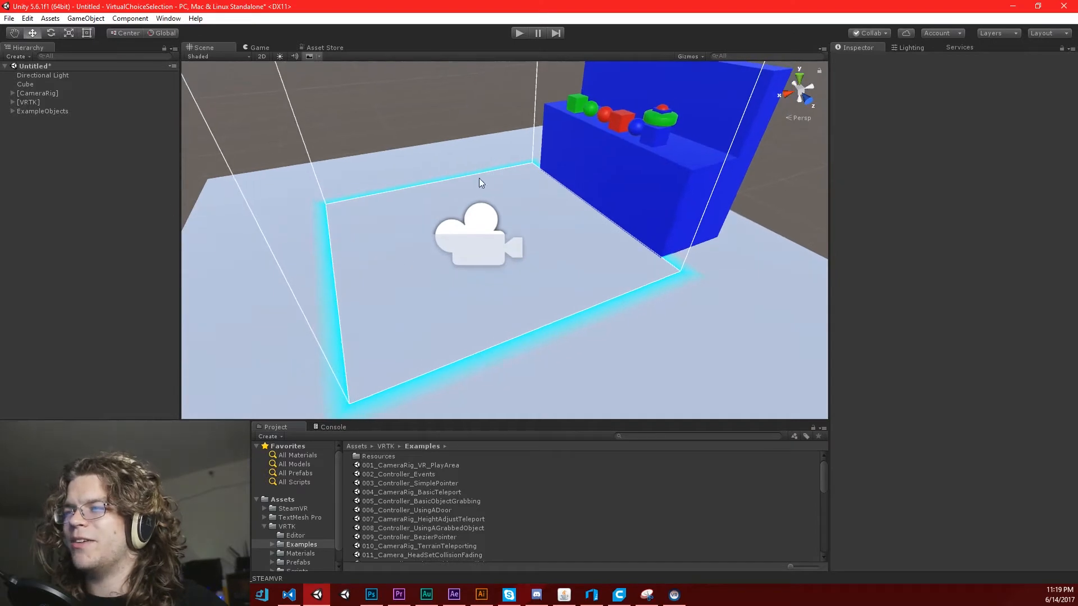
right_drag(578, 289, 539, 307)
key(d)
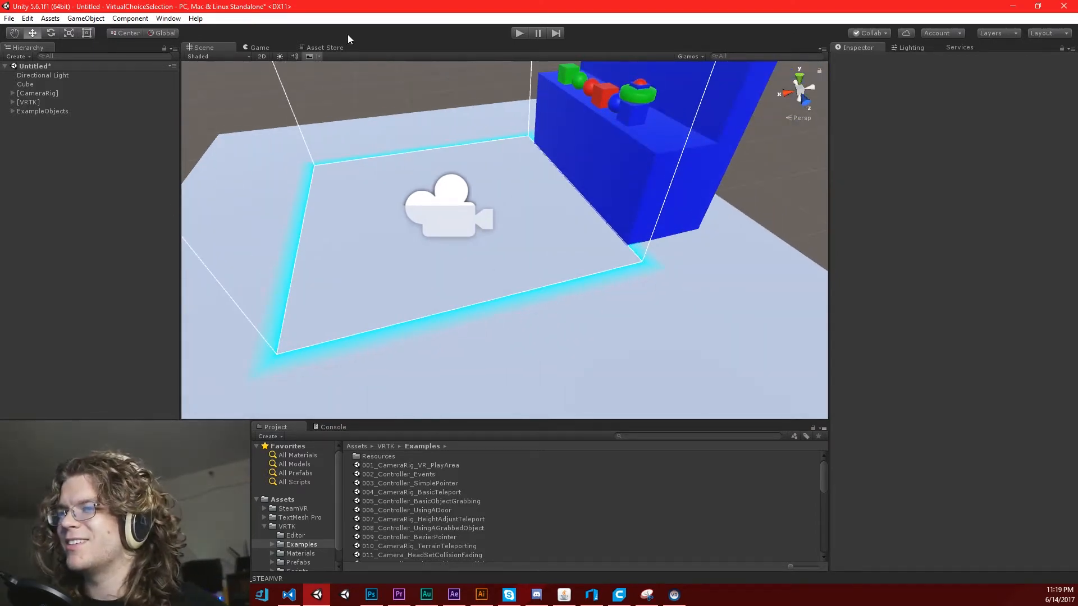
right_drag(470, 281, 417, 270)
key(w)
key(s)
key(w)
key(s)
key(a)
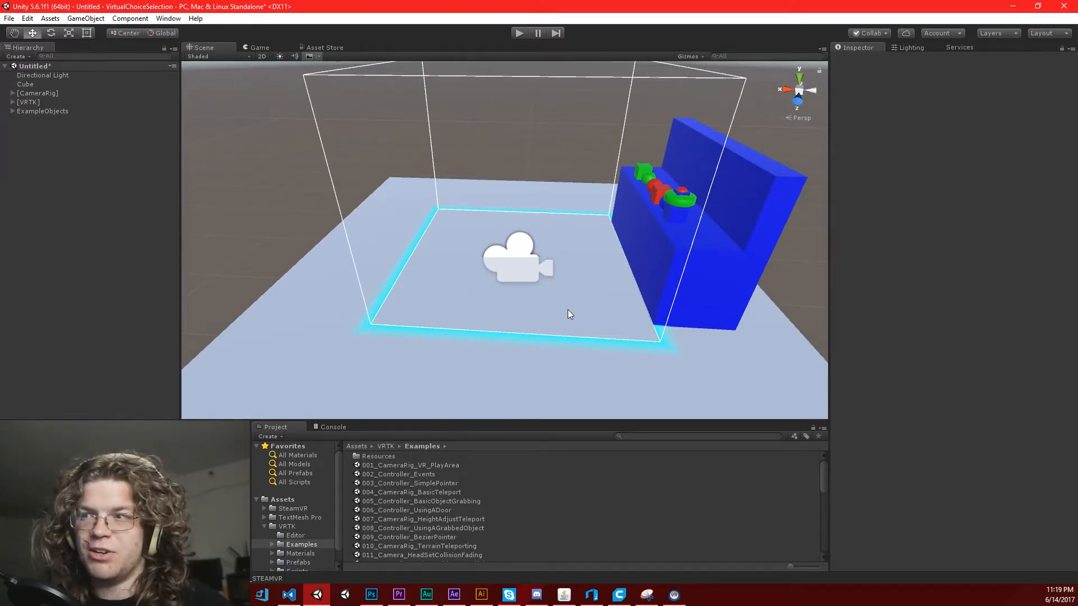
right_drag(539, 312, 413, 288)
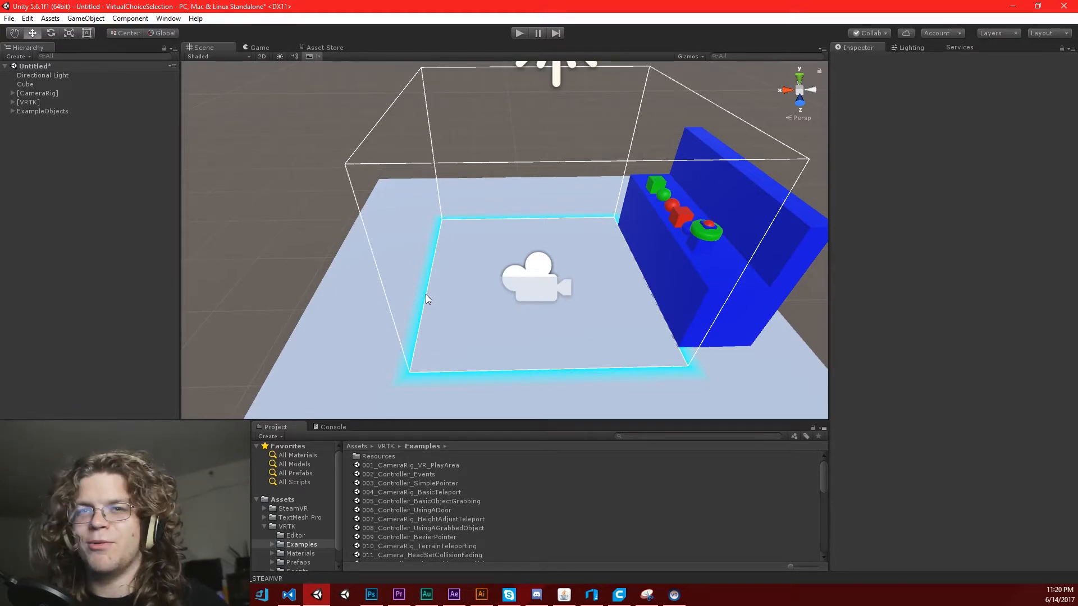
scroll(486, 308, down, 3)
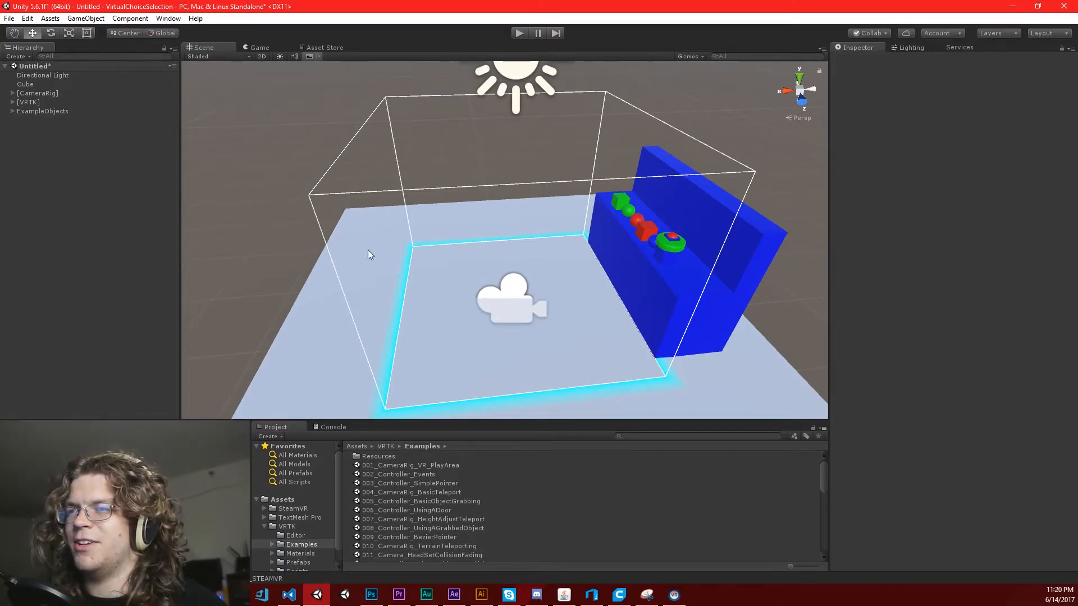
alt+drag(460, 370, 423, 280)
click(424, 280)
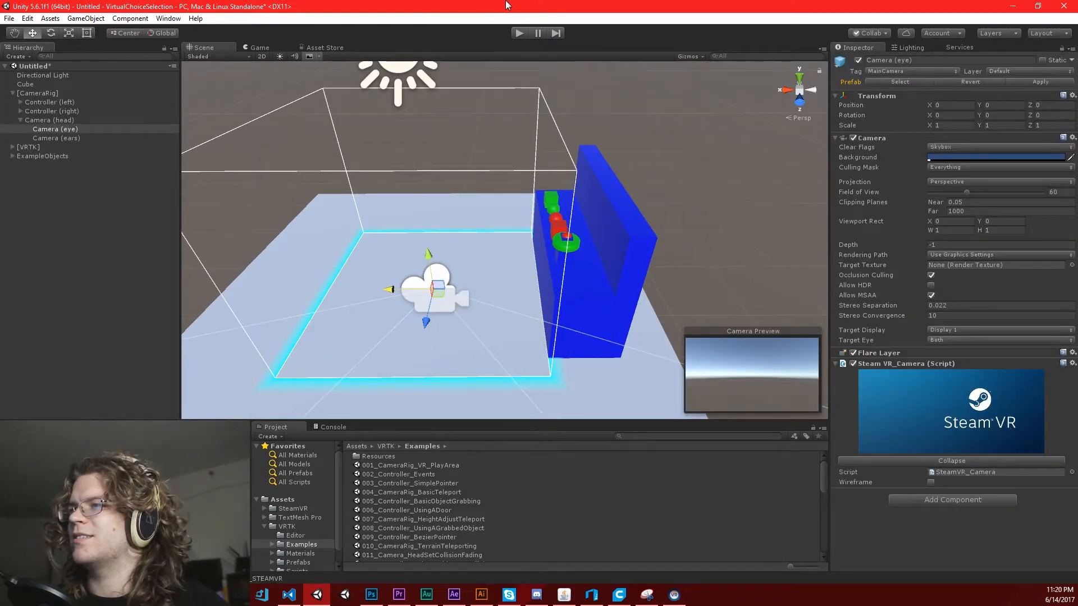
Run the scene and inspect the components of the right controller, left controller and [CameraRig]
click(519, 33)
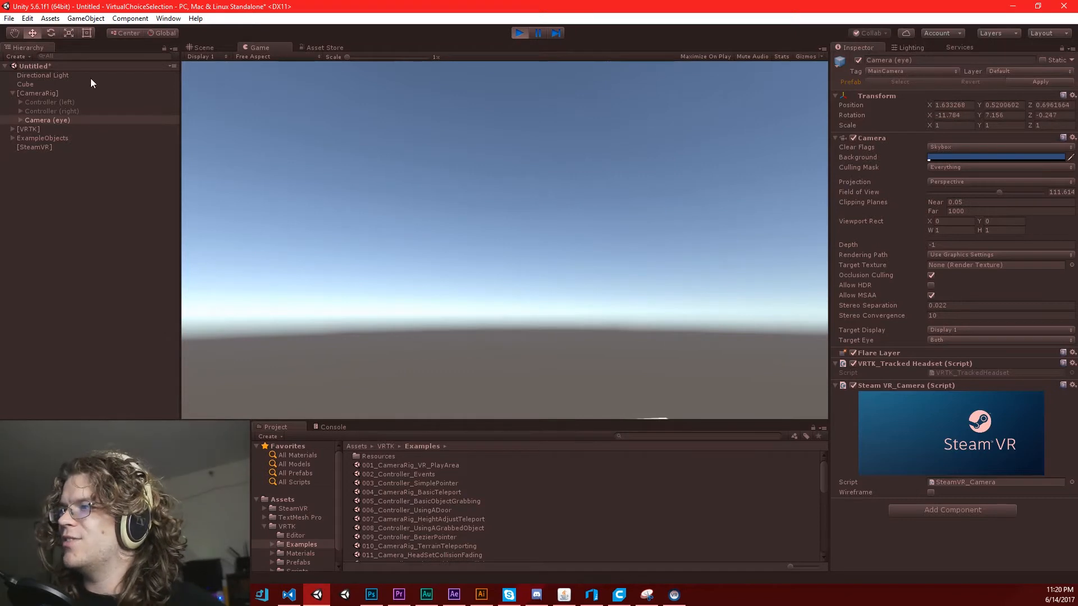
click(45, 110)
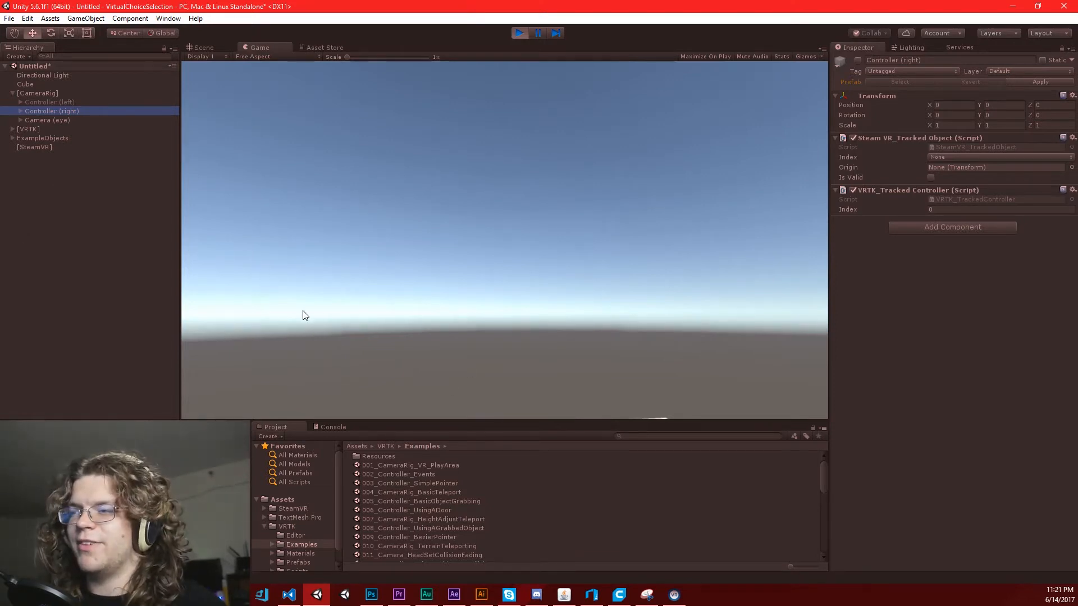
click(54, 103)
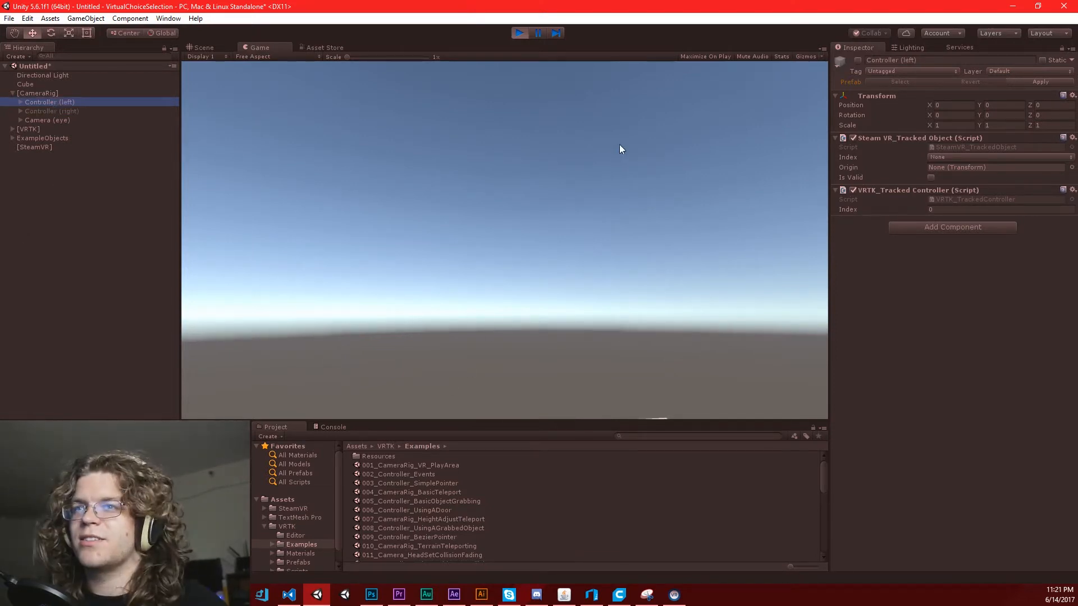
click(60, 93)
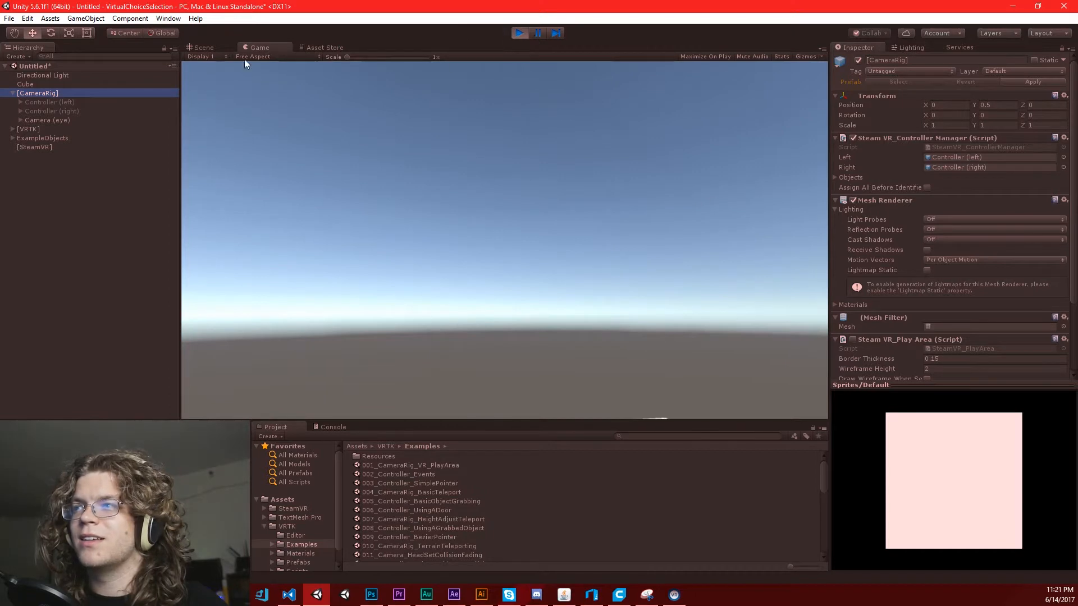
Try enabling Controller (right) and Controller (left) in the running scene, and stop the run
click(57, 102)
click(45, 112)
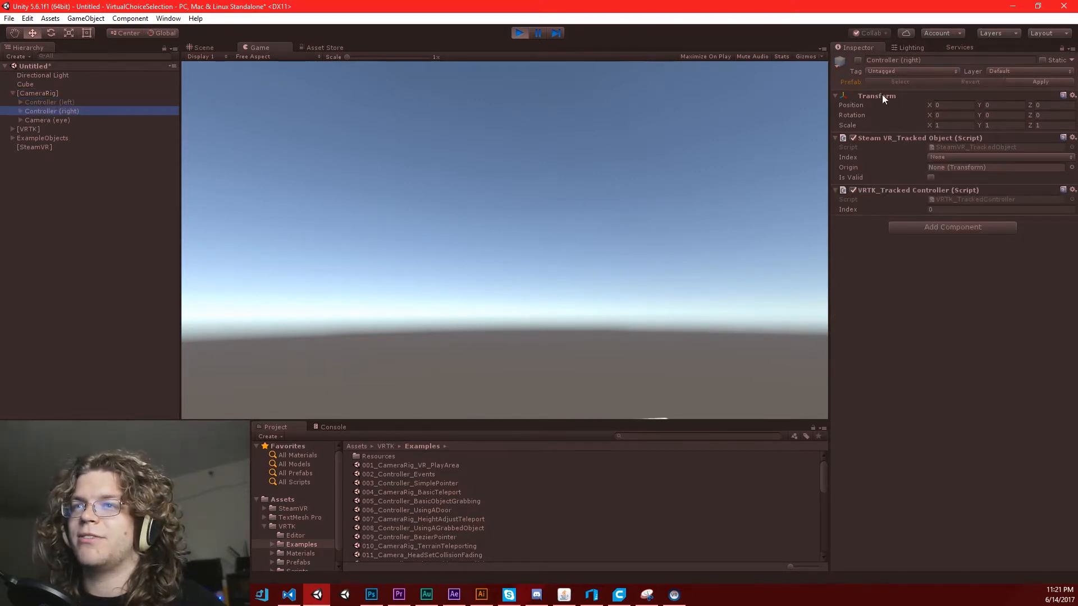
click(855, 60)
click(41, 102)
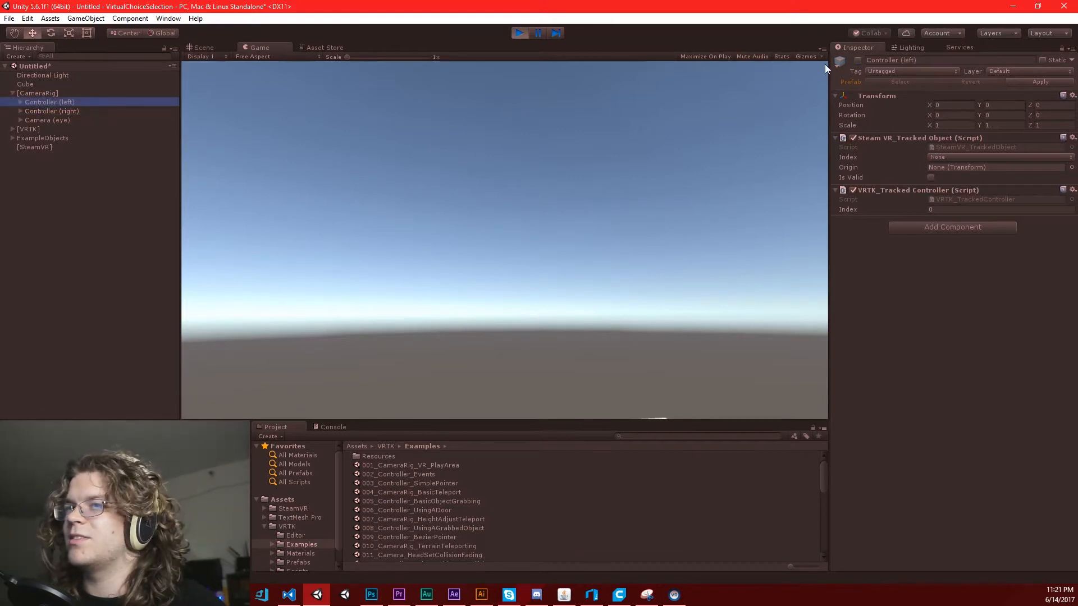
click(857, 59)
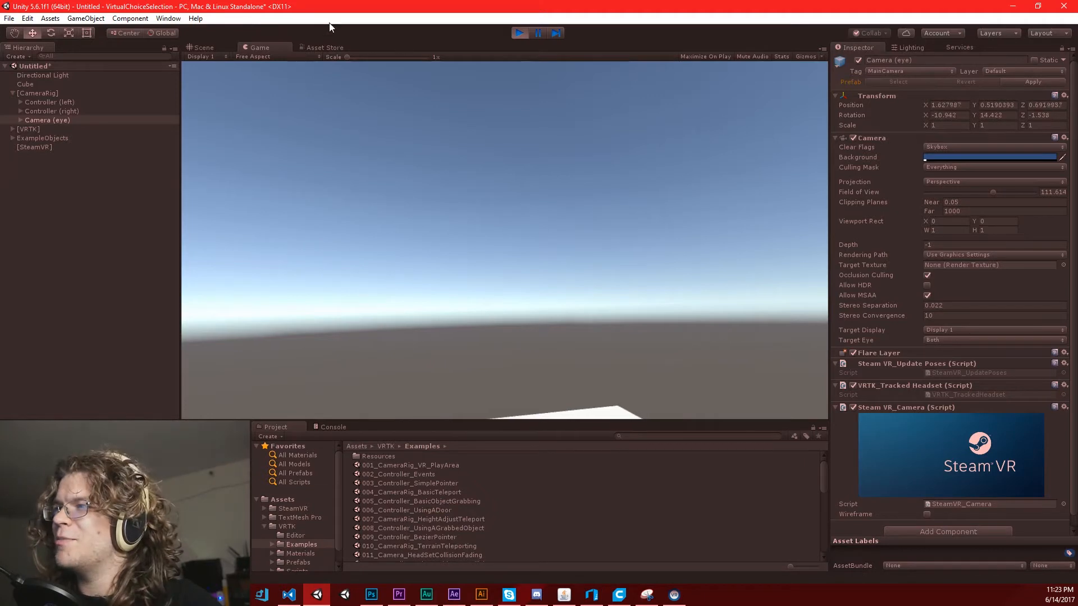
click(521, 33)
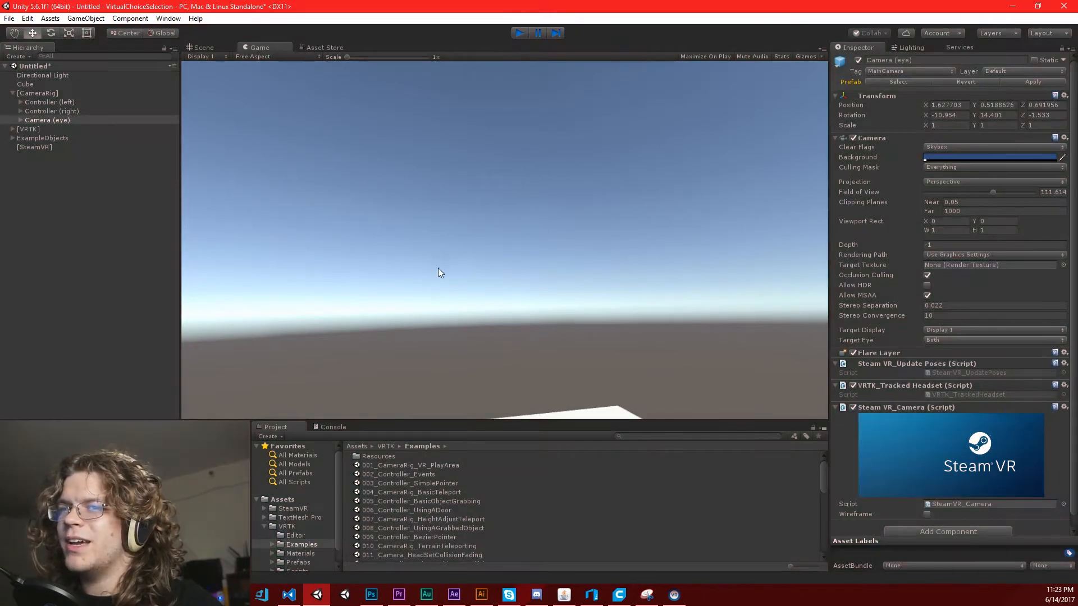
Try rotating [CameraRig] to -139.67 on the Y axis and test it with a run of the scene
right_drag(559, 174, 541, 205)
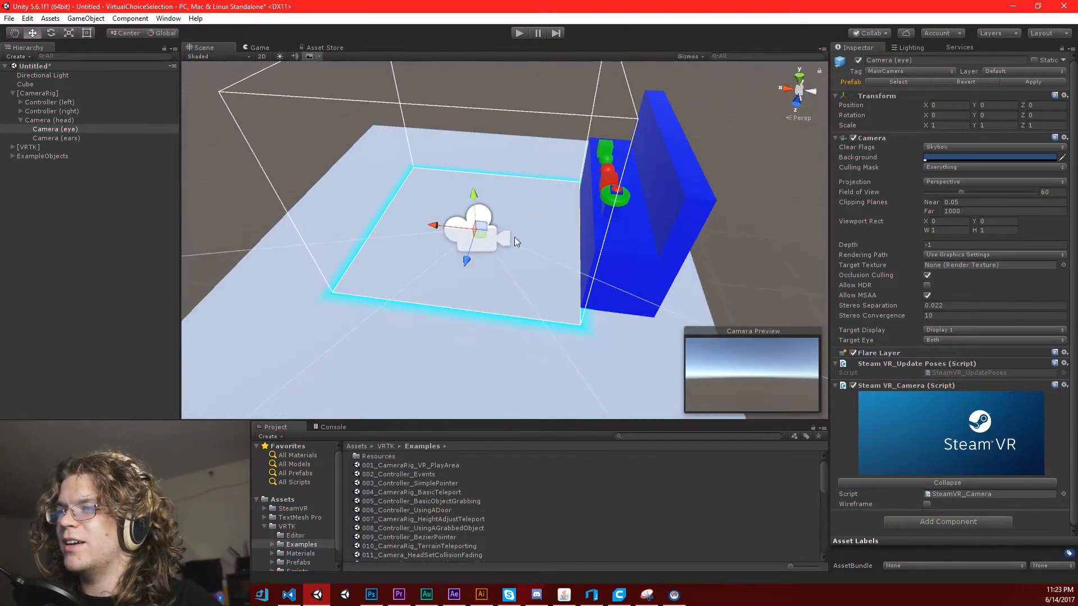
click(40, 94)
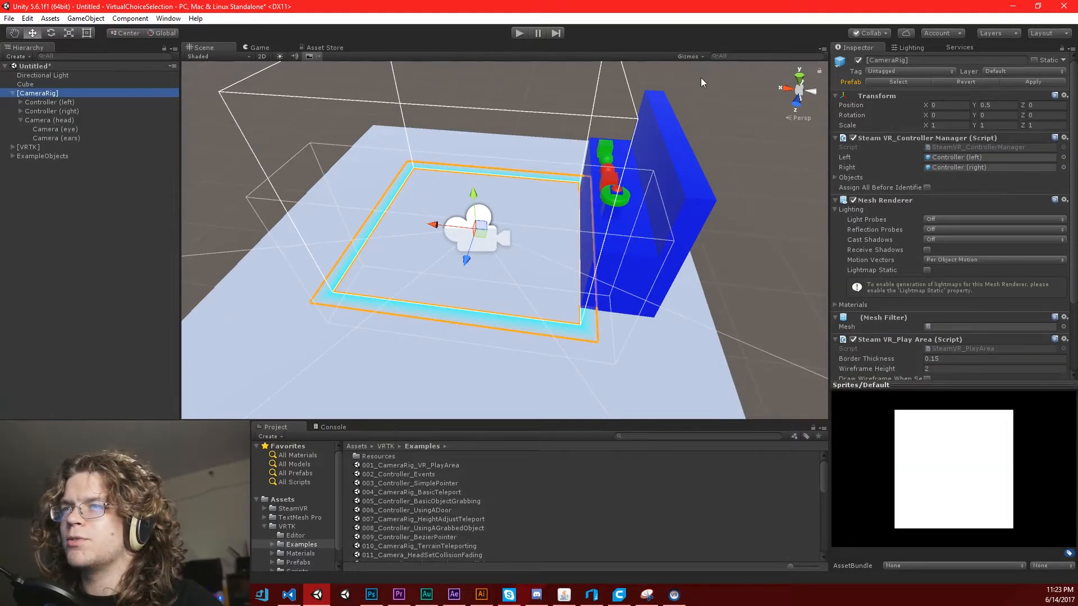
drag(976, 116, 509, 342)
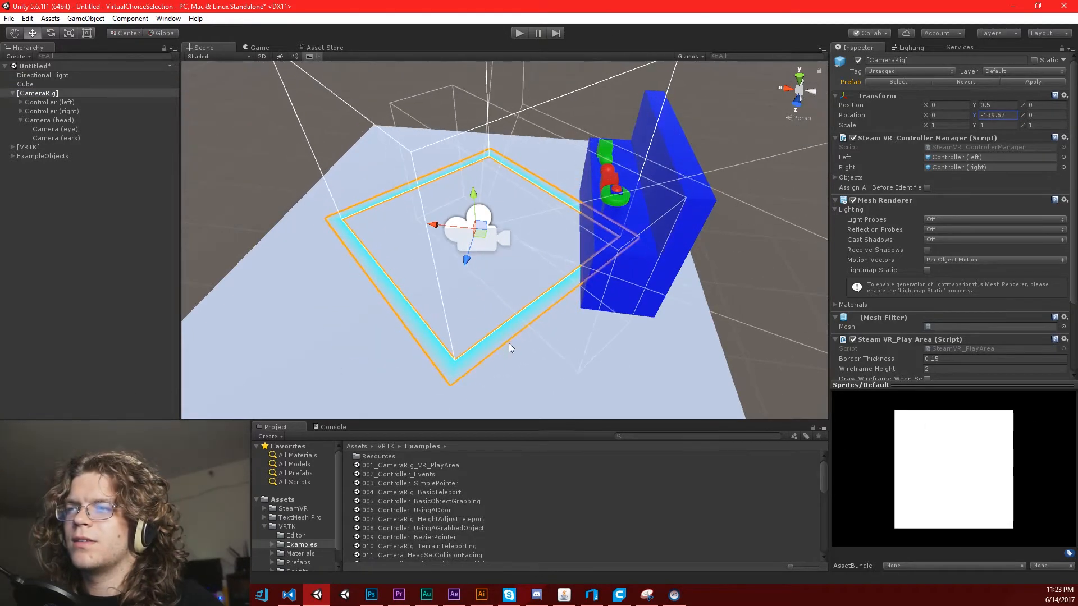
click(521, 34)
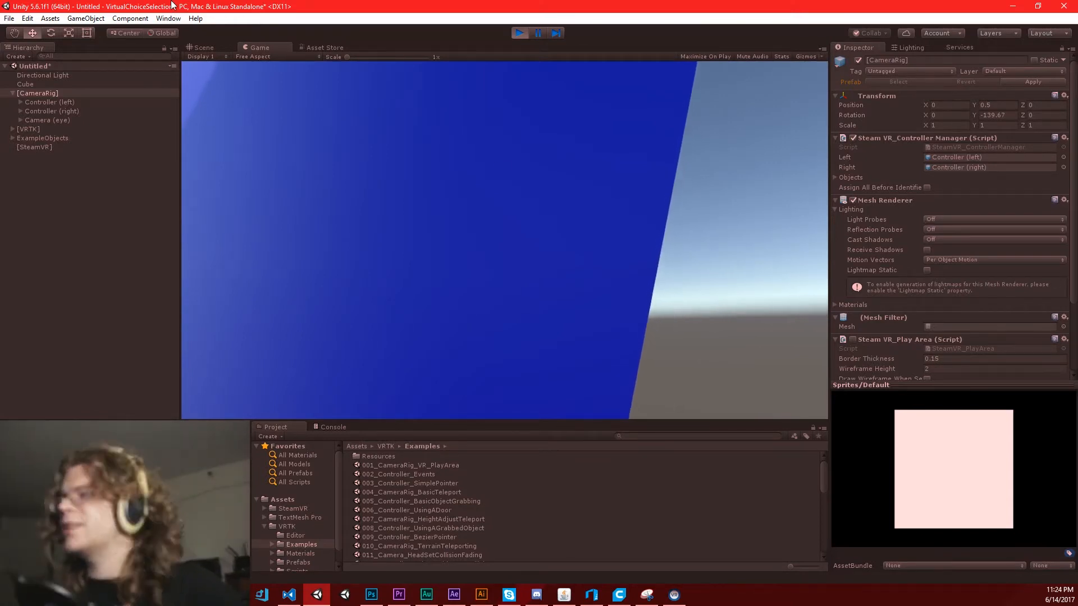
click(519, 32)
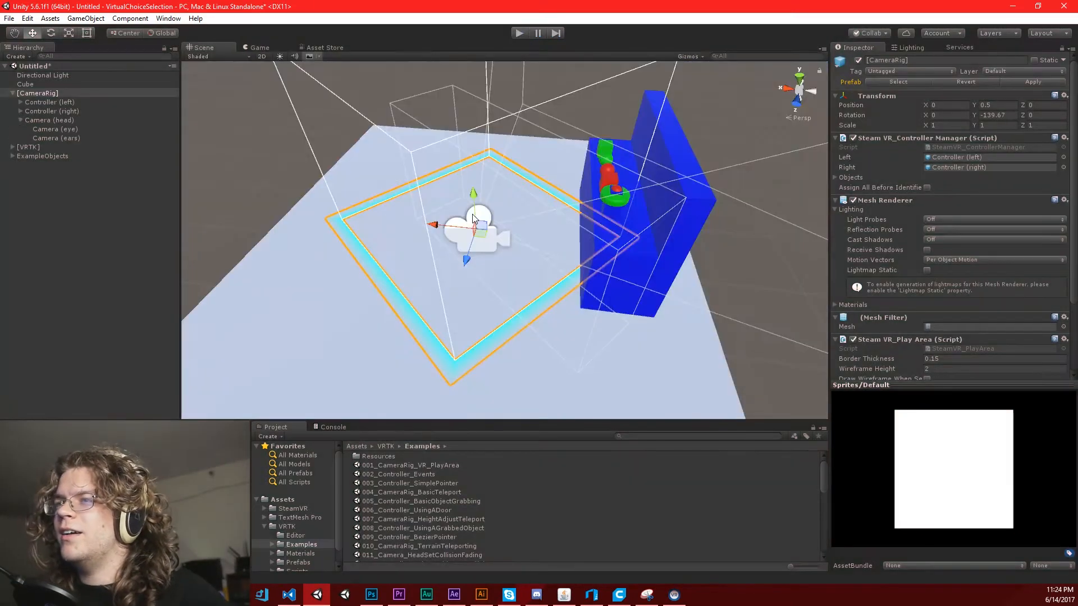
Set the [CameraRig]'s Y rotation to 0
right_drag(458, 263, 503, 279)
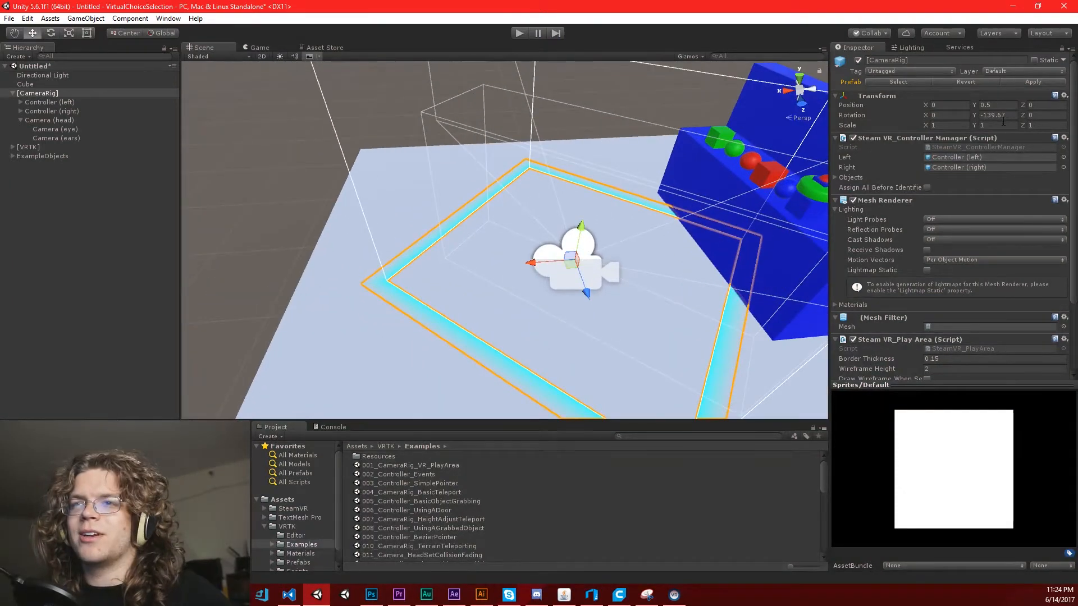
text(0)
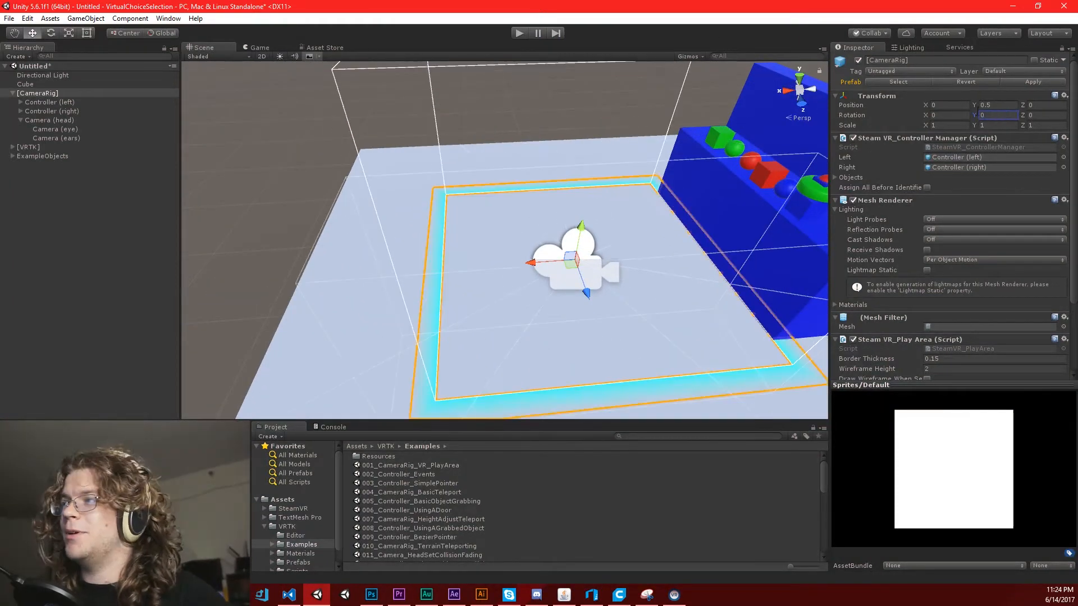
Examine the objects inside ExampleObjects, including the flying saucer, ungrabbable sphere, table back, and the highlight and no-highlight cubes and spheres
right_drag(562, 159, 497, 220)
click(511, 234)
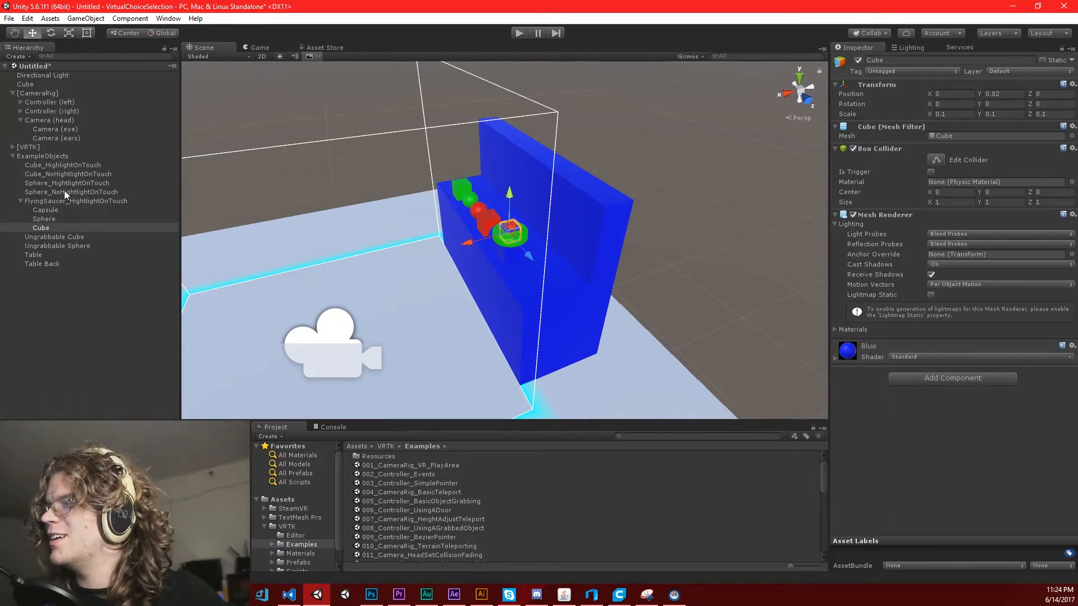
click(21, 201)
alt+drag(348, 252, 500, 238)
click(72, 211)
click(71, 221)
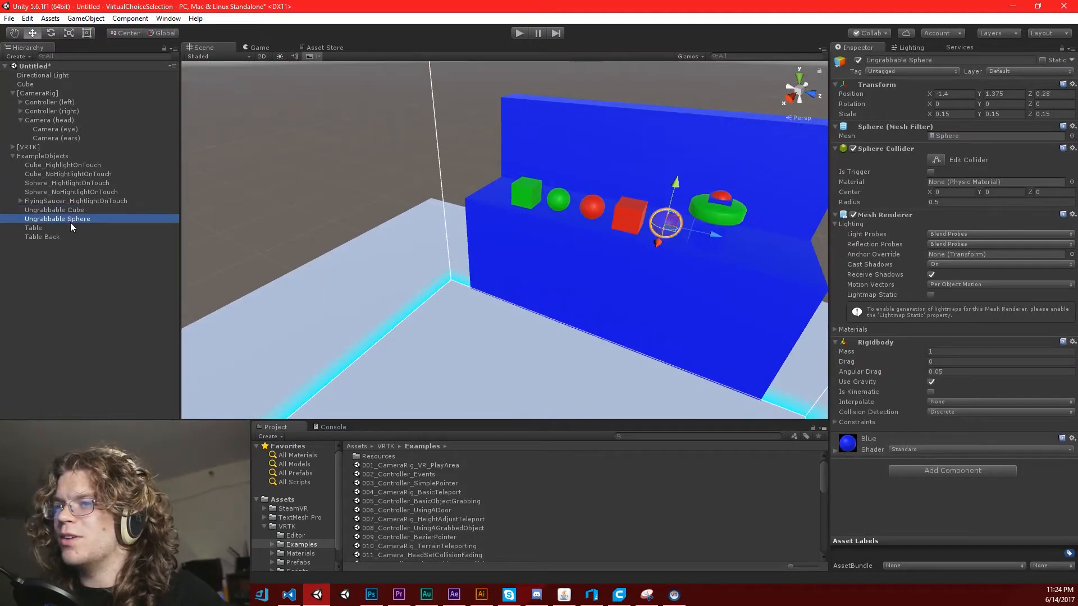
click(41, 236)
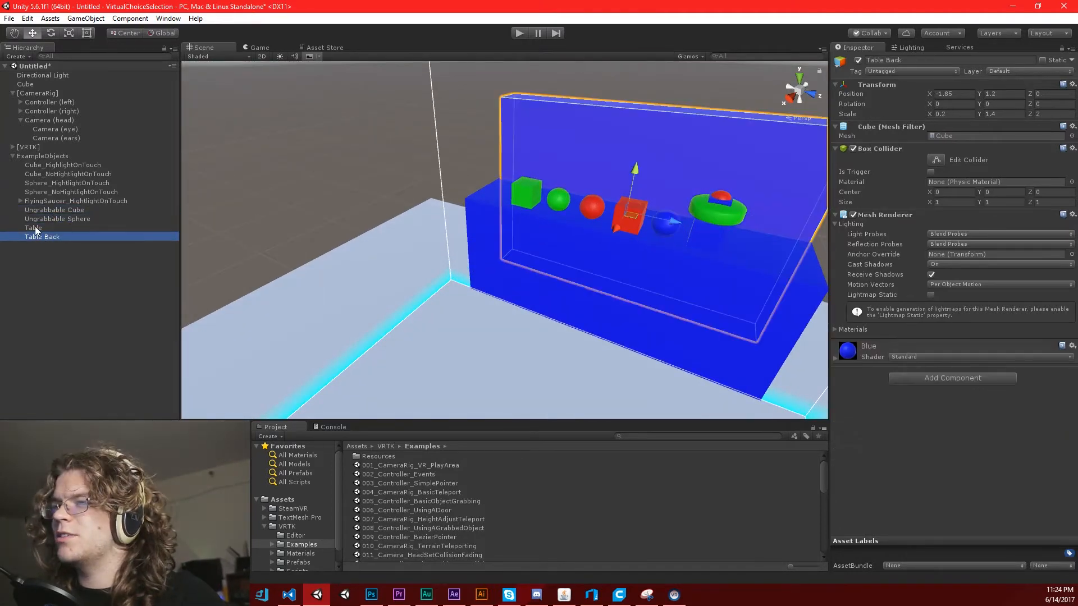
click(46, 183)
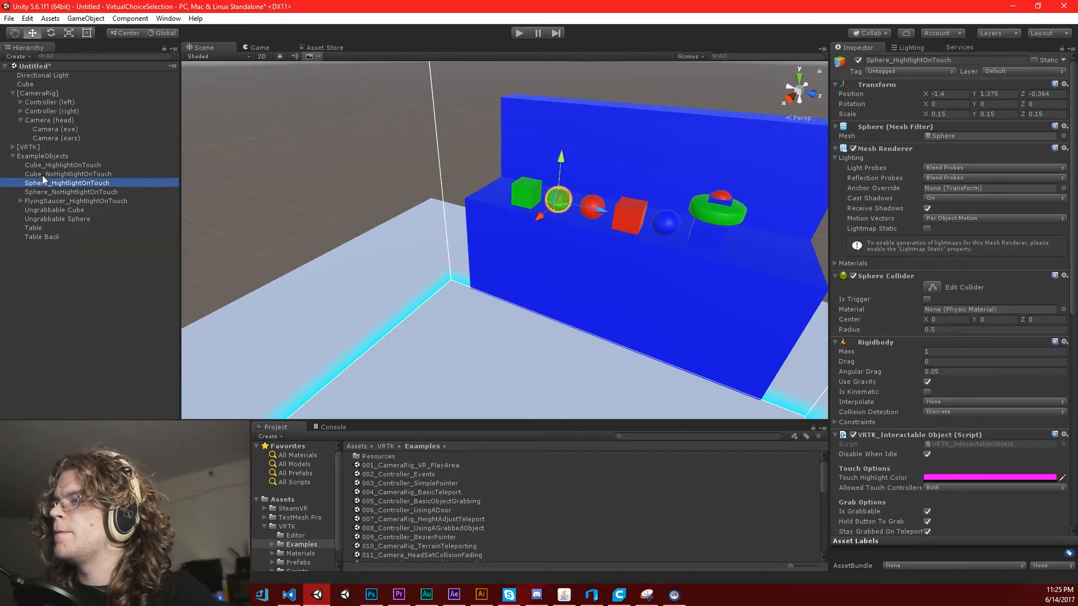
click(44, 175)
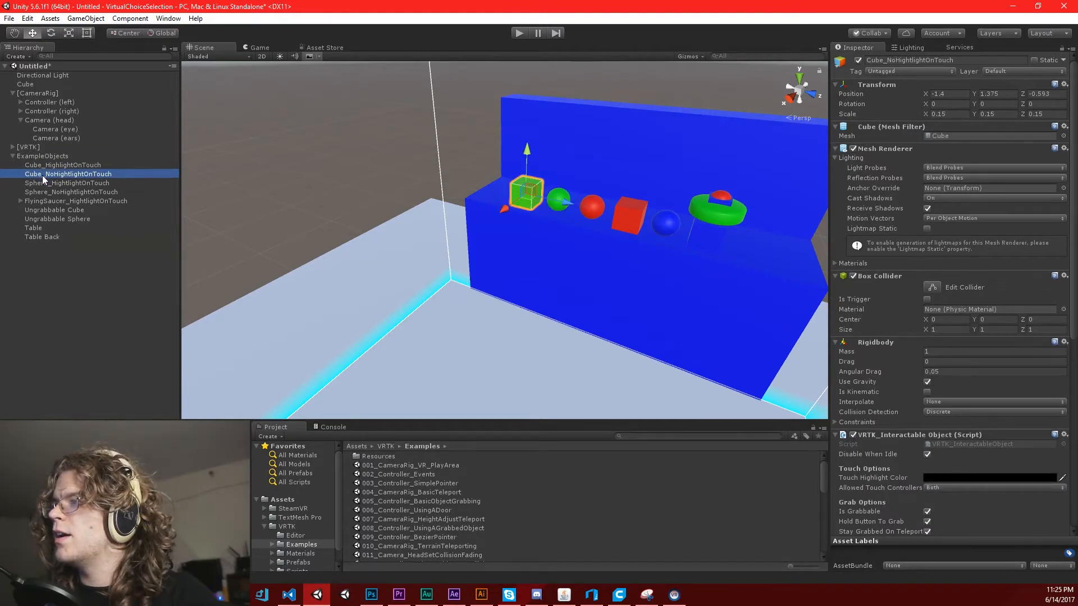
key(Up)
key(Down)
key(Down)
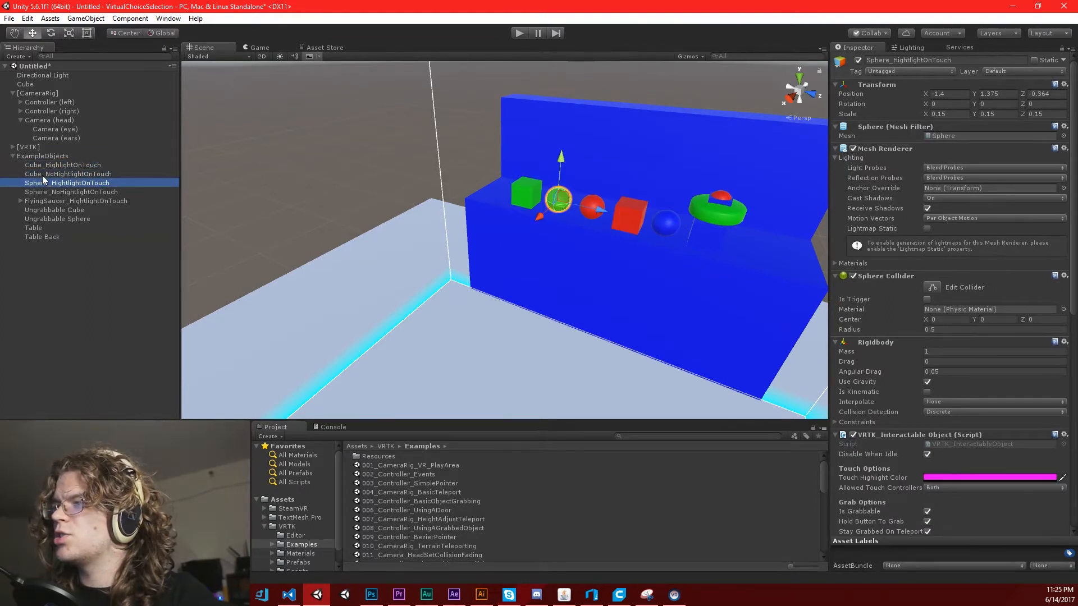
key(Up)
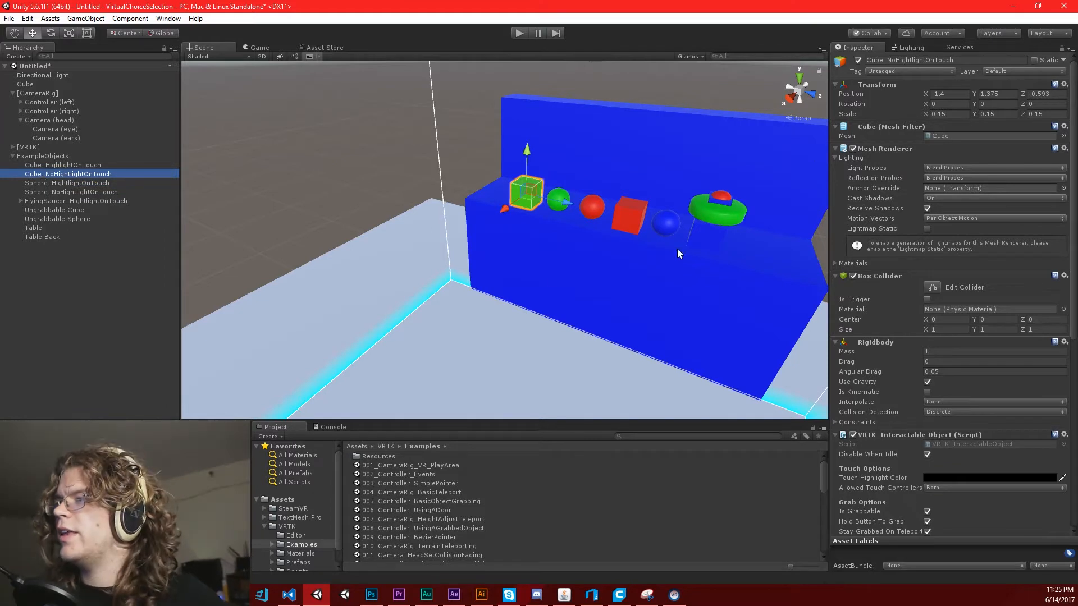
Move Cube_NoHightlightOnTouch off the table toward the middle of the play area, to about X -0.097
scroll(527, 277, down, 5)
scroll(528, 277, up, 3)
right_drag(523, 270, 532, 257)
drag(482, 245, 427, 294)
scroll(466, 283, down, 4)
Move Cube_NoHightlightOnTouch out of ExampleObjects to the scene root and delete the ExampleObjects group
click(470, 254)
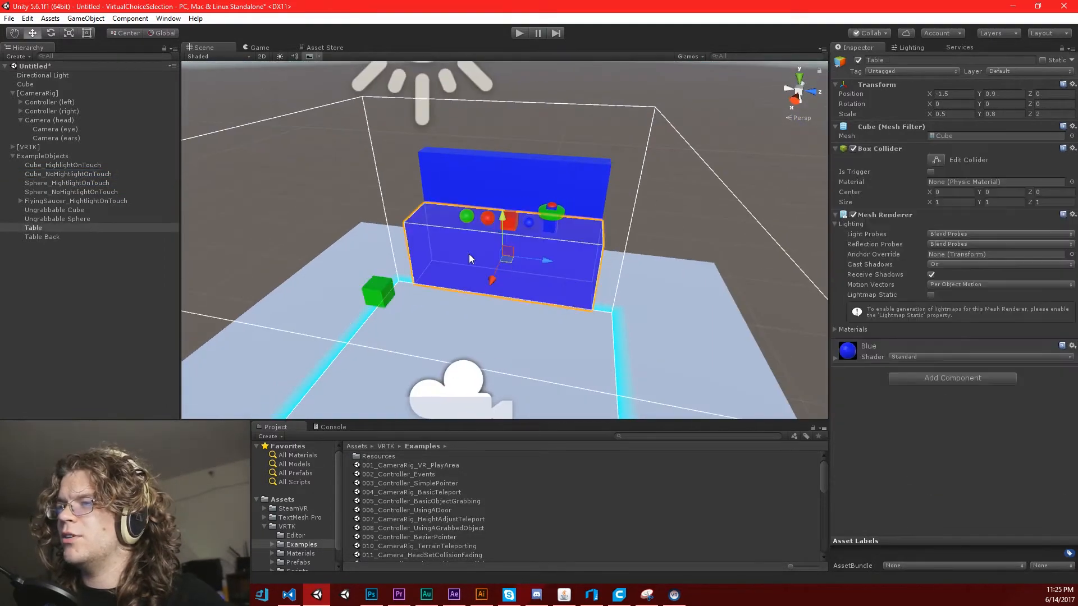
click(39, 234)
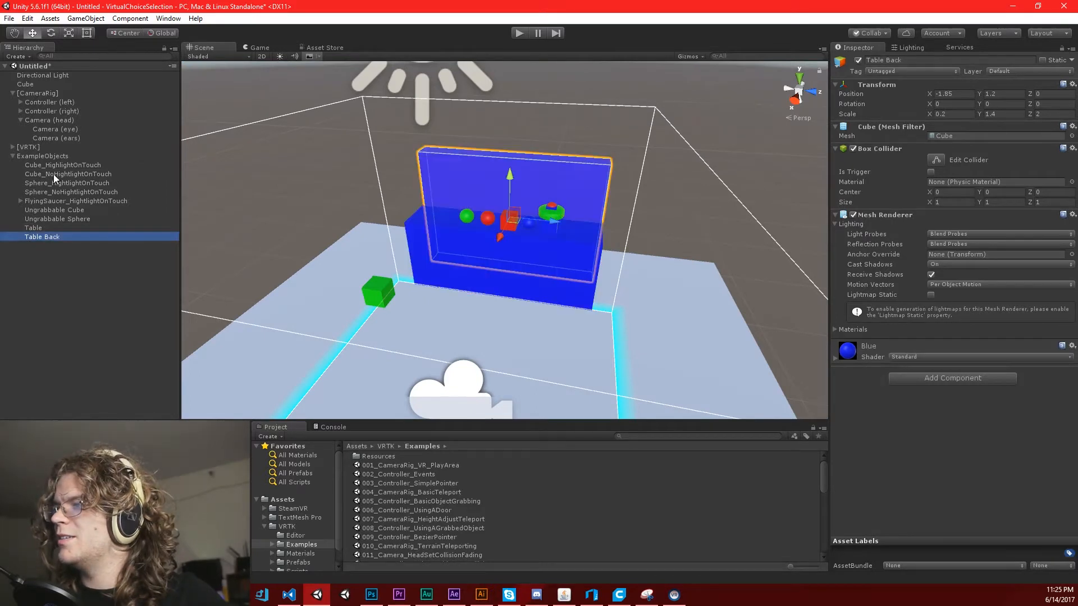
click(56, 165)
click(54, 174)
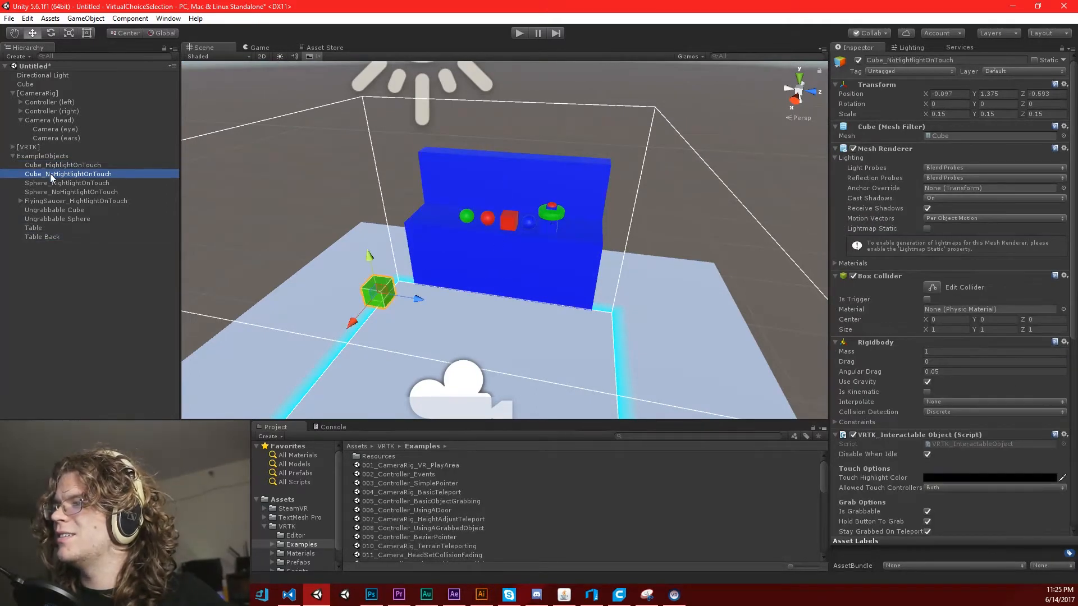
drag(50, 175, 42, 151)
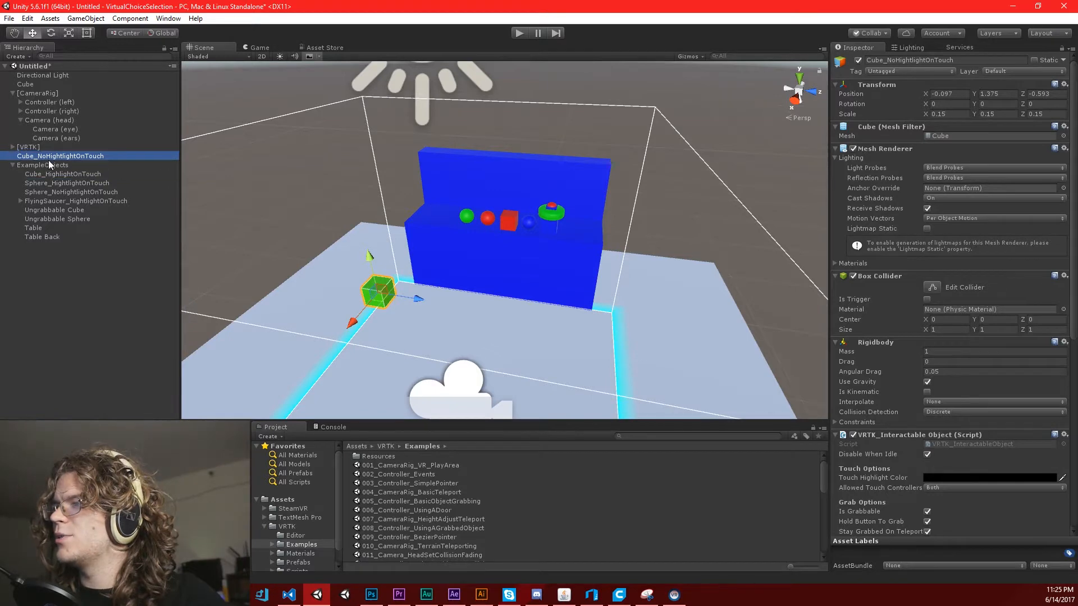
click(49, 165)
key(Delete)
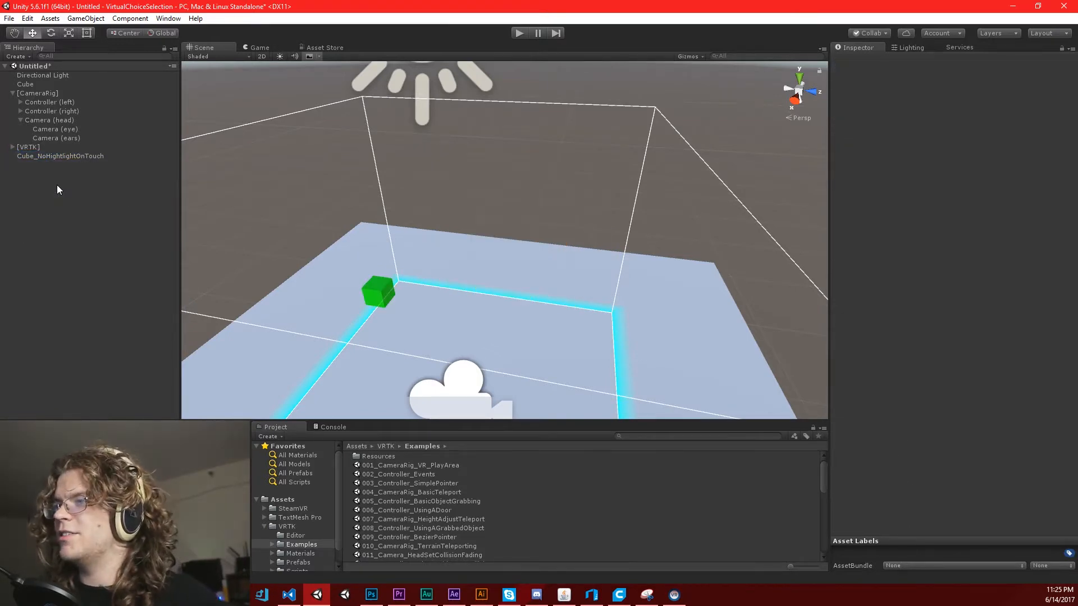
Duplicate Cube_NoHightlightOnTouch twice and spread the cubes out above the floor, the last copy at about X -2.097, Y 2.444, Z 0.407
click(379, 291)
alt+drag(379, 291, 599, 113)
scroll(540, 256, up, 3)
key(ctrl+d)
key(ctrl+d)
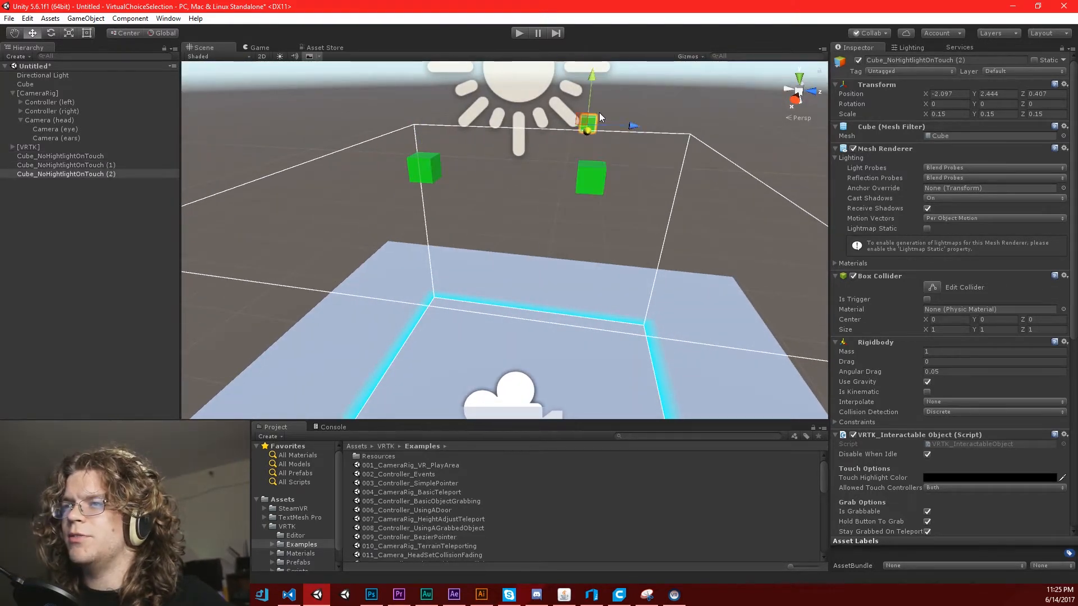
Run the scene to test the three grabbable cubes in VR
right_drag(616, 148, 601, 125)
click(521, 33)
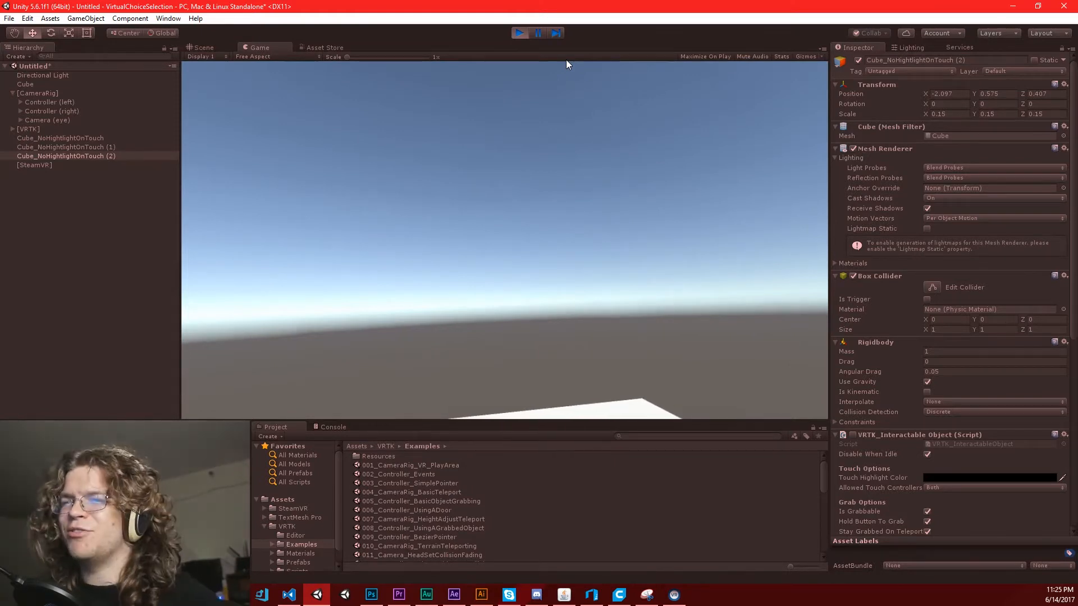
Stop the test run and review the last cube's VRTK_Interactable Object grab options
click(519, 33)
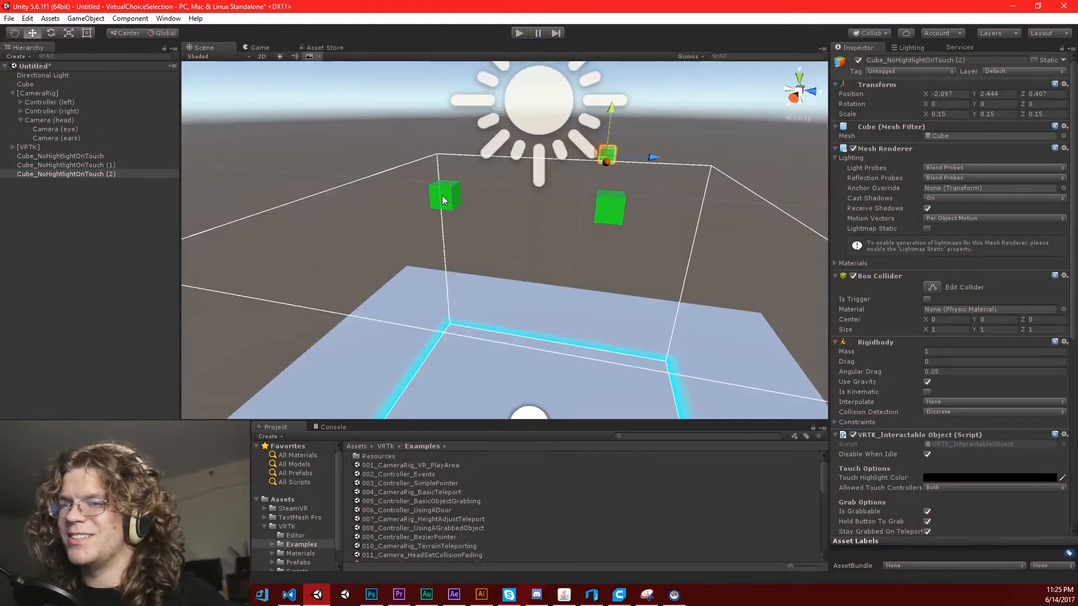
scroll(850, 402, down, 8)
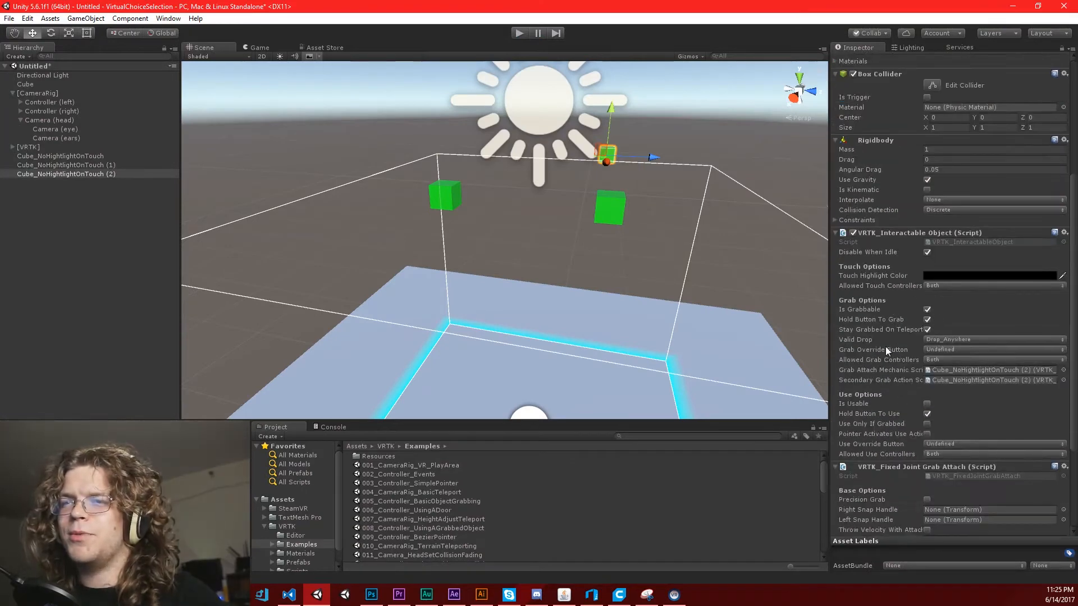
scroll(892, 227, up, 2)
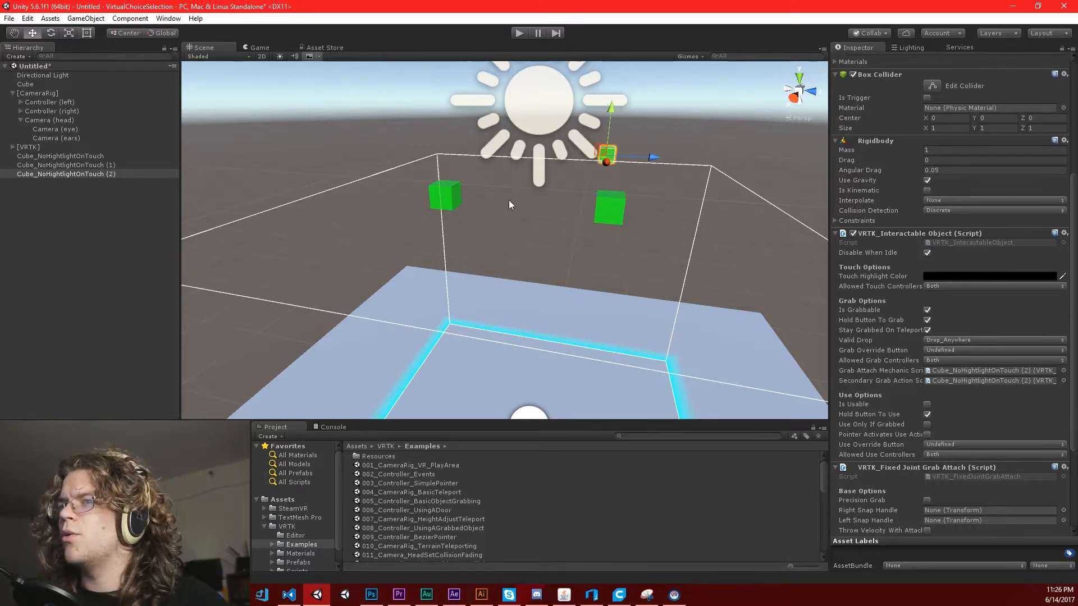
Delete the two duplicated cubes, Cube_NoHightlightOnTouch (1) and (2)
right_drag(556, 224, 565, 221)
click(59, 174)
shift+click(57, 164)
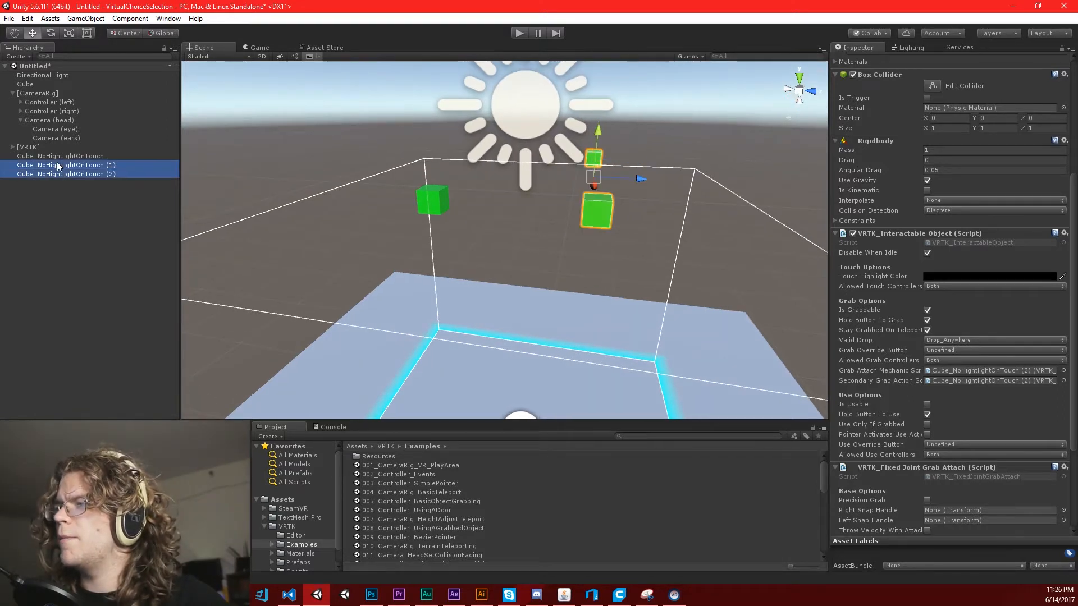
key(Delete)
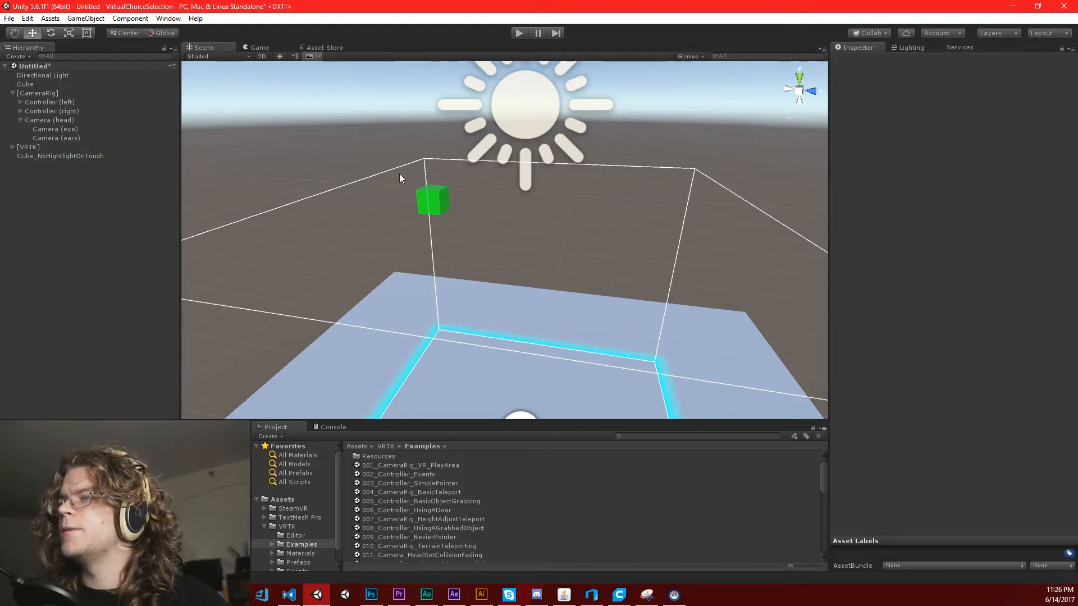
Move the remaining Cube_NoHightlightOnTouch along the Z axis toward the middle of the play area, to about Z 0.25
click(442, 202)
right_drag(485, 211, 533, 226)
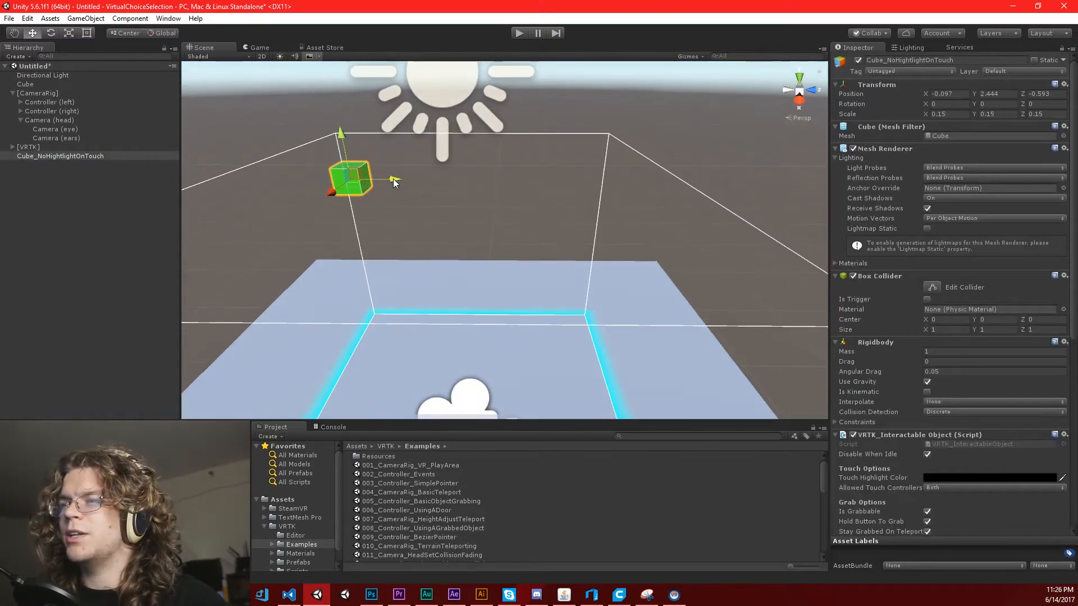
drag(395, 182, 537, 187)
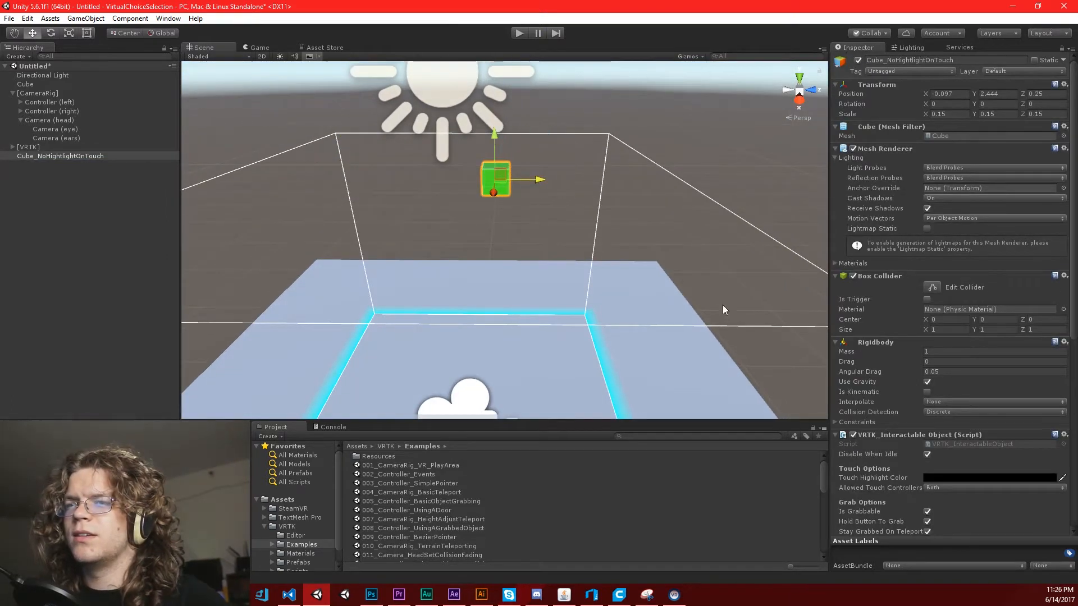
Add a TextMeshPro - Text UI object to the scene
click(86, 18)
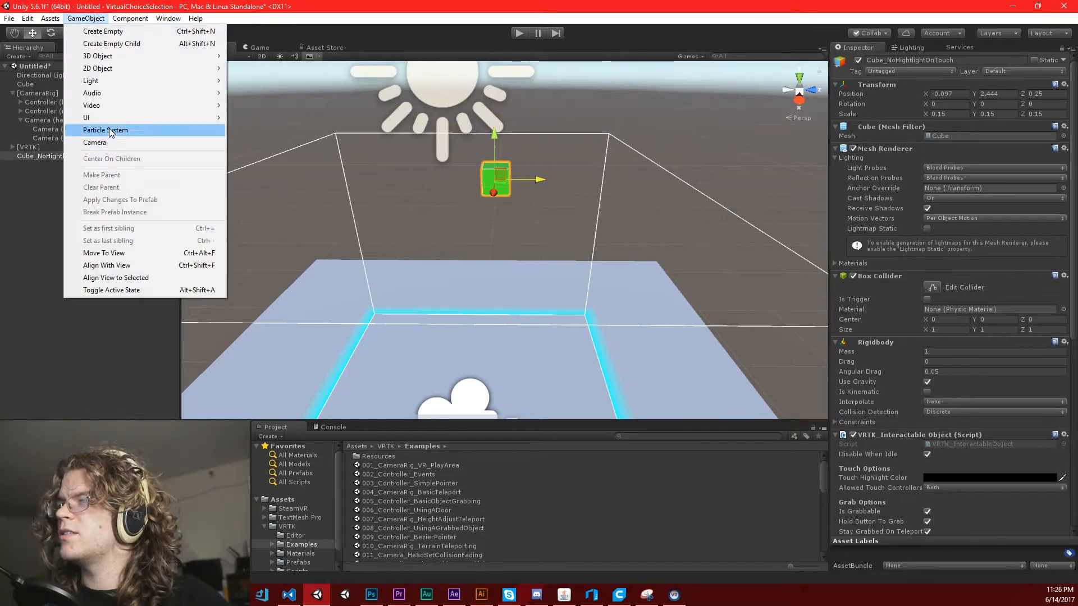
mouse_move(110, 118)
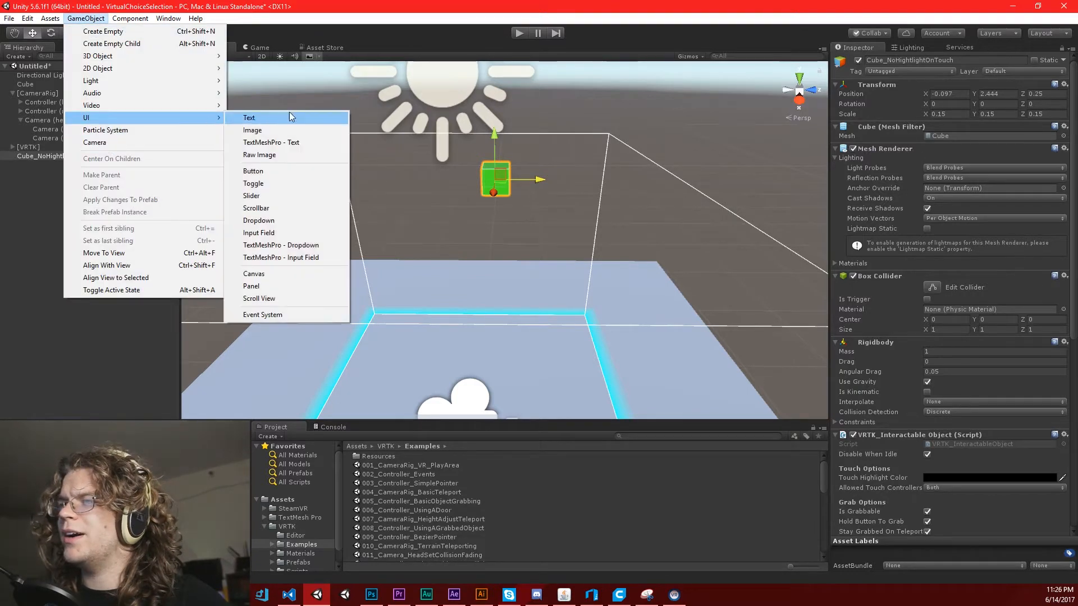
click(275, 145)
Set the render mode of the new text's parent Canvas to World Space
key(a)
right_drag(586, 200, 890, 161)
key(s)
key(d)
key(s)
key(w)
key(s)
click(40, 164)
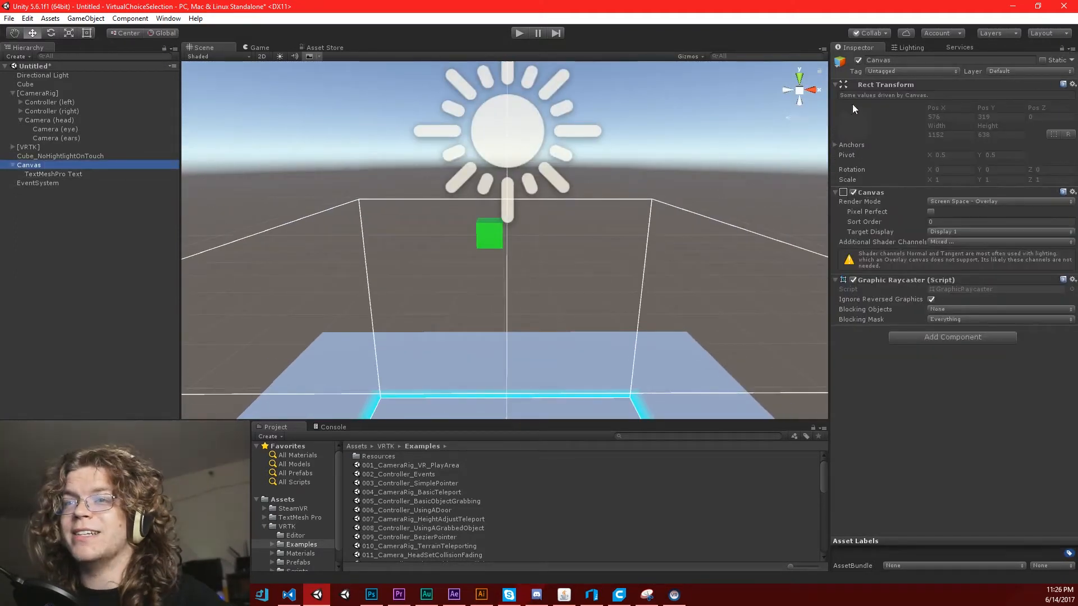
click(979, 204)
click(974, 240)
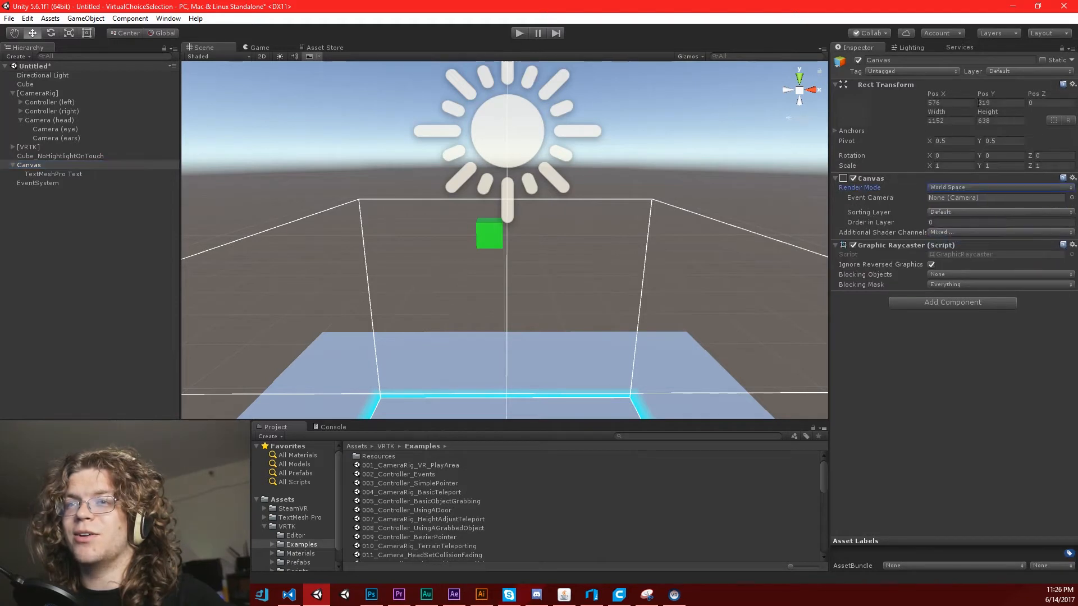
Set the Canvas position to 0 on both X and Y
click(957, 103)
text(0)
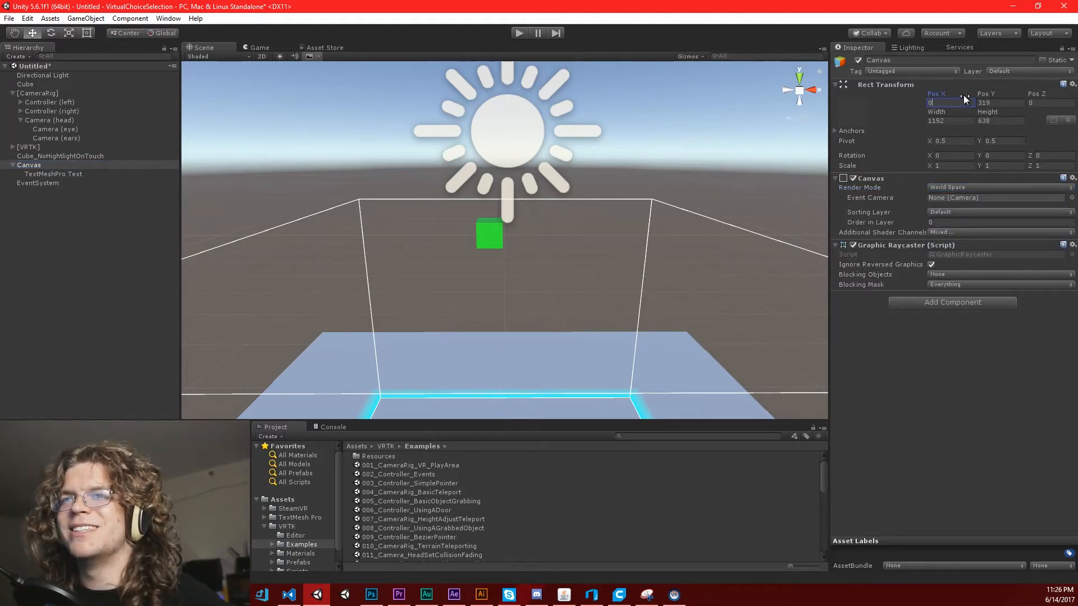
click(1001, 102)
text(0)
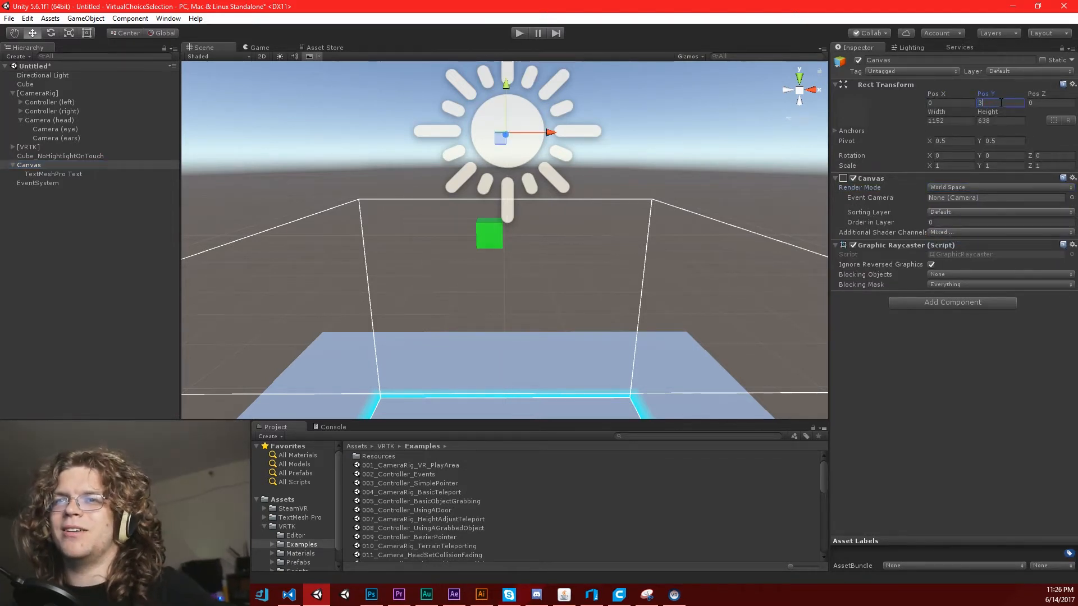
click(957, 119)
Replace the default content of the TextMeshPro Text object with "My Great New Idea"
right_drag(649, 134, 588, 136)
key(s)
key(w)
click(382, 173)
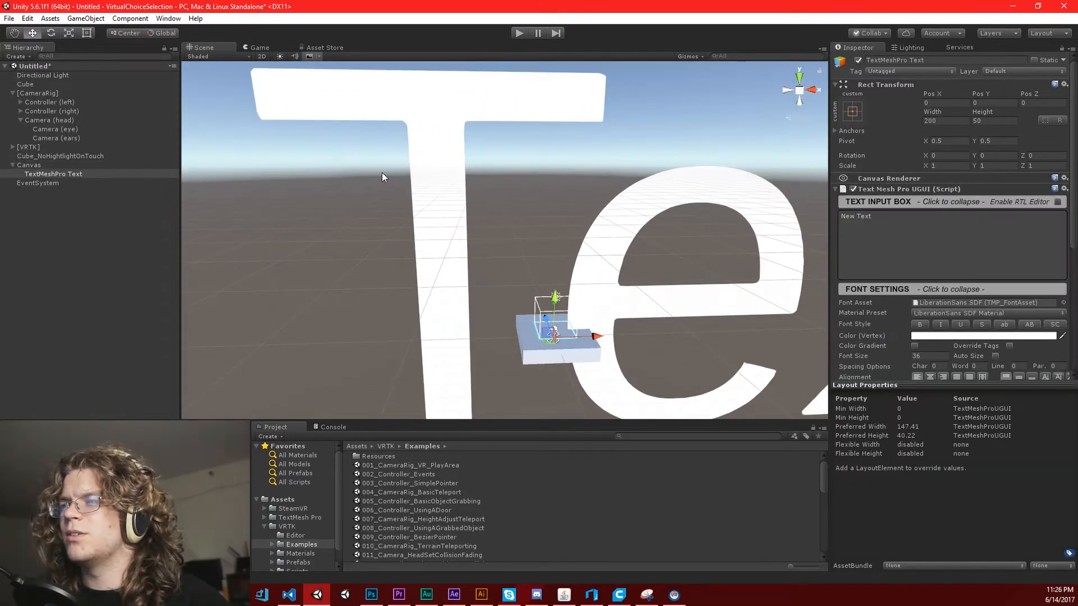
click(921, 247)
text(My Gr)
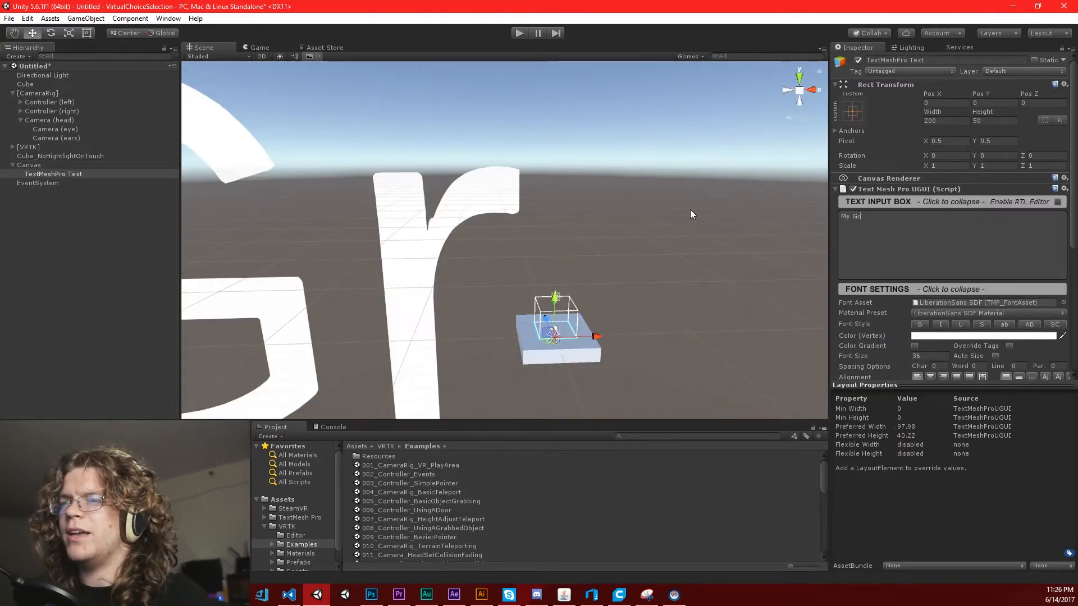
text(eat New Idea)
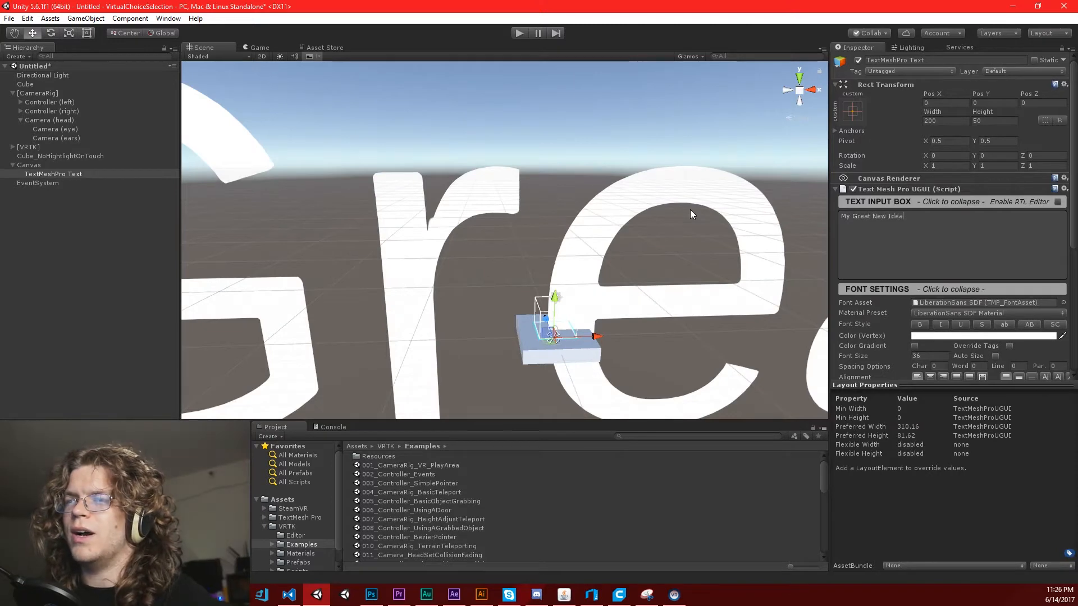
Center the "My Great New Idea" text horizontally and vertically within its text box
right_drag(694, 211, 581, 250)
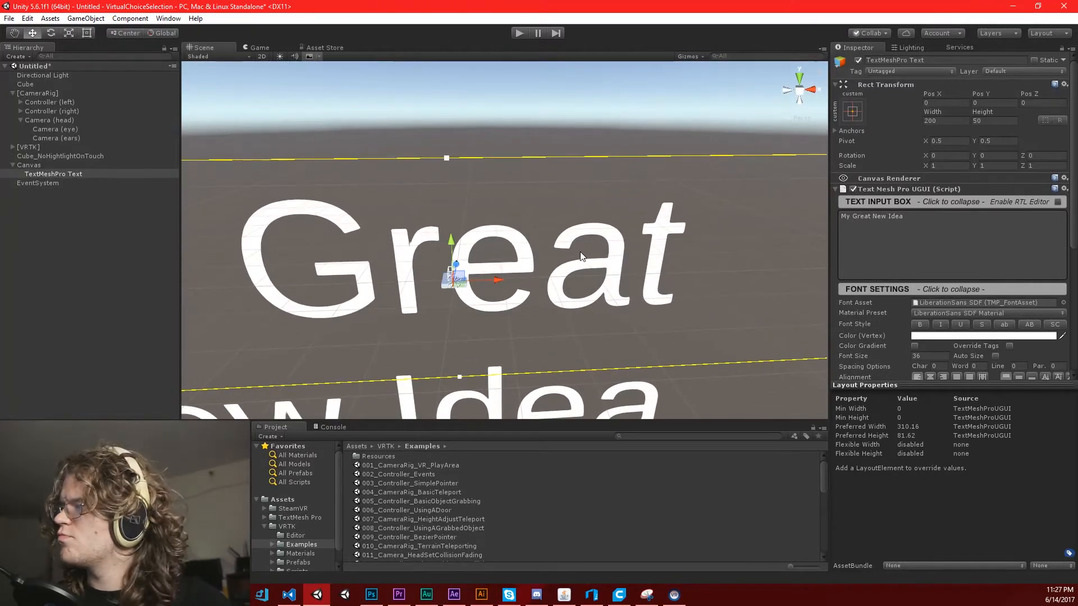
right_drag(561, 133, 558, 258)
key(w)
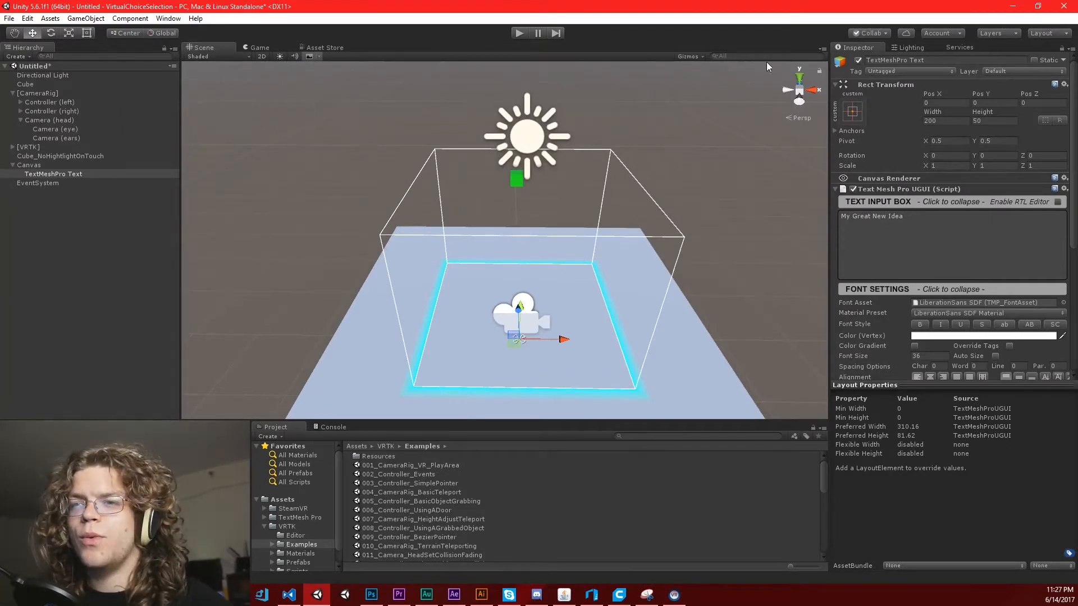
scroll(972, 285, down, 3)
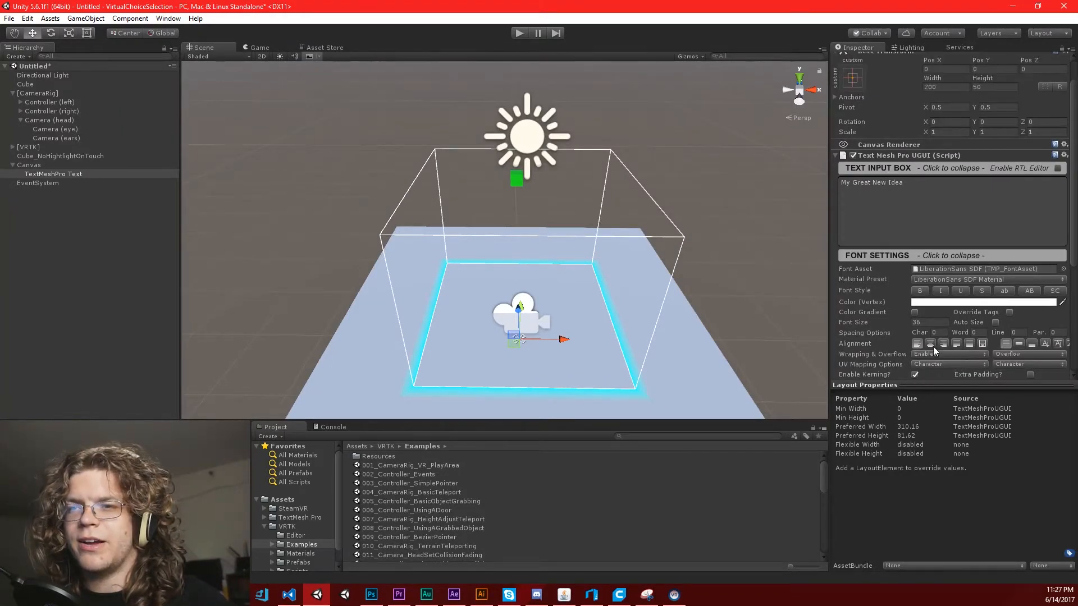
key(s)
right_drag(573, 253, 558, 222)
key(w)
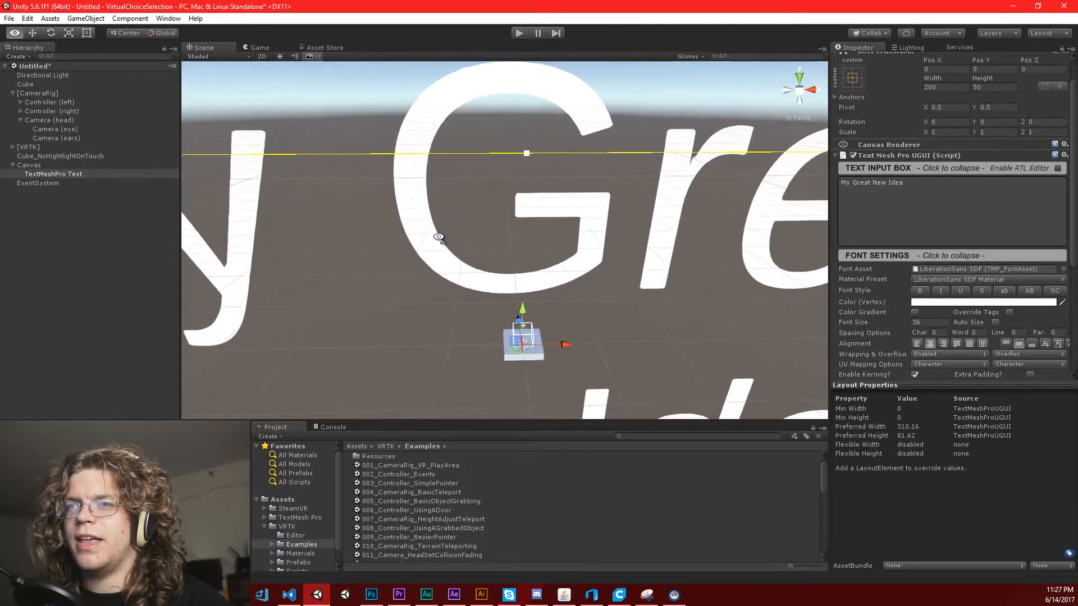
Scale the TextMeshPro Text object down to 0.001 on X, Y and Z
click(954, 132)
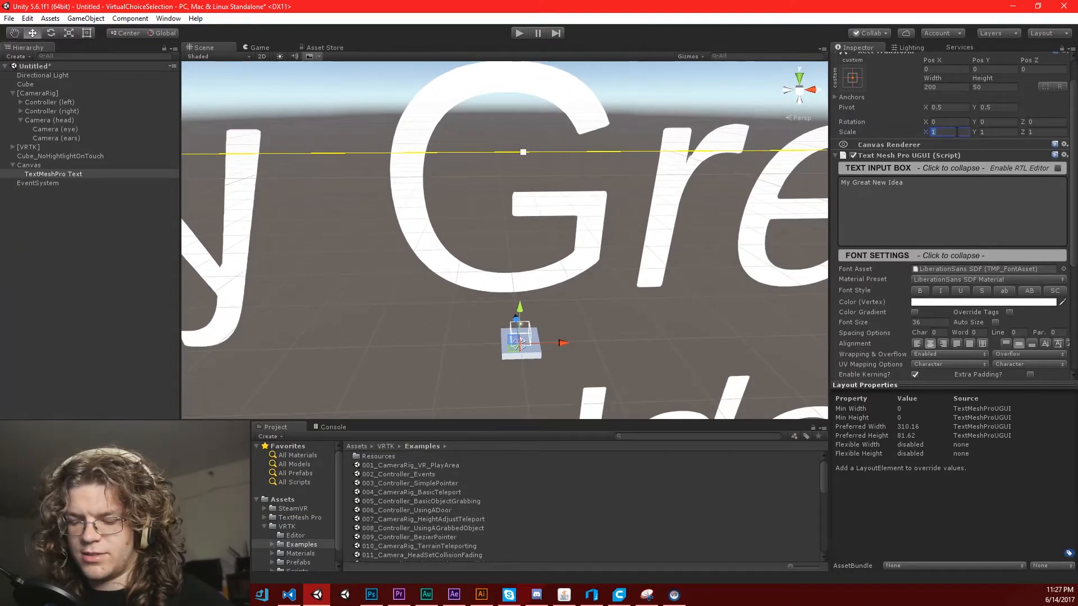
text(0.01)
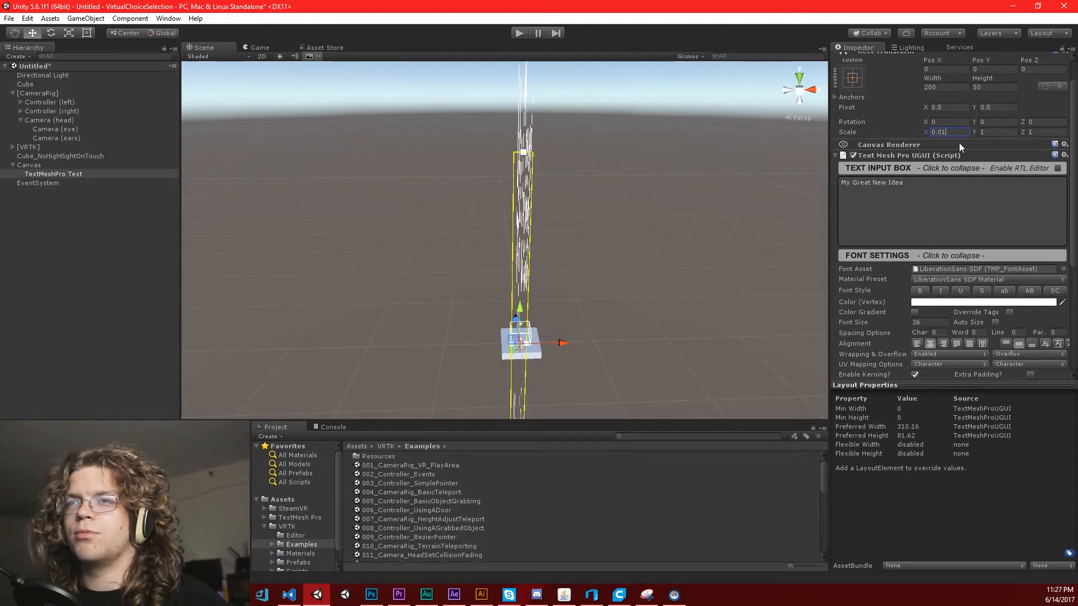
text(0.001)
key(Tab)
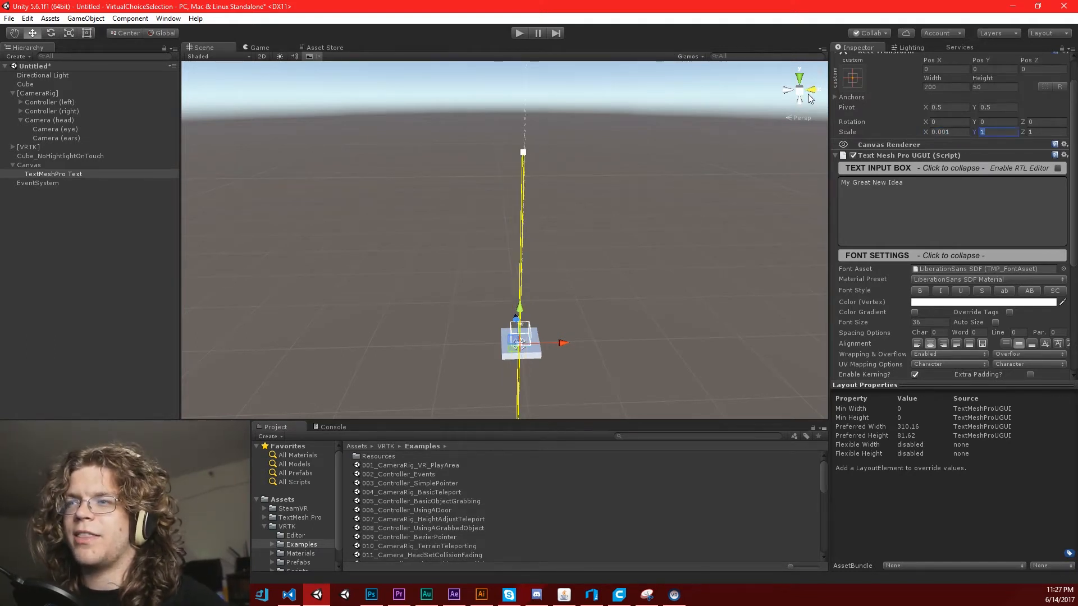
text(0.001)
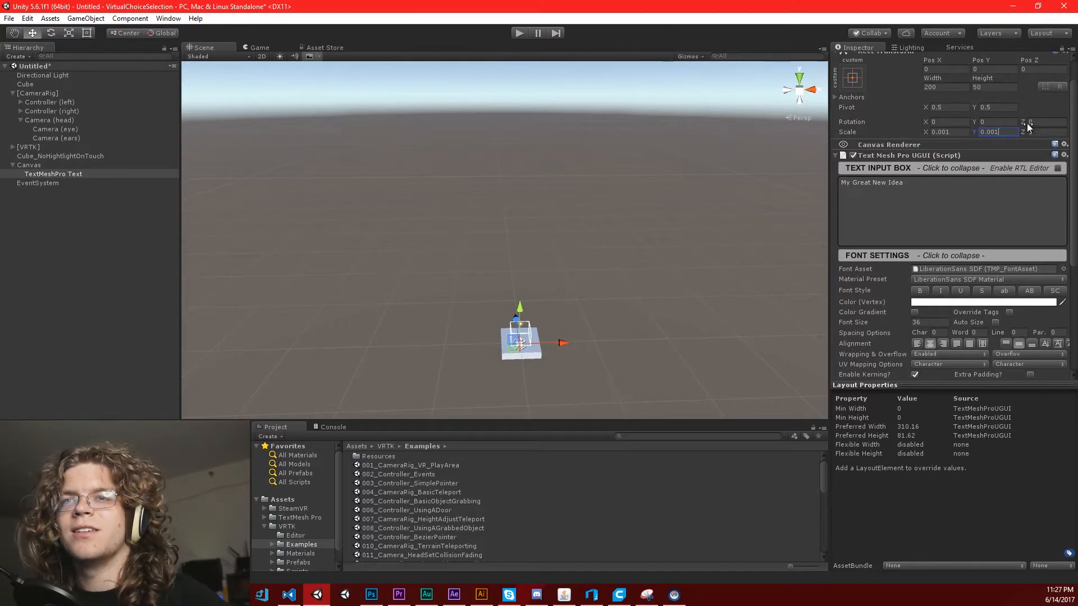
key(Tab)
text(0.00)
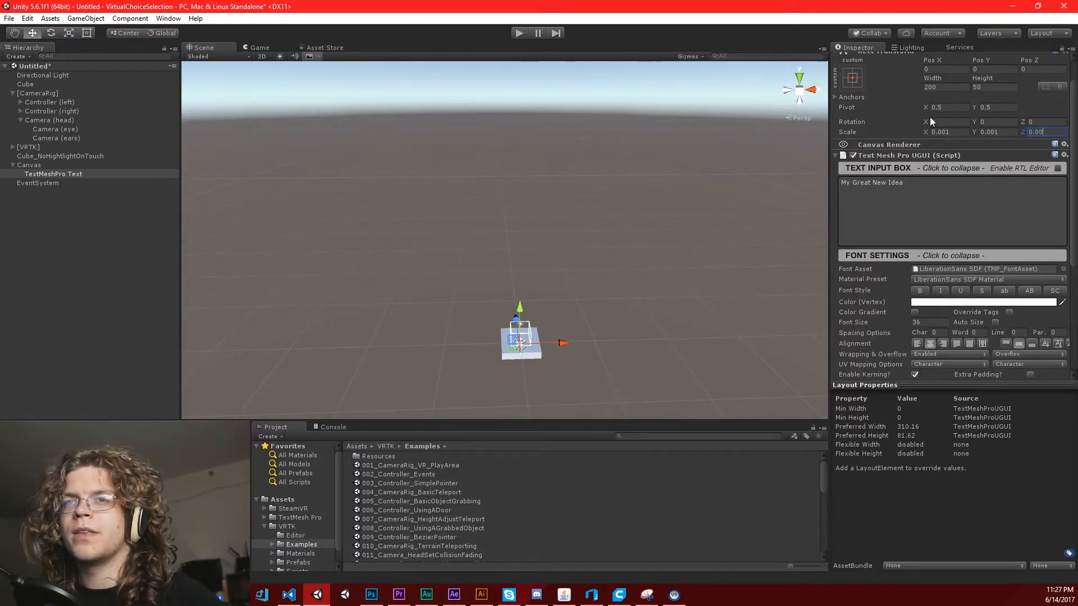
text(1)
key(Return)
Move the text object up above the floor, to about Y 1.179 and Z 0.206, and check it from several angles
alt+drag(581, 232, 586, 263)
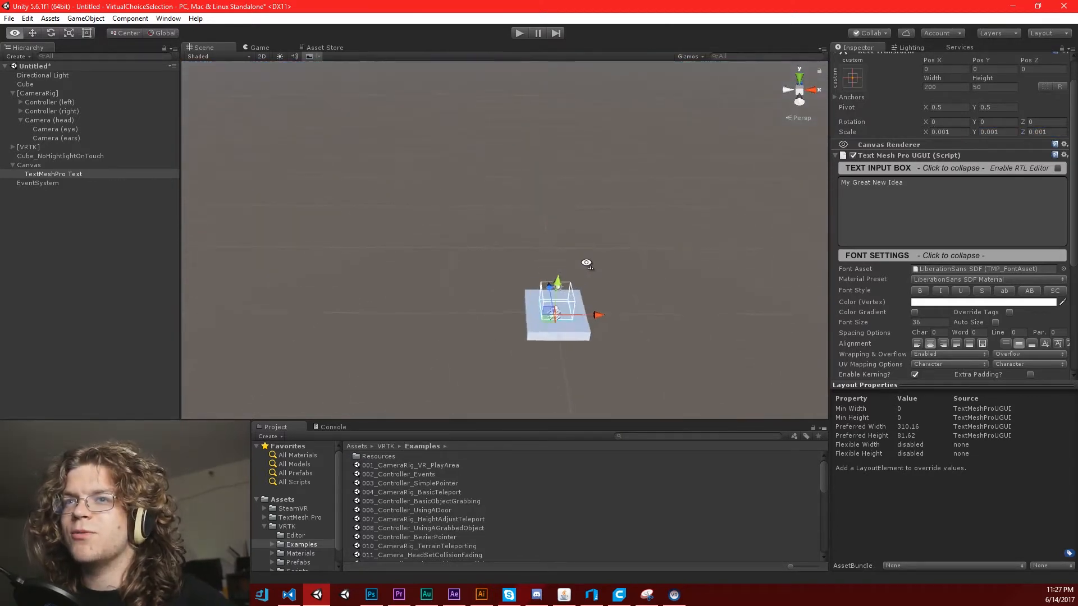
key(w)
right_drag(586, 263, 515, 356)
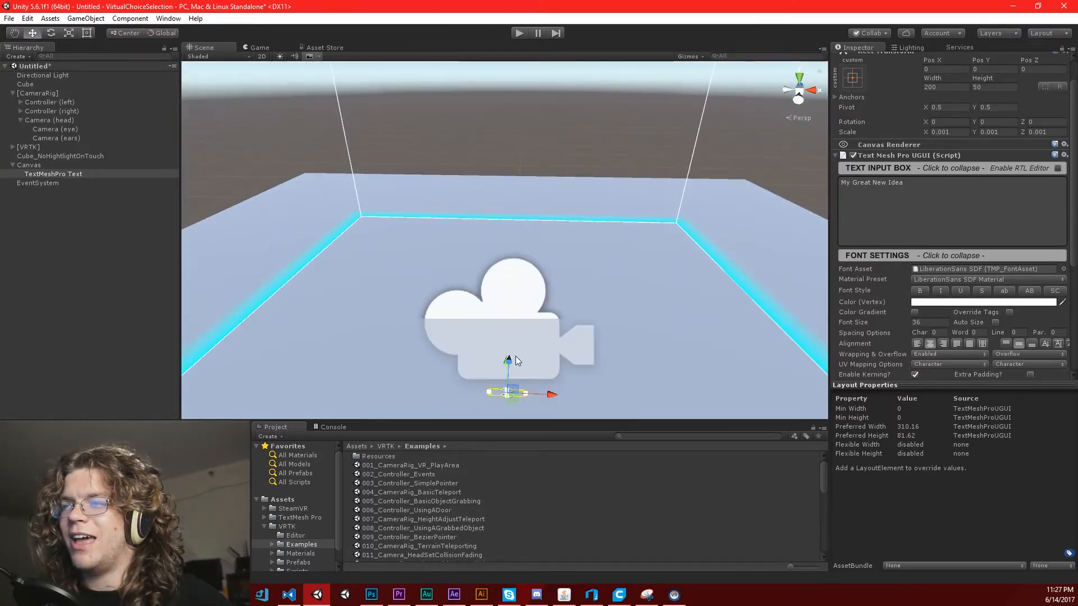
drag(510, 355, 513, 185)
right_drag(606, 235, 463, 201)
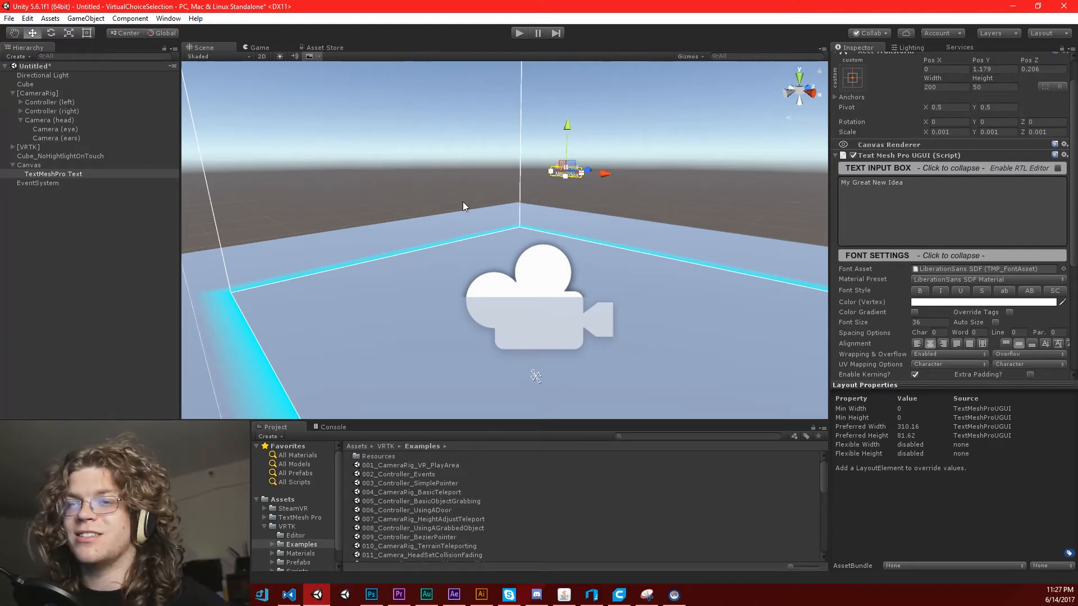
right_drag(543, 252, 591, 301)
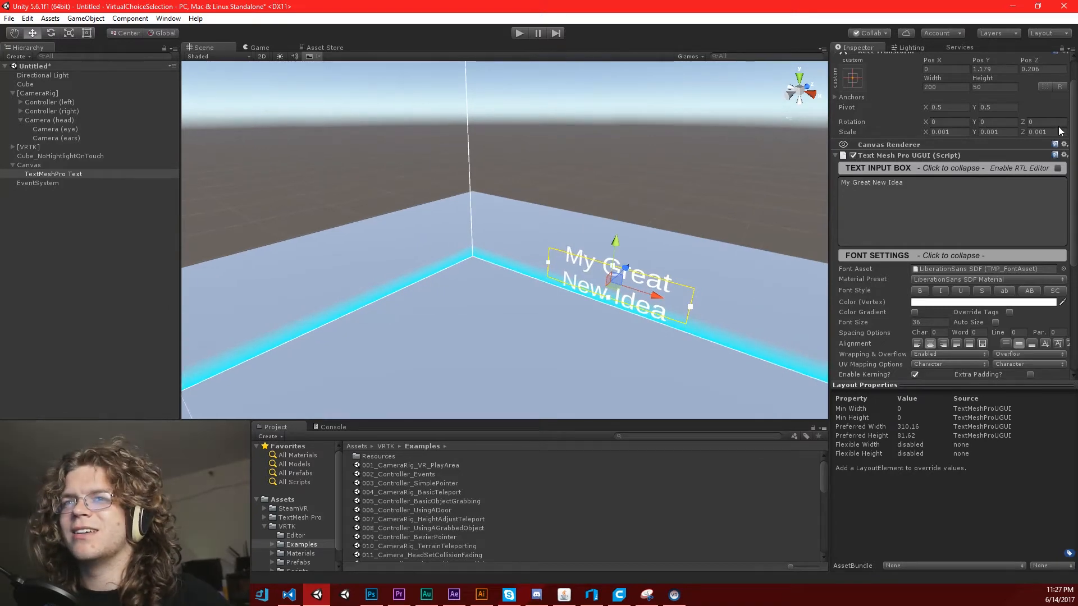
right_drag(521, 262, 269, 225)
Set the text object's Y and Z positions to 0, matching the Canvas origin
click(30, 165)
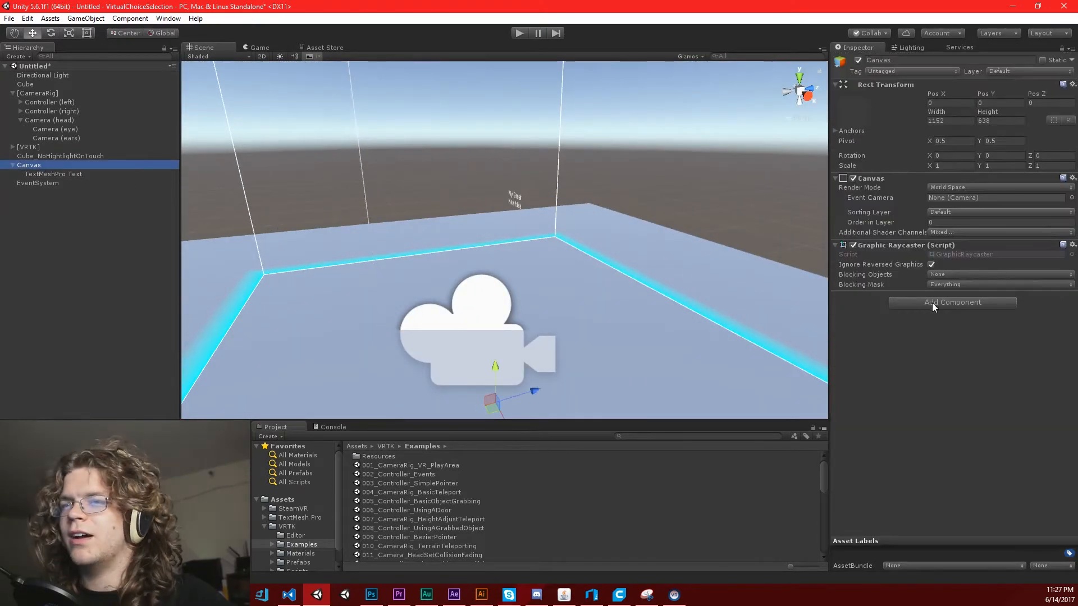
click(513, 200)
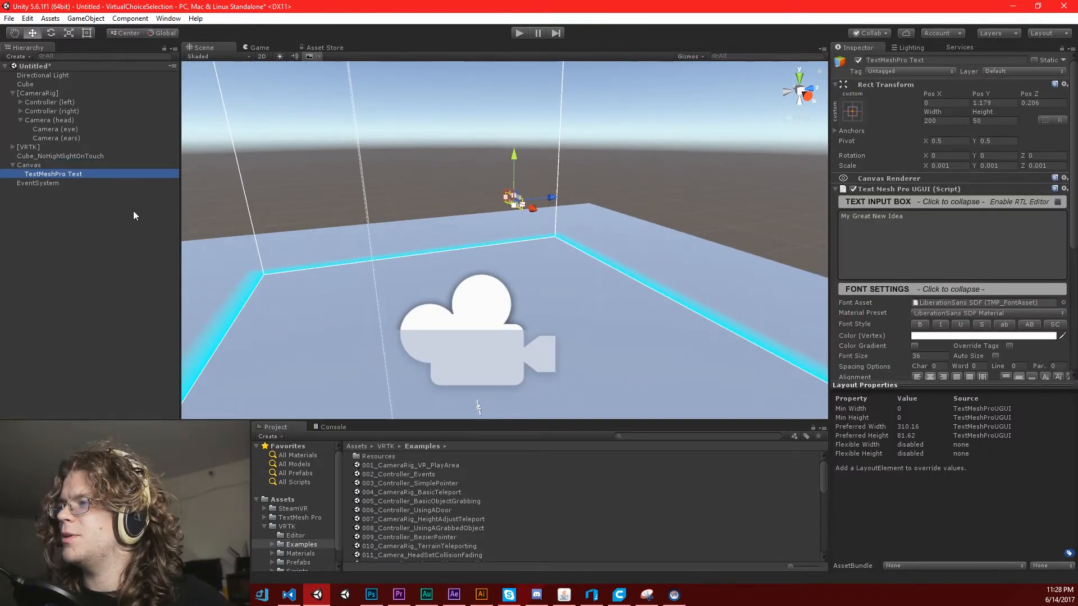
click(997, 103)
text(0)
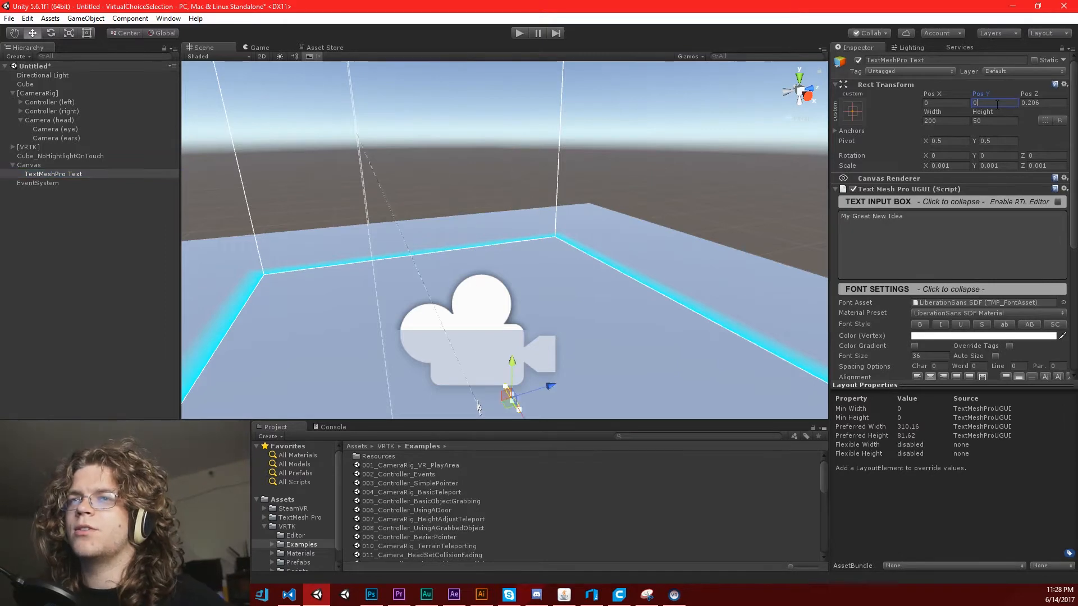
key(Tab)
text(0)
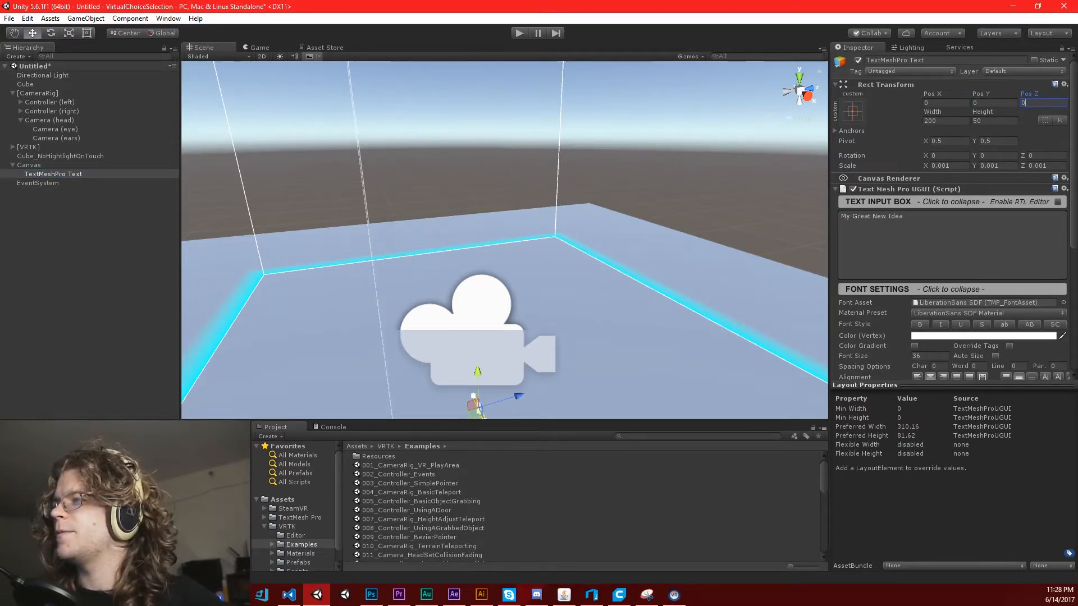
Set the TextMeshPro Text object's scale back to 1 on X, Y and Z
click(41, 167)
key(s)
right_drag(435, 258, 651, 268)
key(w)
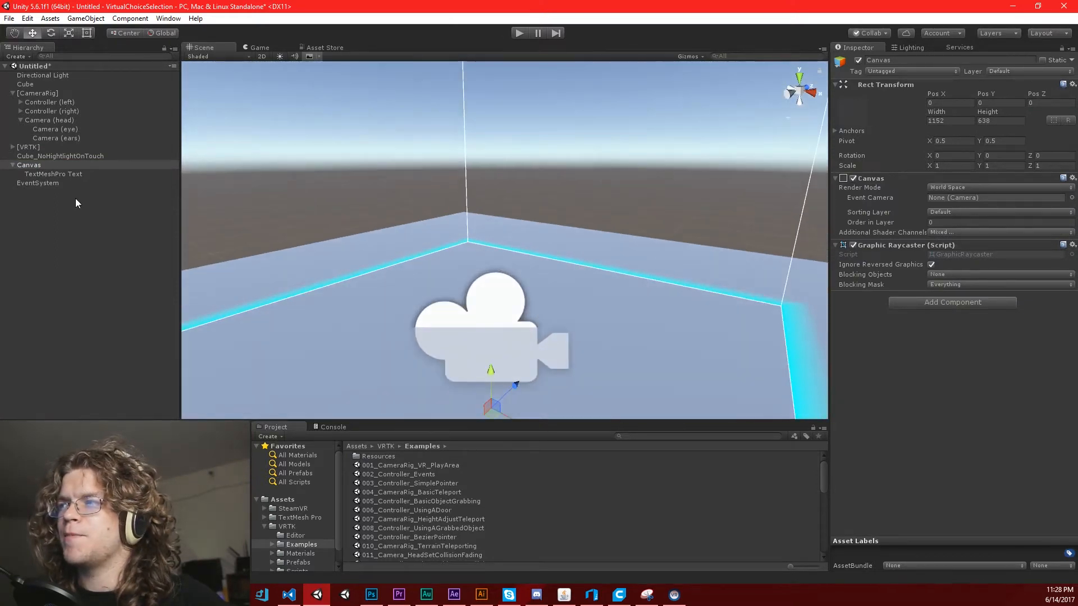
click(62, 175)
right_click(61, 174)
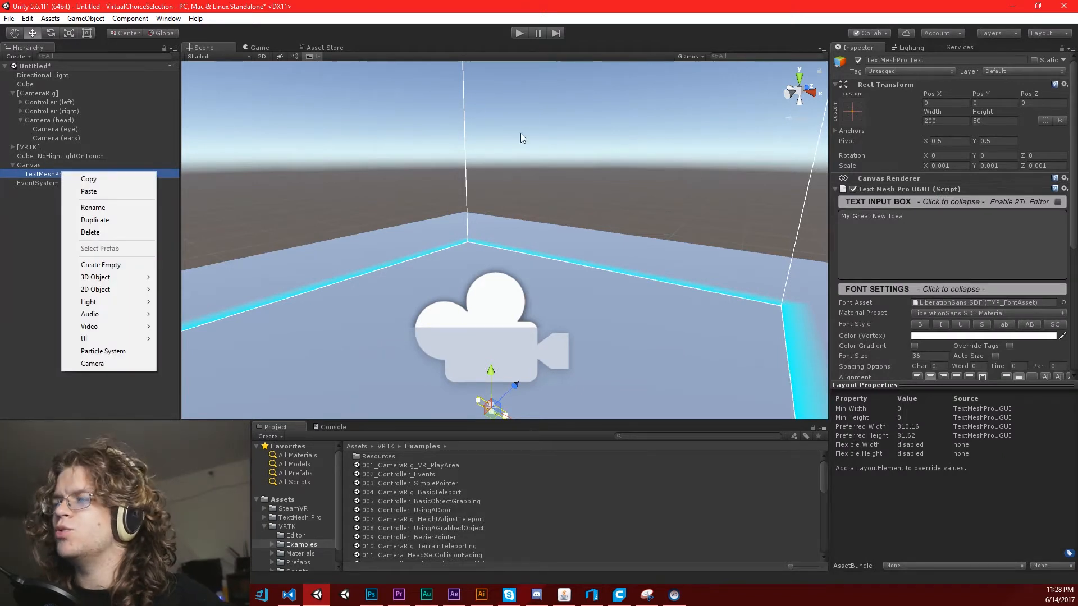
click(944, 166)
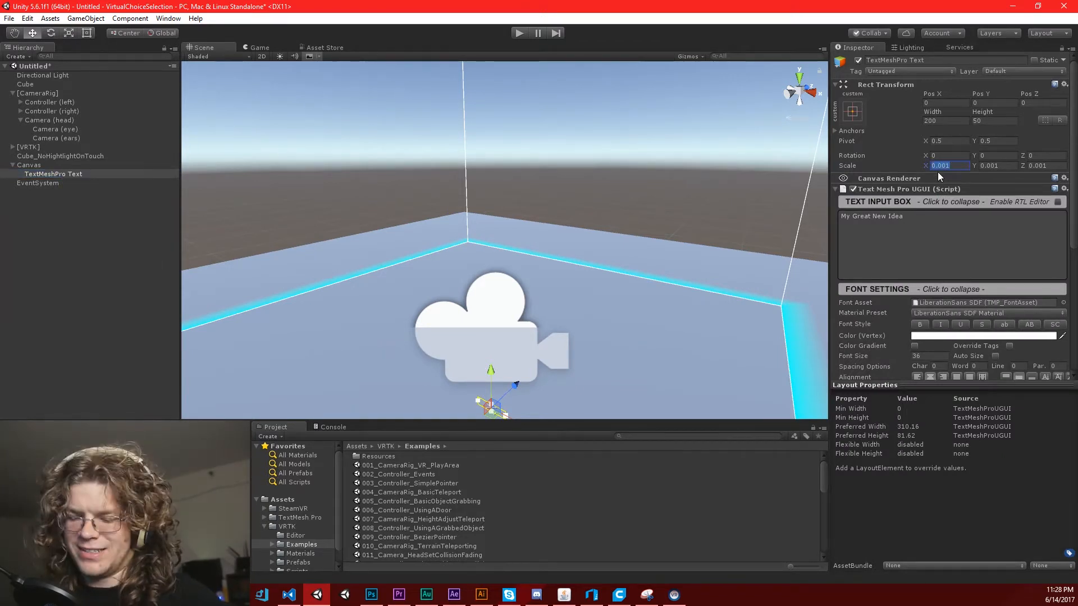
text(1)
key(Tab)
text(1)
key(Tab)
text(1)
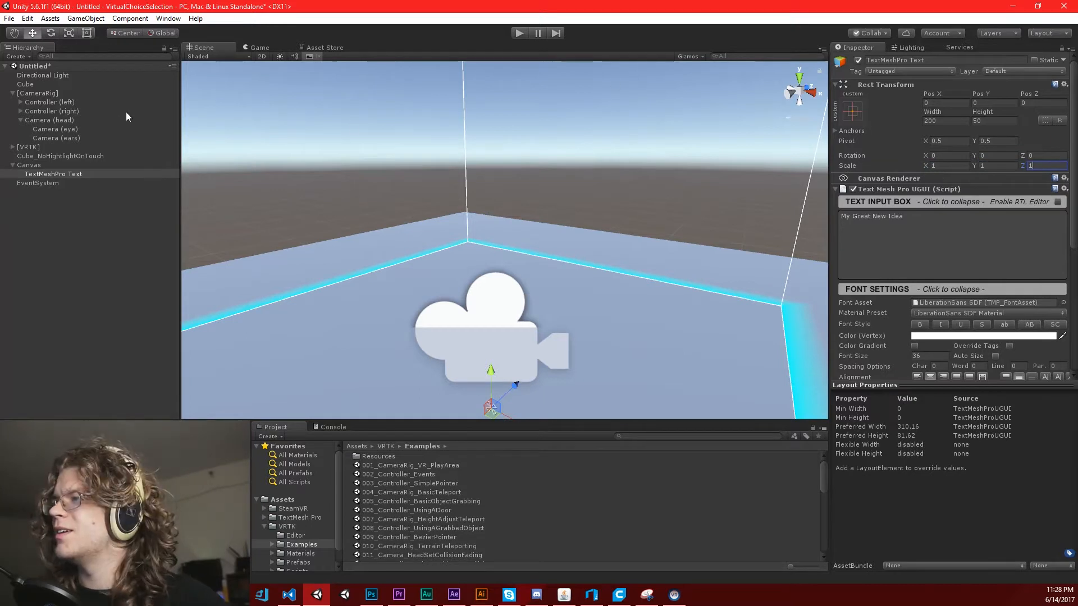
Scale the Canvas down to 0.001 on X, Y and Z
click(29, 166)
click(949, 165)
text(0)
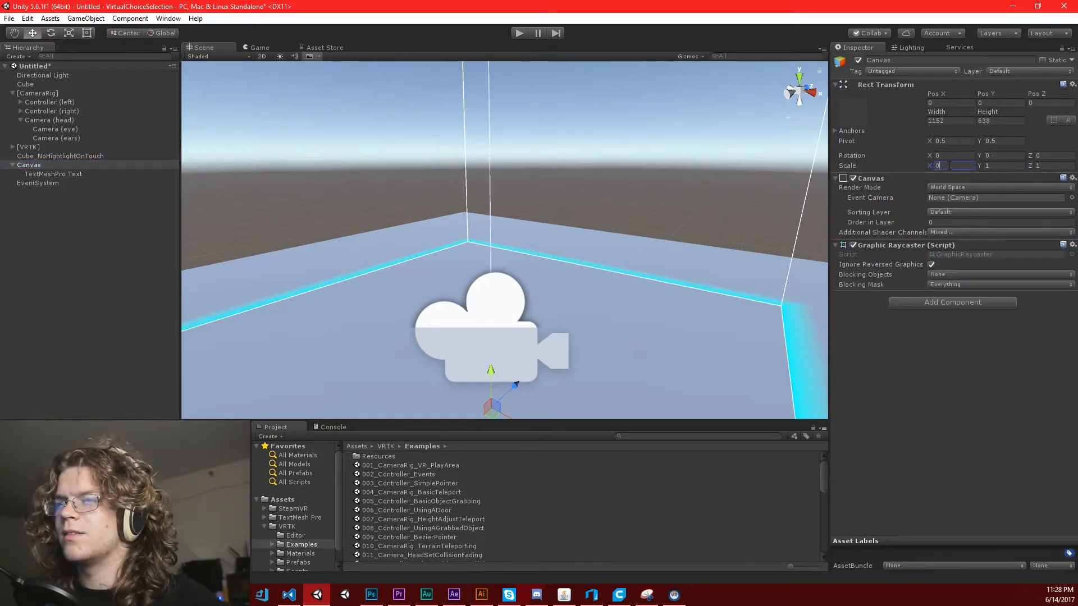
text(.001)
key(Tab)
text(0.001)
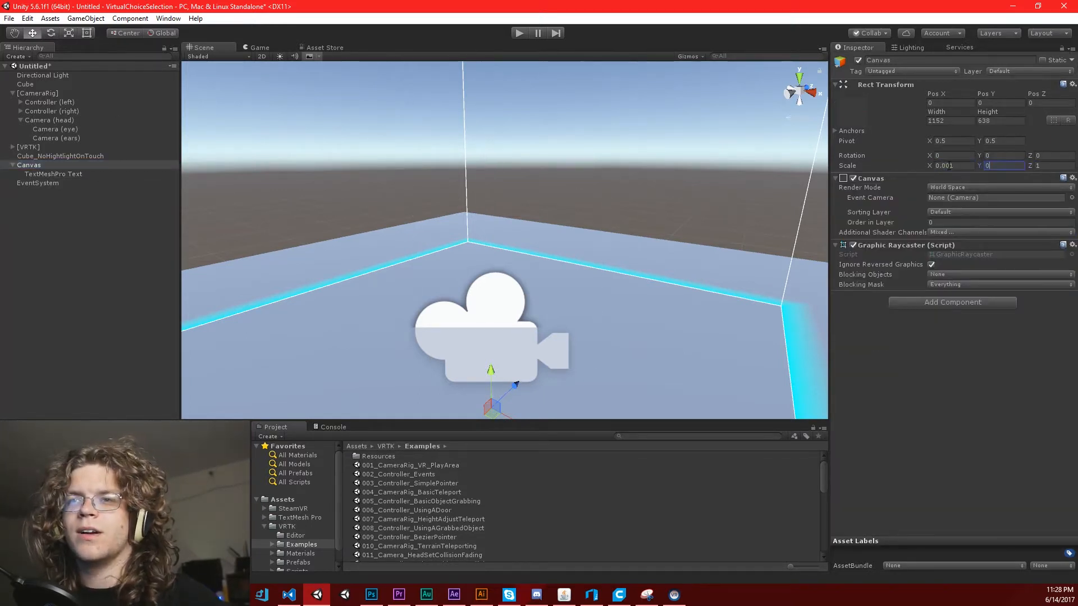
key(Tab)
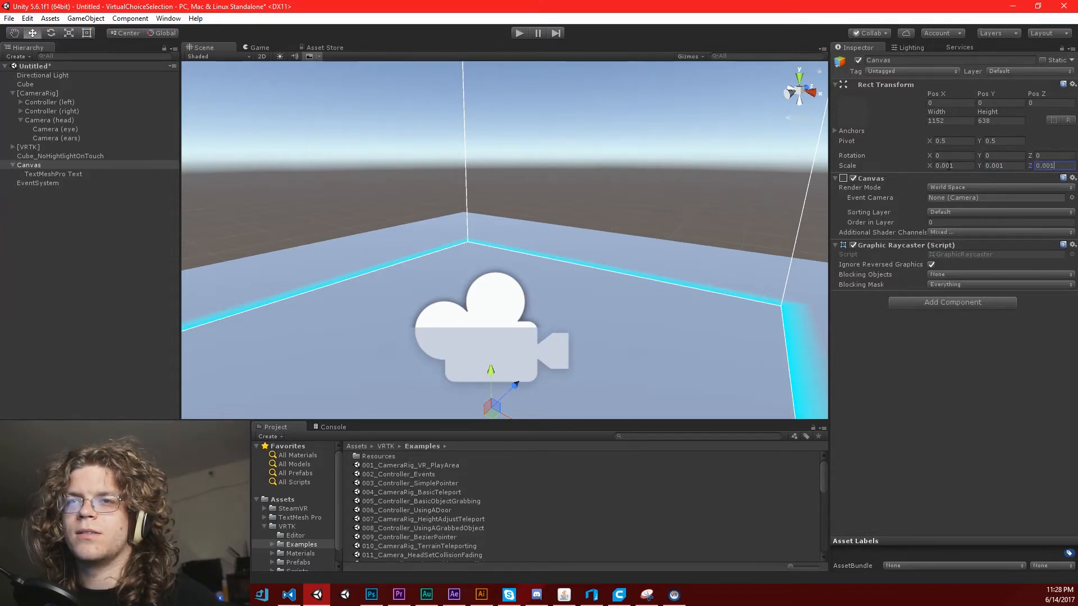
Raise the Canvas above the floor to about Y 1.327 and check the text from the front
drag(488, 371, 508, 197)
key(e)
right_drag(509, 202, 625, 177)
key(a)
key(w)
key(s)
key(w)
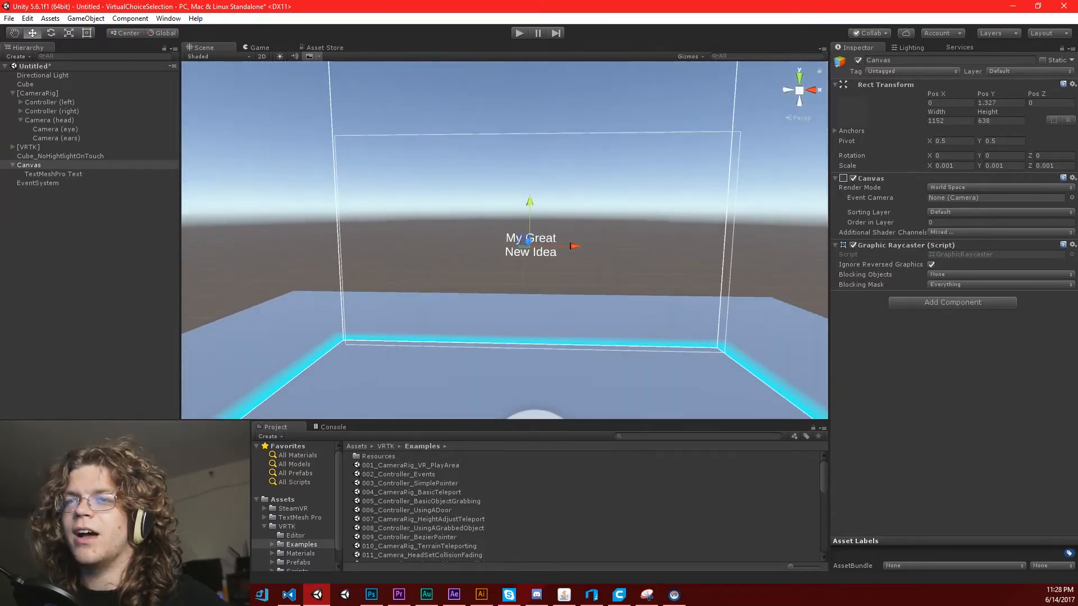
Add a Rigidbody and a Box Collider to the Canvas
click(939, 302)
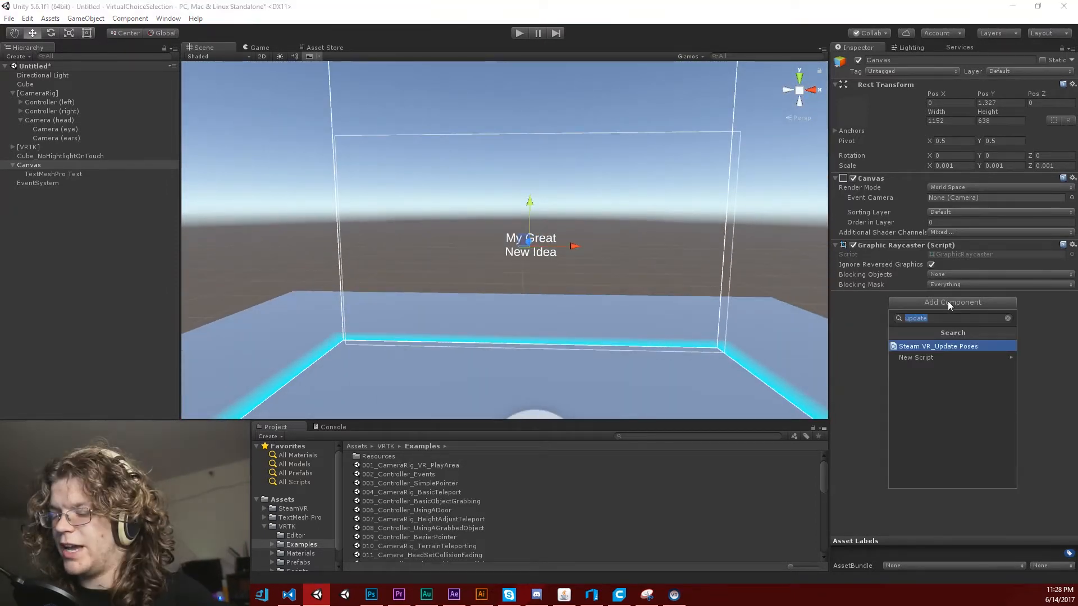
text(rig)
key(Return)
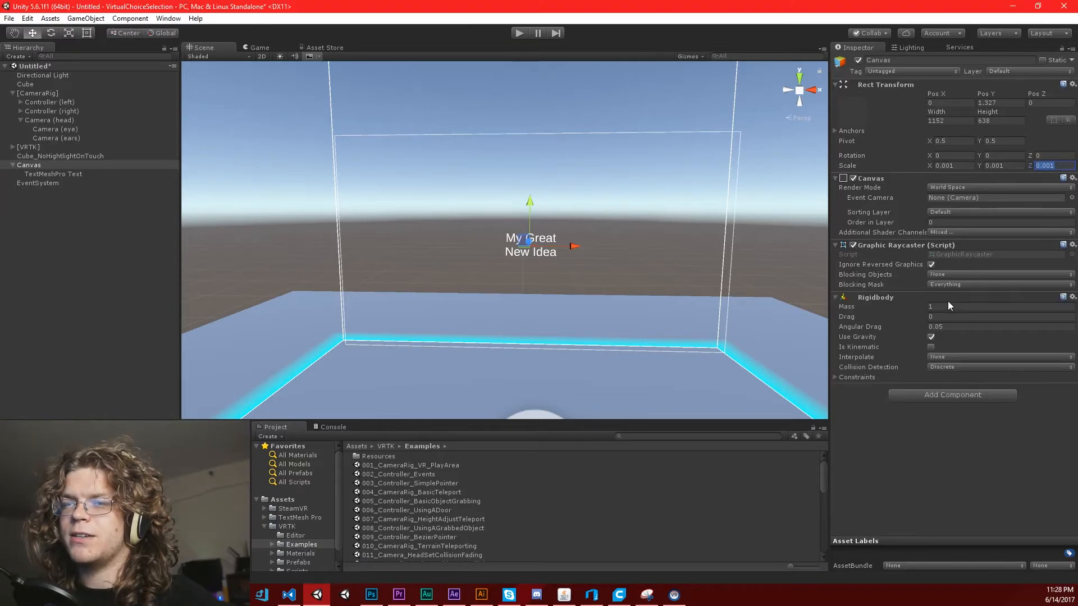
click(910, 395)
text(box)
key(Return)
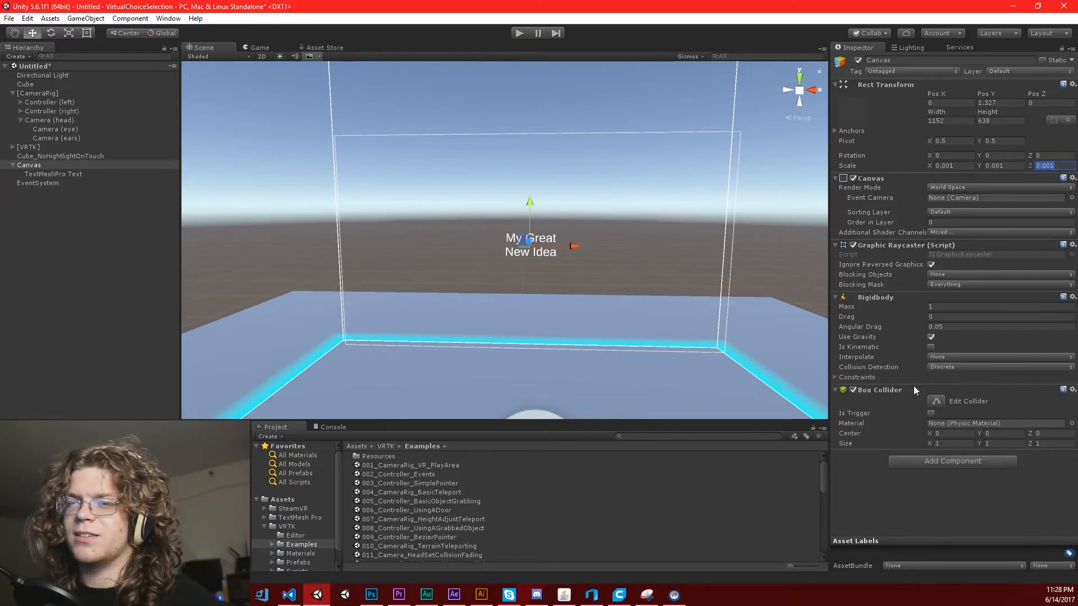
Set the Canvas Box Collider's size to 1000 on X and 100 on Y
right_drag(477, 240, 365, 207)
key(d)
key(s)
key(w)
key(s)
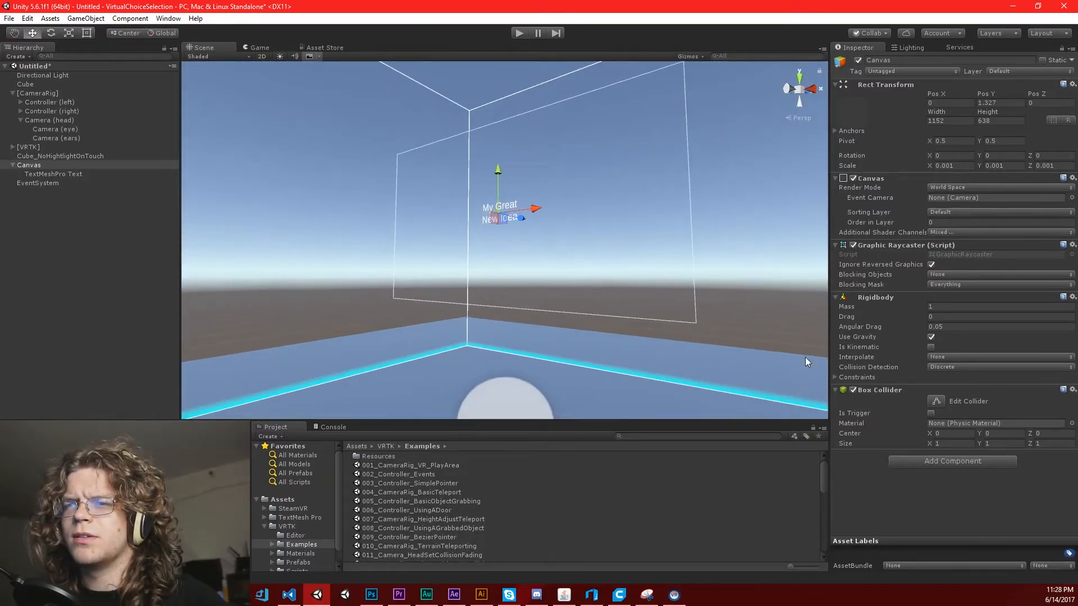
right_click(892, 391)
click(867, 386)
right_drag(544, 255, 565, 248)
key(w)
click(954, 443)
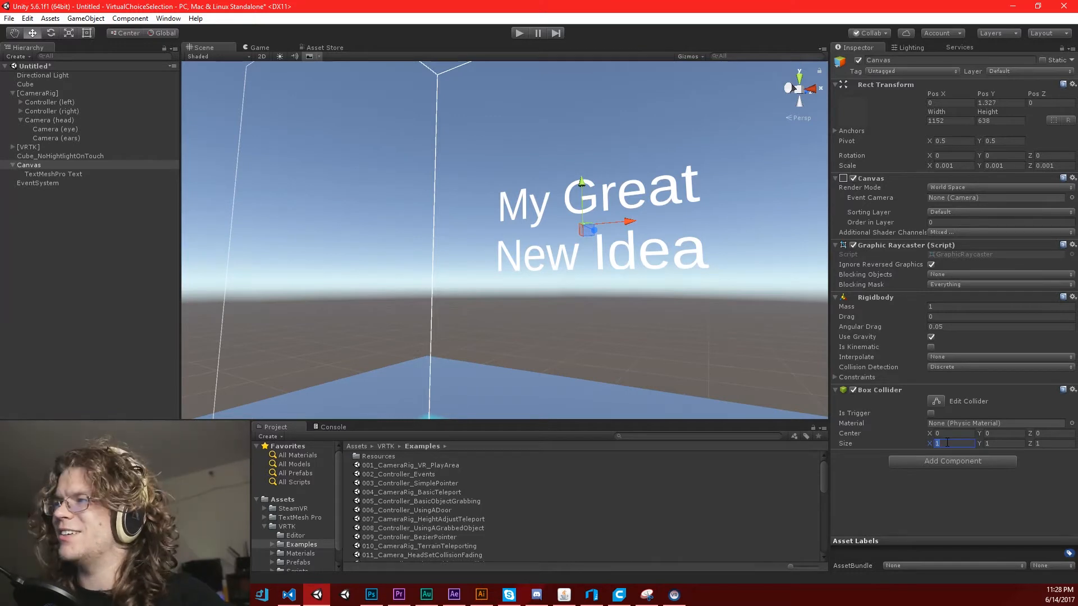
text(1000)
key(Tab)
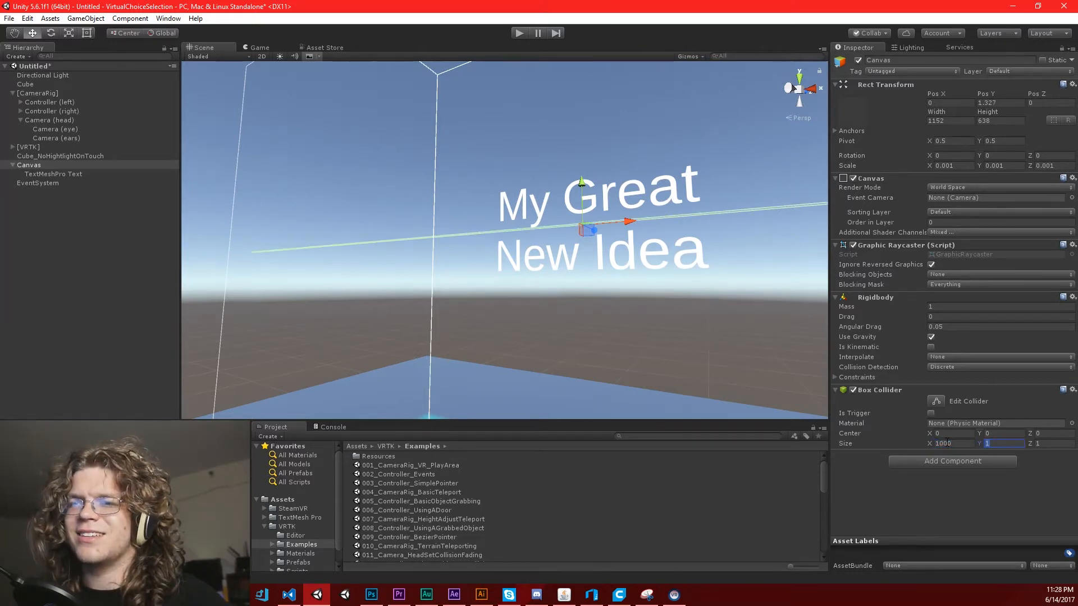
key(Tab)
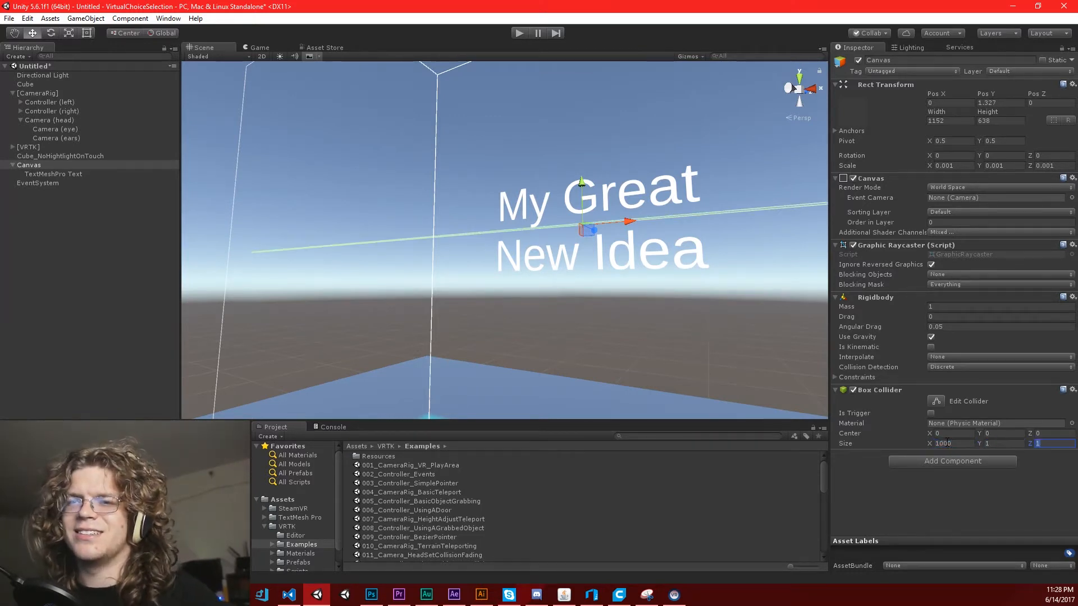
key(shift+Tab)
text(100)
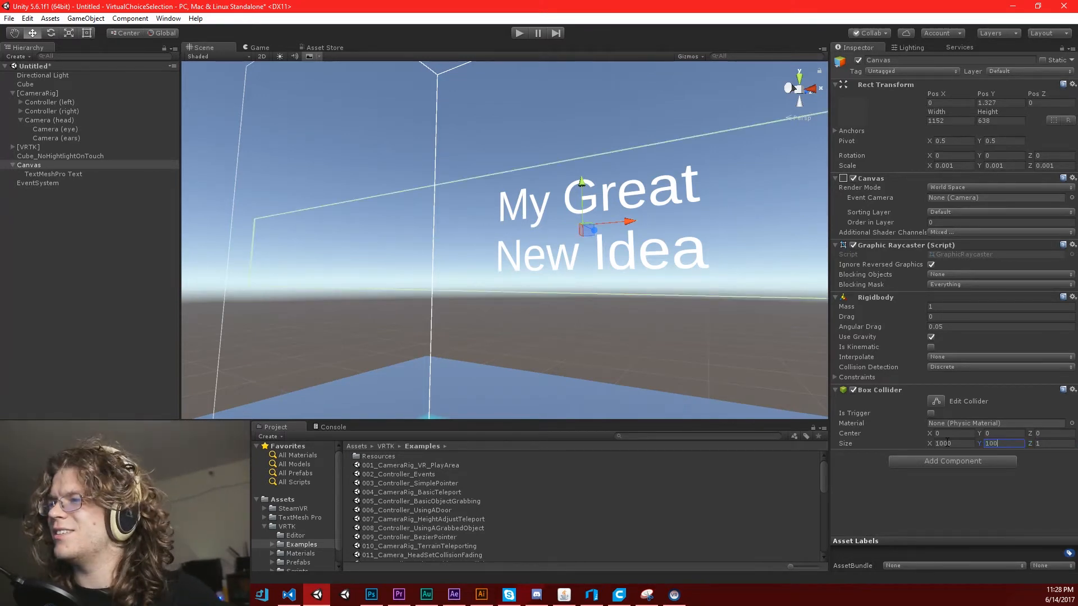
Reduce the Box Collider's X size to 200 so it fits around the text
click(968, 442)
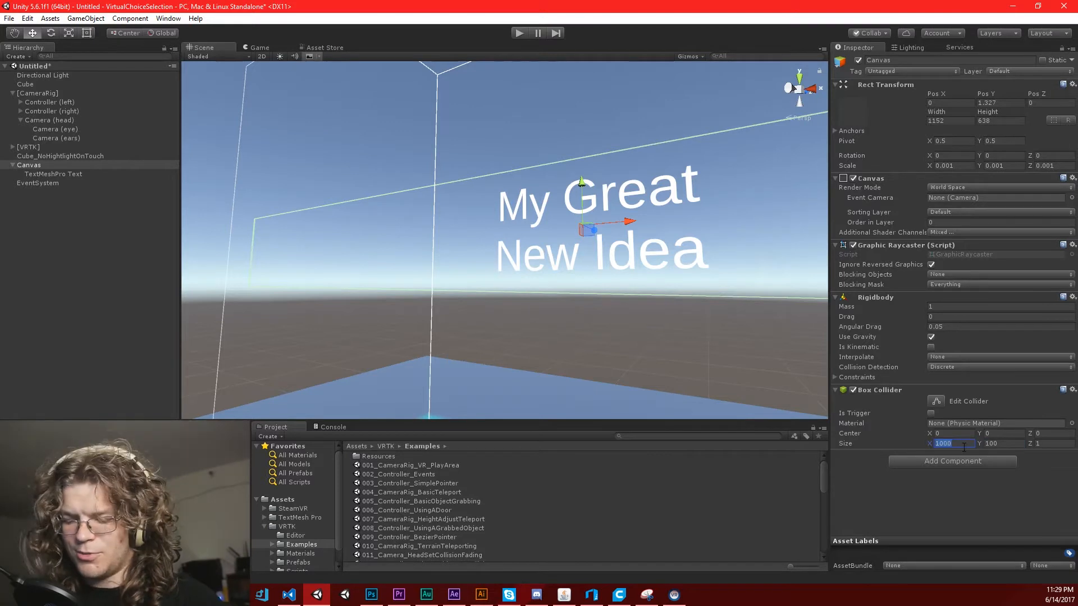
text(500)
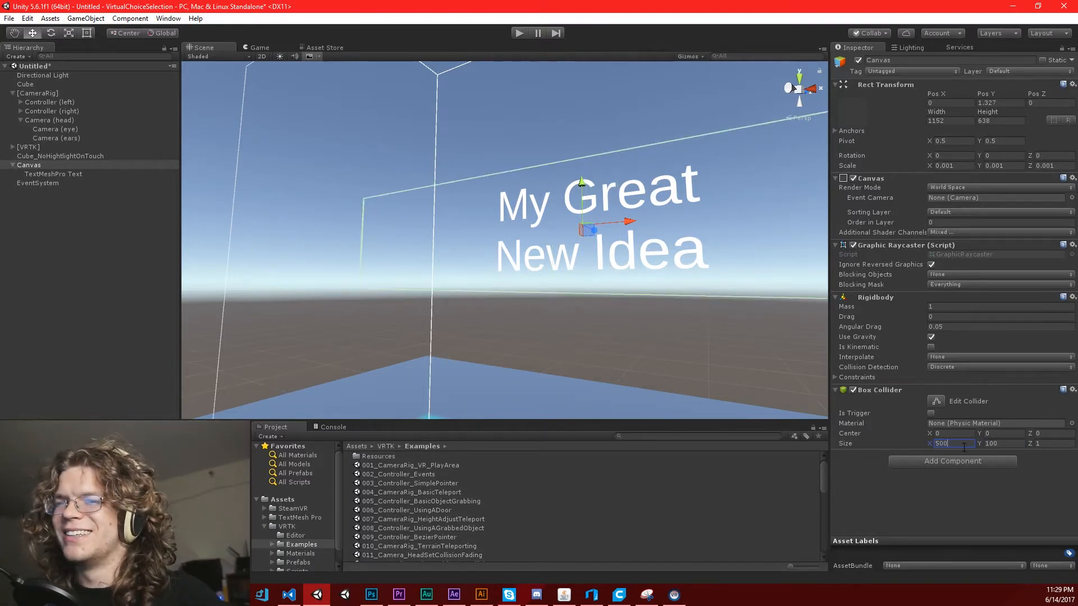
key(BackSpace)
key(BackSpace)
key(BackSpace)
text(200)
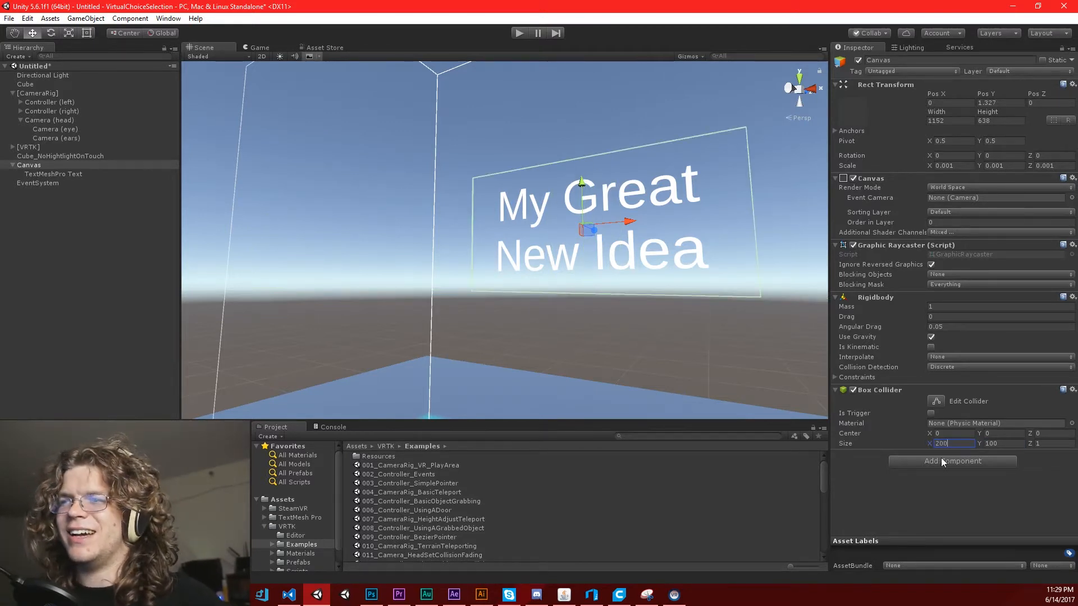
Set the Box Collider's Z size to 10 and check its depth around the text
click(1048, 444)
key(w)
right_drag(661, 327, 616, 316)
key(s)
key(w)
key(s)
click(1048, 443)
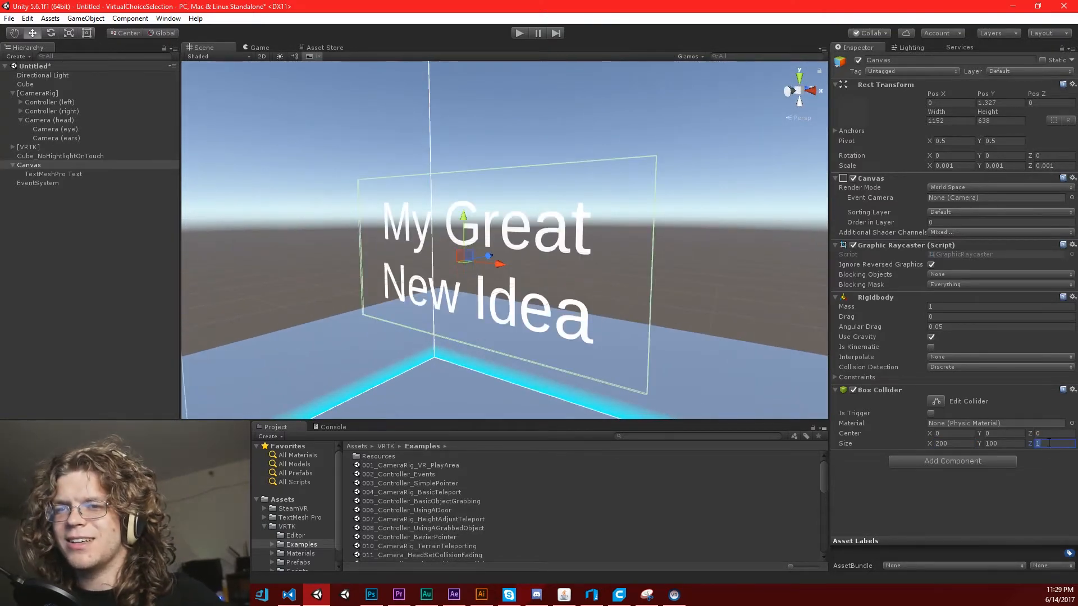
text(10)
right_drag(663, 380, 585, 318)
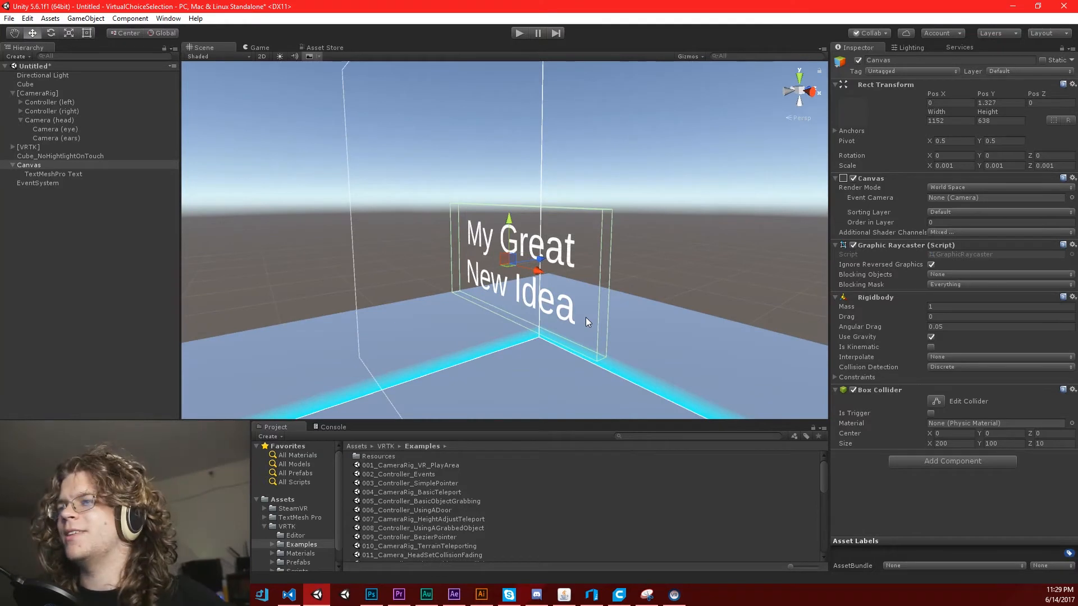
right_drag(589, 265, 586, 261)
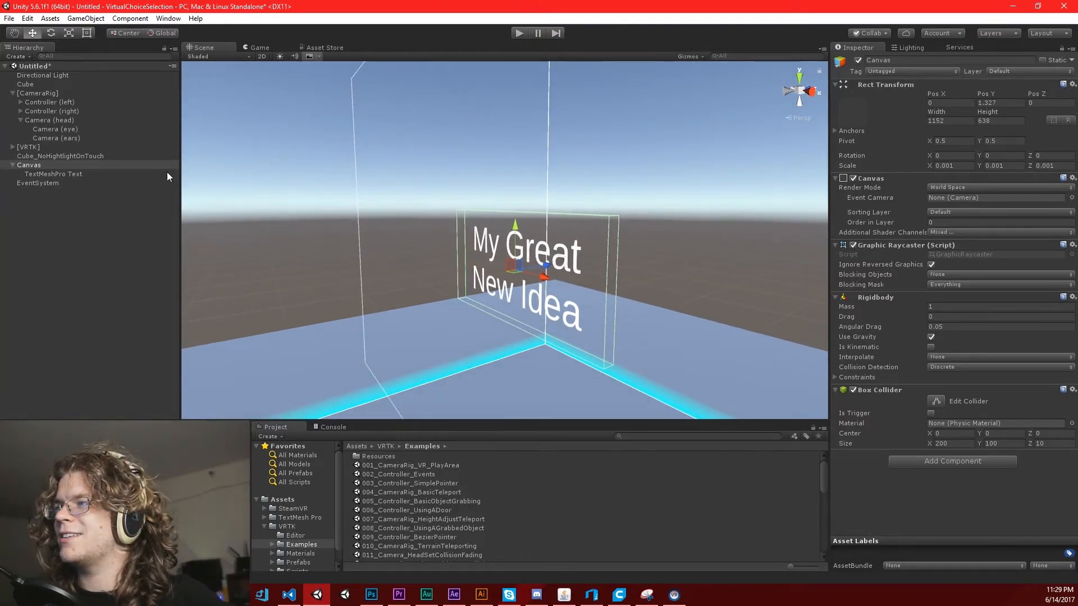
Examine the components on Cube_NoHightlightOnTouch, the camera rig's left controller and VRTK LeftController, and compare them with the Canvas and its text
click(40, 156)
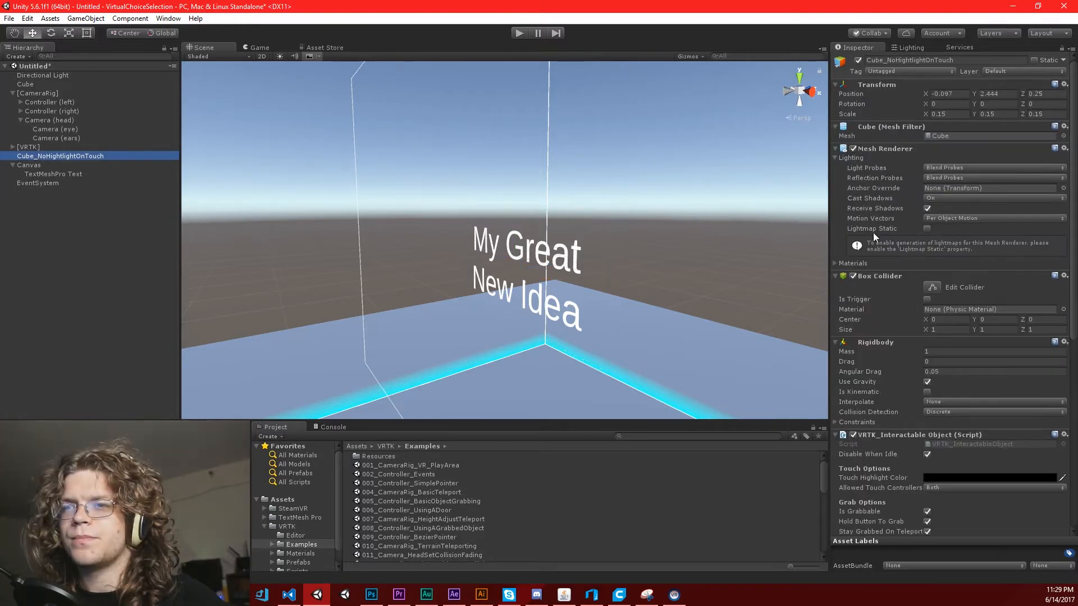
scroll(881, 354, down, 3)
scroll(888, 345, down, 7)
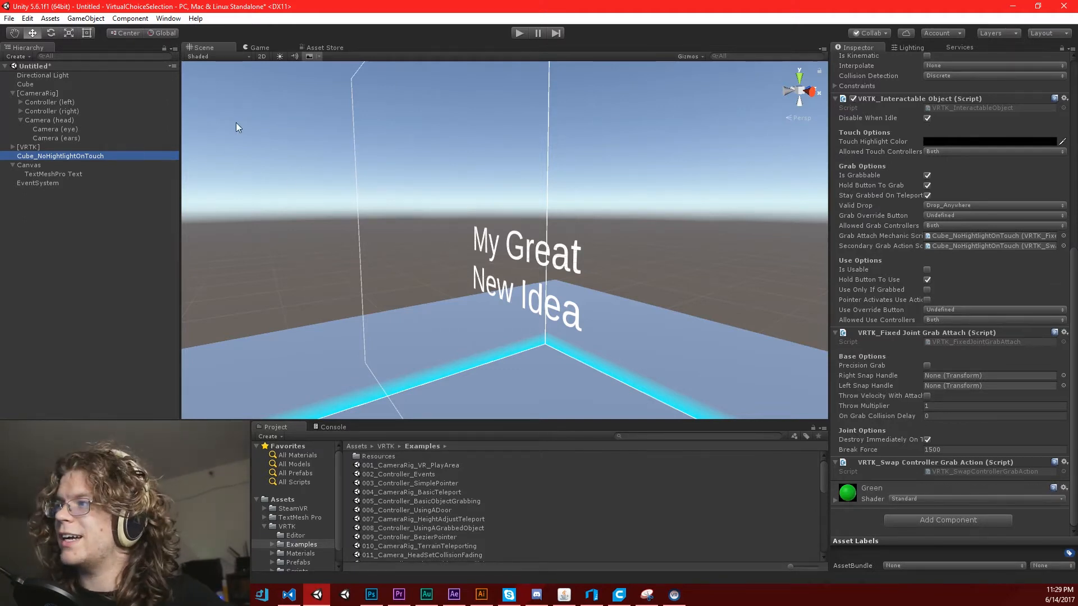
click(19, 111)
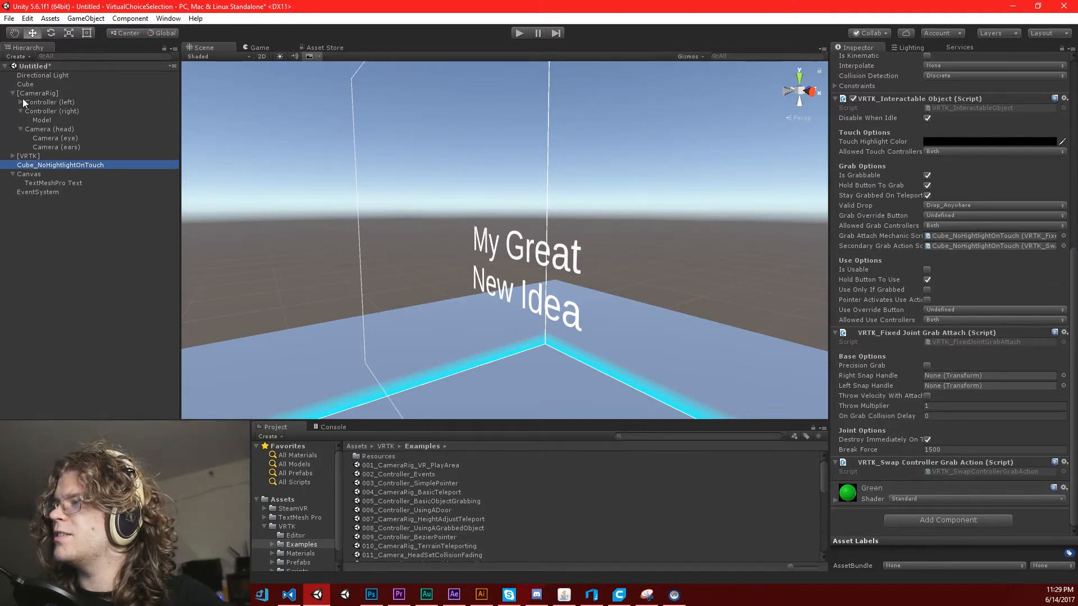
click(20, 101)
click(87, 102)
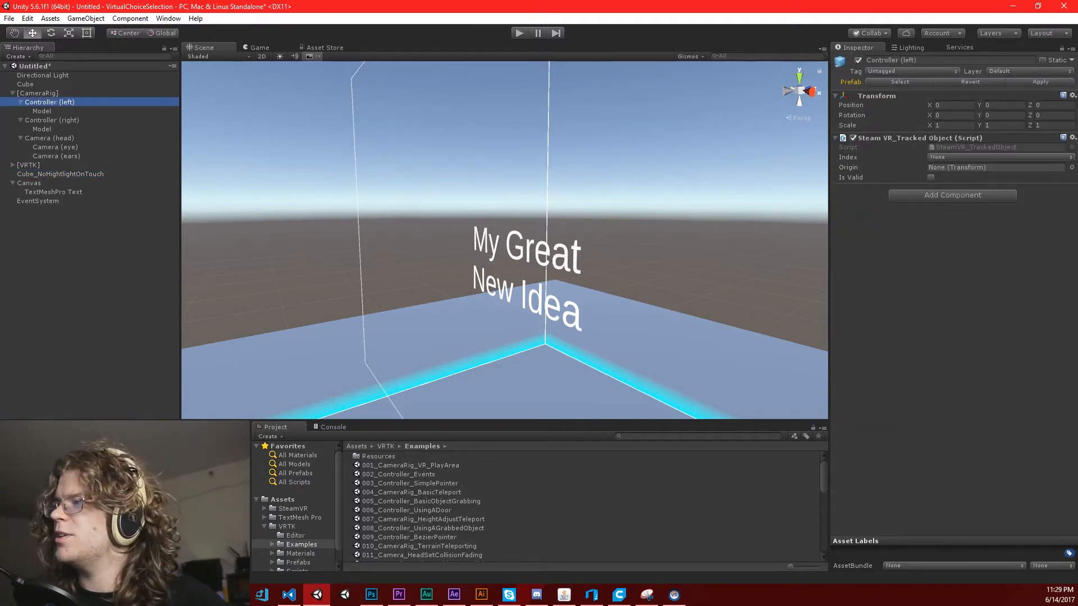
click(12, 164)
click(42, 184)
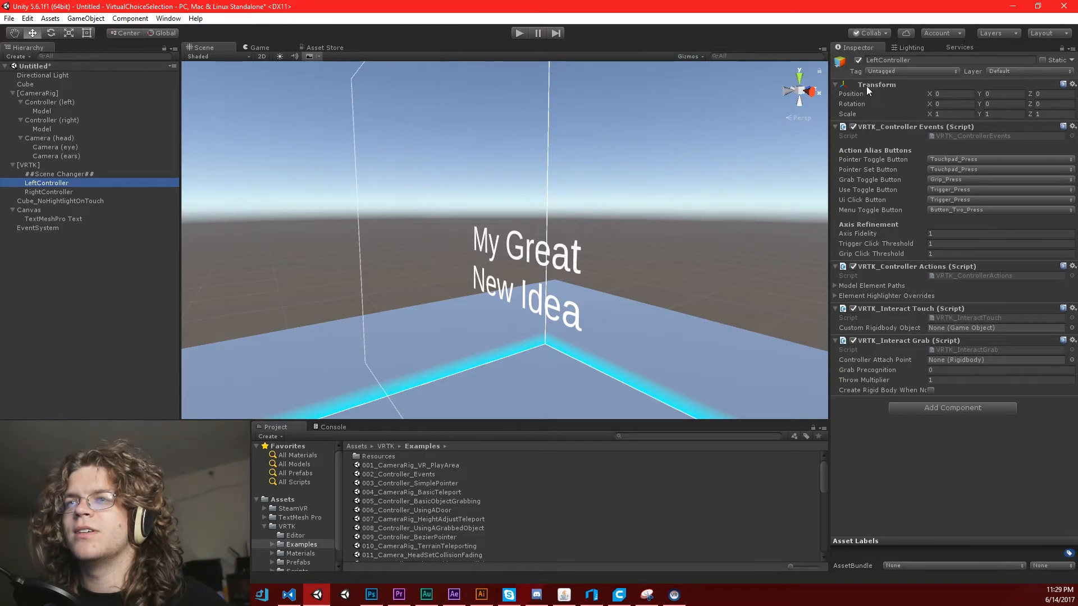
click(44, 219)
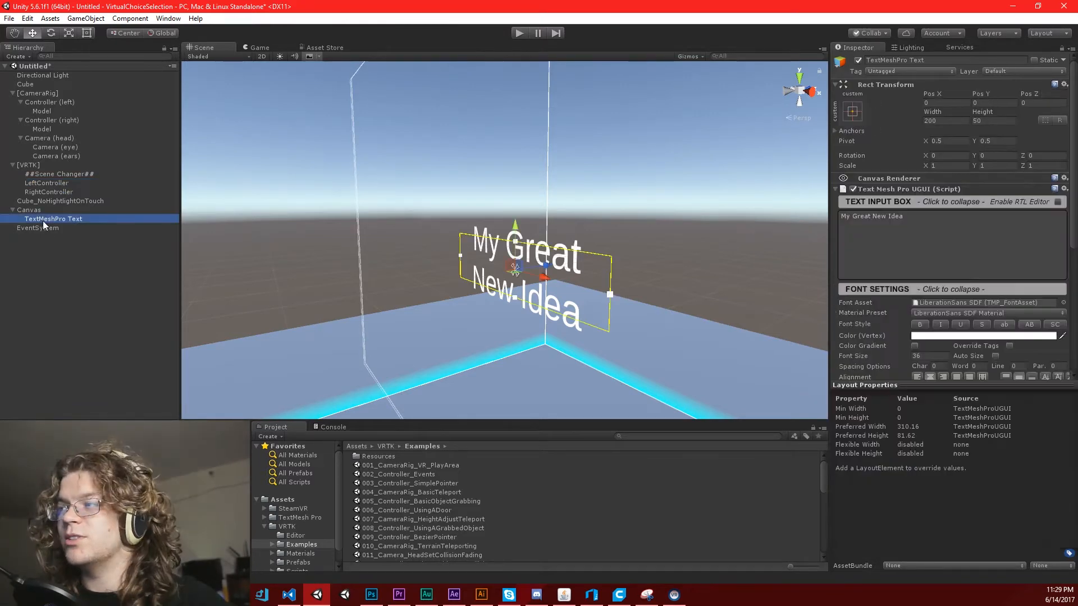
click(31, 210)
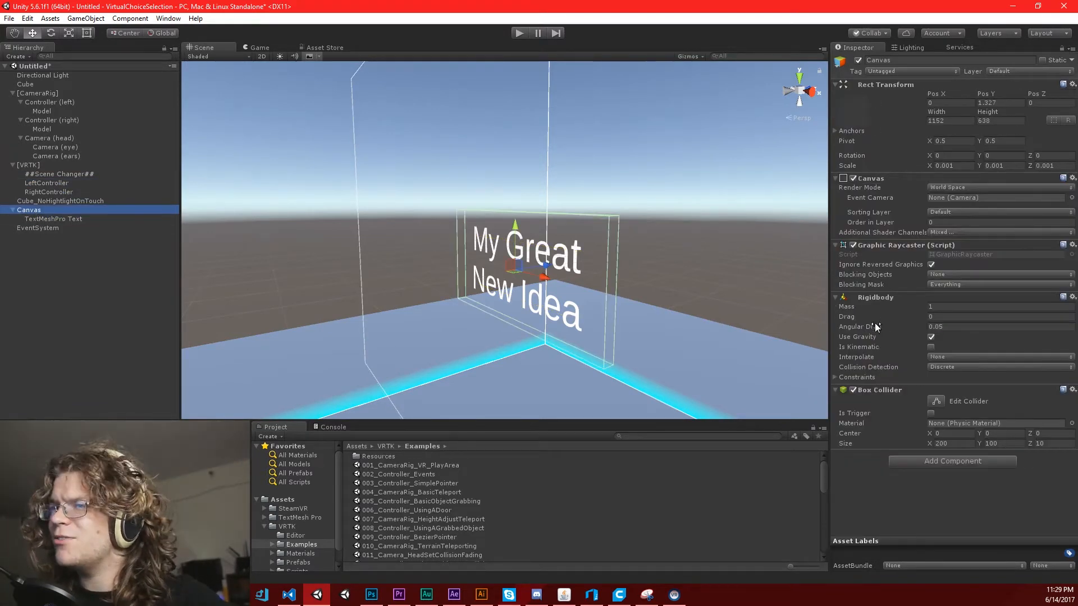
Try to transfer the VRTK_Interactable Object and VRTK_Fixed Joint Grab Attach components from Cube_NoHightlightOnTouch to the Canvas
click(37, 201)
scroll(1023, 333, down, 10)
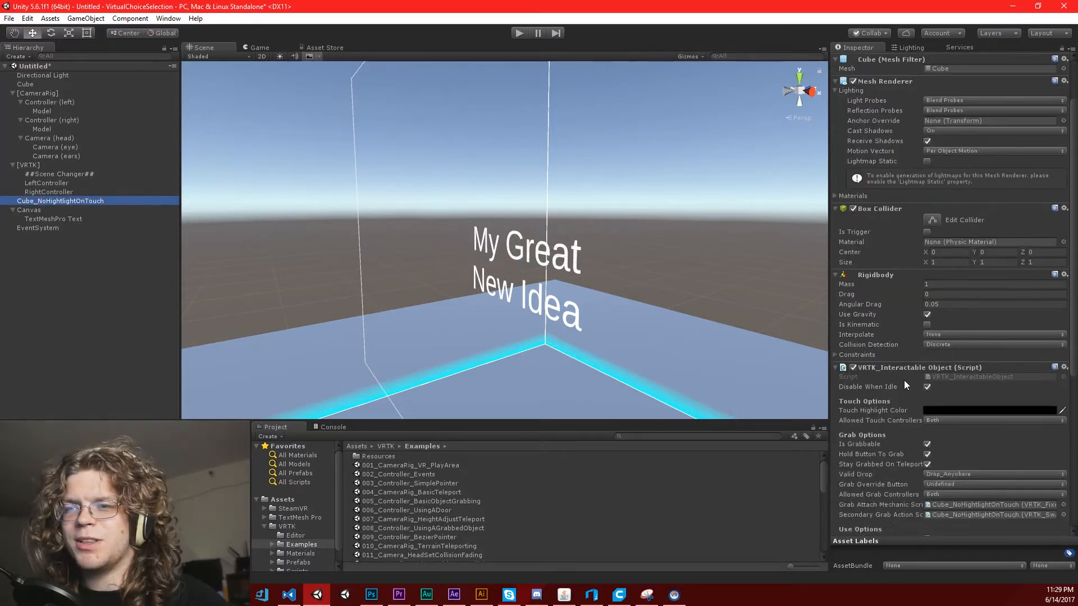
scroll(886, 309, down, 4)
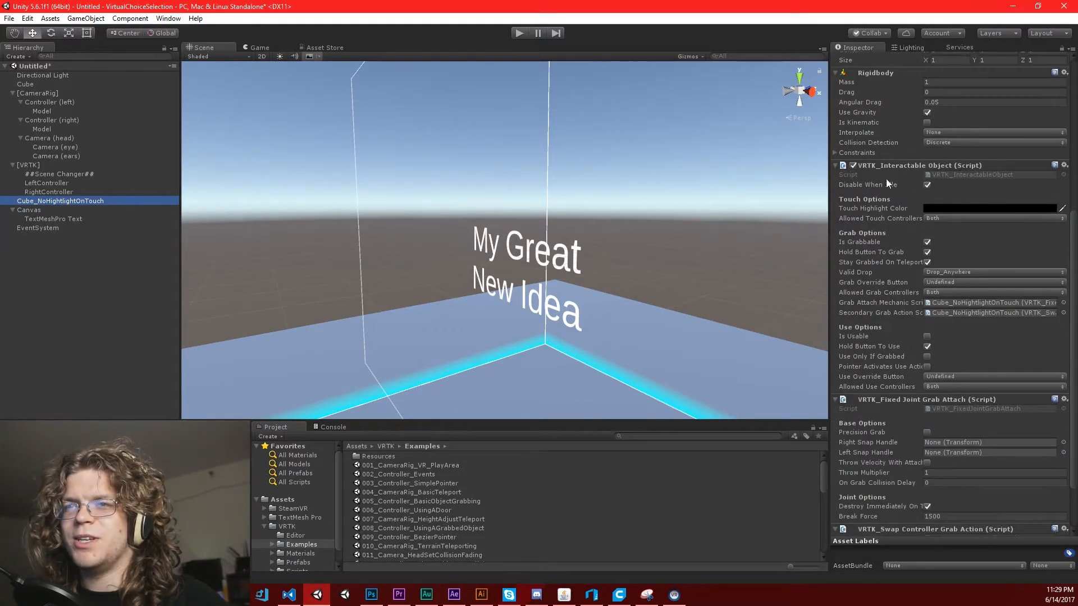
scroll(854, 292, down, 1)
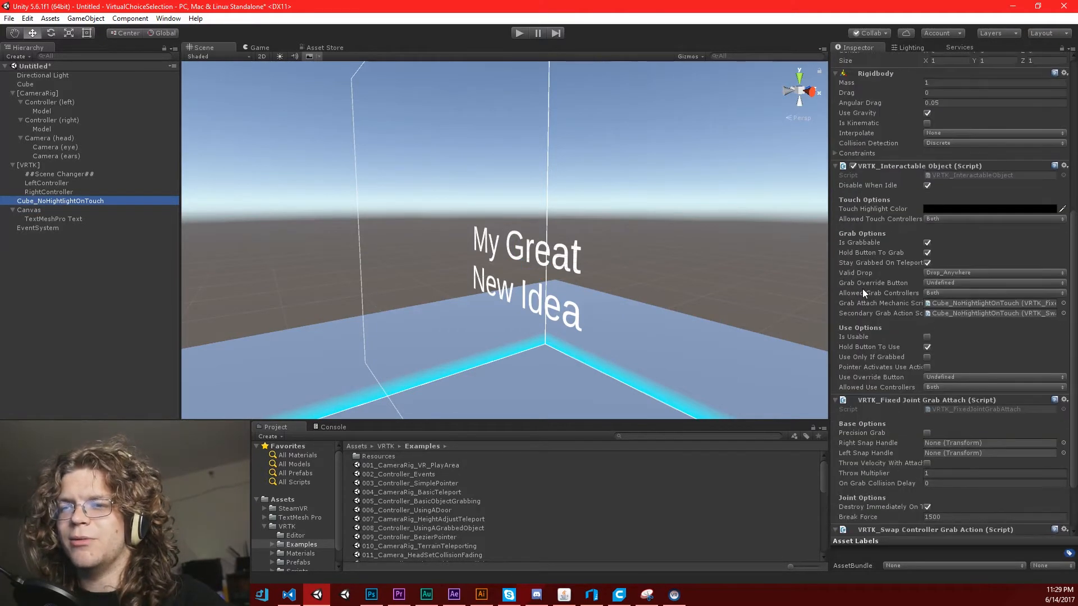
scroll(893, 254, up, 2)
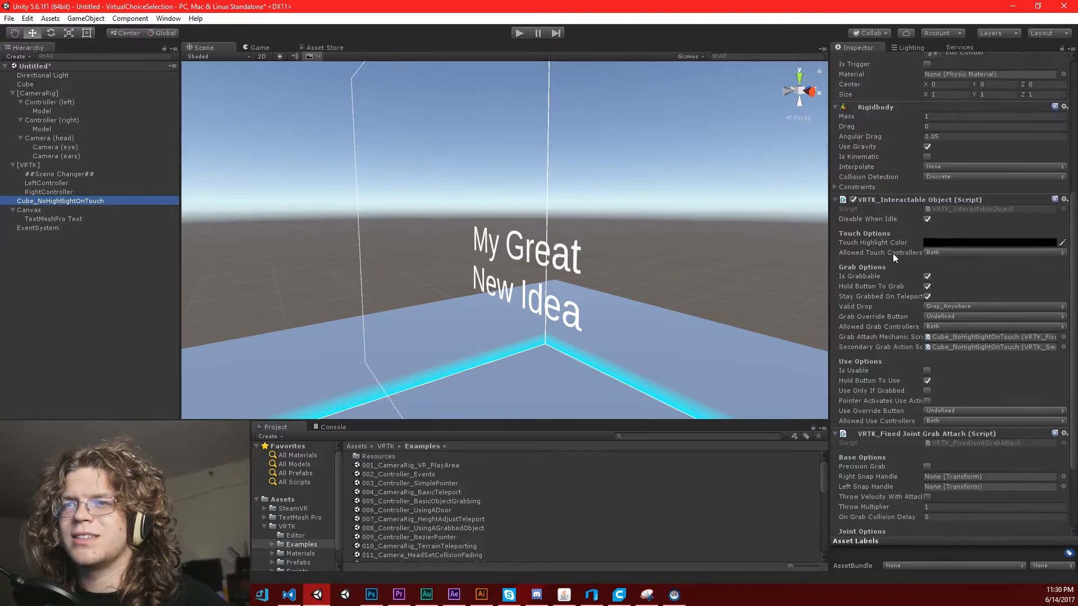
drag(889, 198, 28, 209)
click(766, 303)
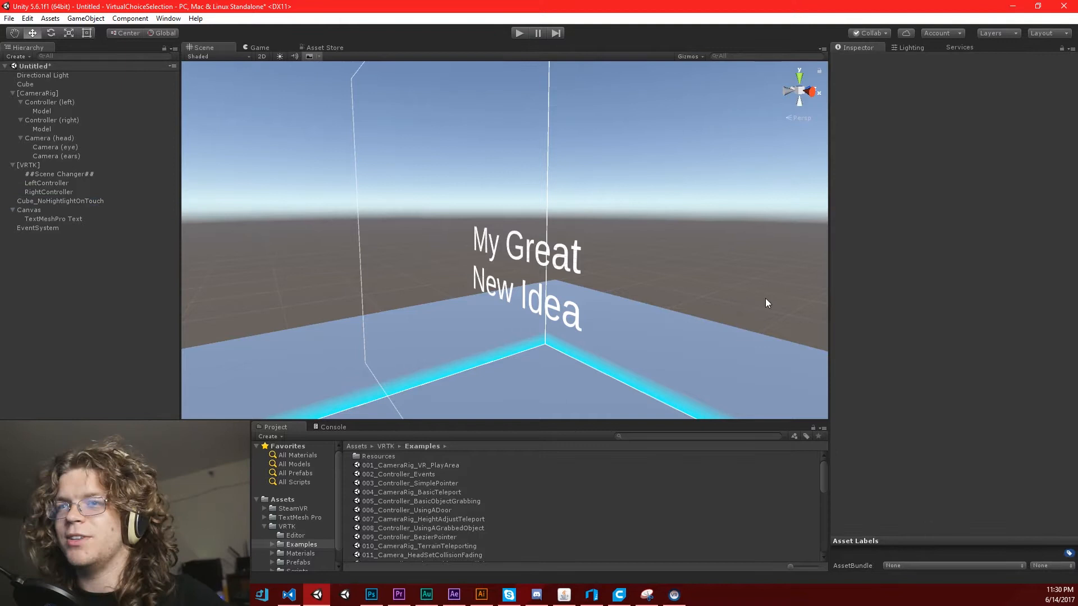
click(59, 201)
drag(880, 439, 31, 214)
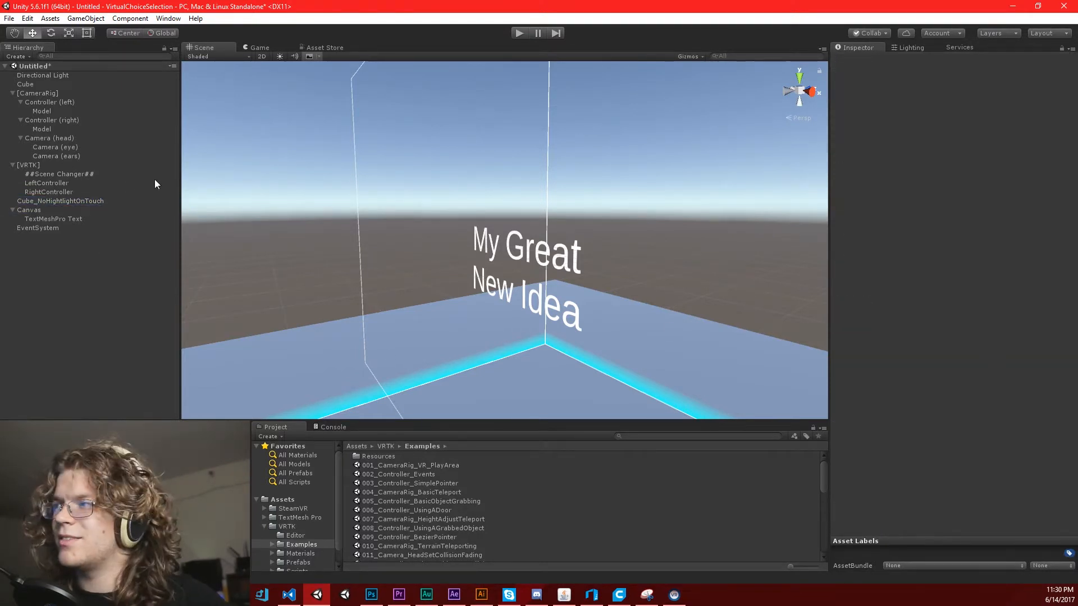
Transfer the VRTK_Swap Controller Grab Action component from Cube_NoHightlightOnTouch to the Canvas and check the Canvas's component list
click(86, 201)
drag(888, 435, 68, 221)
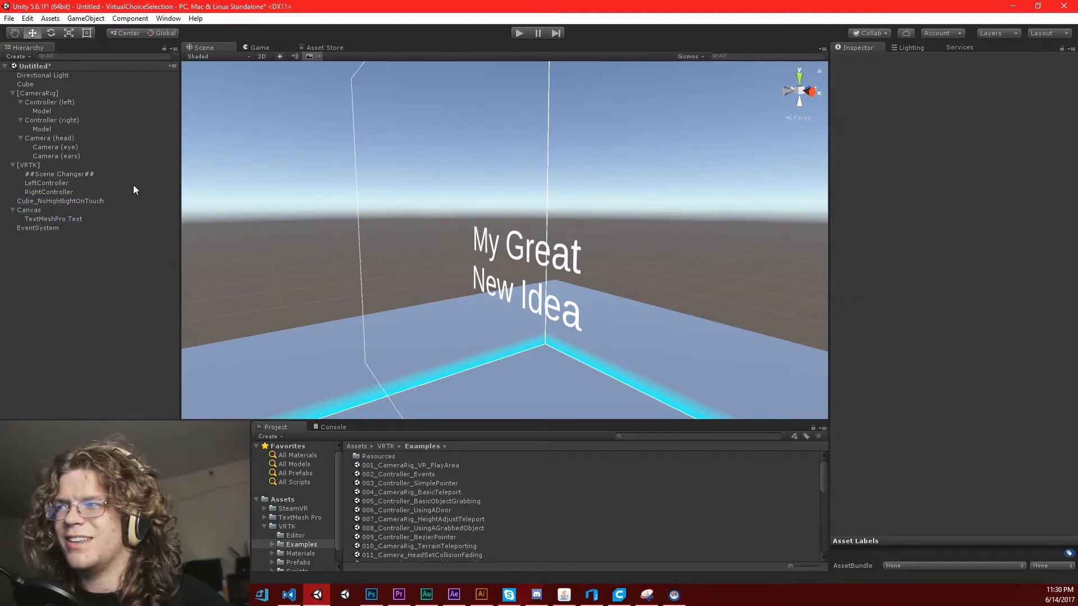
click(39, 210)
scroll(935, 364, down, 10)
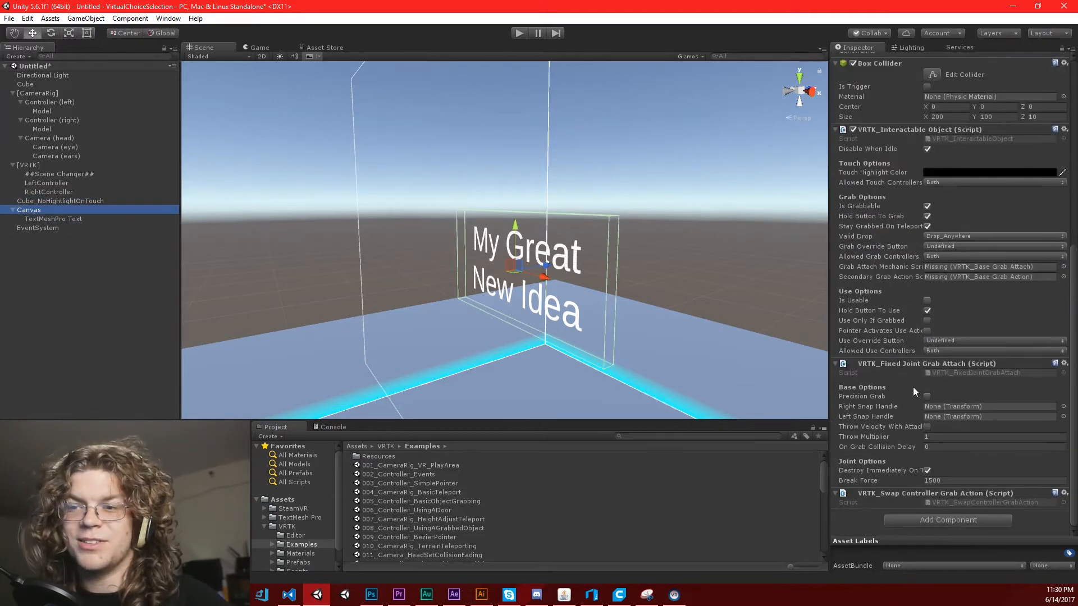
Delete Cube_NoHightlightOnTouch from the scene and review the Canvas's collider and VRTK components
click(67, 200)
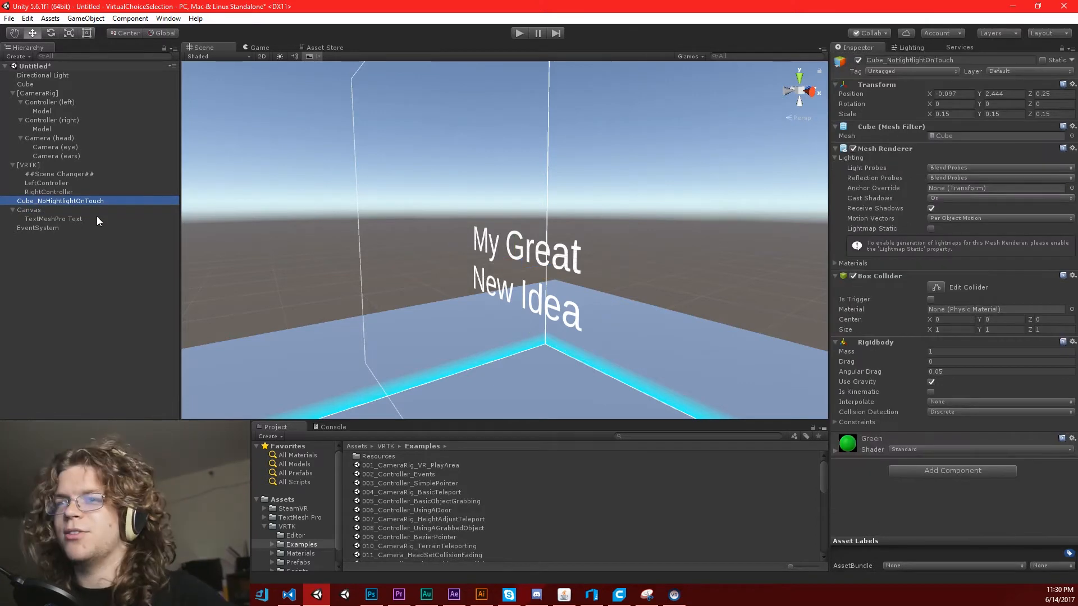
key(Delete)
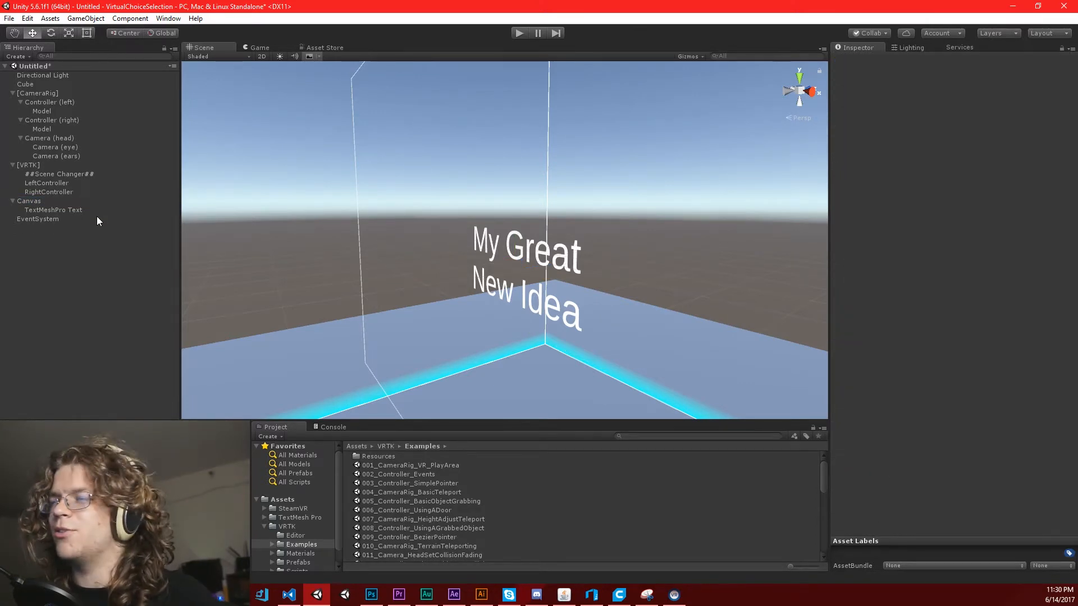
click(45, 201)
right_drag(544, 289, 619, 284)
key(s)
key(w)
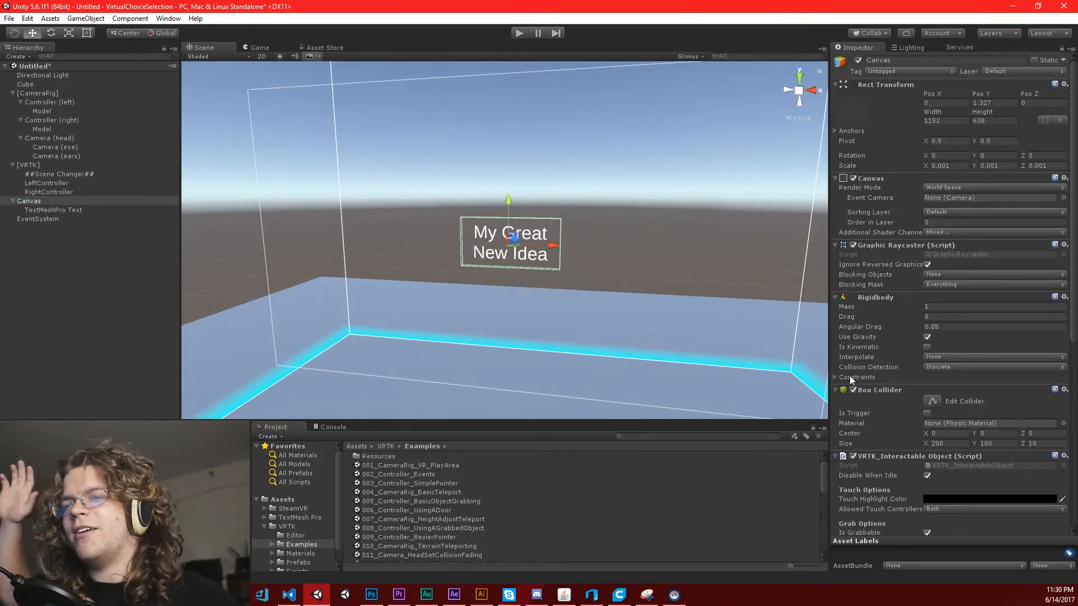
scroll(880, 381, down, 10)
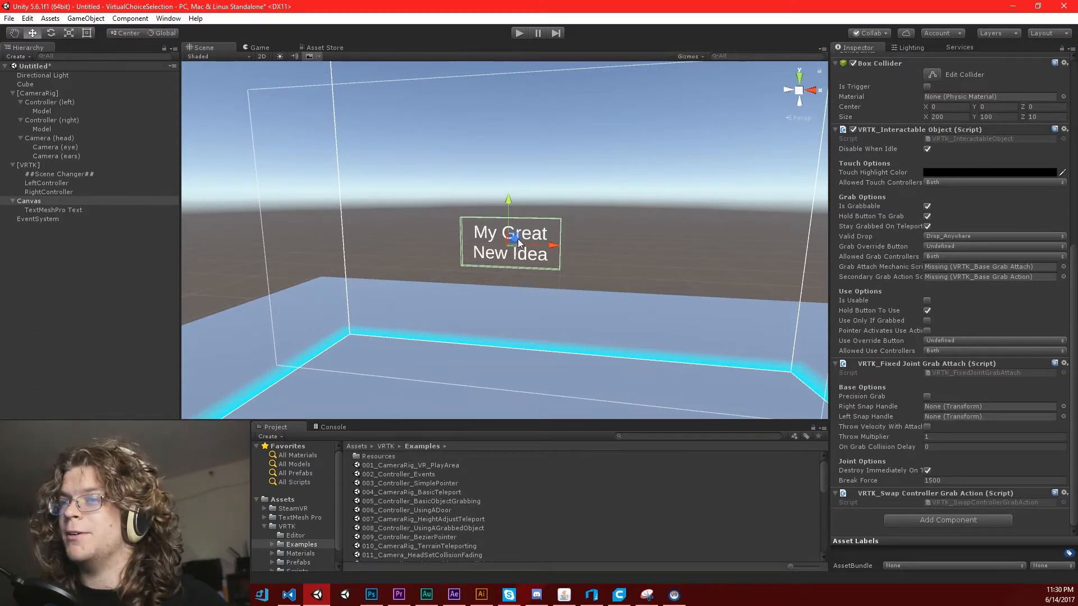
Run the scene, move the Canvas off the platform's edge toward the controllers in the Scene view, and stop playback
click(521, 34)
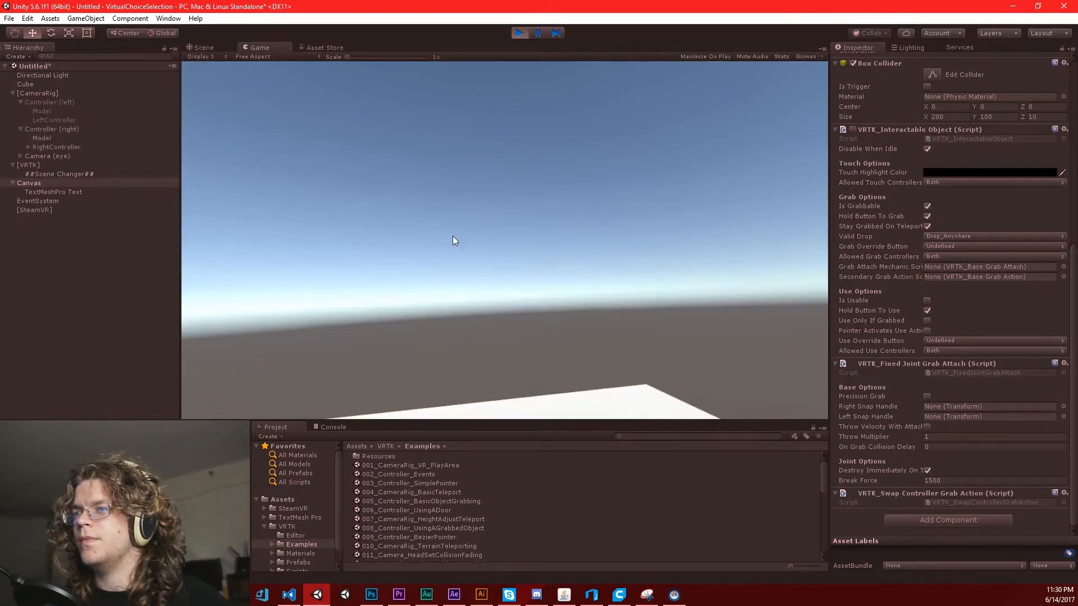
click(189, 47)
alt+drag(506, 270, 541, 239)
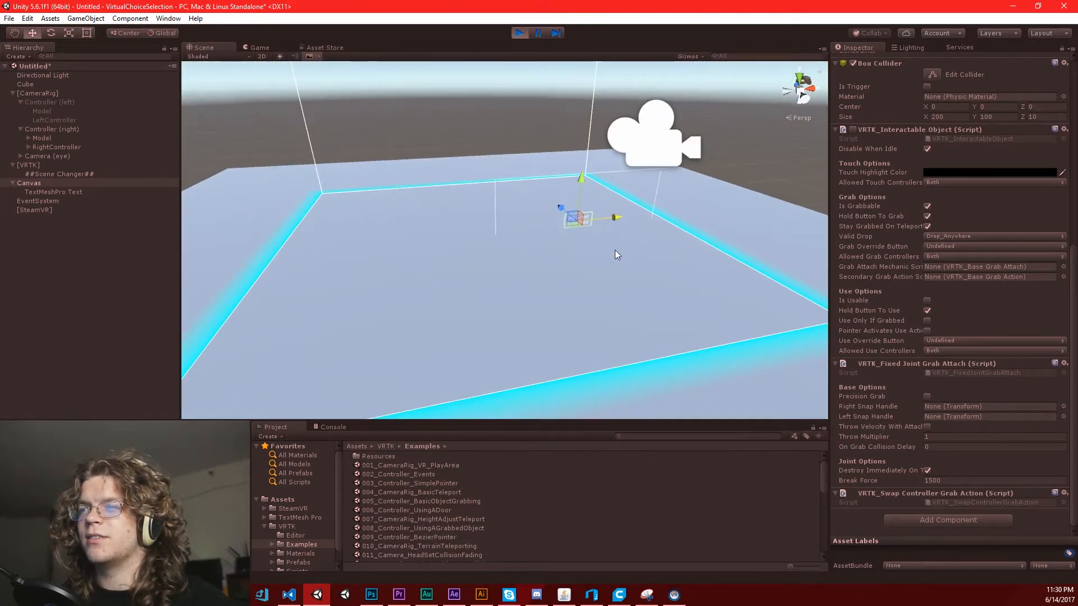
alt+drag(605, 241, 537, 429)
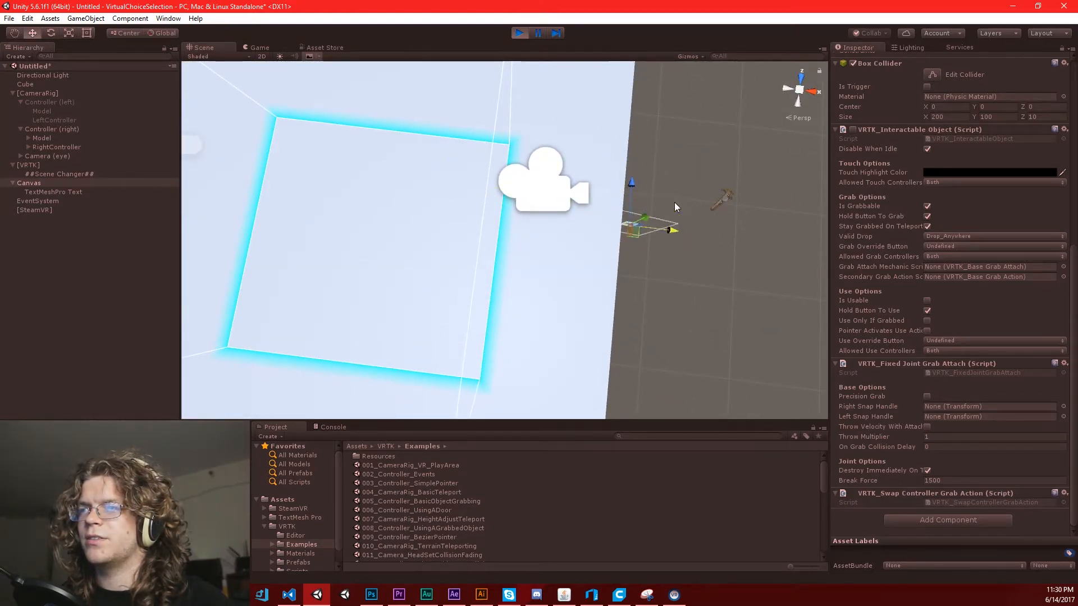
click(519, 32)
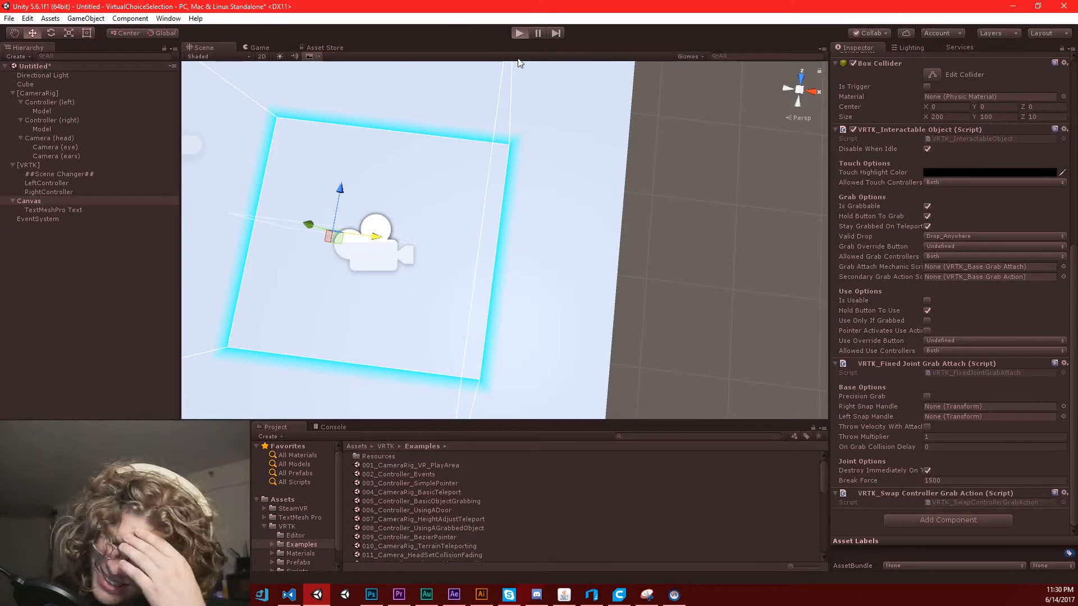
Run the scene again and reposition the Canvas near the platform's edge, within reach of the controllers
click(519, 32)
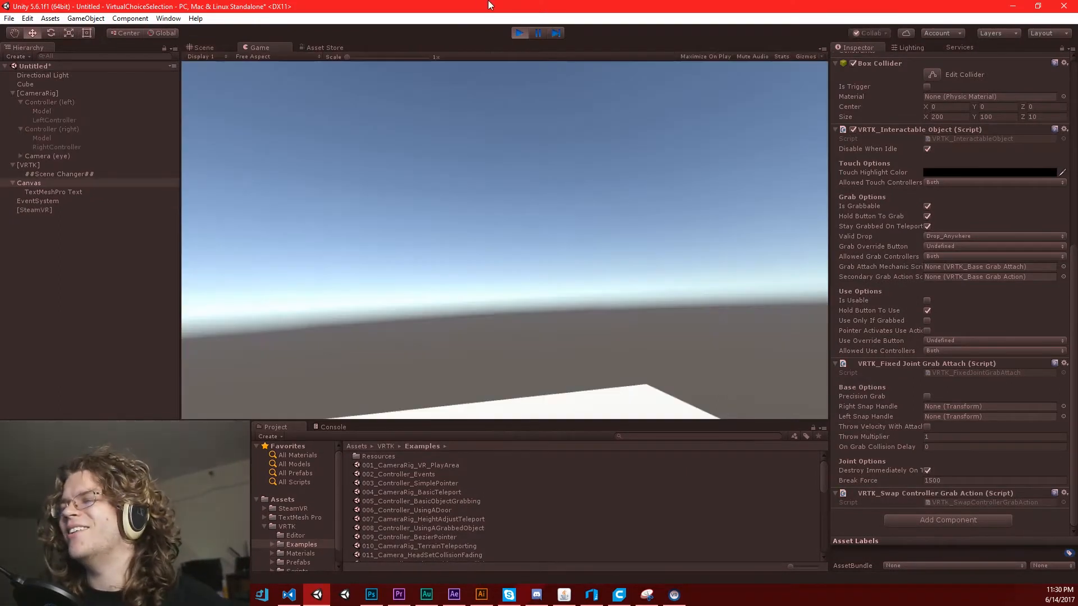
click(204, 47)
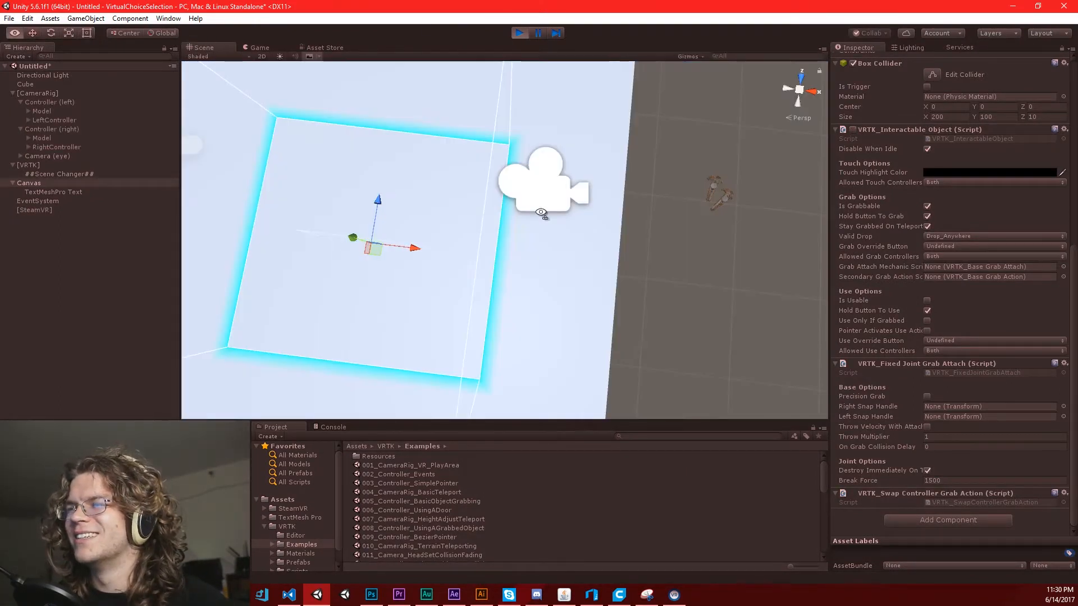
drag(521, 258, 609, 273)
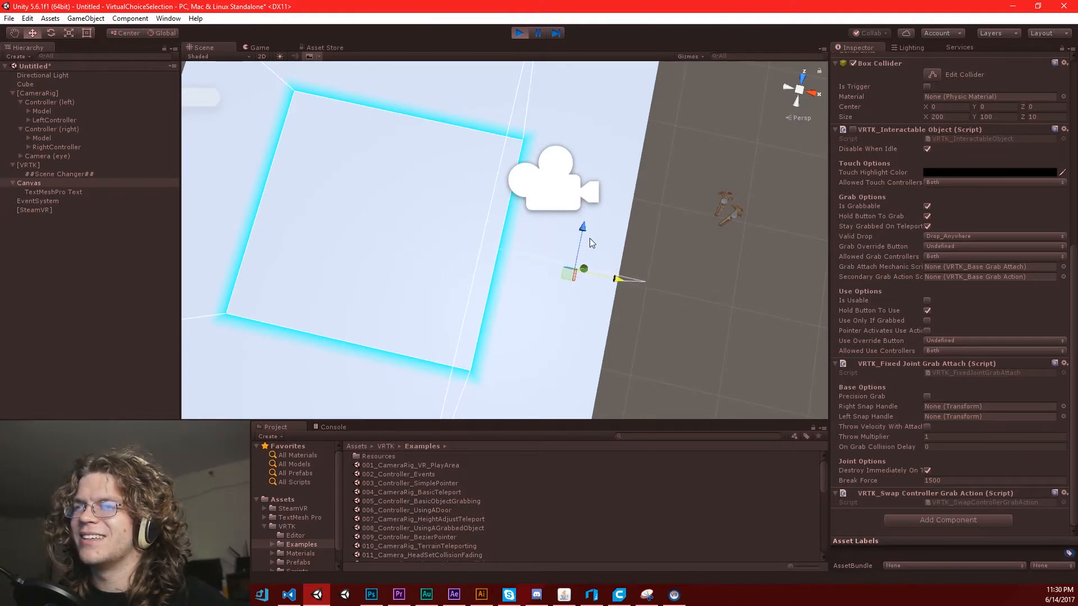
drag(590, 238, 610, 162)
drag(632, 205, 654, 185)
alt+drag(594, 260, 451, 55)
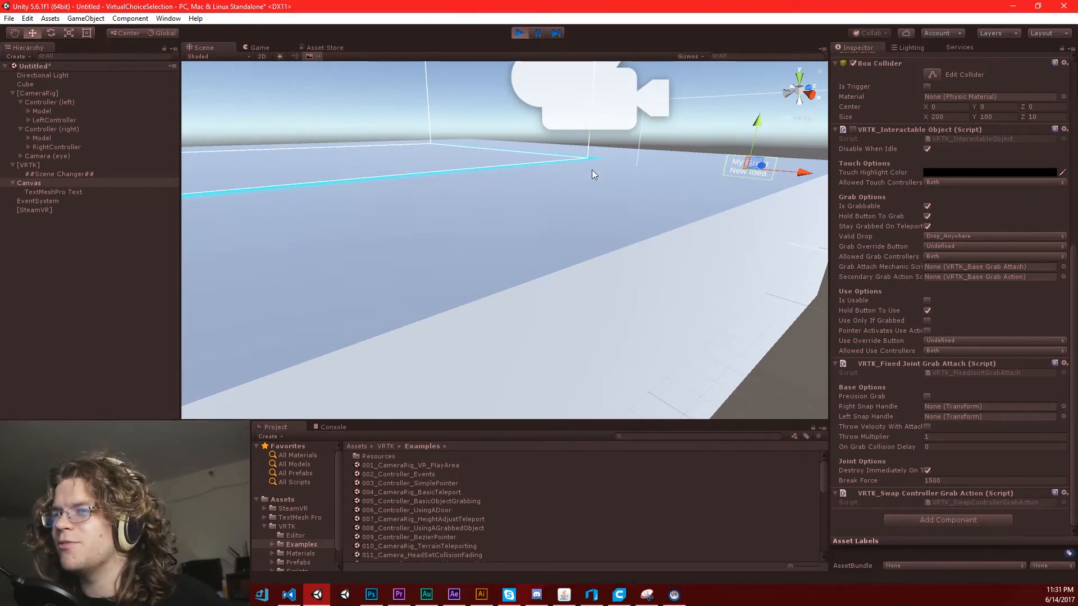
alt+drag(592, 172, 544, 195)
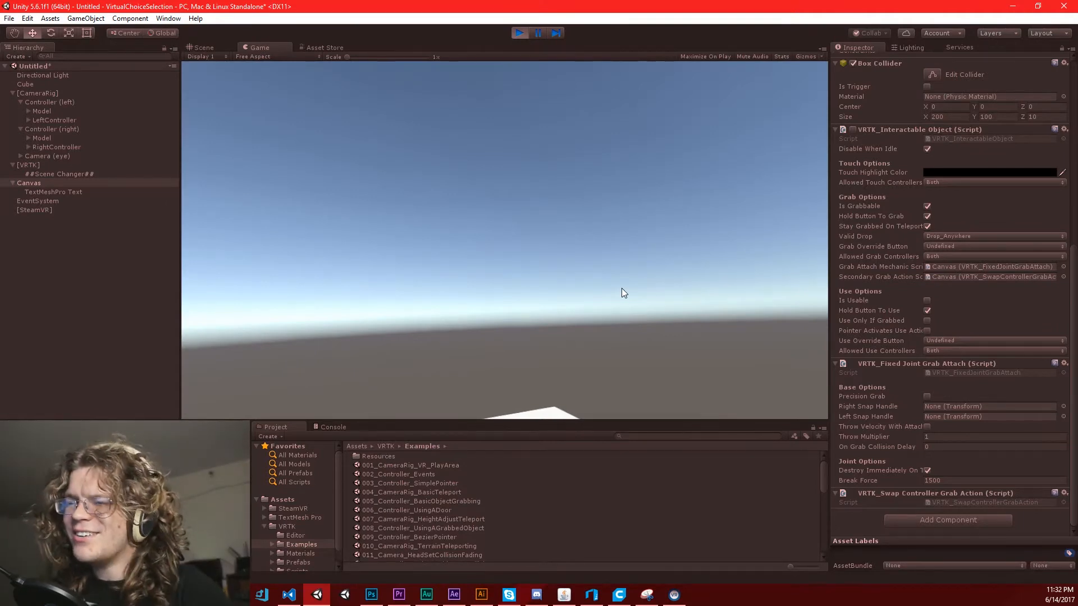
Examine the Canvas's position relative to the controllers in the running scene, and stop playback
click(204, 48)
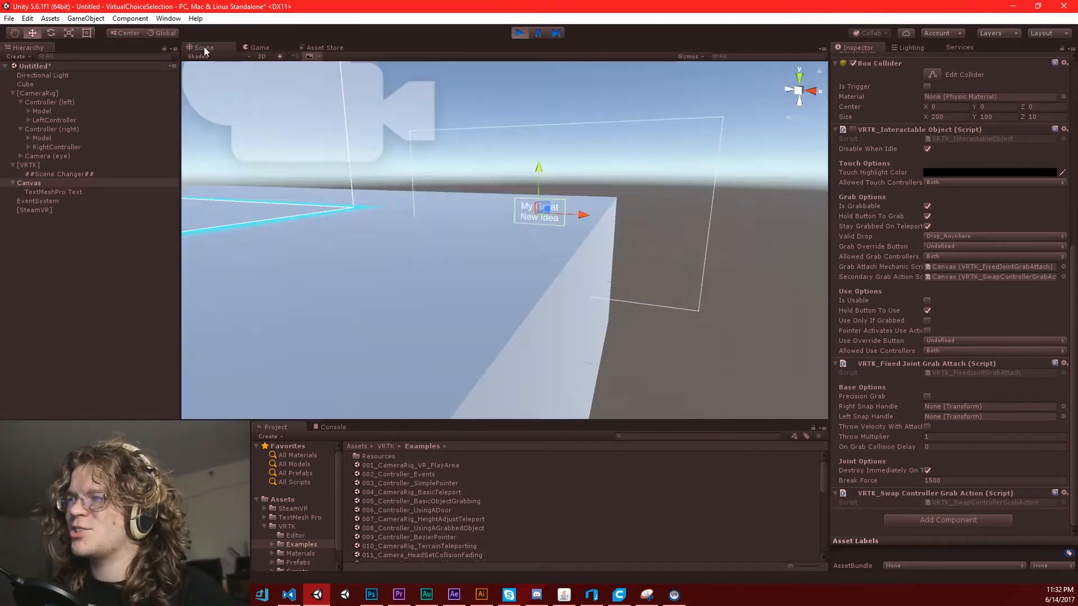
right_drag(515, 230, 544, 223)
key(w)
key(s)
key(e)
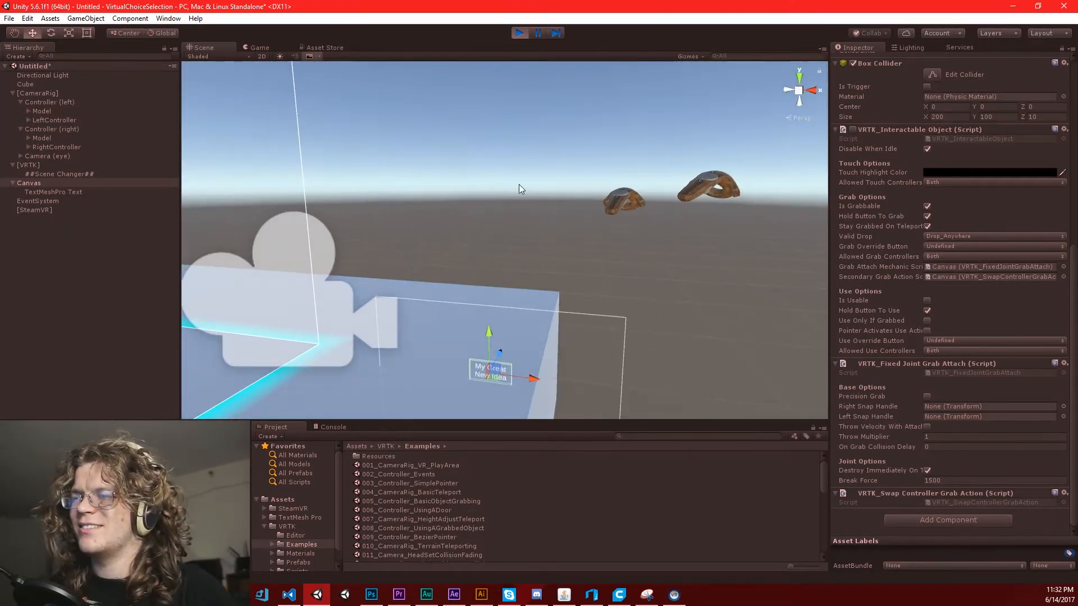
click(259, 48)
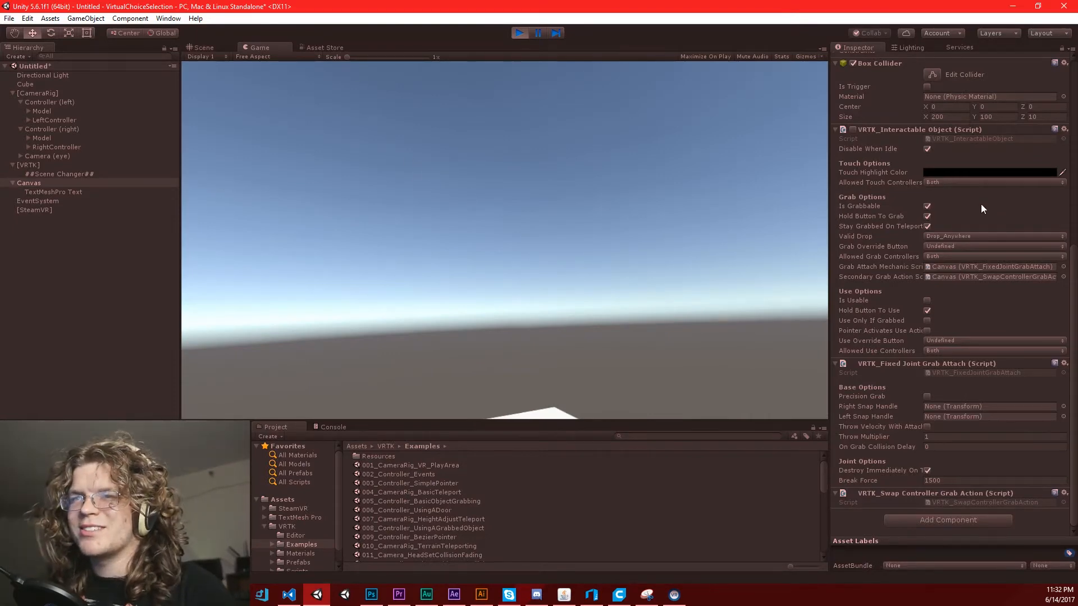
key(ctrl+p)
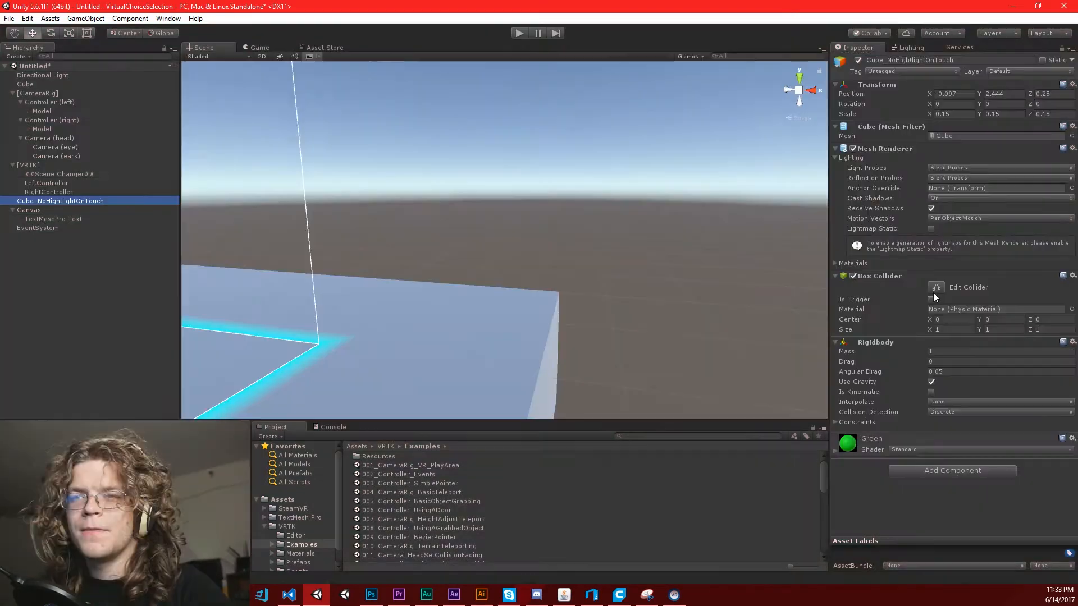
Restore Cube_NoHightlightOnTouch as an inactive object and try to save the scene
click(857, 60)
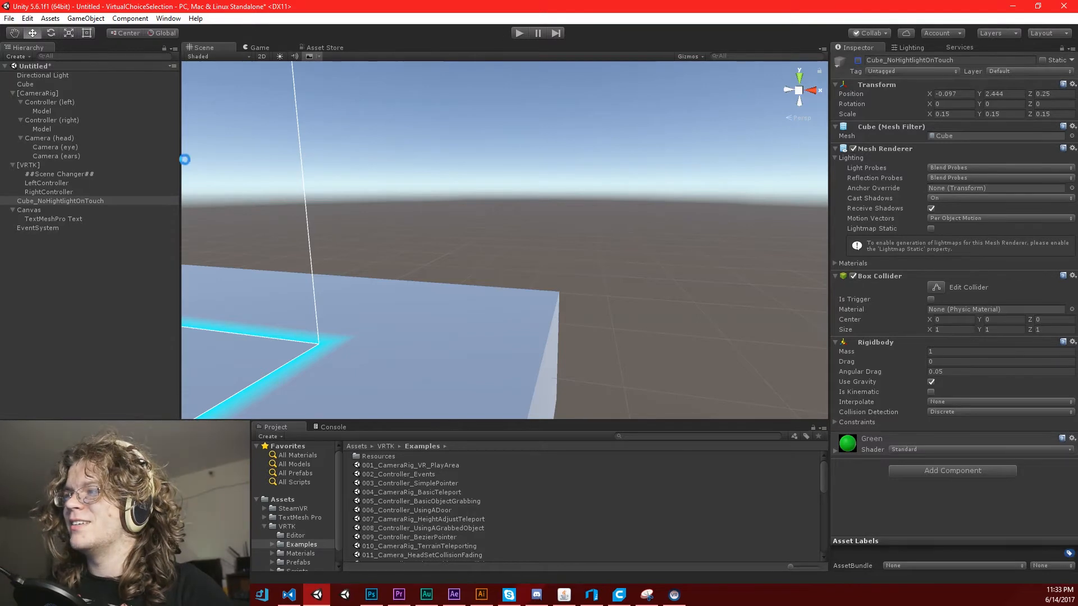
key(ctrl+s)
click(491, 312)
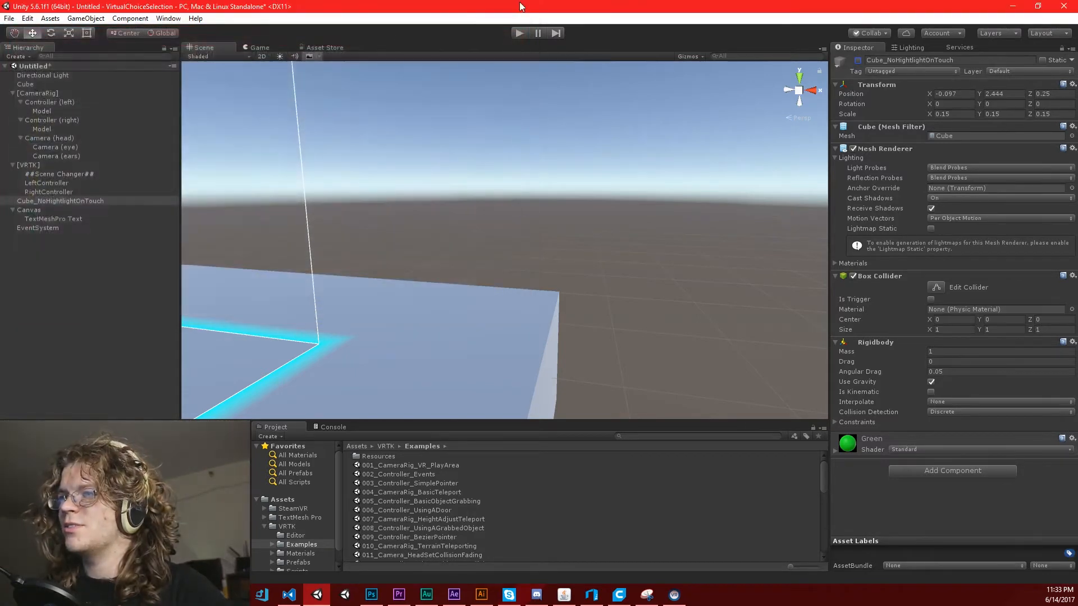
Run the scene with Cube_NoHightlightOnTouch inactive, inspect the Canvas on the platform in the Scene view, and stop playback
click(519, 33)
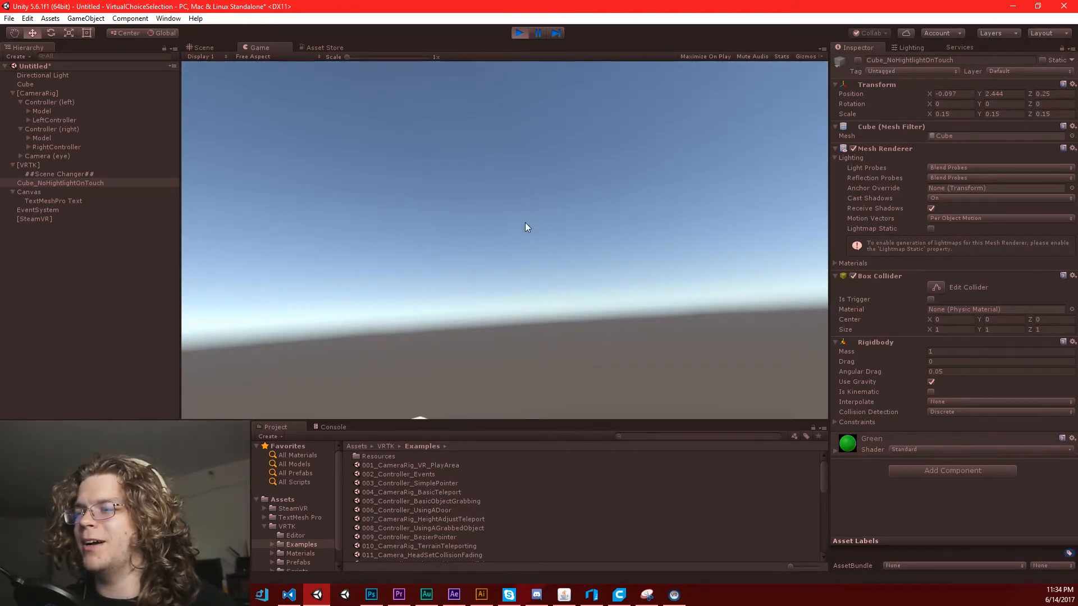
click(202, 48)
alt+drag(564, 187, 543, 247)
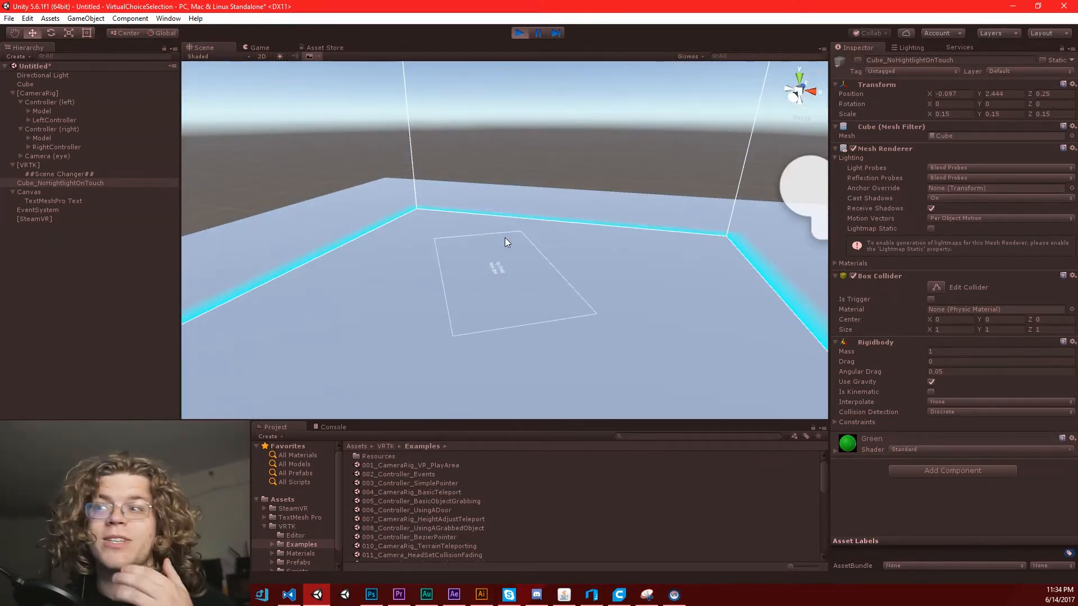
click(514, 33)
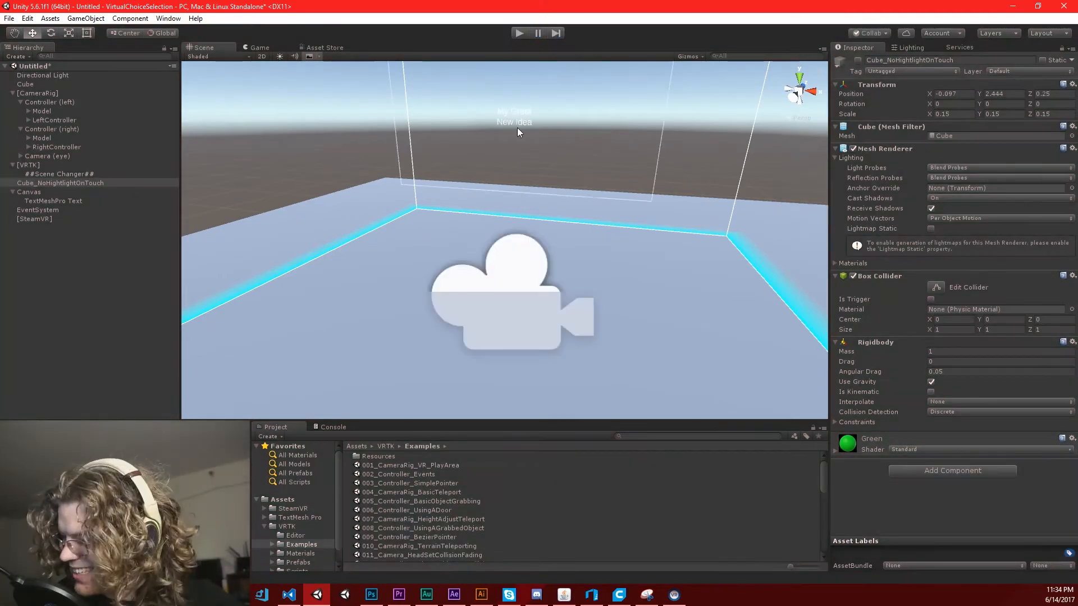
Examine the Canvas and its TextMeshPro Text within the play area from several angles
right_drag(503, 303, 521, 264)
click(484, 226)
click(558, 167)
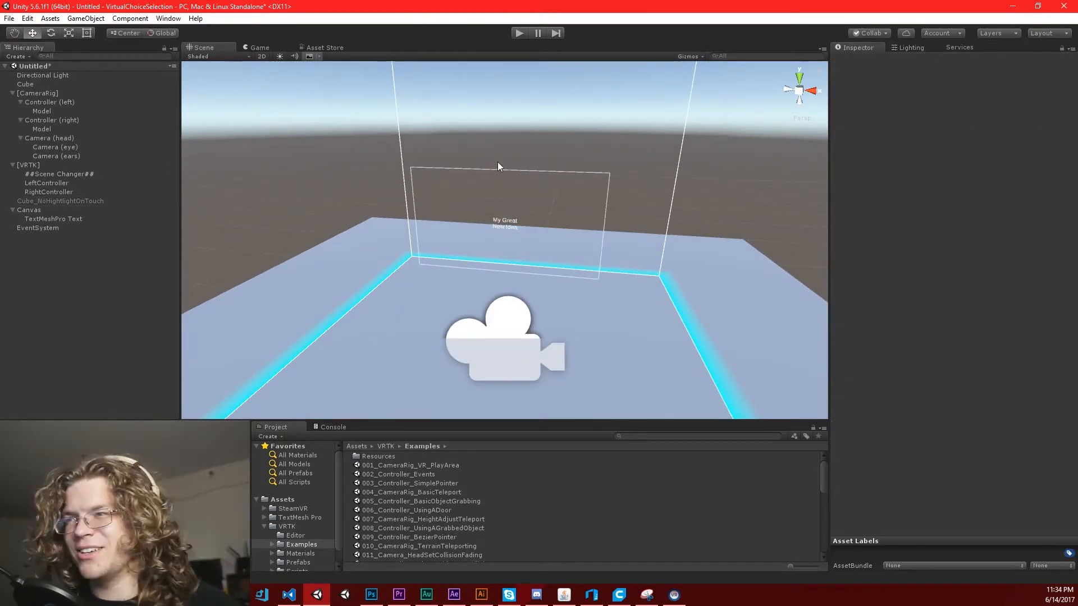
right_drag(498, 162, 554, 233)
click(544, 337)
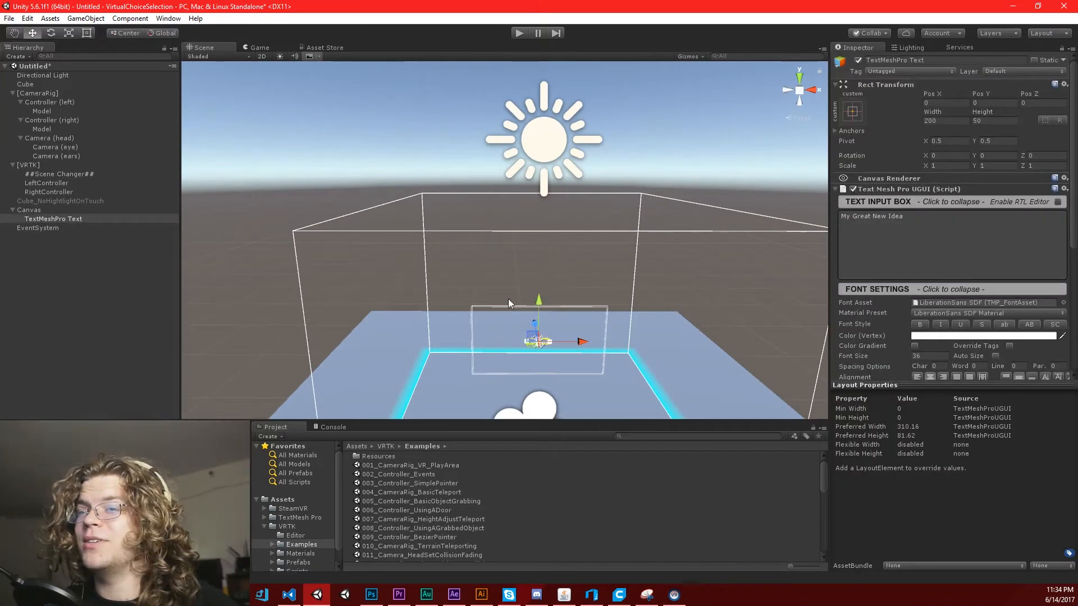
click(530, 254)
right_drag(530, 254, 556, 242)
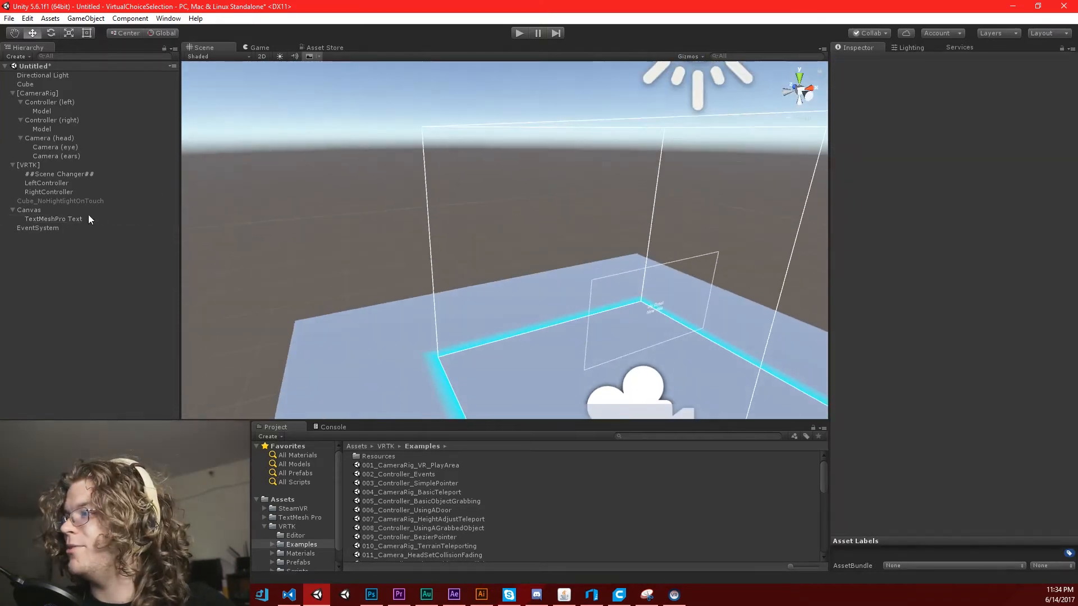
click(50, 201)
click(34, 210)
right_drag(203, 241, 442, 165)
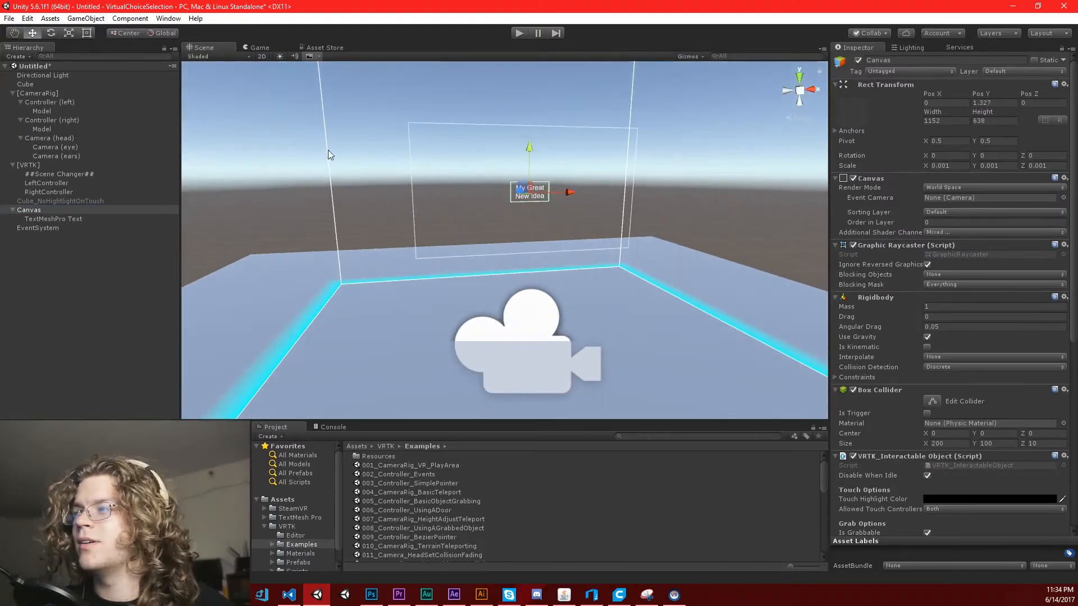
Create a folder named VirtualChoiceSelection in Assets and open it
click(287, 500)
right_click(432, 491)
mouse_move(492, 286)
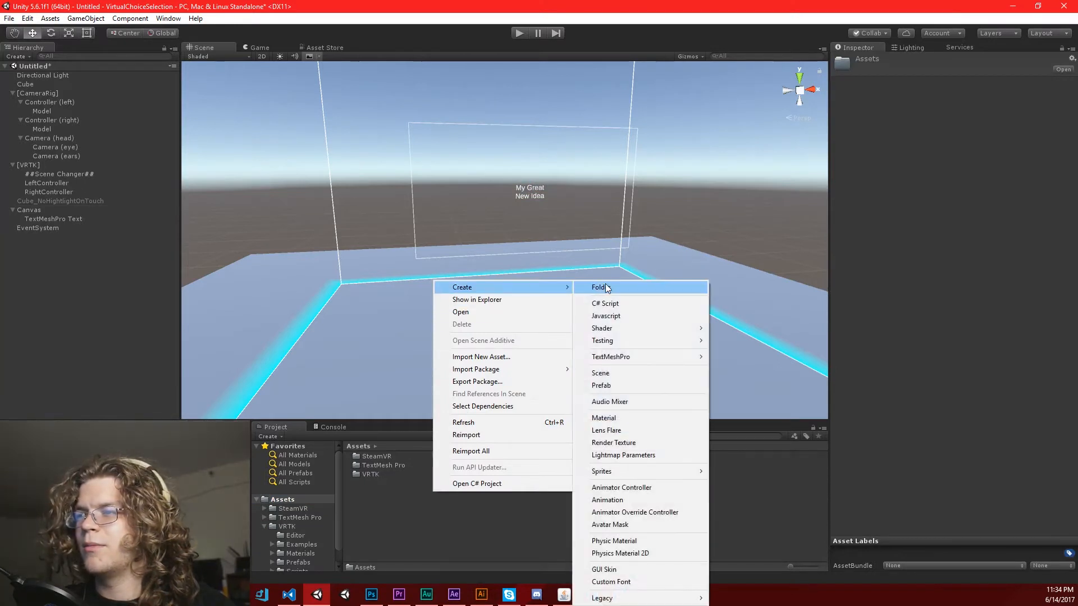
click(598, 287)
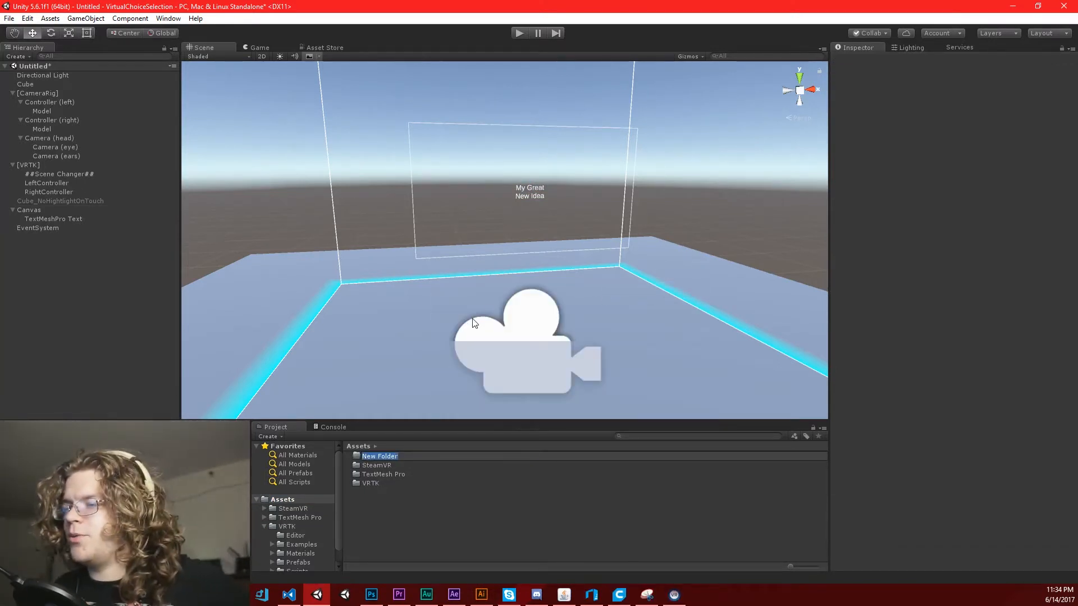
text(V)
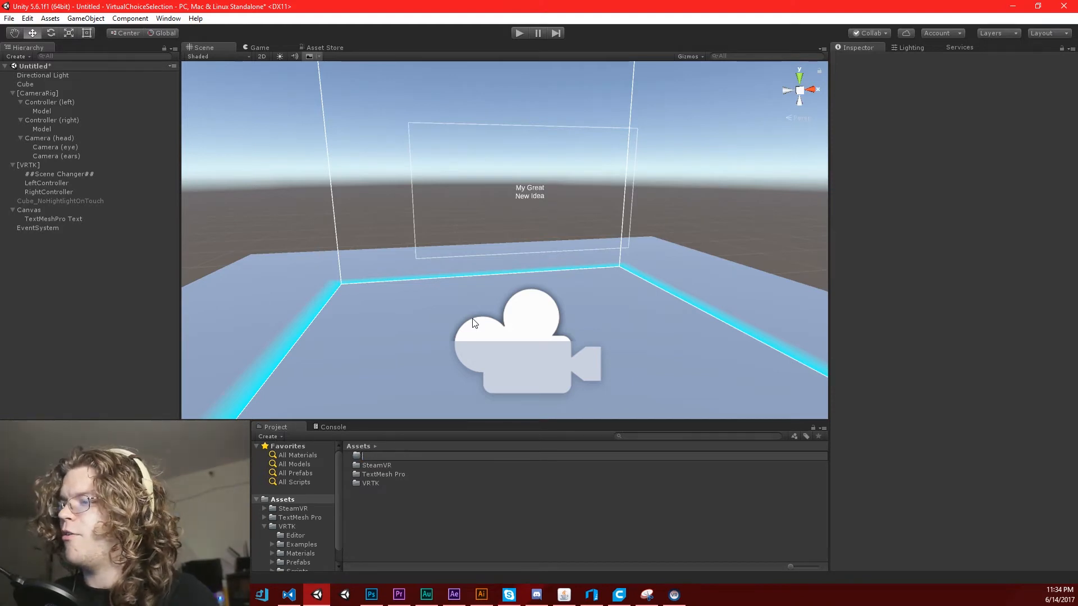
text(irtualCh)
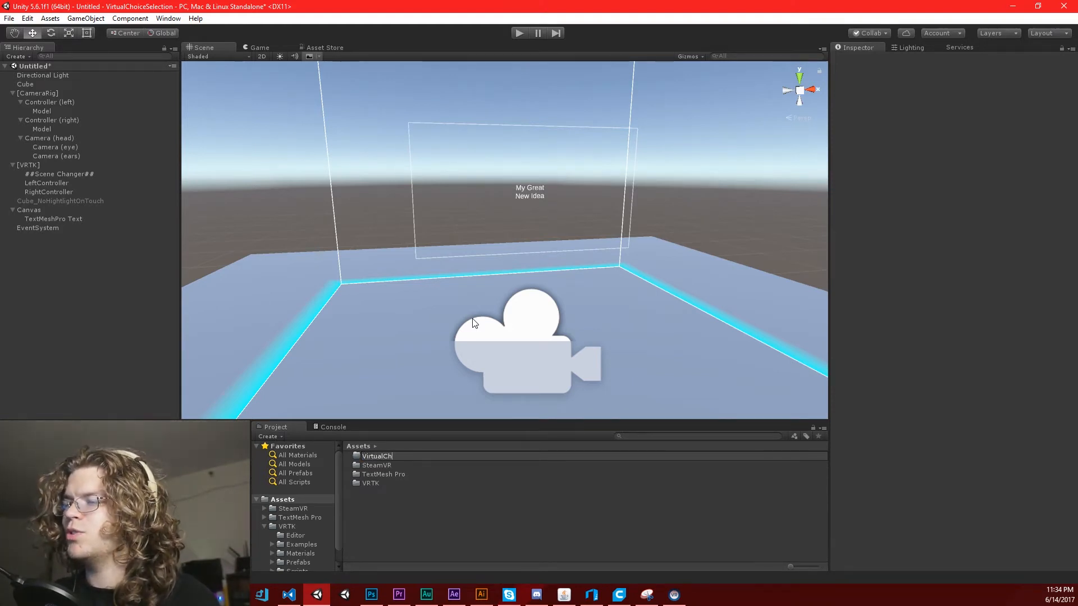
text(oiceSelection)
key(Return)
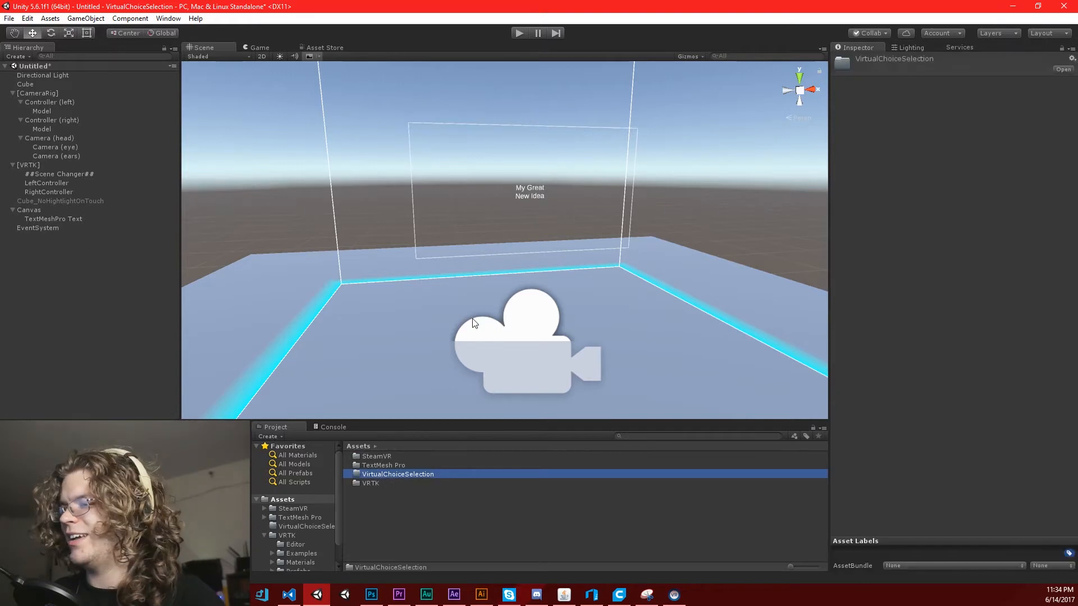
key(Return)
Create a folder named Prefabs inside VirtualChoiceSelection and open it
right_click(473, 498)
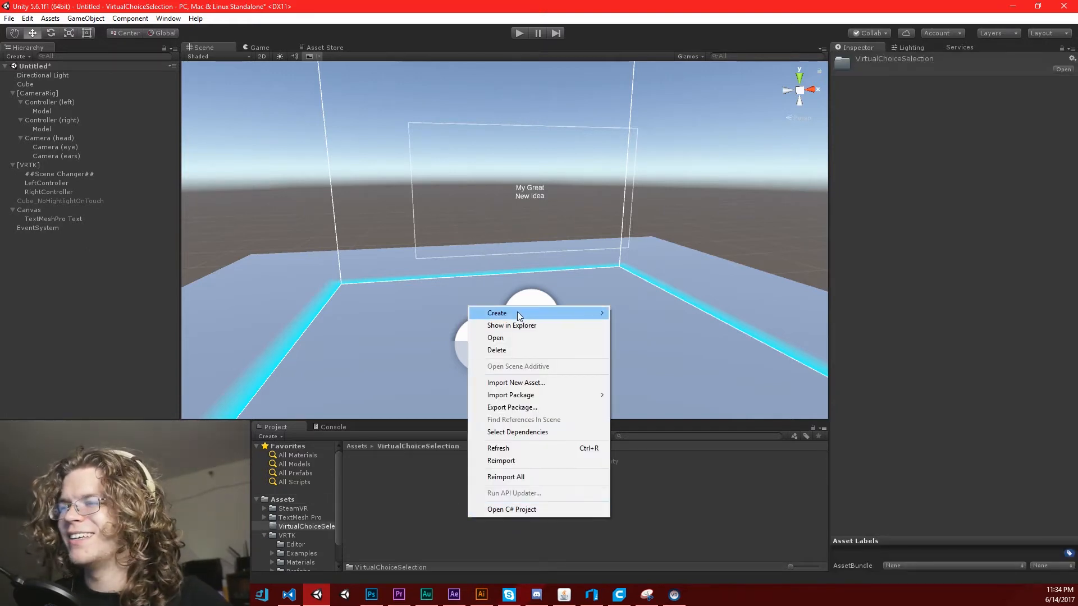
mouse_move(516, 311)
click(646, 290)
text(P)
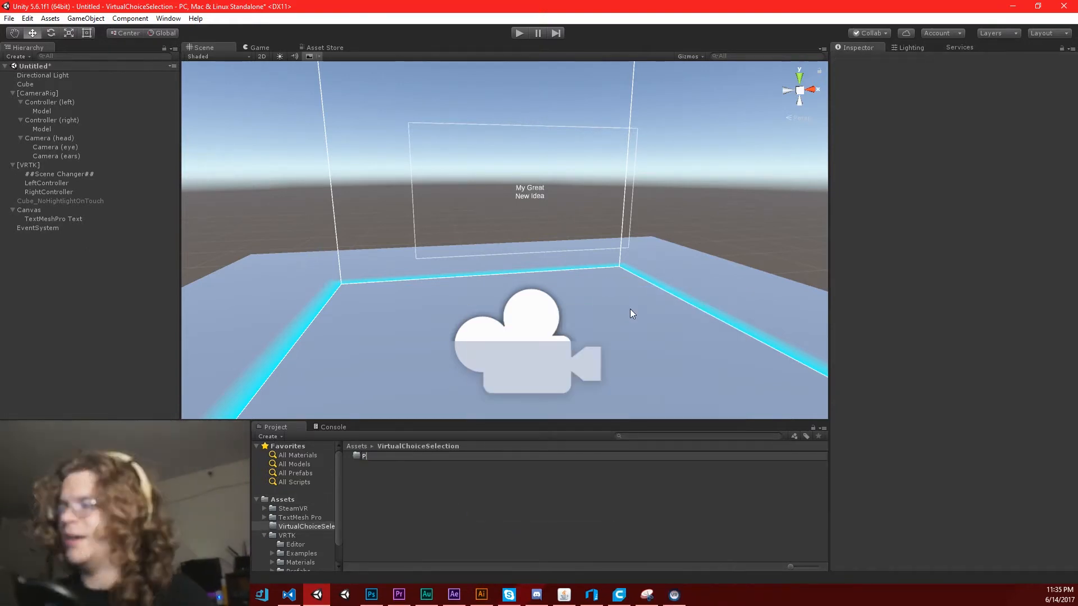
key(Return)
key(Return)
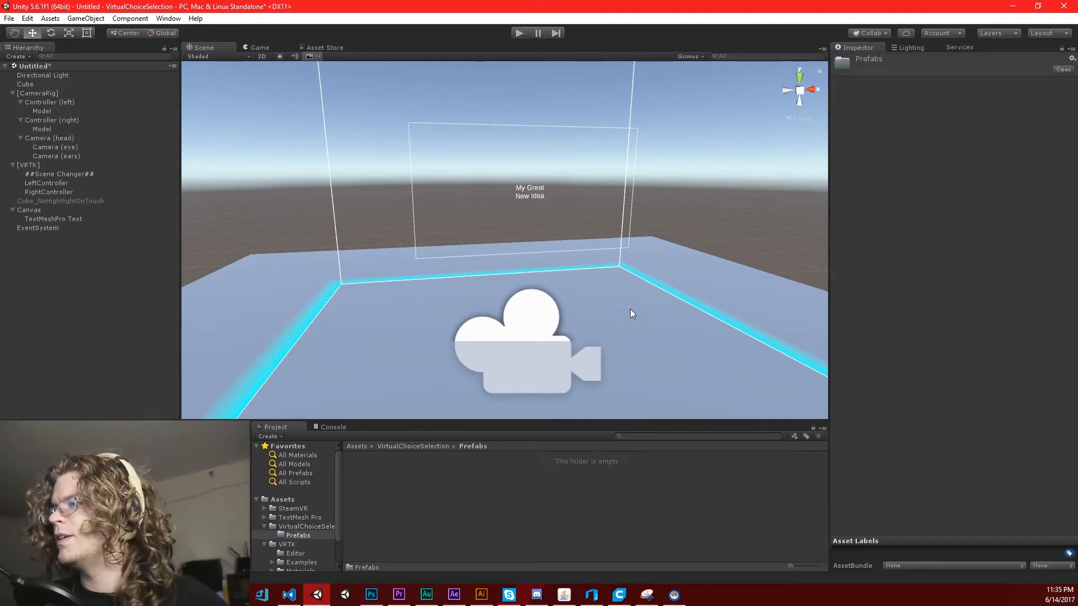
Rename the Canvas object as IdeaNote and make it a prefab in the Prefabs folder
click(31, 210)
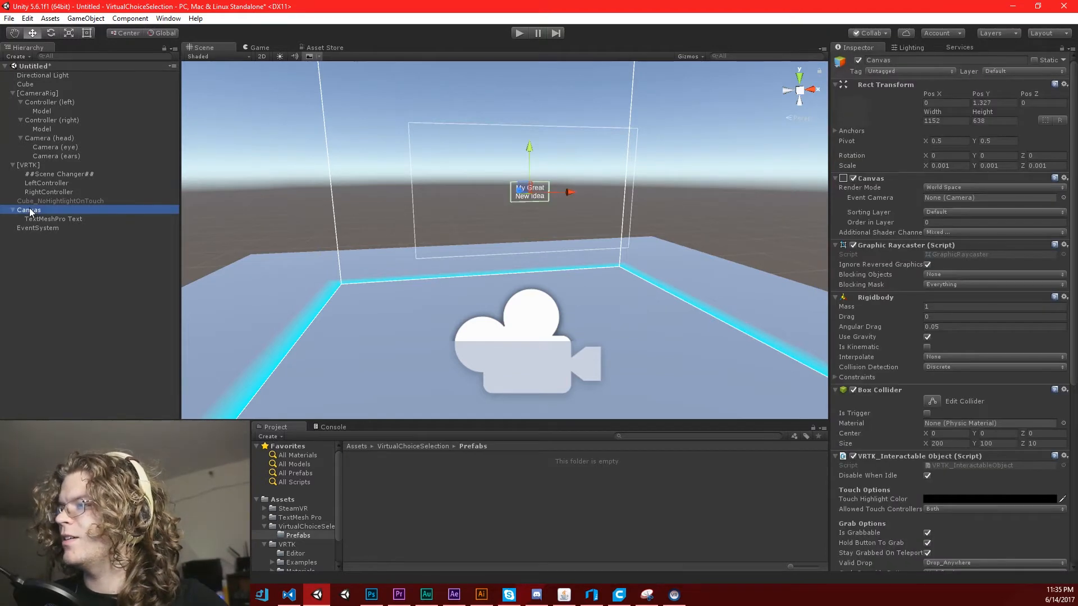
click(32, 210)
text(I)
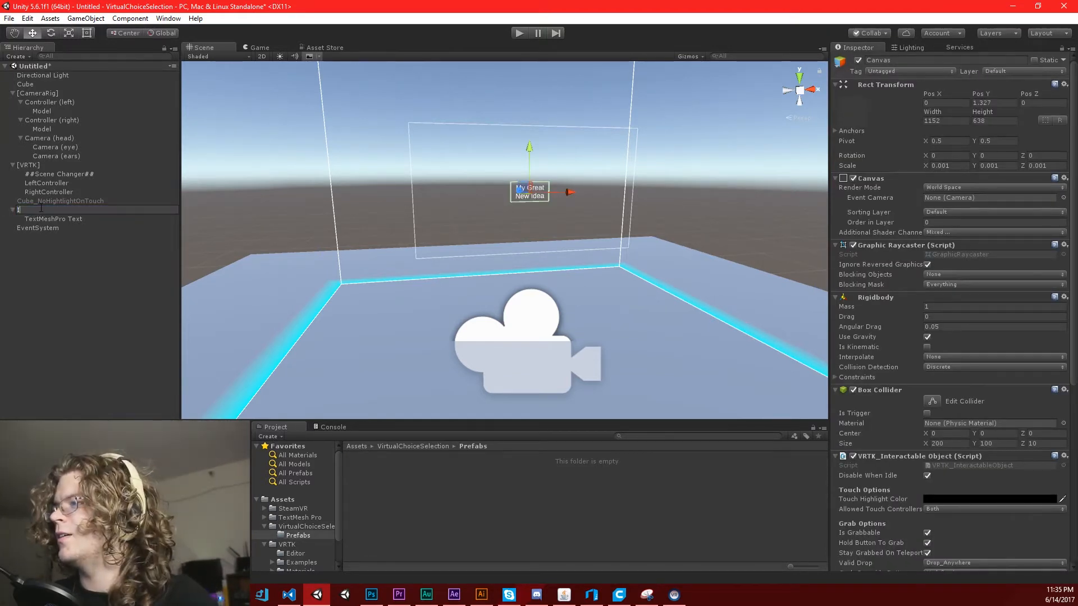
text(deaNote)
key(Return)
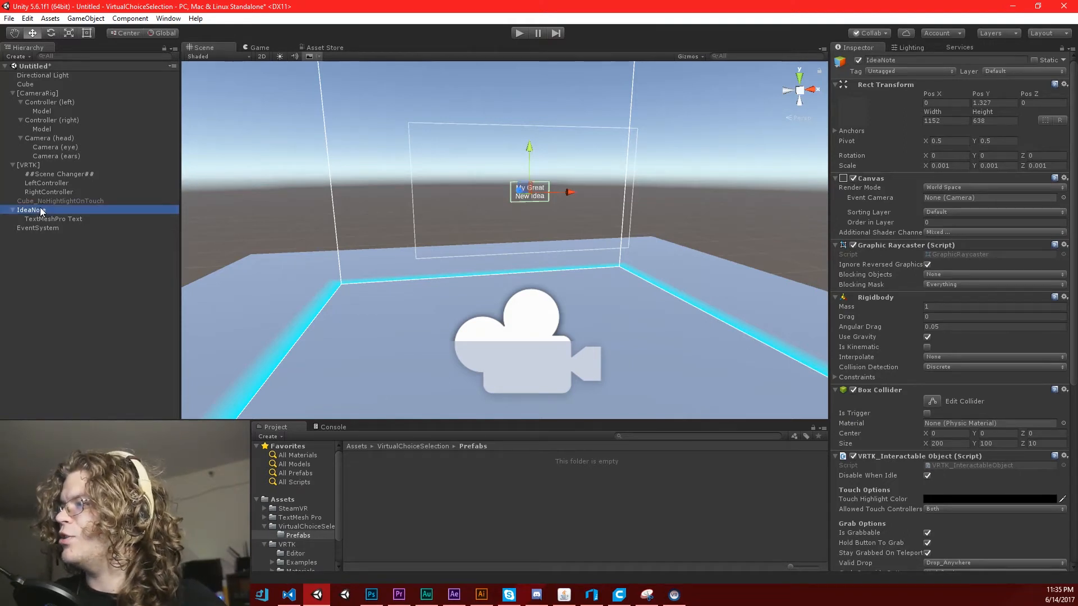
drag(40, 211, 409, 471)
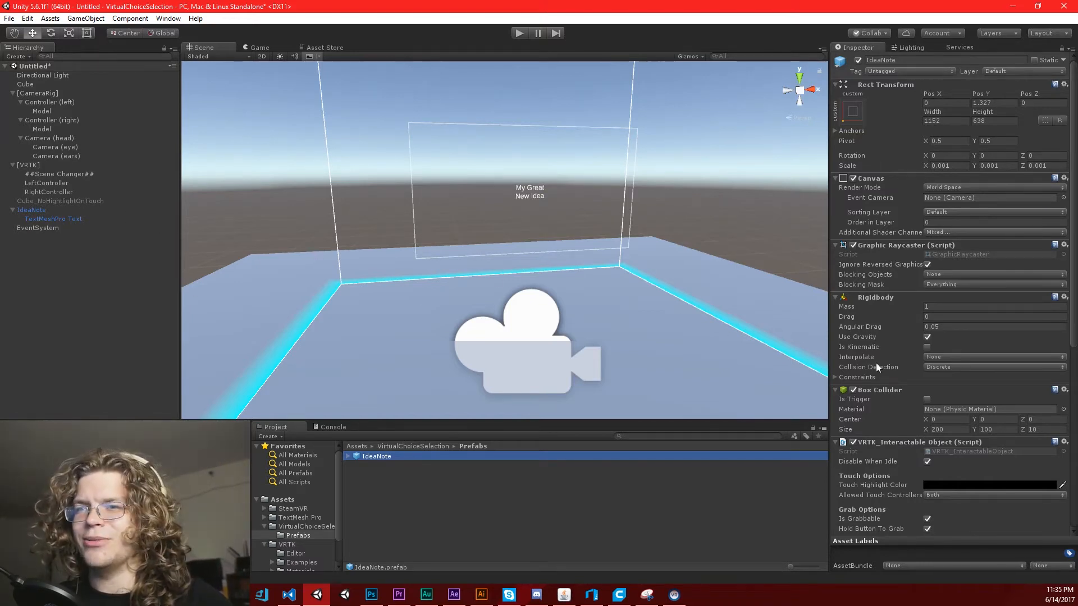
Review the components of IdeaNote and its TextMeshPro Text, and delete the IdeaNote instance from the scene
scroll(875, 365, down, 10)
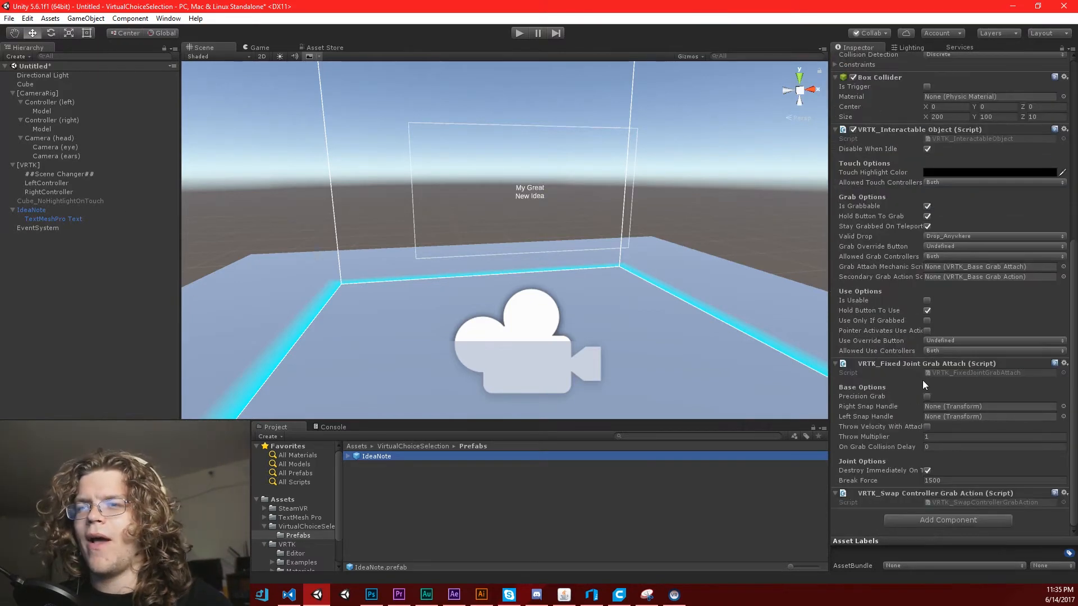
click(45, 219)
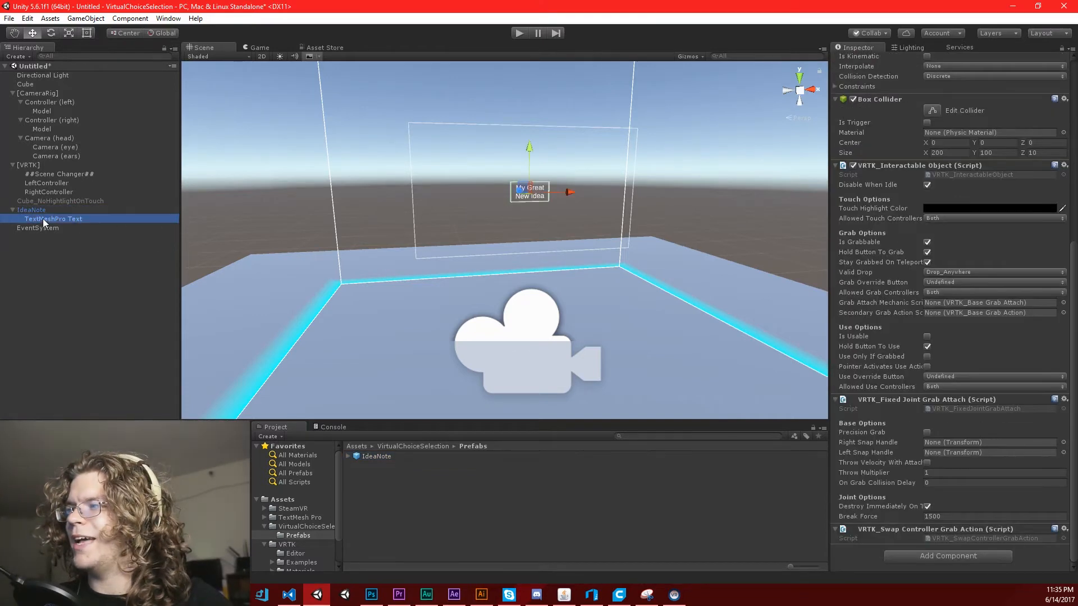
scroll(909, 269, up, 3)
scroll(903, 275, up, 3)
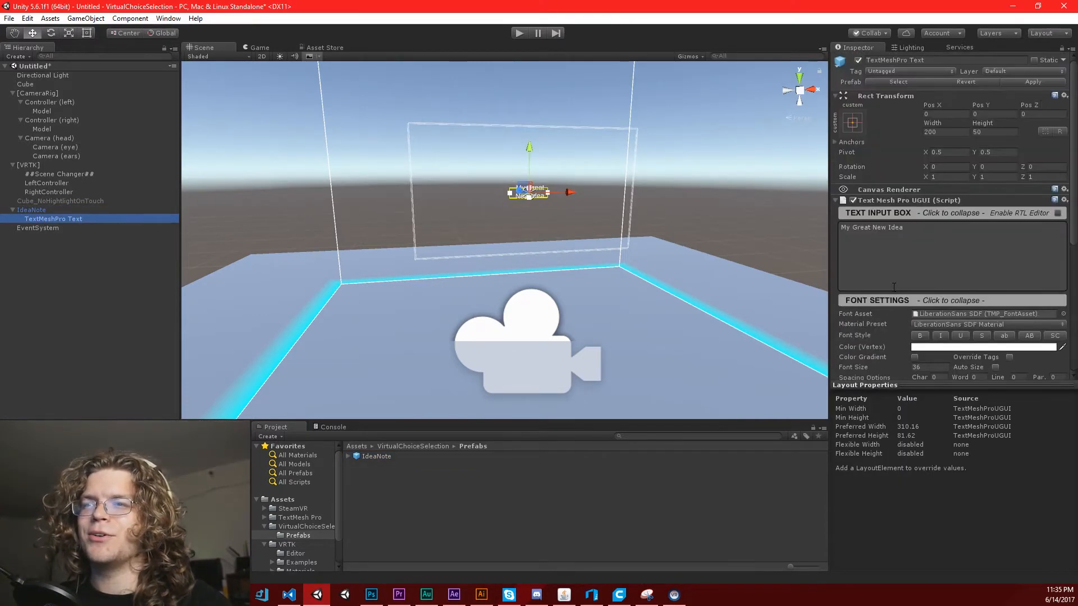
click(28, 210)
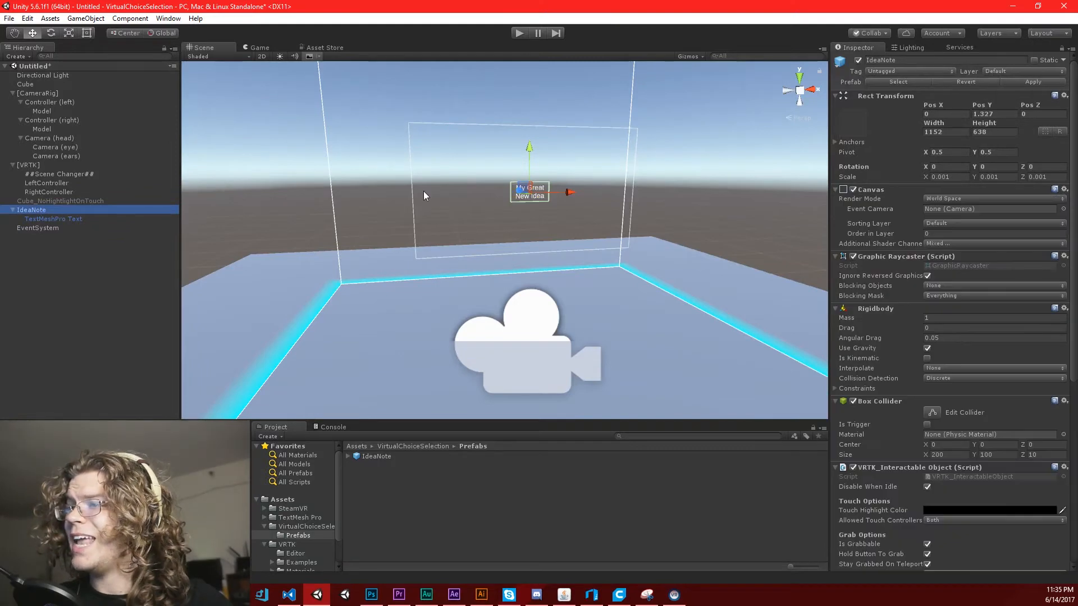
right_drag(424, 191, 449, 202)
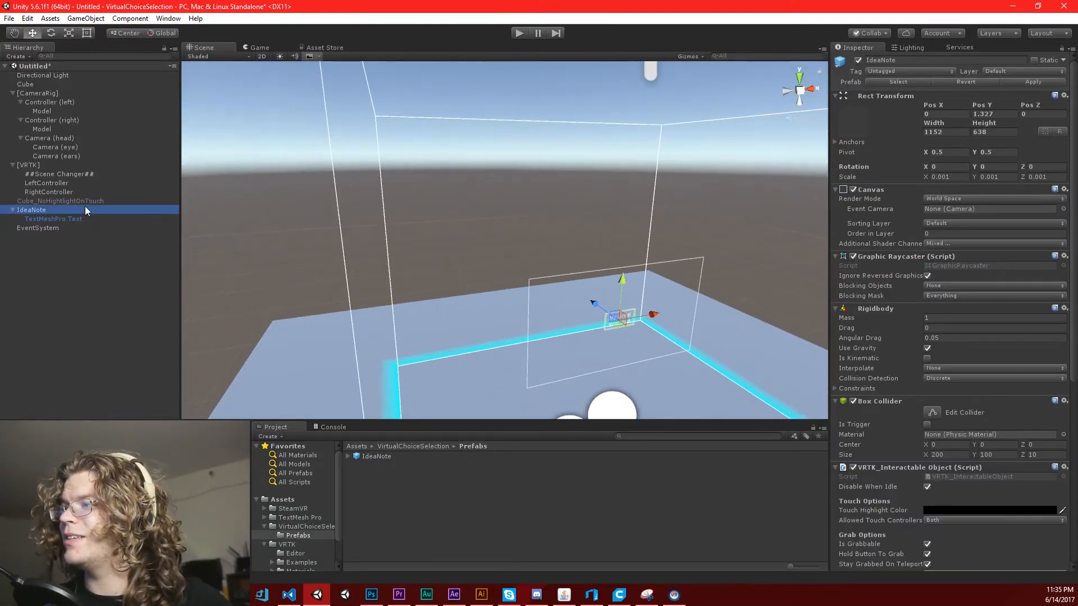
key(Delete)
right_drag(604, 207, 785, 248)
key(a)
key(s)
key(a)
key(w)
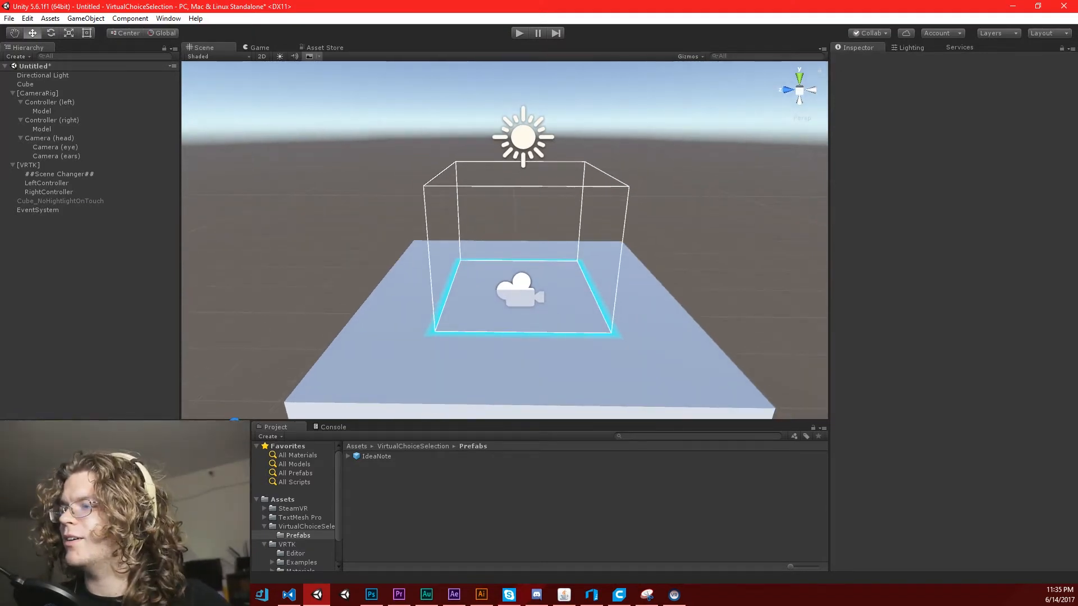
Start saving the scene and create a Scenes folder inside Assets/VirtualChoiceSelection as its location
key(ctrl+s)
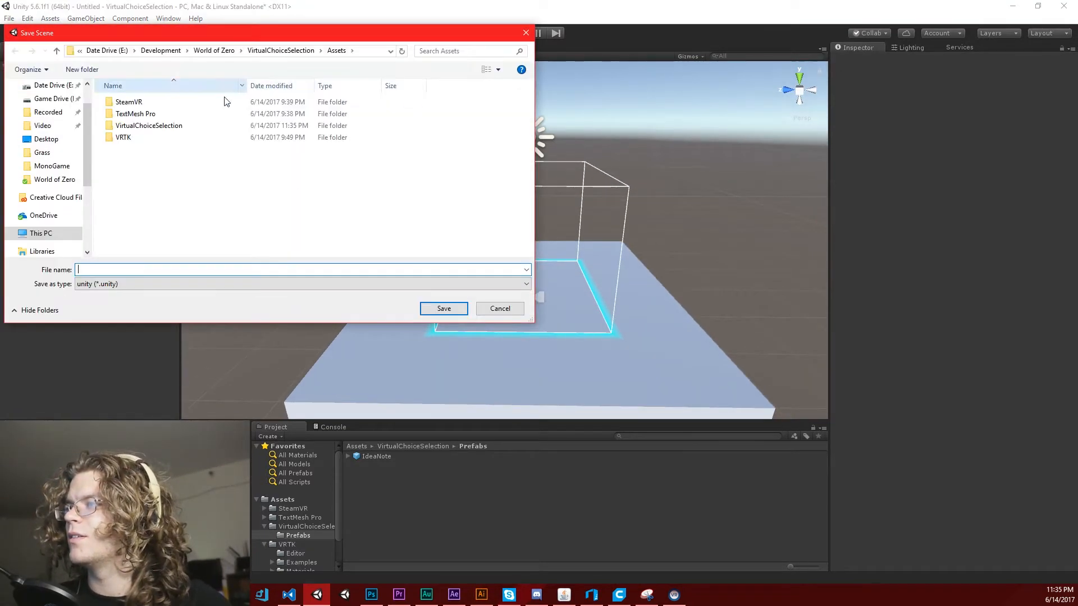
double_click(157, 128)
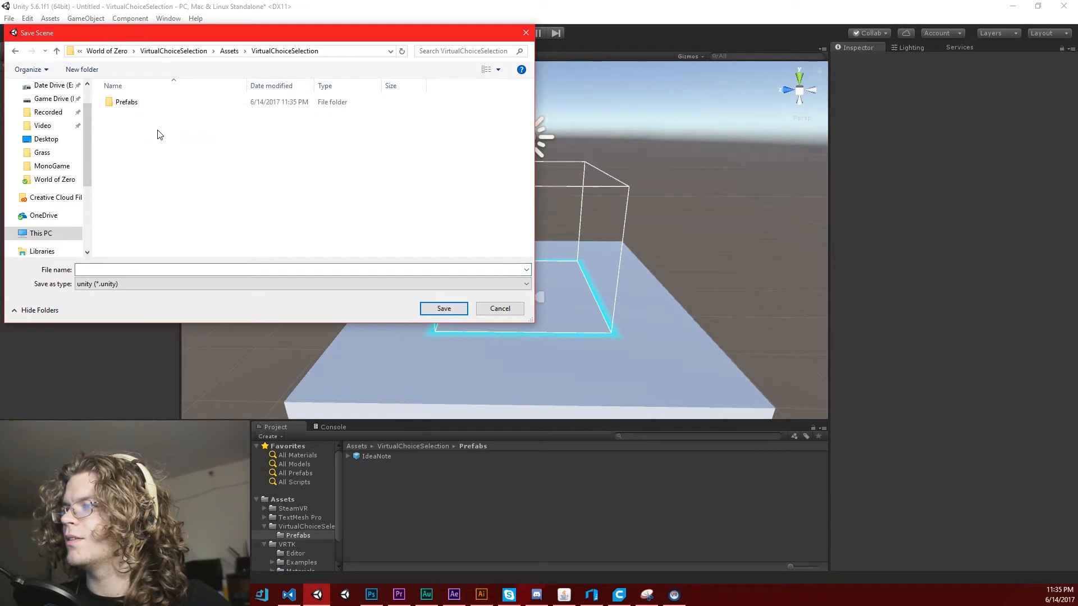
right_click(131, 121)
mouse_move(186, 307)
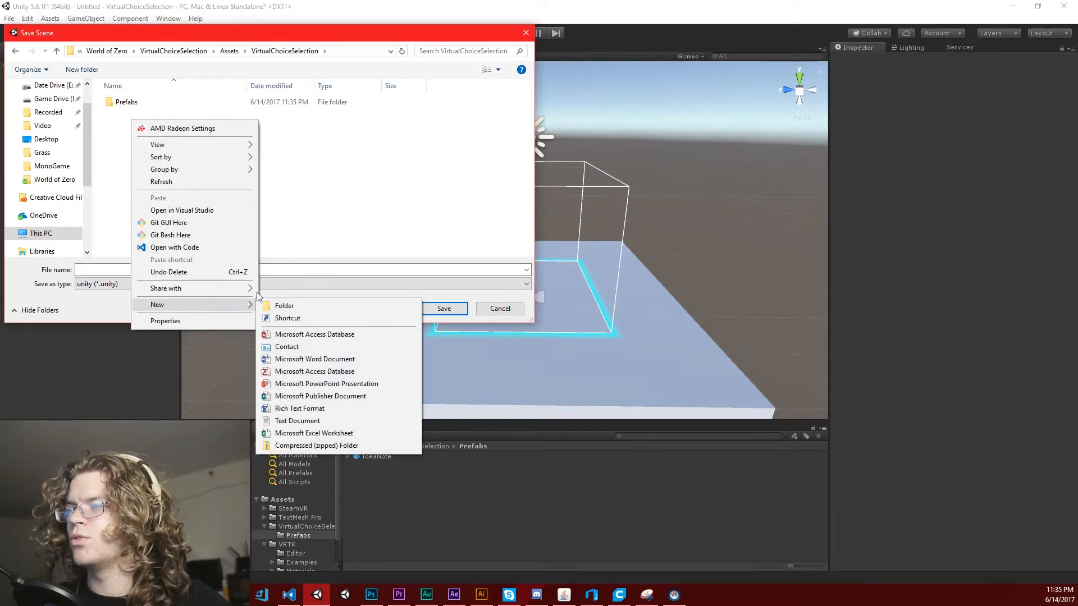
click(331, 305)
text(Scenes)
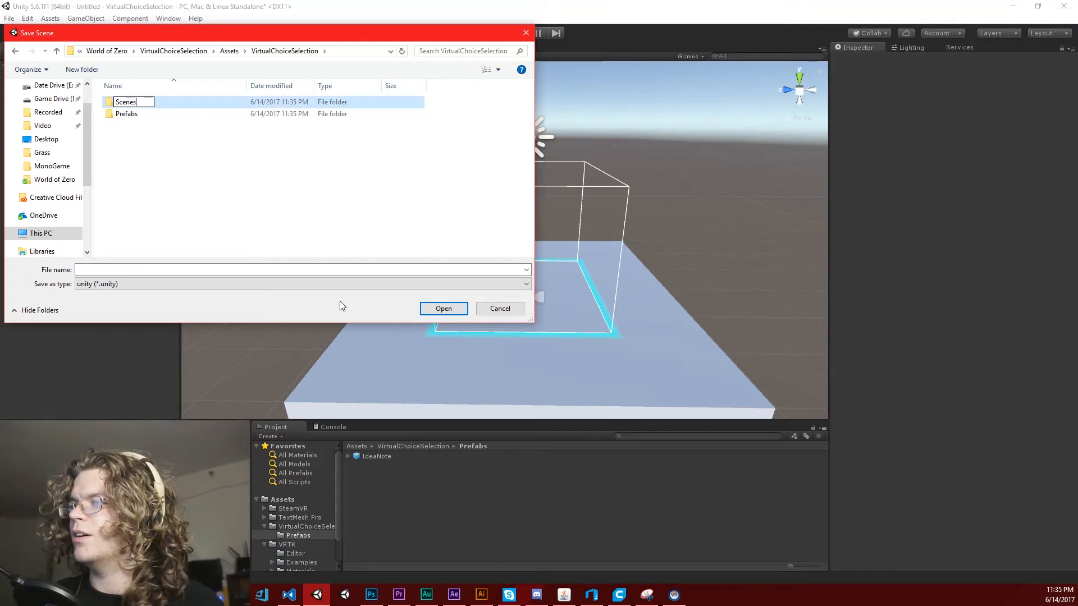
key(Return)
key(Return)
Save the scene as Test in the Scenes folder
click(97, 273)
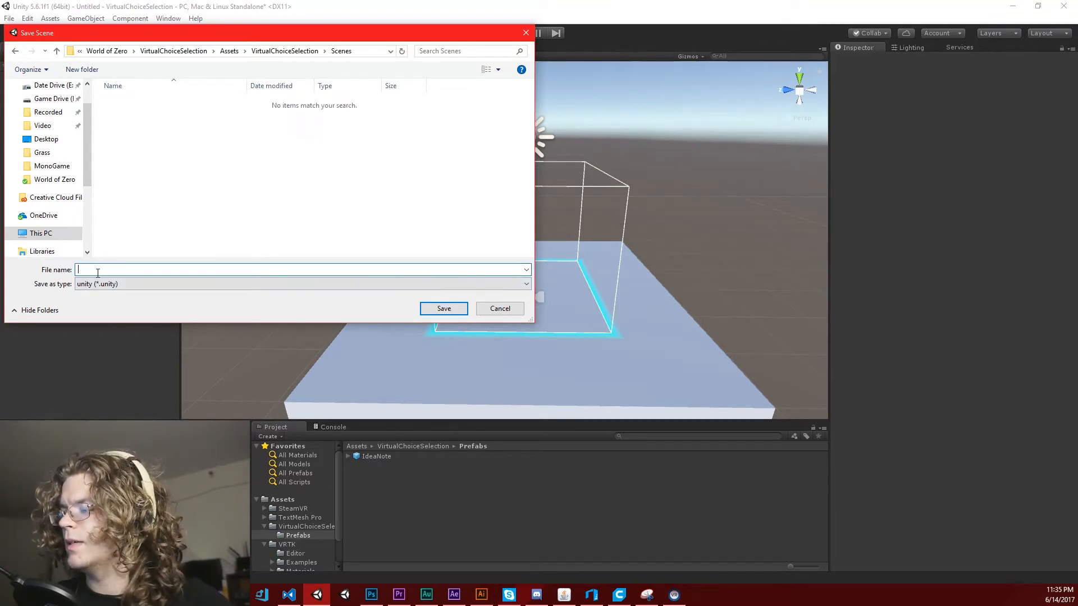
text(T)
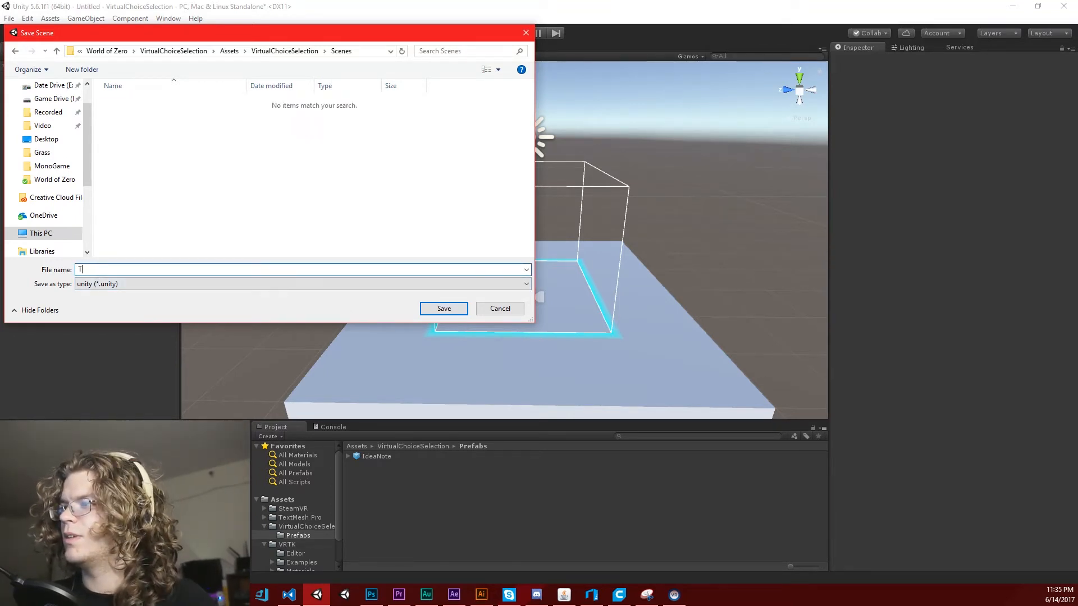
text(est)
key(Return)
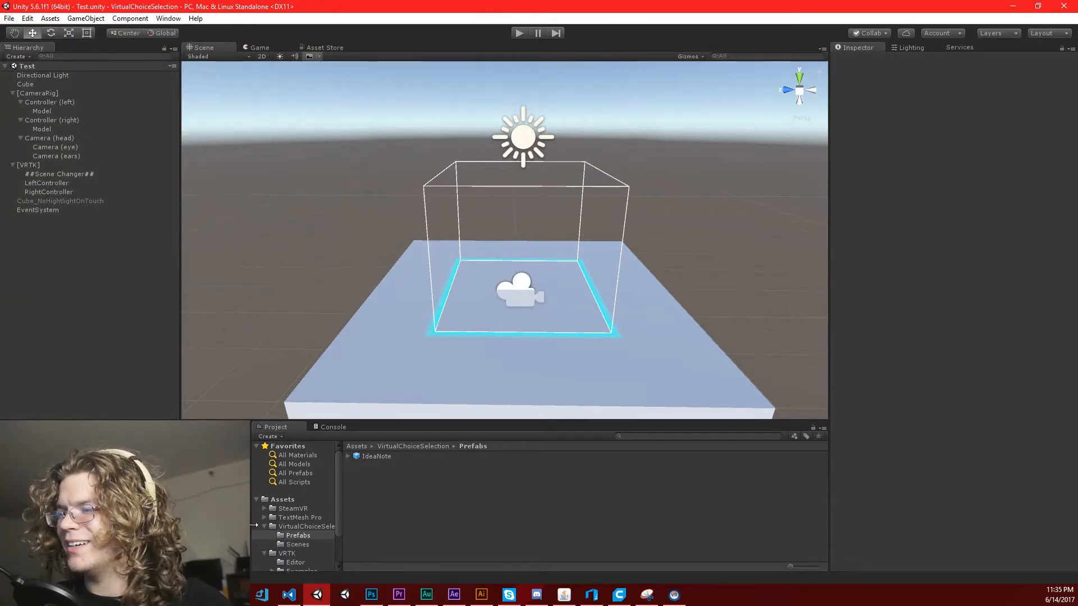
Create a folder named Scripts inside VirtualChoiceSelection and open it
click(312, 527)
right_click(504, 494)
mouse_move(553, 305)
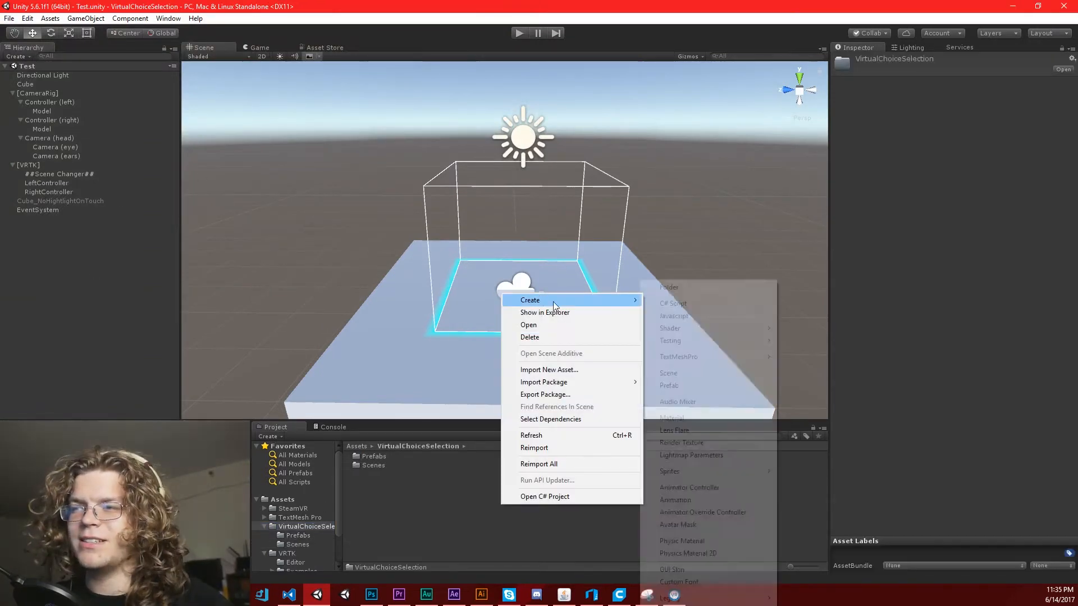
click(691, 290)
text(Scripts)
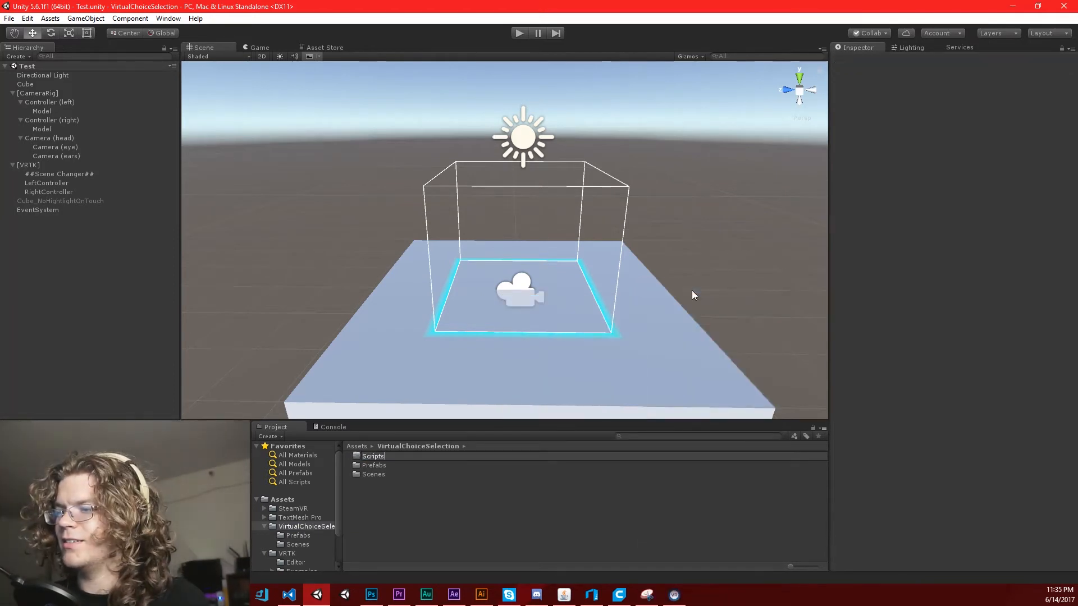
key(Return)
key(Return)
Create a C# script named IdeaSpawner in the Scripts folder and open it in Visual Studio
right_click(425, 464)
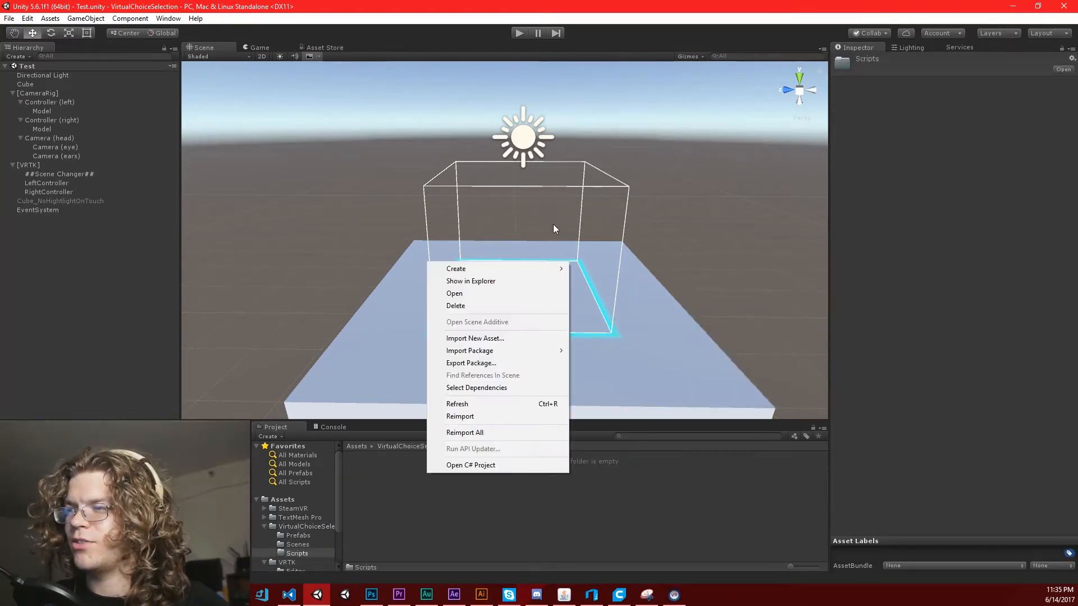
mouse_move(494, 269)
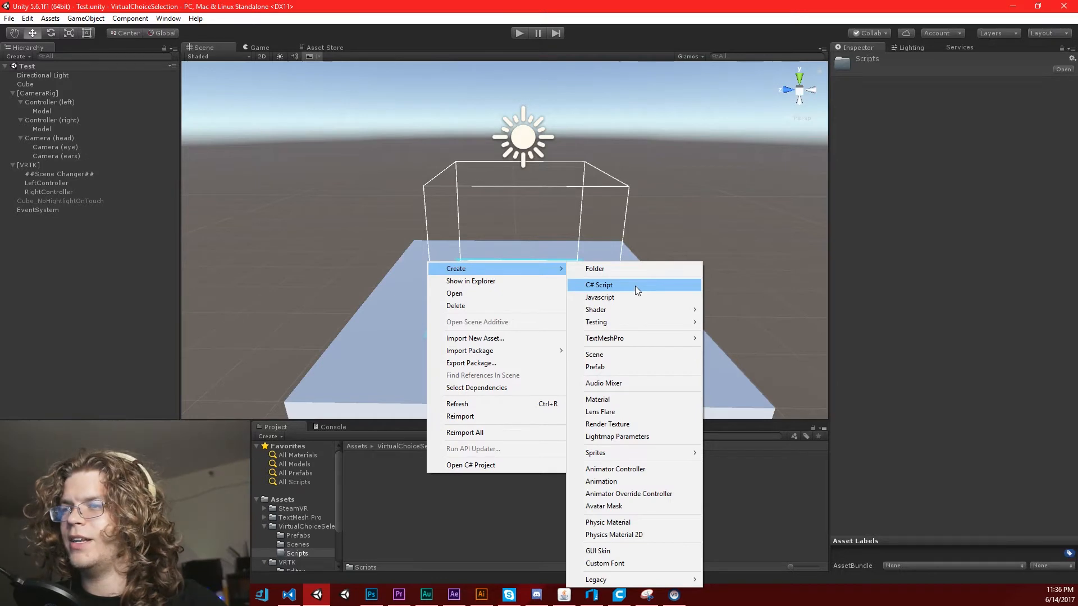
click(635, 285)
text(Idea)
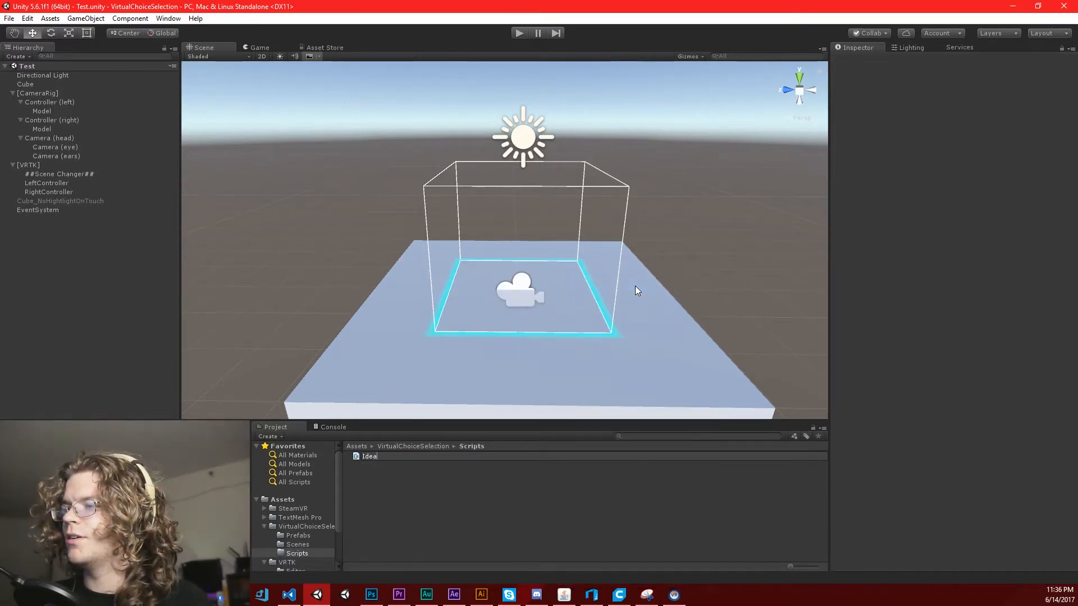
text(Spawner)
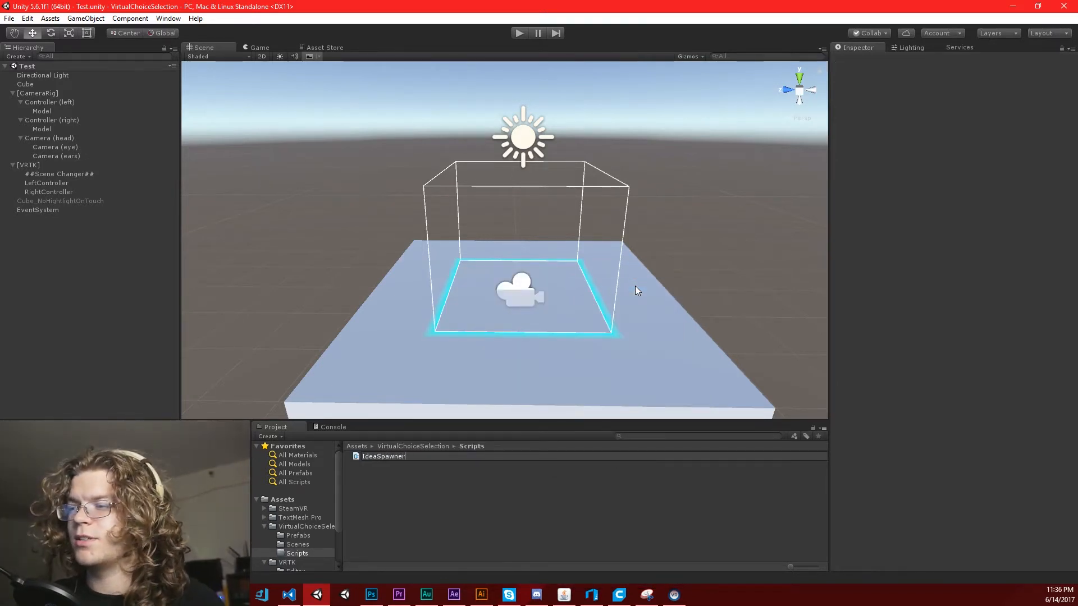
key(Return)
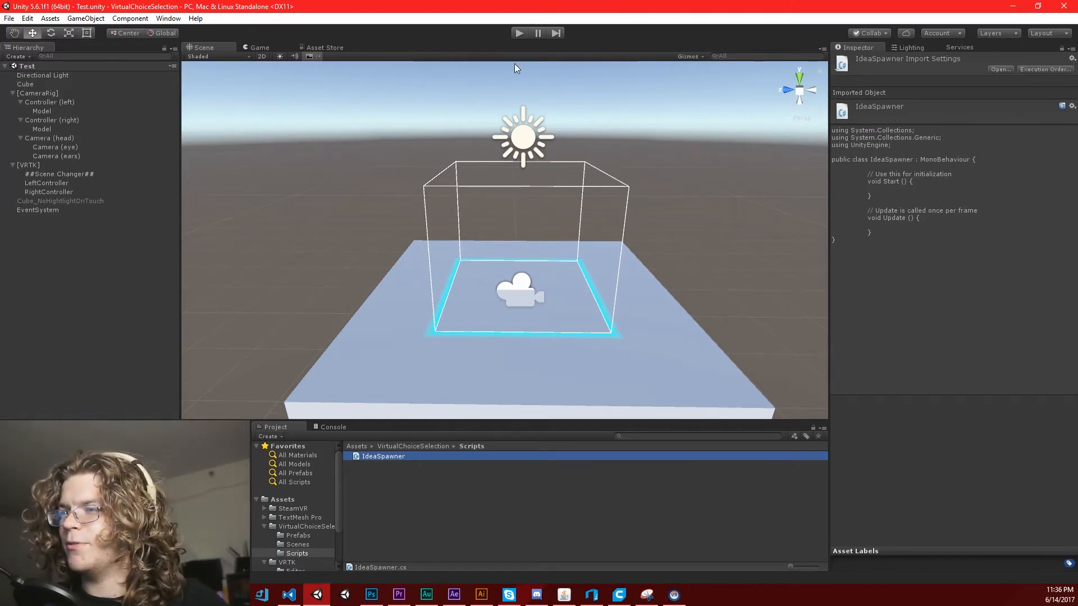
right_drag(521, 297, 485, 342)
double_click(379, 456)
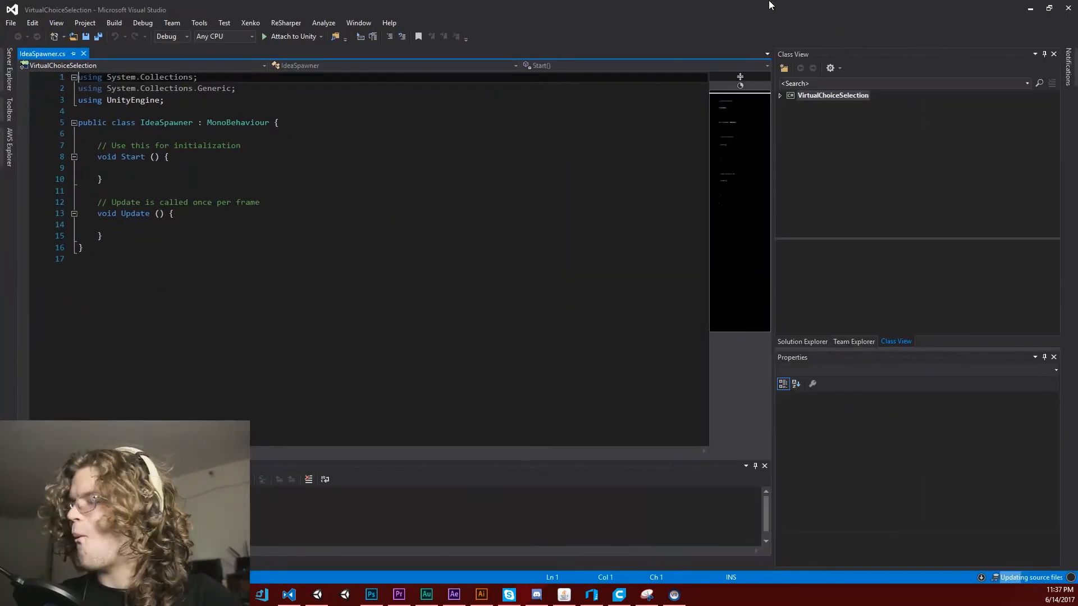
Declare a public GameObject field named template above Start in the IdeaSpawner class and save the script
click(187, 133)
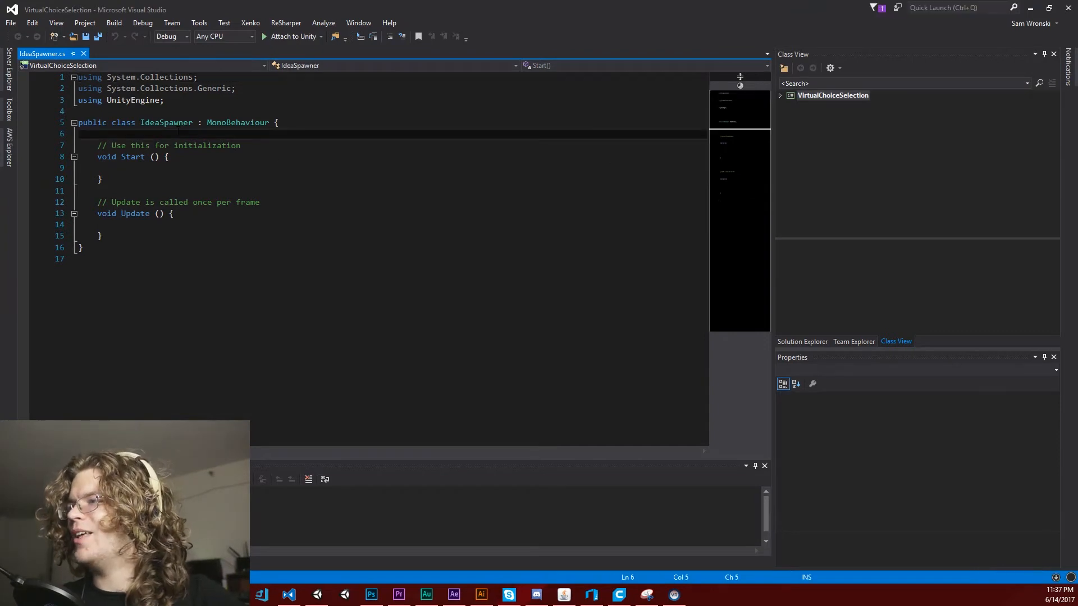
key(ctrl+s)
key(Return)
key(Return)
key(Up)
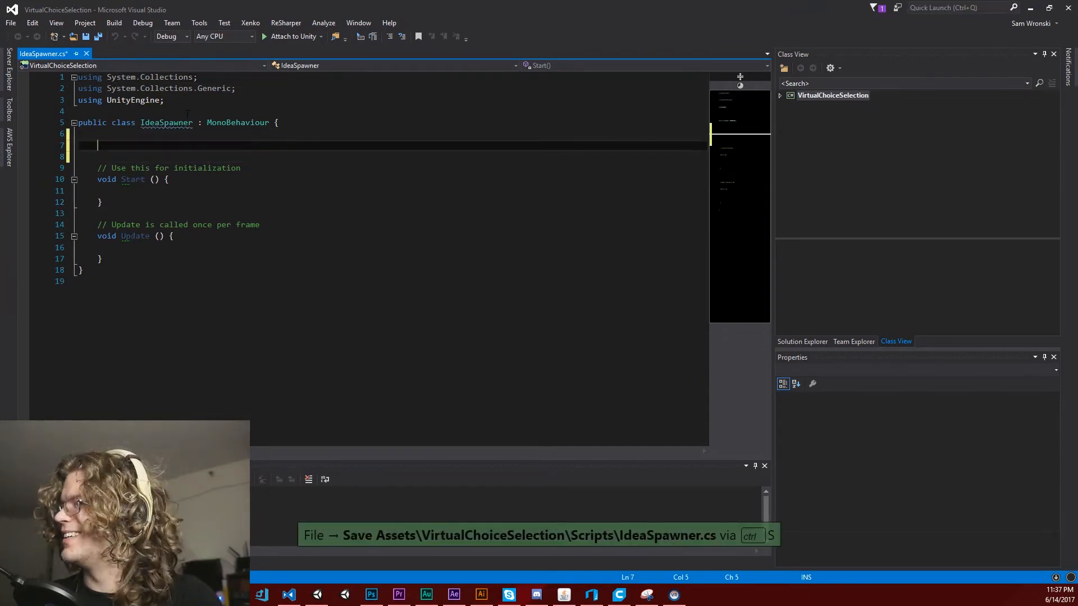
text(public Game)
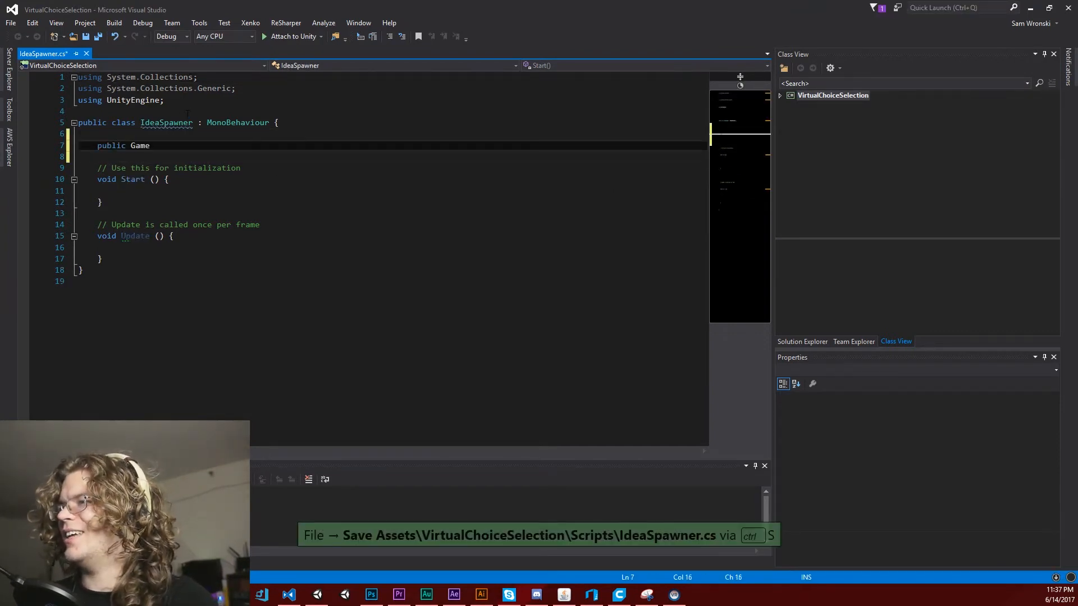
text(Object )
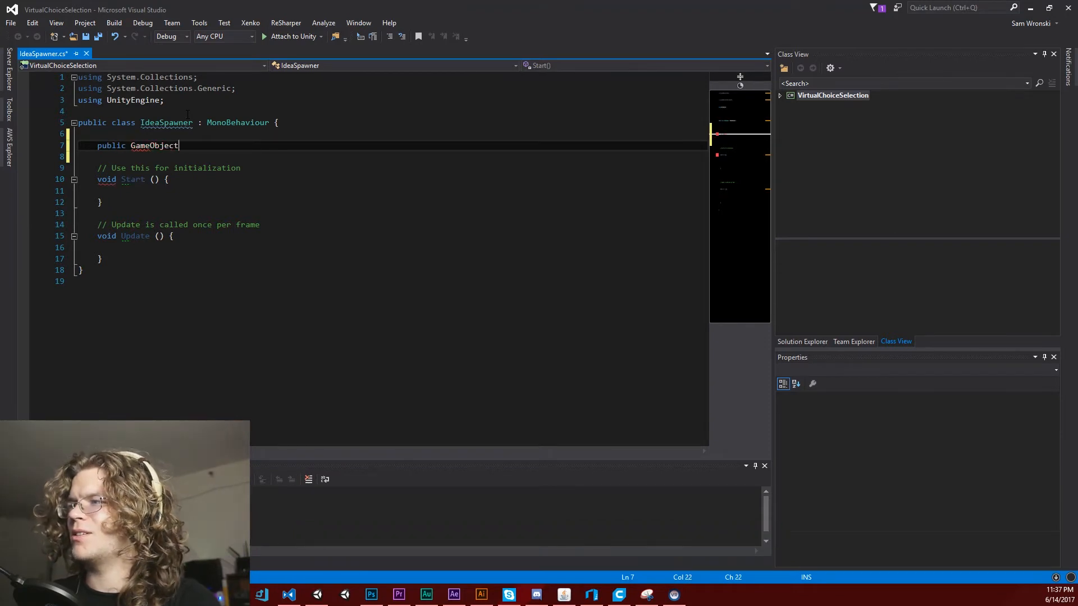
text(template;)
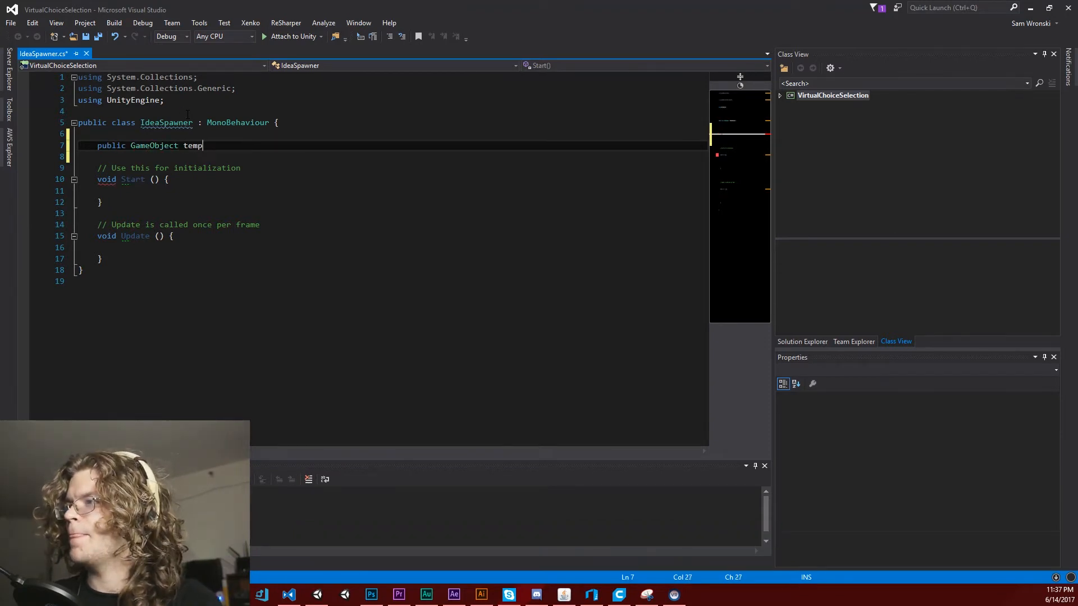
key(ctrl+s)
key(ctrl+s)
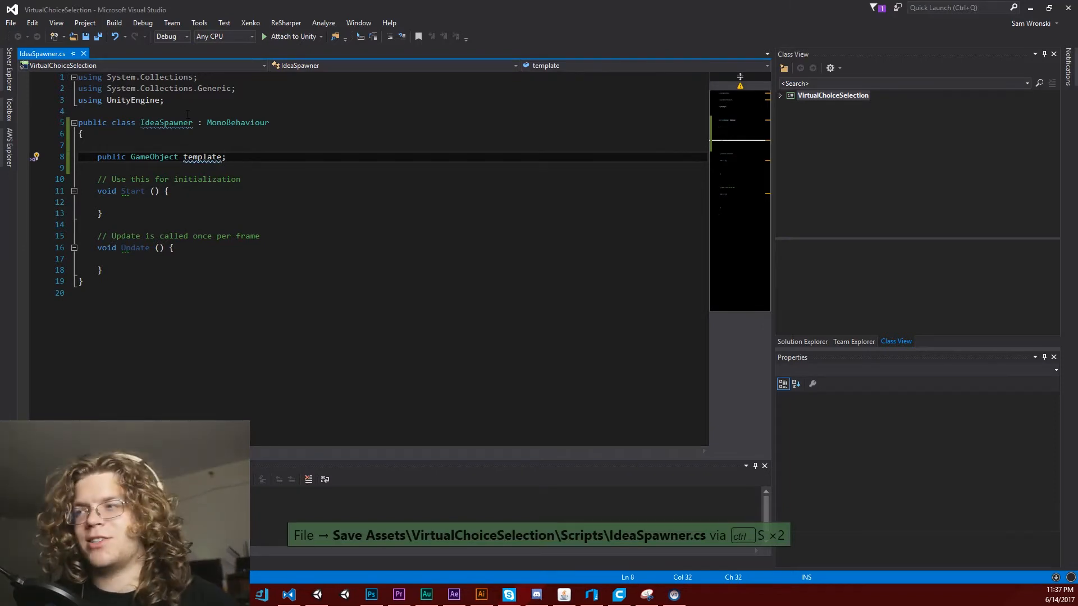
key(ctrl+s)
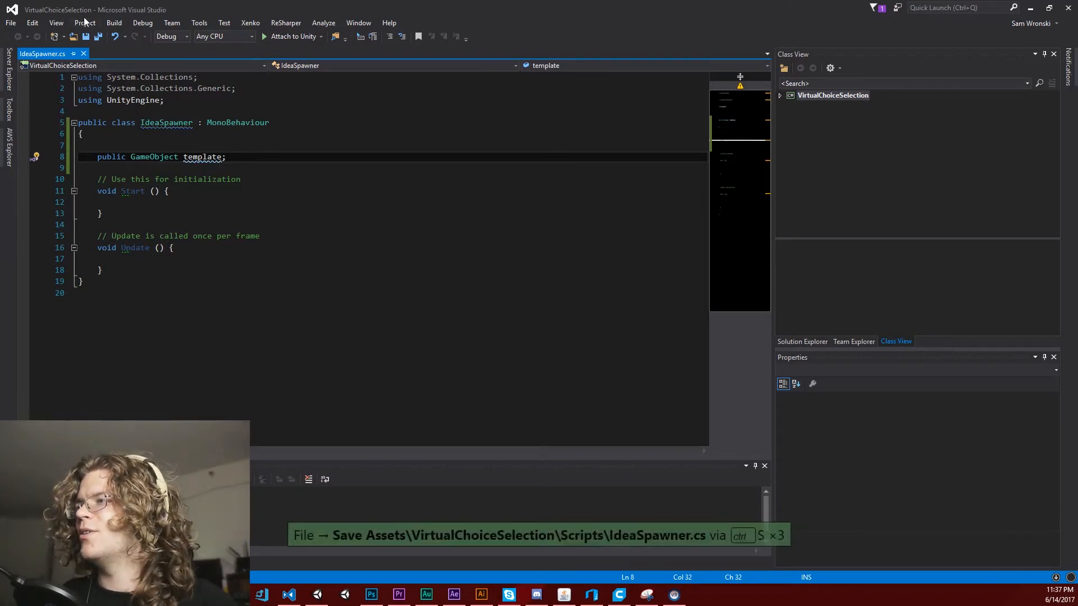
Save all project files, including the IdeaSpawner script
key(ctrl+shift+s)
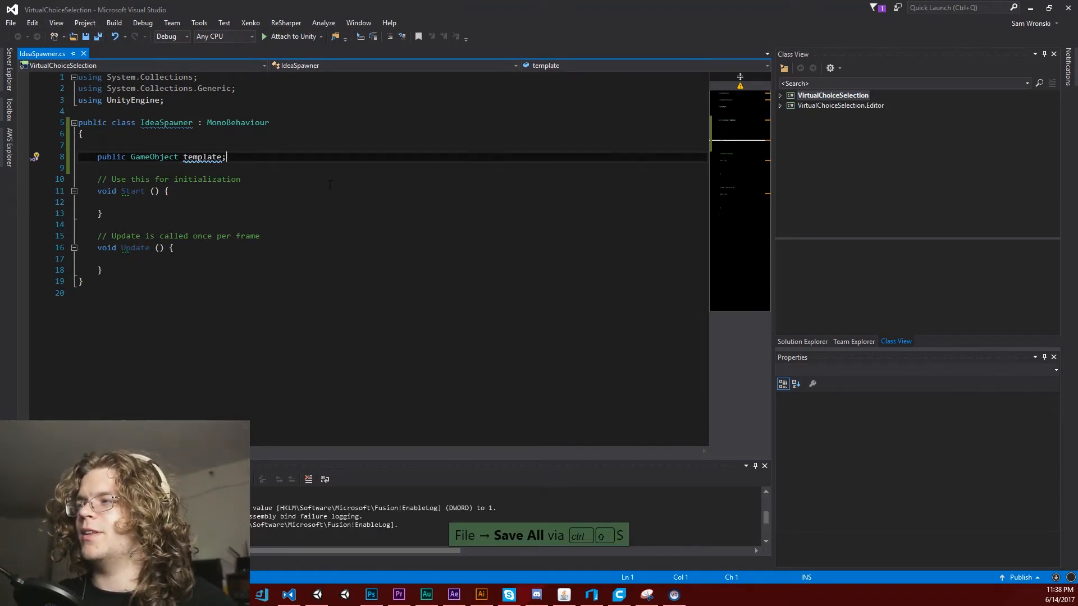
key(Up)
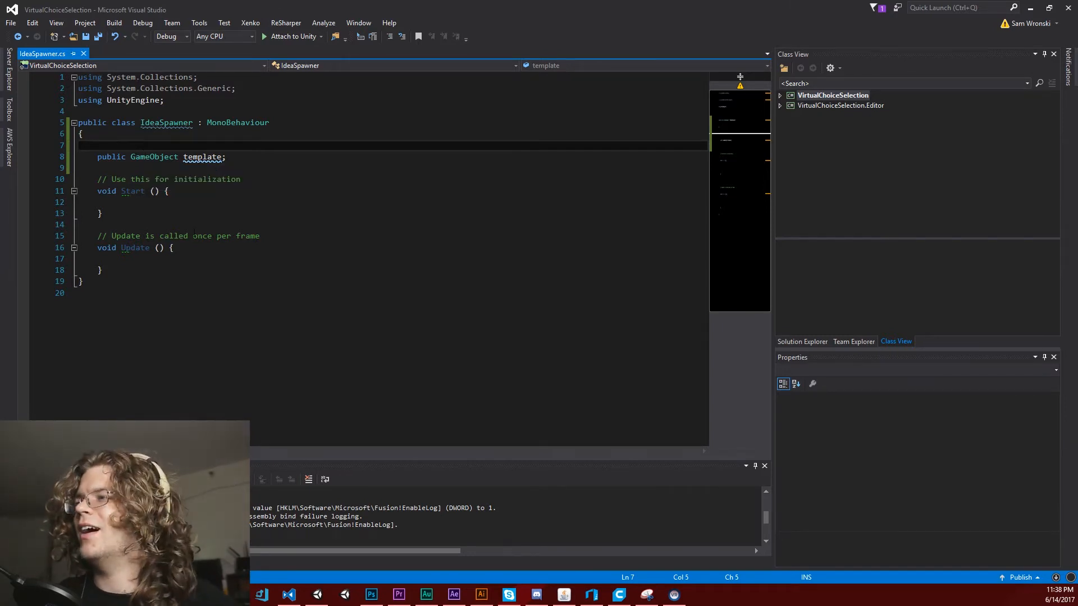
key(ctrl+s)
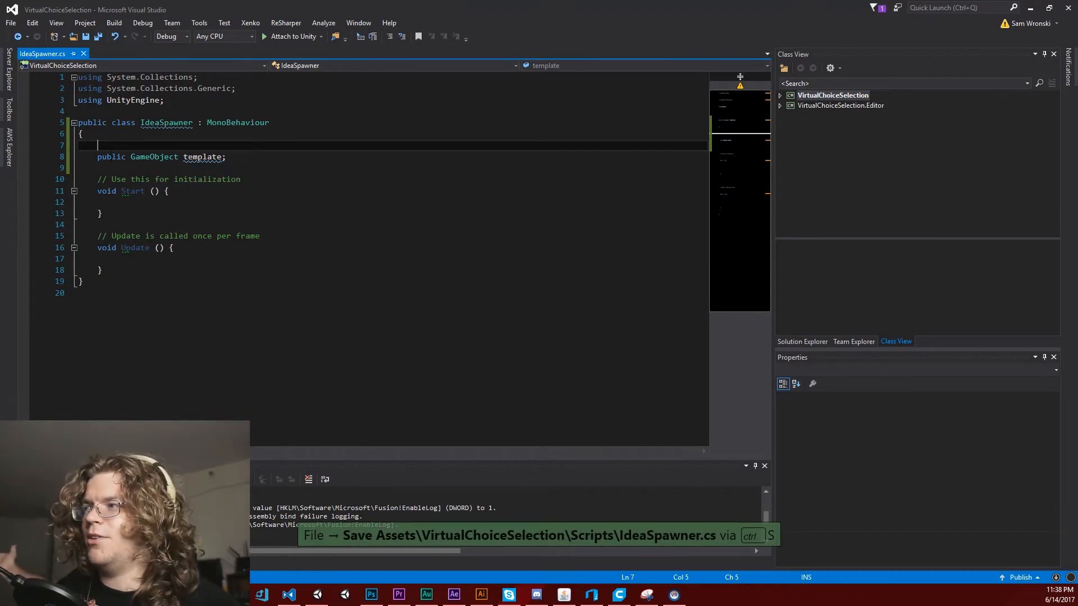
key(ctrl+s)
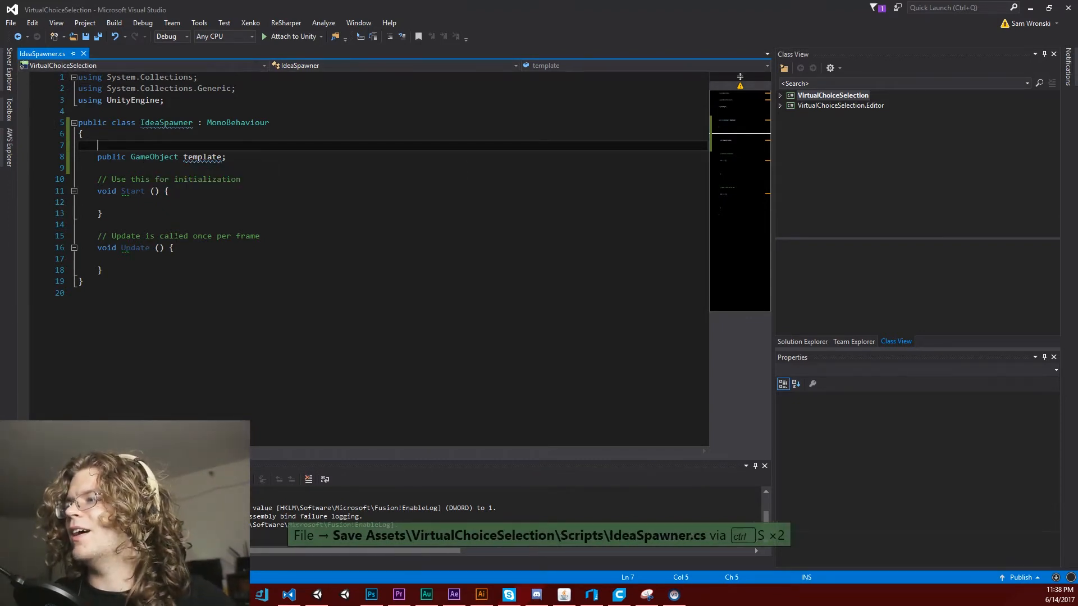
click(157, 213)
click(147, 202)
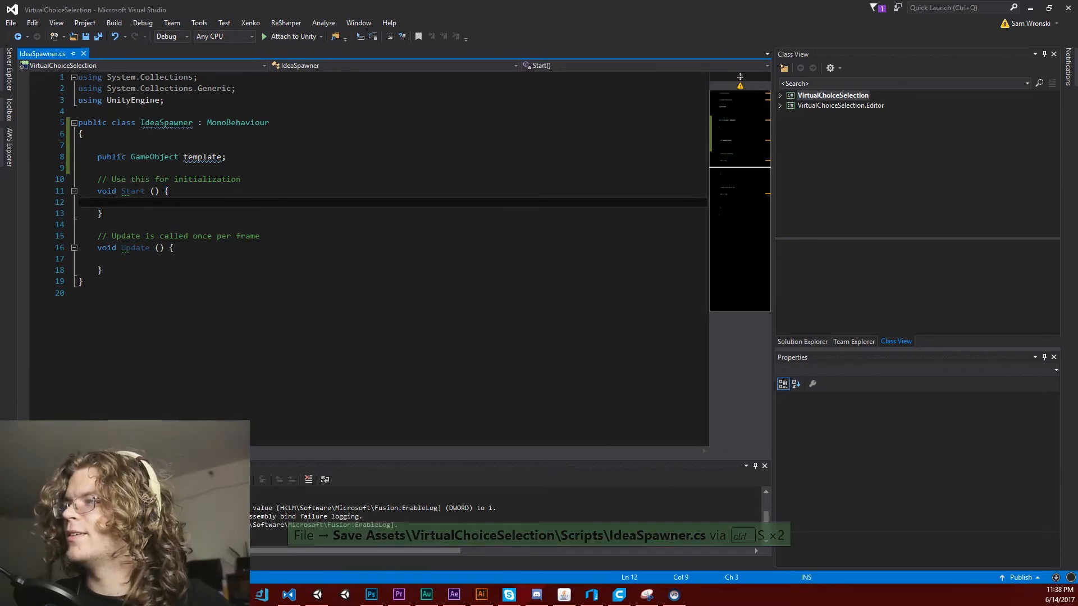
click(205, 156)
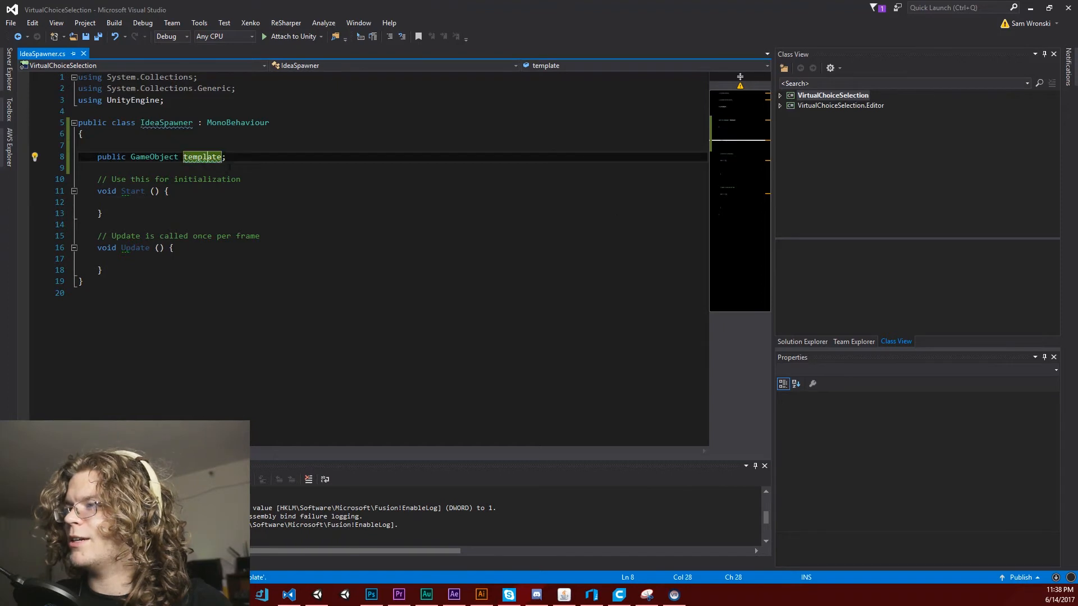
click(152, 204)
click(140, 270)
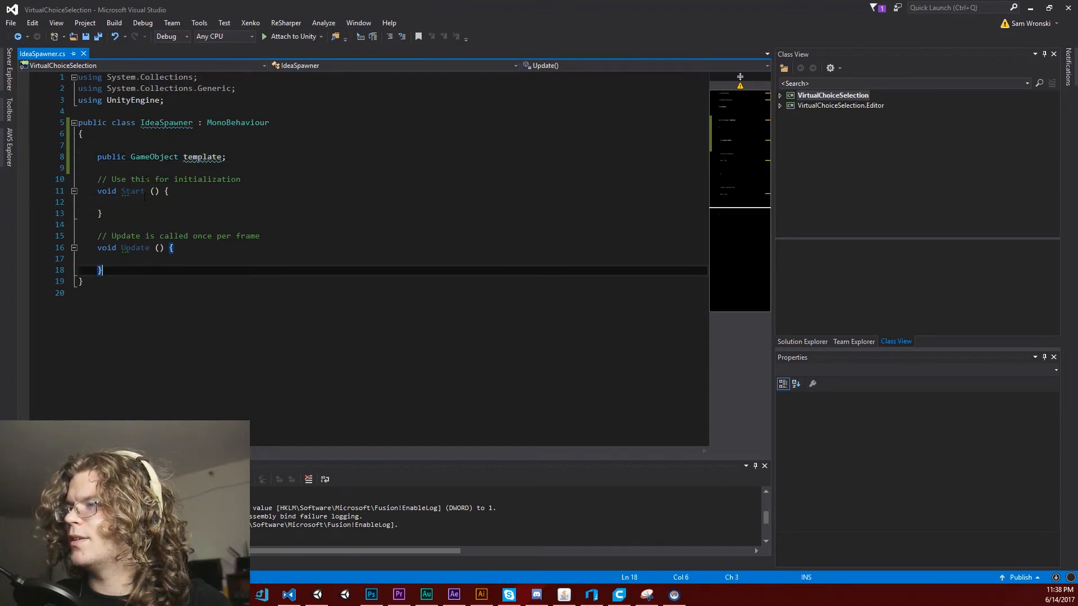
Declare a public float field named spawnRate with default value 4 above the template field and save the script
click(143, 148)
key(Return)
text(pub)
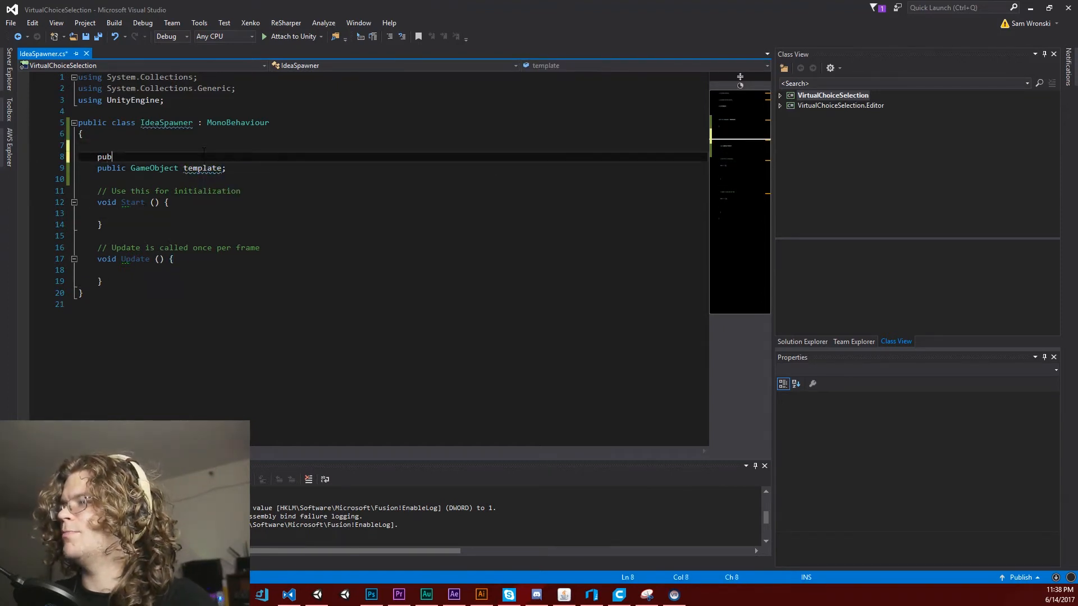
text(lic float spawnR)
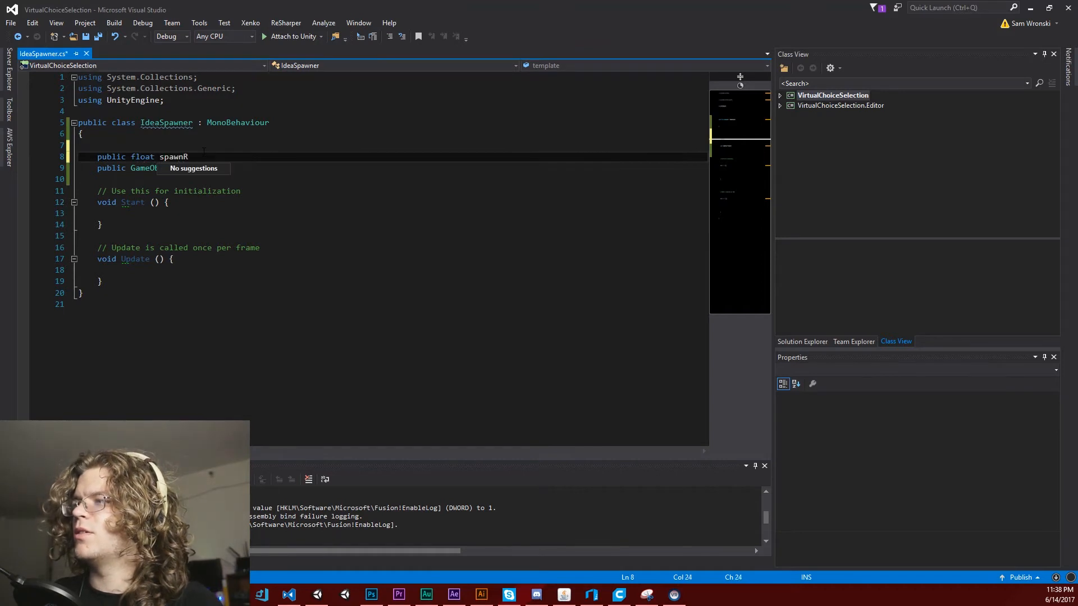
text(ate = 0.25f)
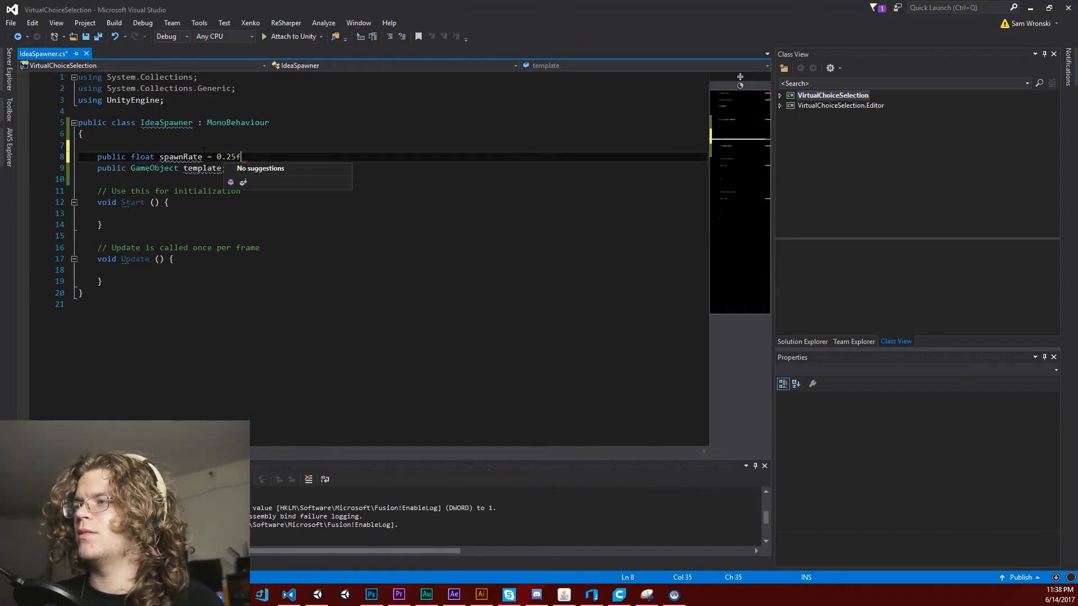
key(BackSpace)
key(BackSpace)
key(BackSpace)
key(BackSpace)
key(BackSpace)
text(4;)
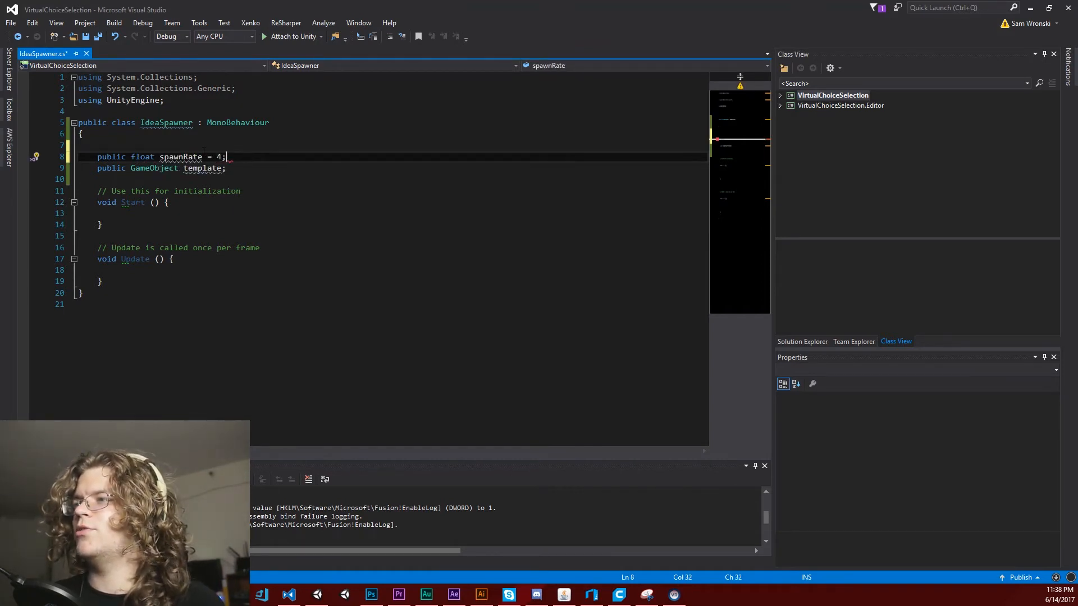
key(ctrl+s)
Set the spawnRate field's default value to 10 and save the script
click(255, 167)
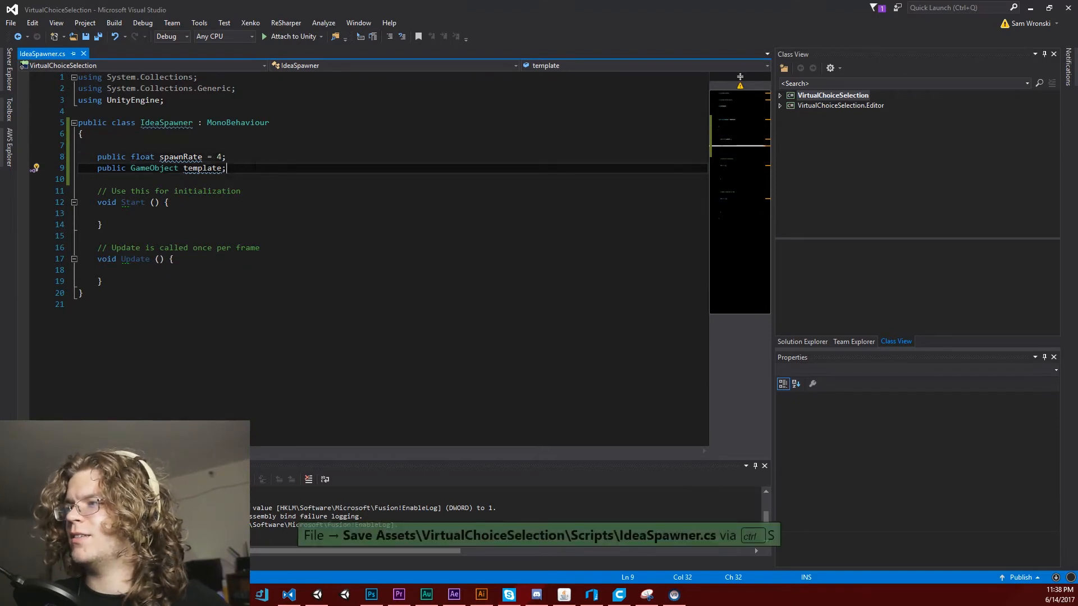
drag(222, 157, 217, 158)
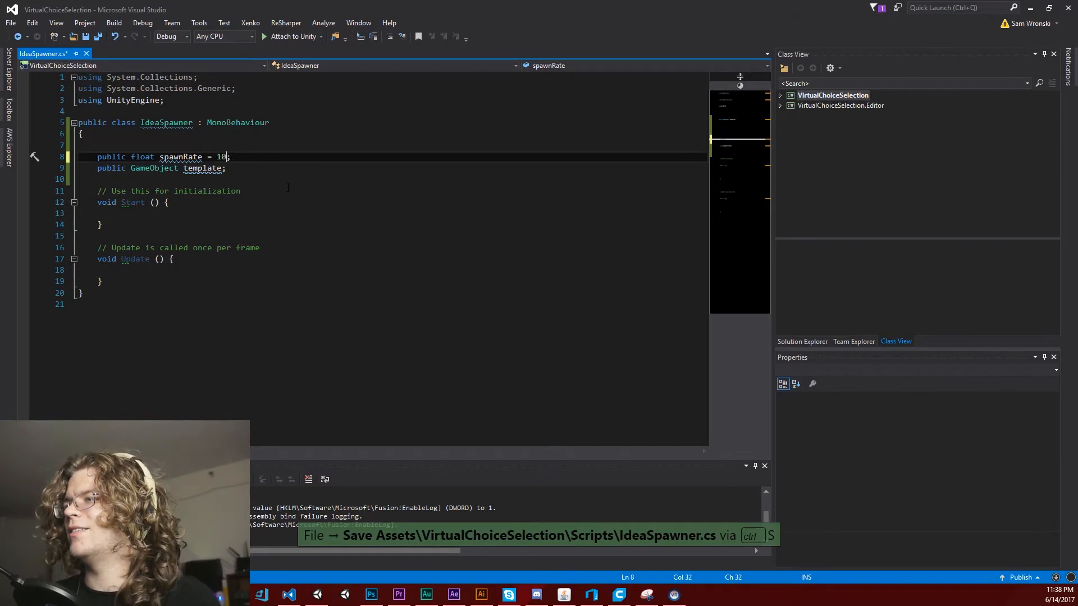
key(ctrl+s)
Declare a private float field named timerSpan, one blank line below the template field, and save the script
click(264, 168)
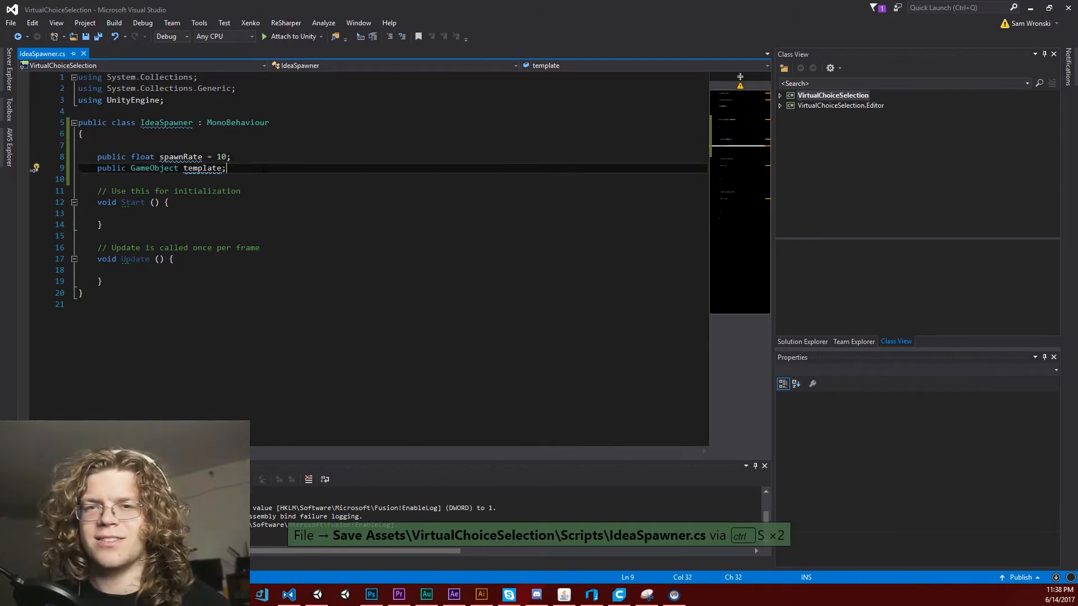
key(ctrl+s)
key(Return)
key(Return)
text(p)
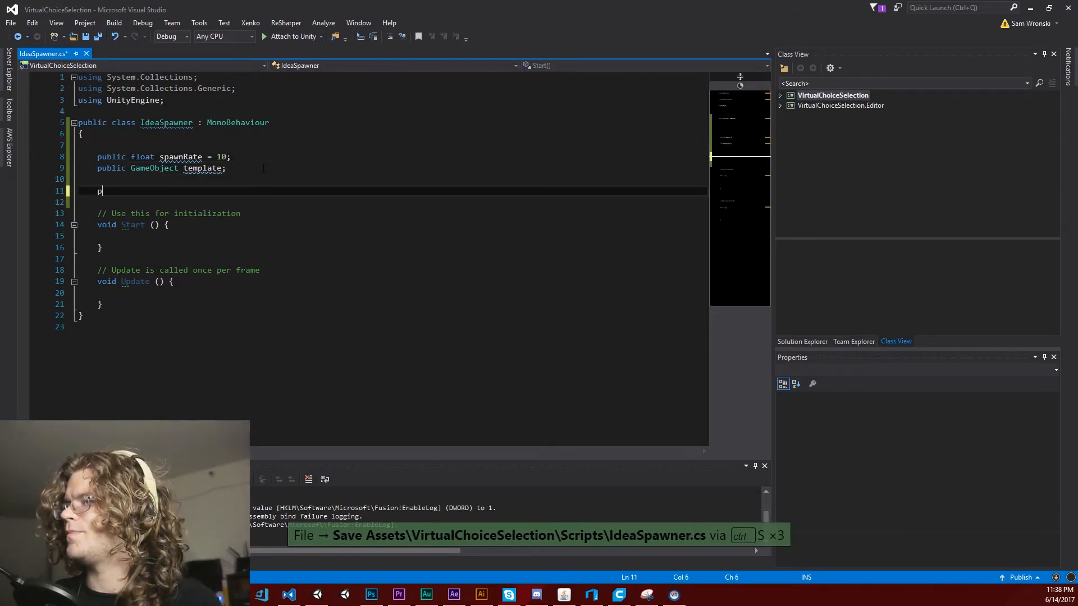
text(ublic)
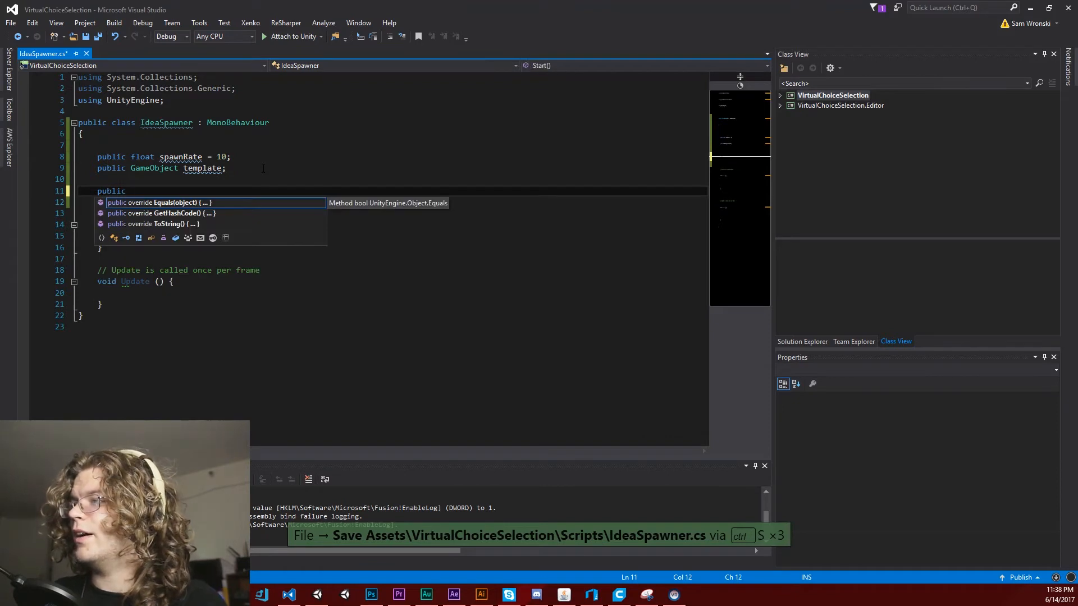
key(BackSpace)
key(BackSpace)
key(BackSpace)
key(BackSpace)
key(BackSpace)
key(BackSpace)
text(rivatef lo)
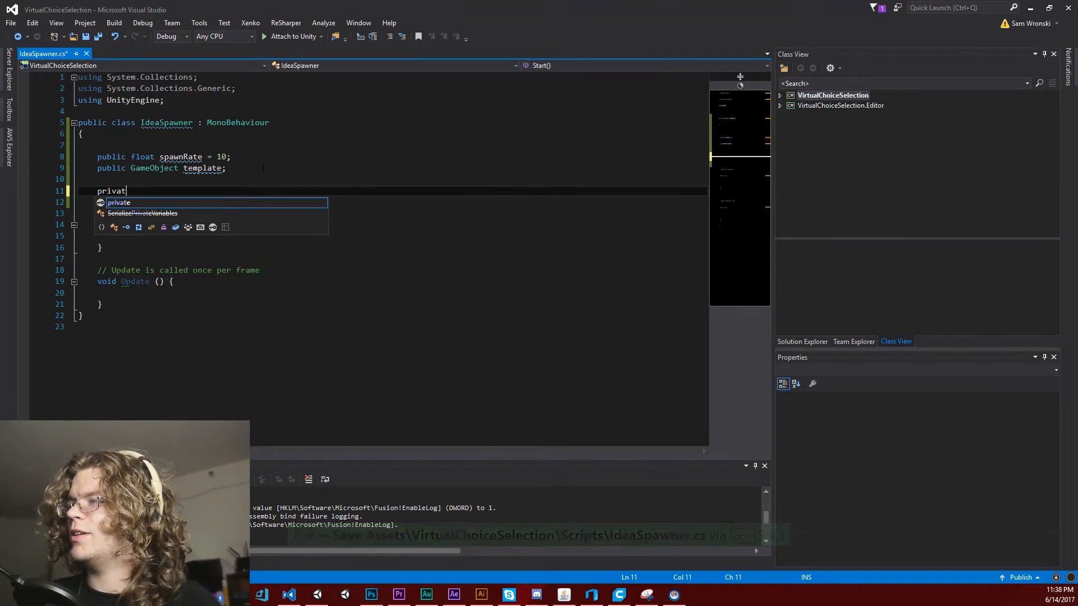
key(BackSpace)
key(BackSpace)
key(BackSpace)
key(BackSpace)
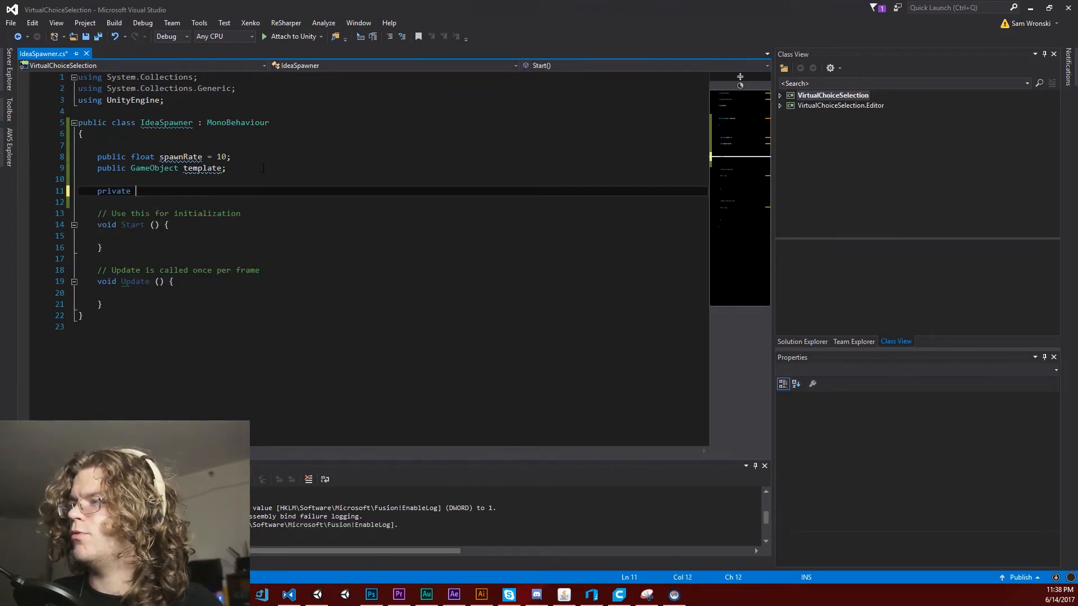
text(float )
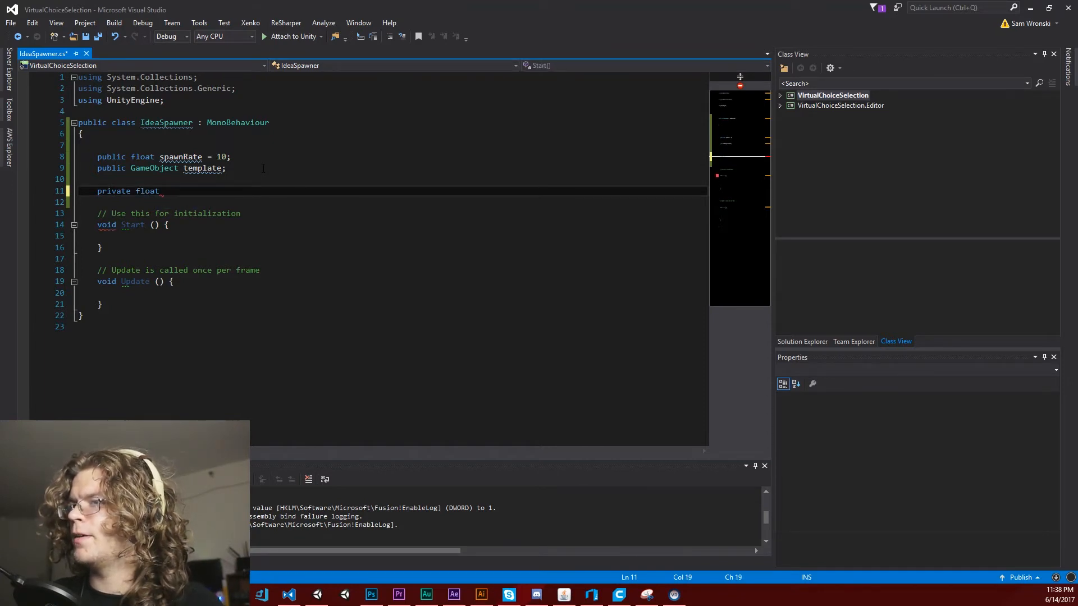
text(timer)
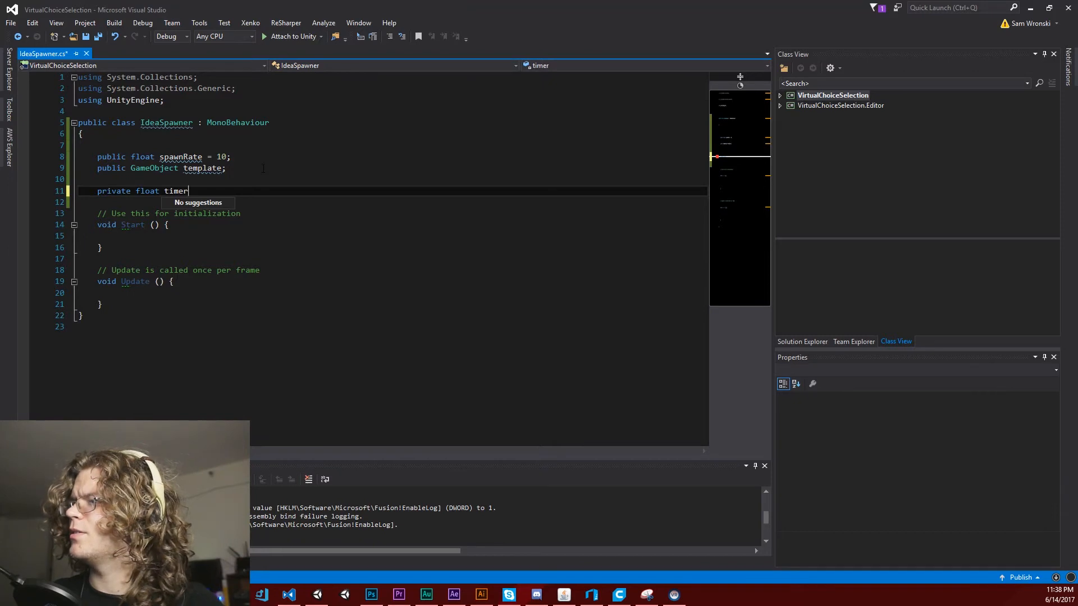
text(Spaw)
text(n =)
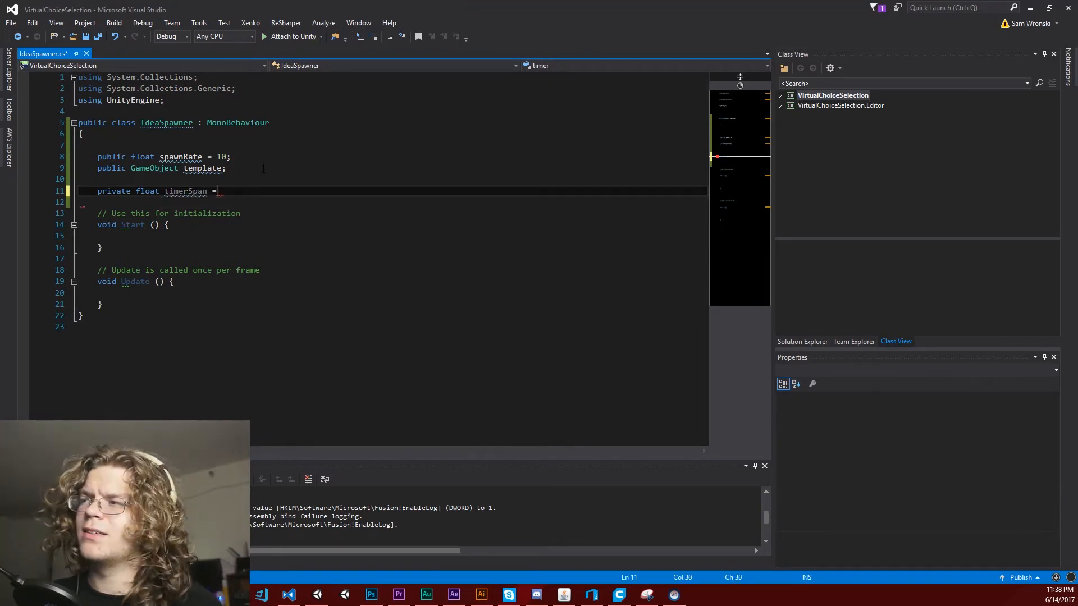
key(BackSpace)
key(BackSpace)
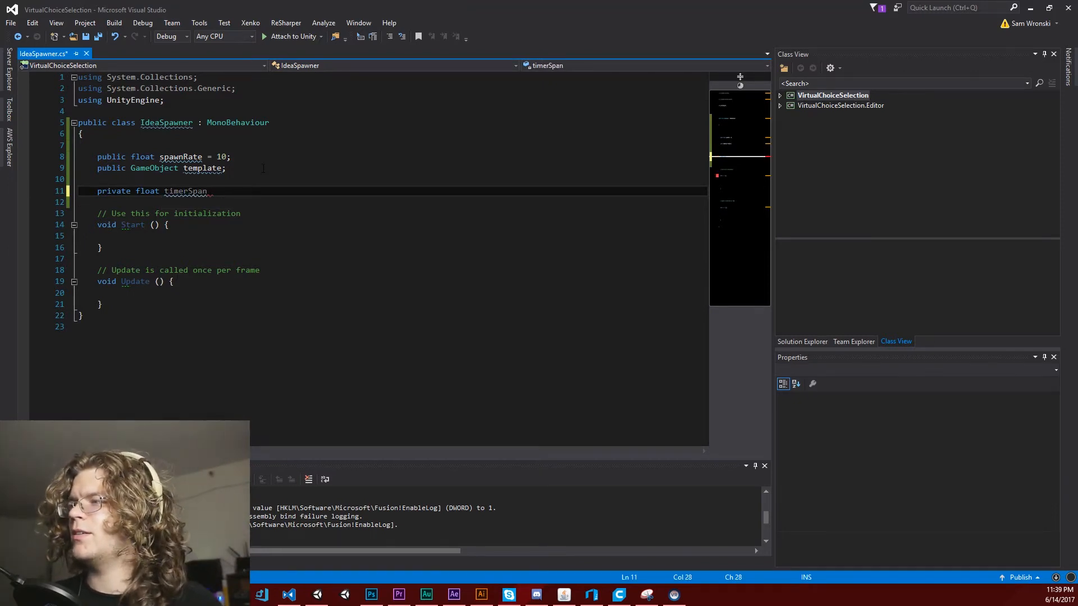
text(;)
key(ctrl+s)
Declare a private float field named timer directly below timerSpan and save the script
key(Return)
text(private float ti)
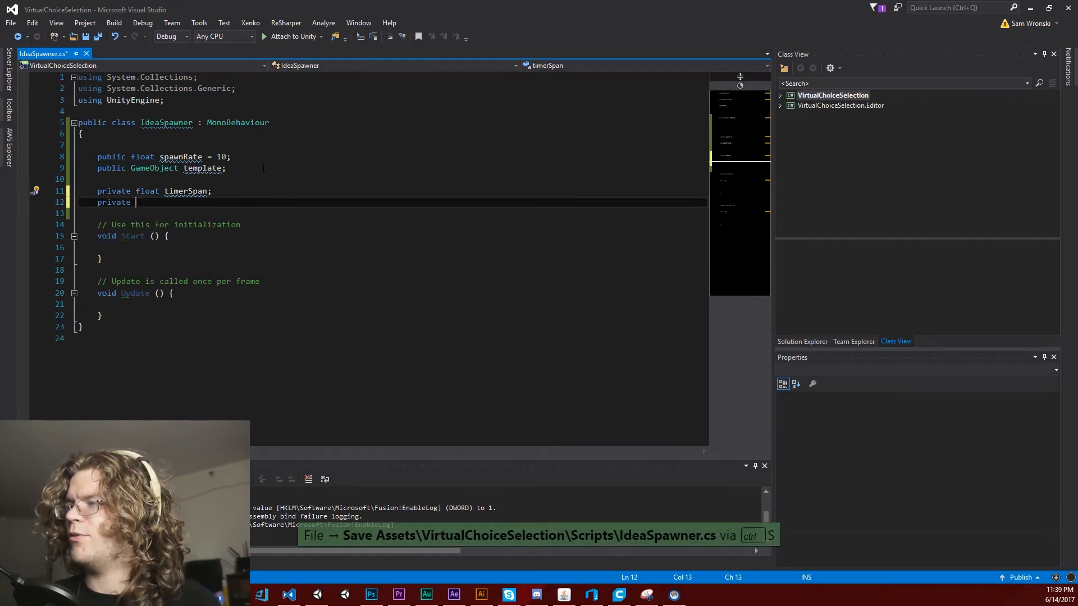
text(mer;)
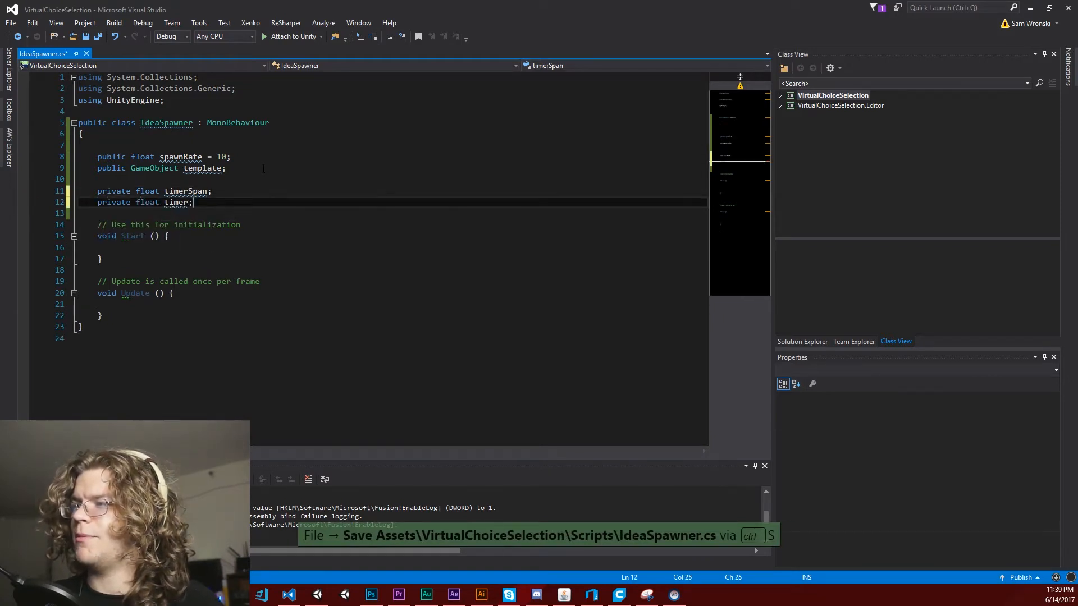
key(ctrl+s)
In the Start method, assign timerSpan = 1 / (float) spawnRate; and save the script
key(Down)
key(Down)
key(Down)
key(Down)
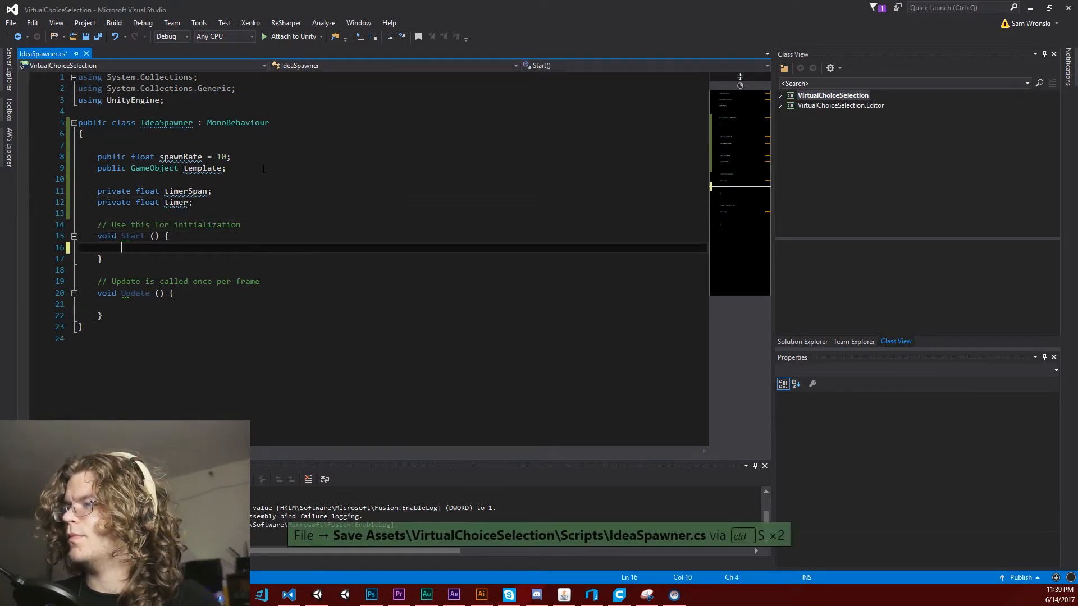
text(timerSpan = s)
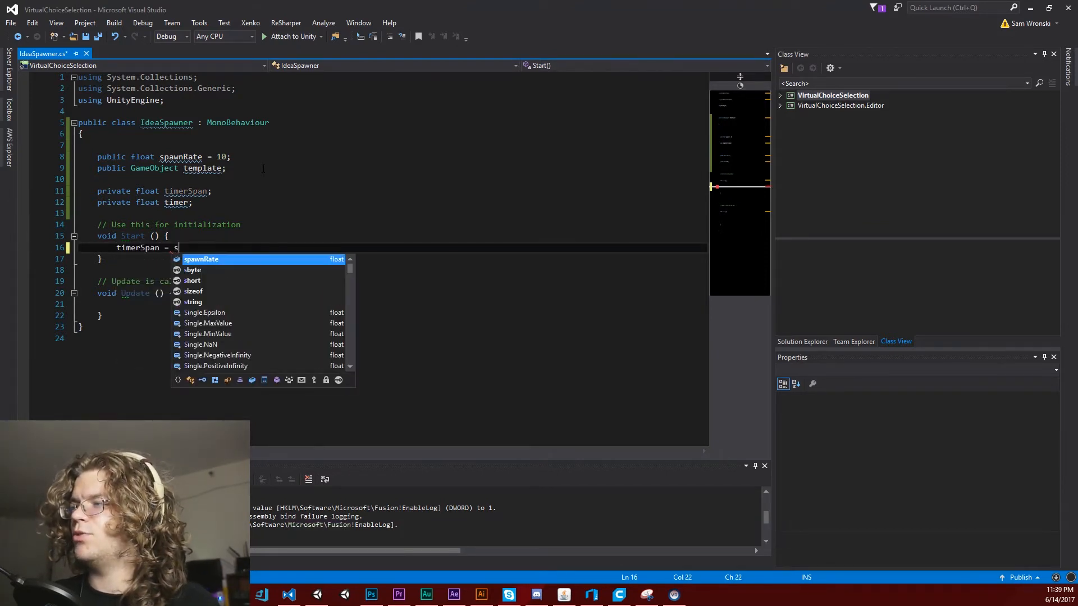
key(Escape)
text(1 )
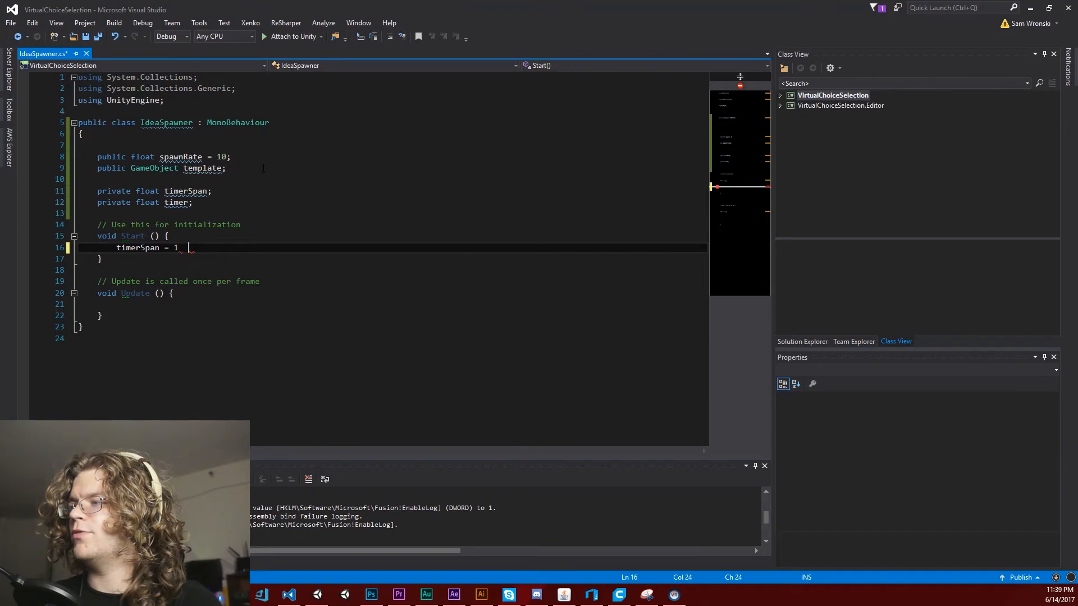
text(/ (float) spawn)
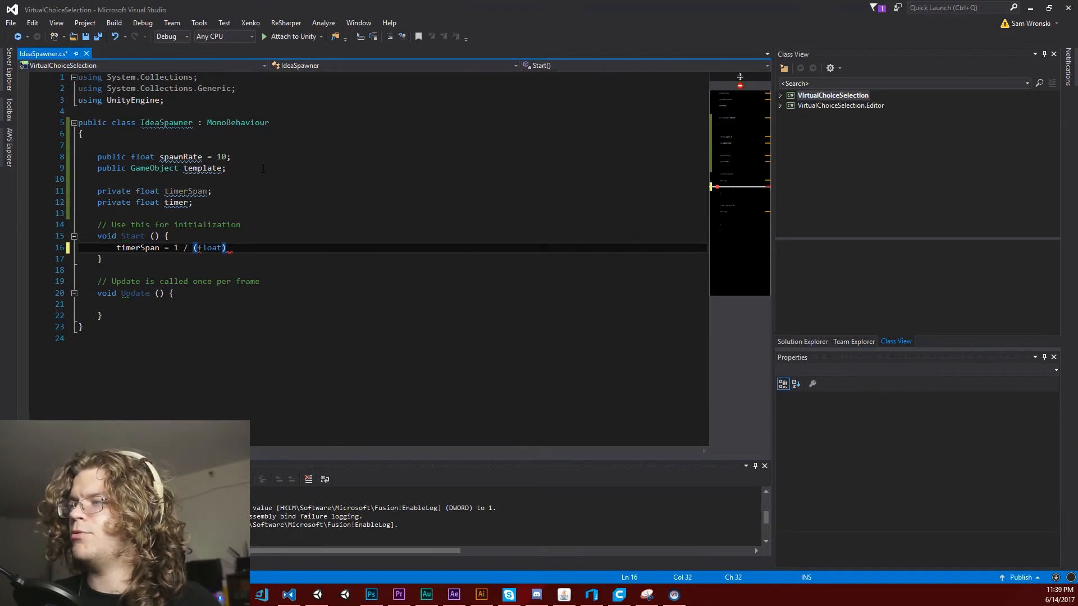
text(Rate;)
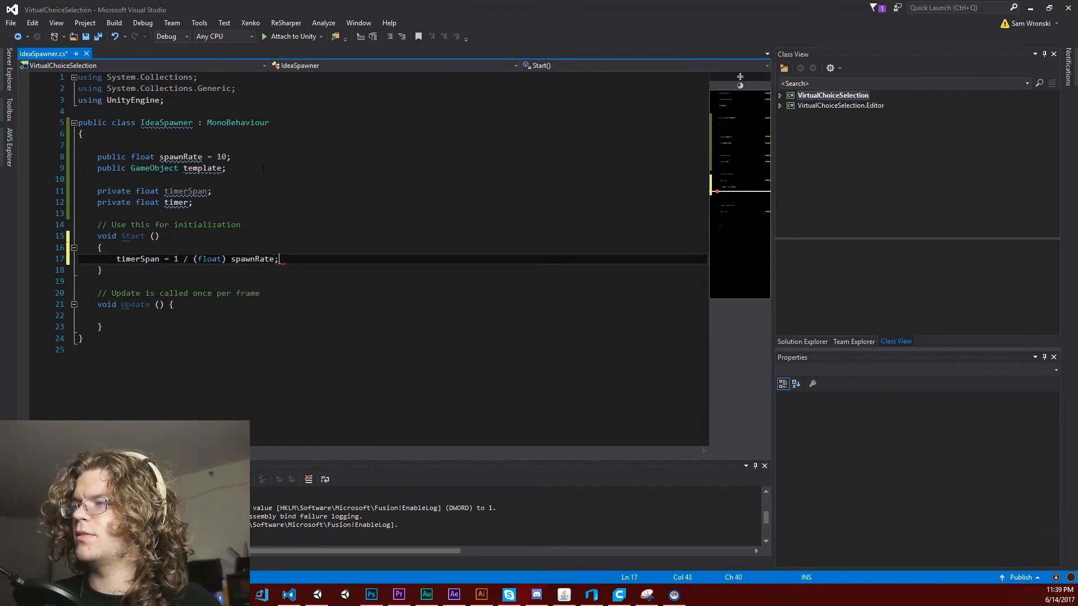
key(ctrl+s)
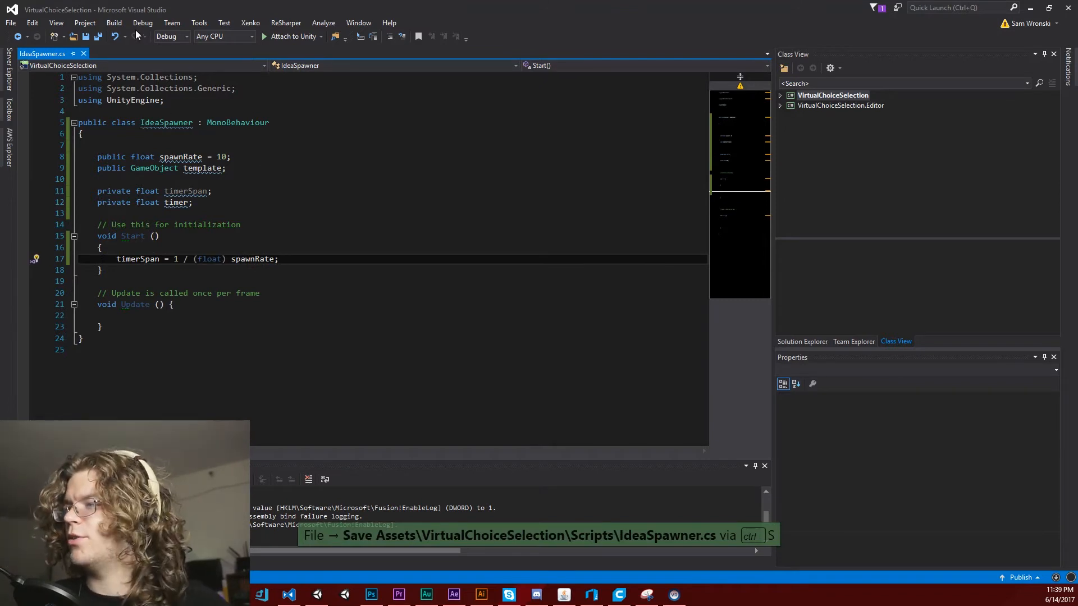
Review the timerSpan calculation in Start against the spawnRate default and save the script again
drag(278, 259, 116, 259)
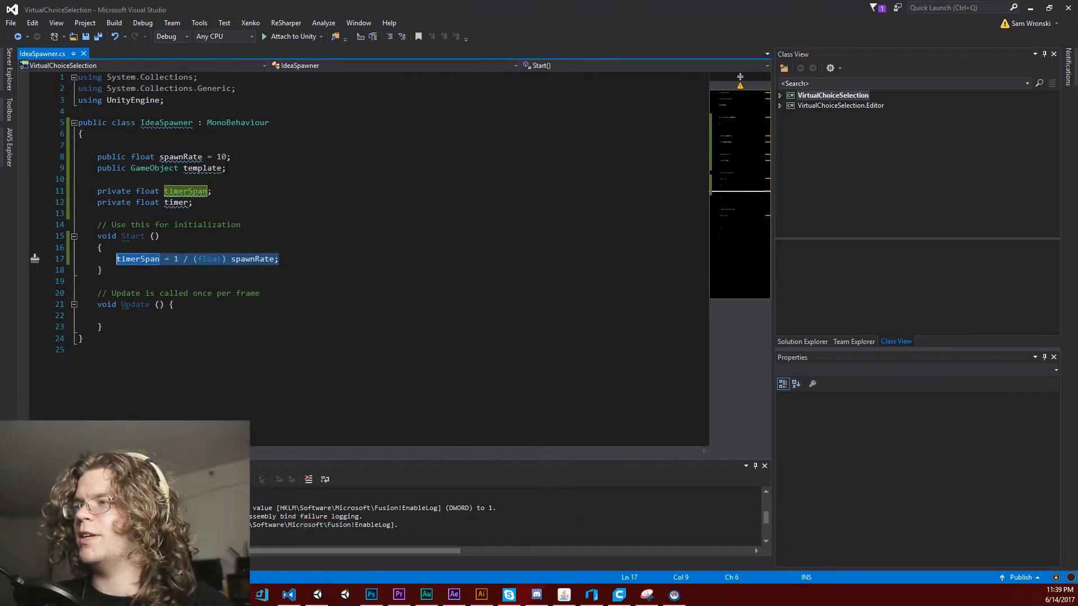
double_click(221, 157)
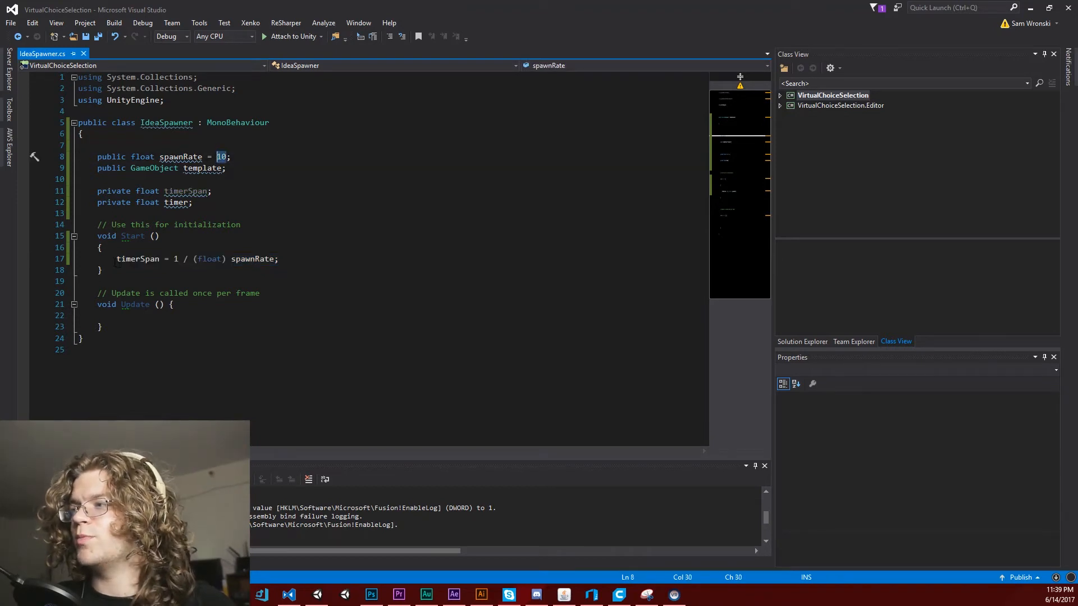
drag(116, 259, 279, 260)
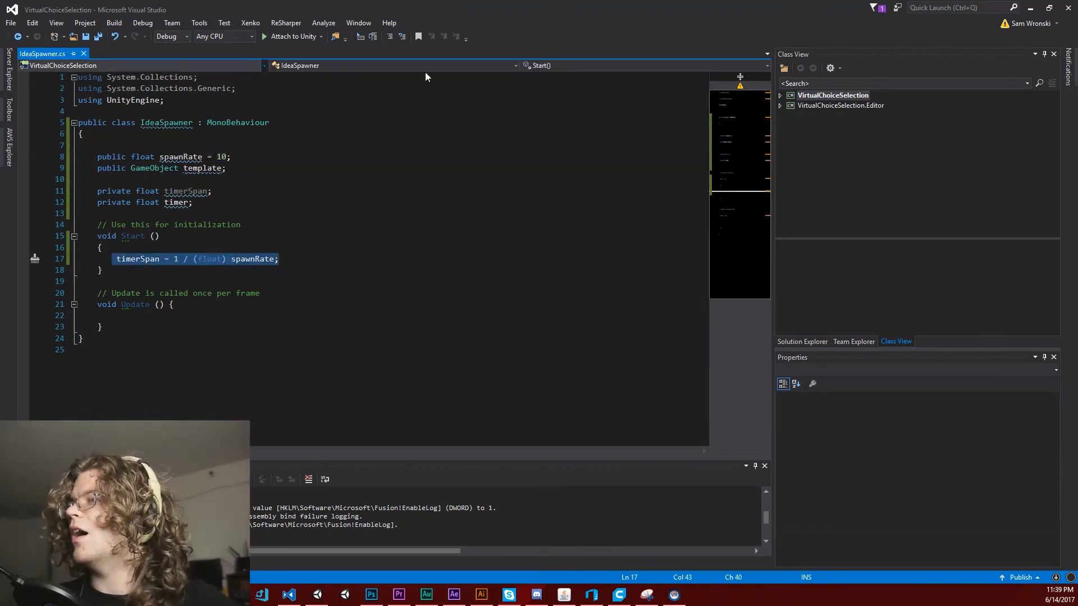
click(253, 247)
double_click(253, 259)
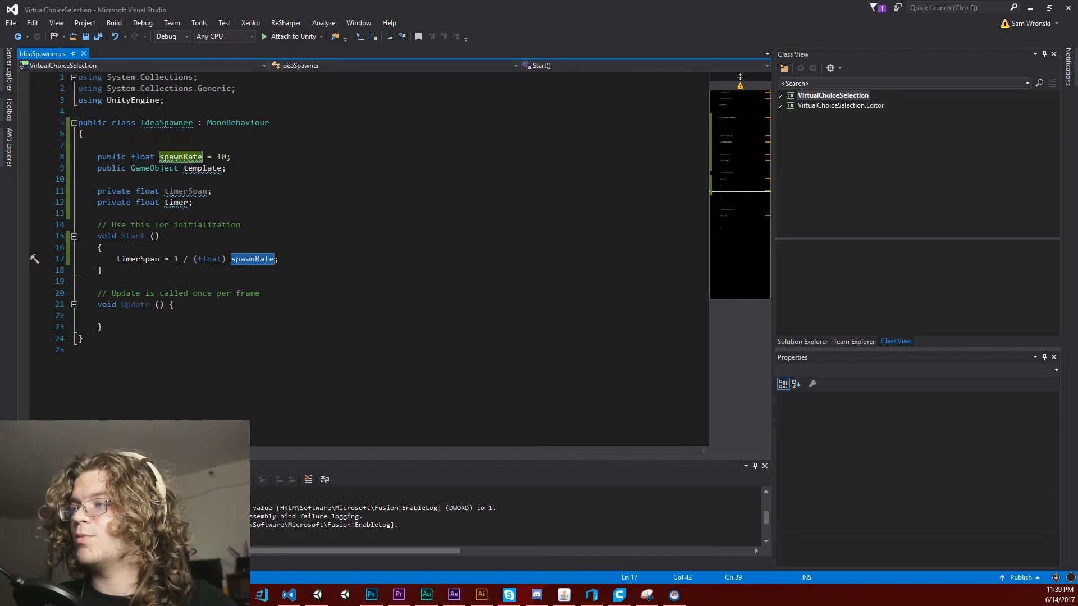
click(174, 259)
key(ctrl+s)
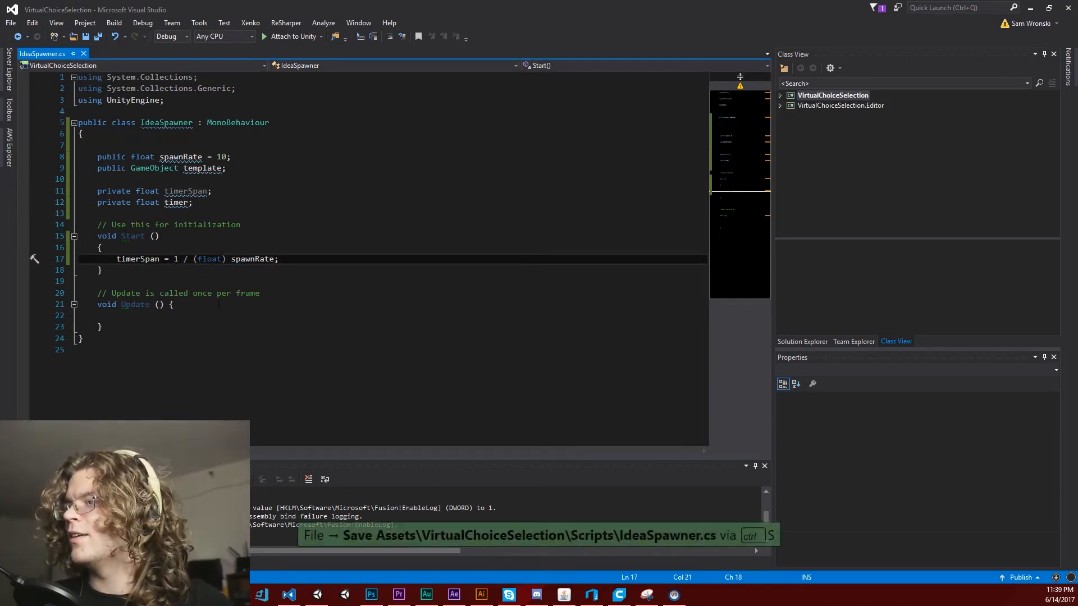
Initialize the timer in Start with timer = 0; below the timerSpan assignment and save the script
key(Return)
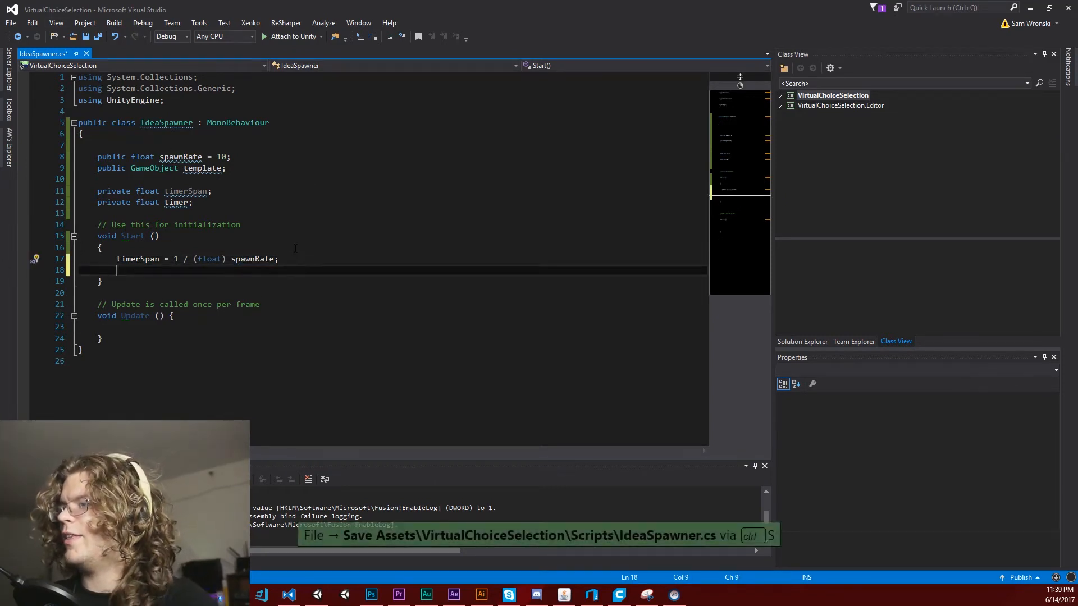
text(timer = 0;)
key(ctrl+s)
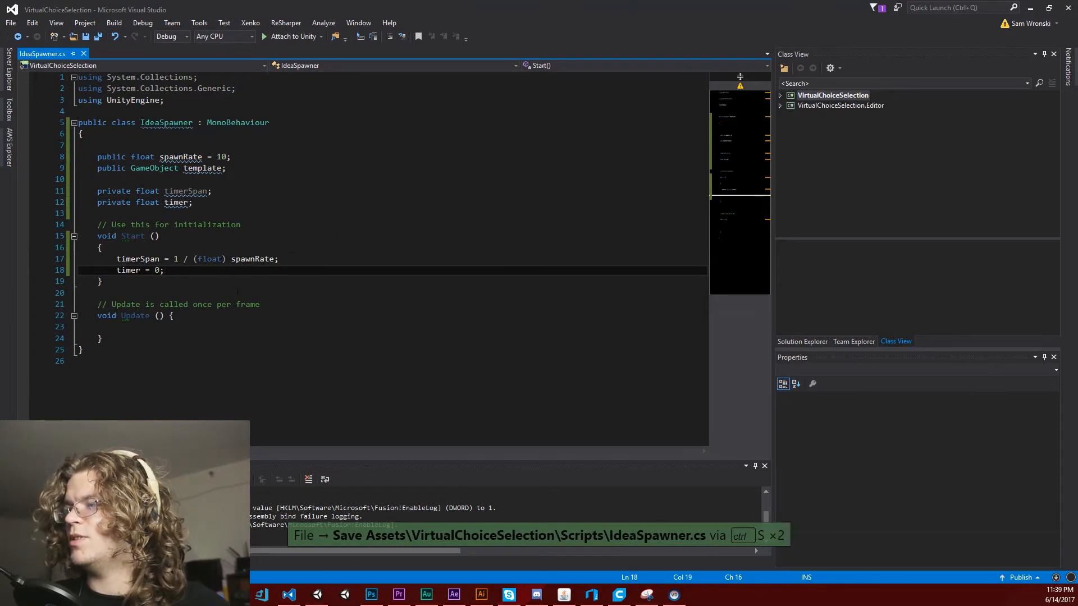
In the Update method, add timer -= Time.deltaTime; and save the script
click(119, 328)
text(tiu)
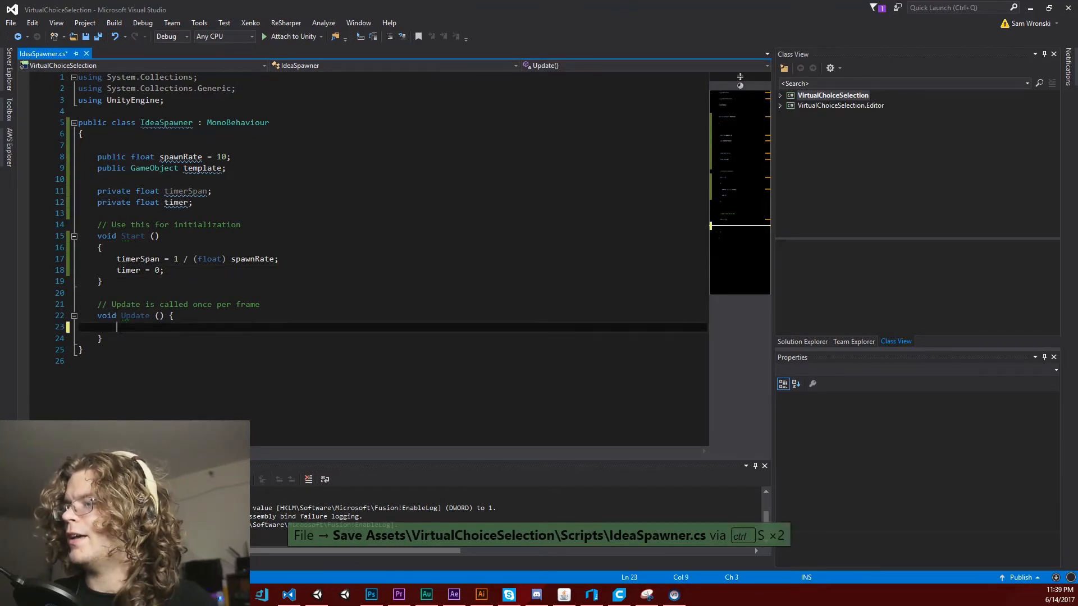
key(BackSpace)
text(mer -=)
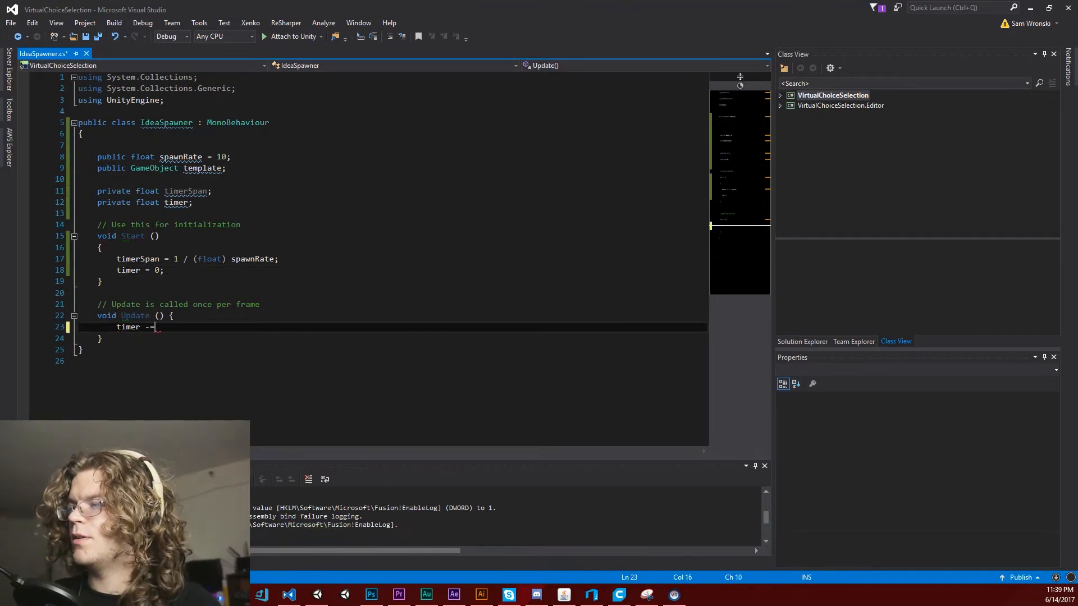
text( Time.deltaTime;)
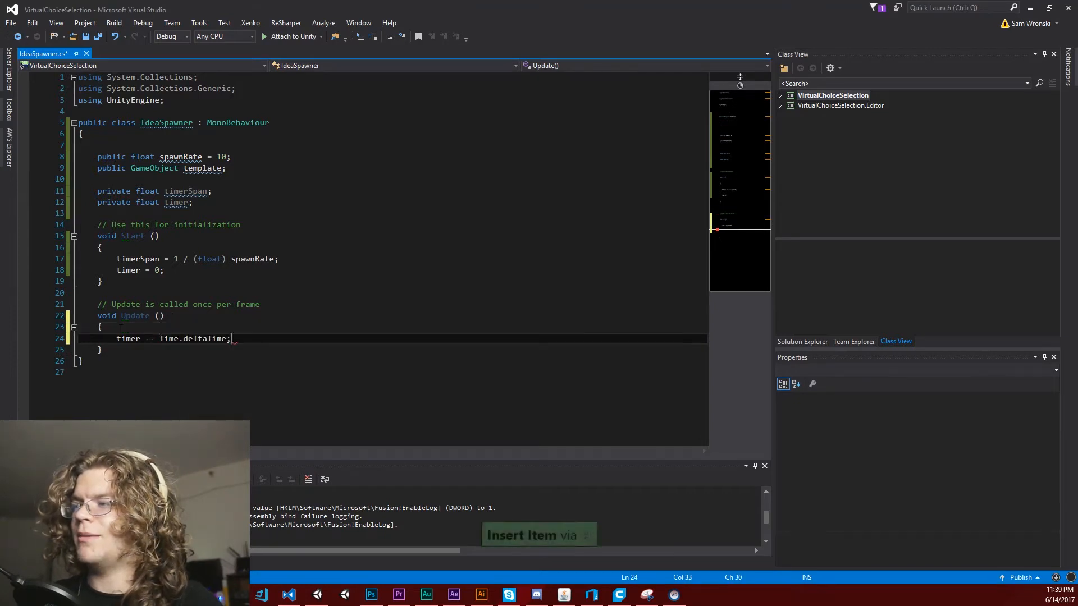
key(ctrl+s)
Below the timer decrement in Update, add an empty if (timer < 0) block and save the script
key(Return)
text(if t)
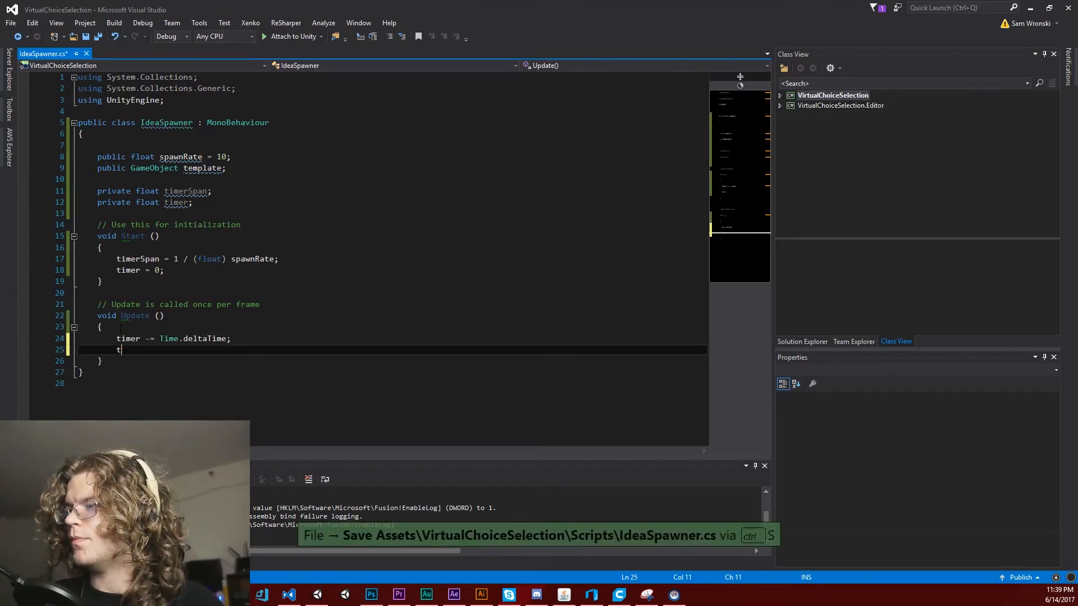
key(BackSpace)
text(()
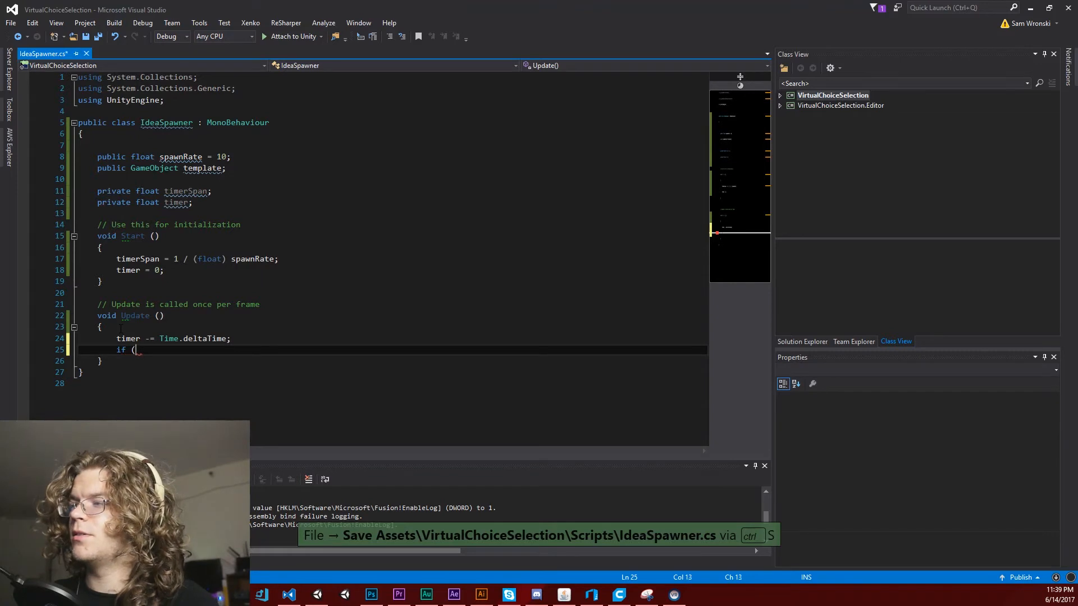
text(timer < 0) {)
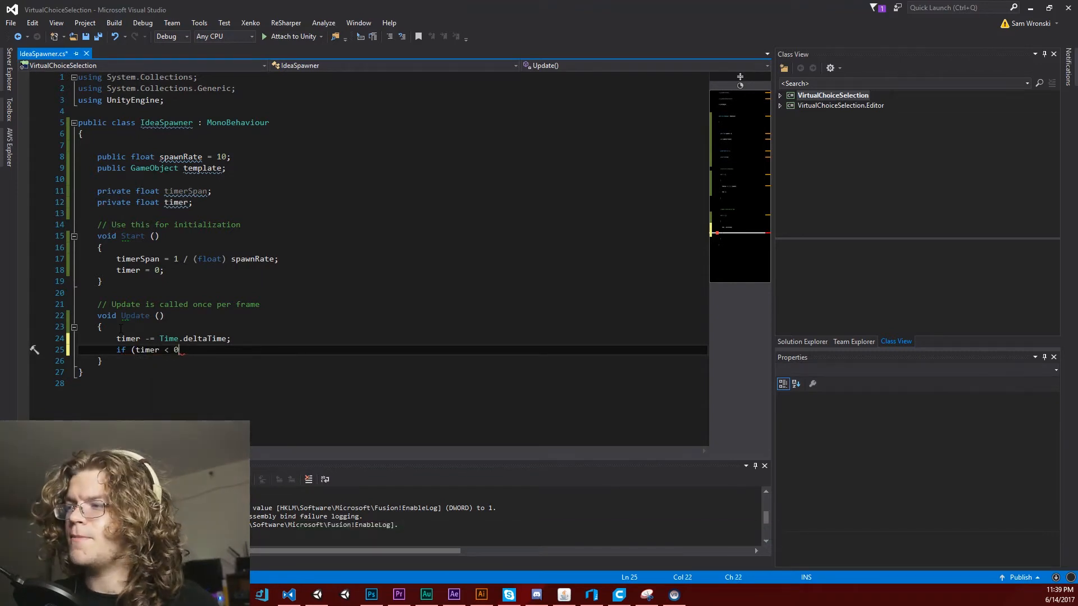
key(Return)
key(Return)
text(})
key(Up)
key(ctrl+s)
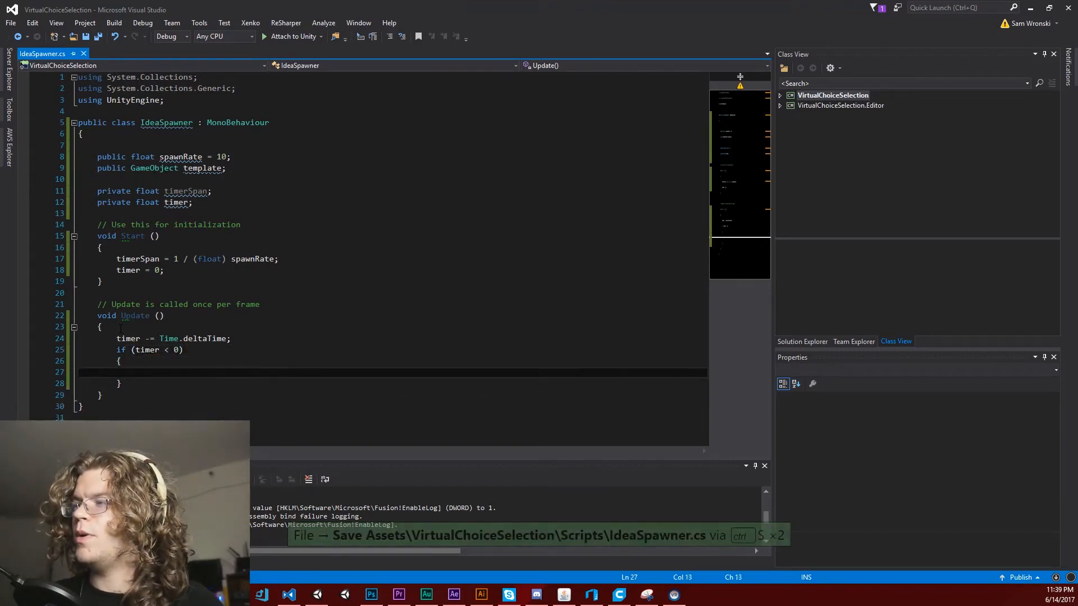
text(s)
key(BackSpace)
text(t)
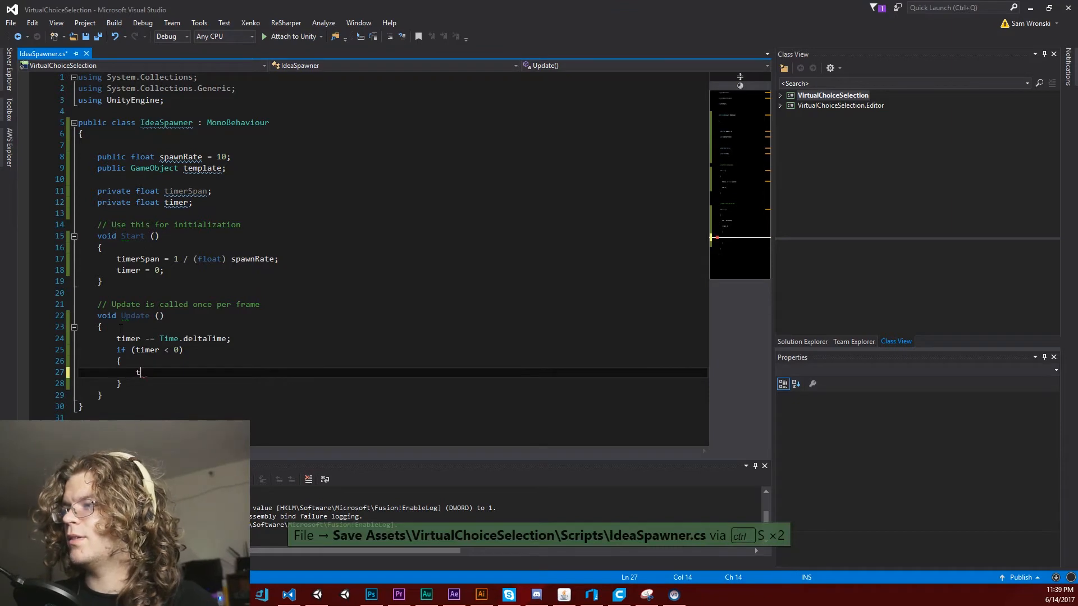
text(emp)
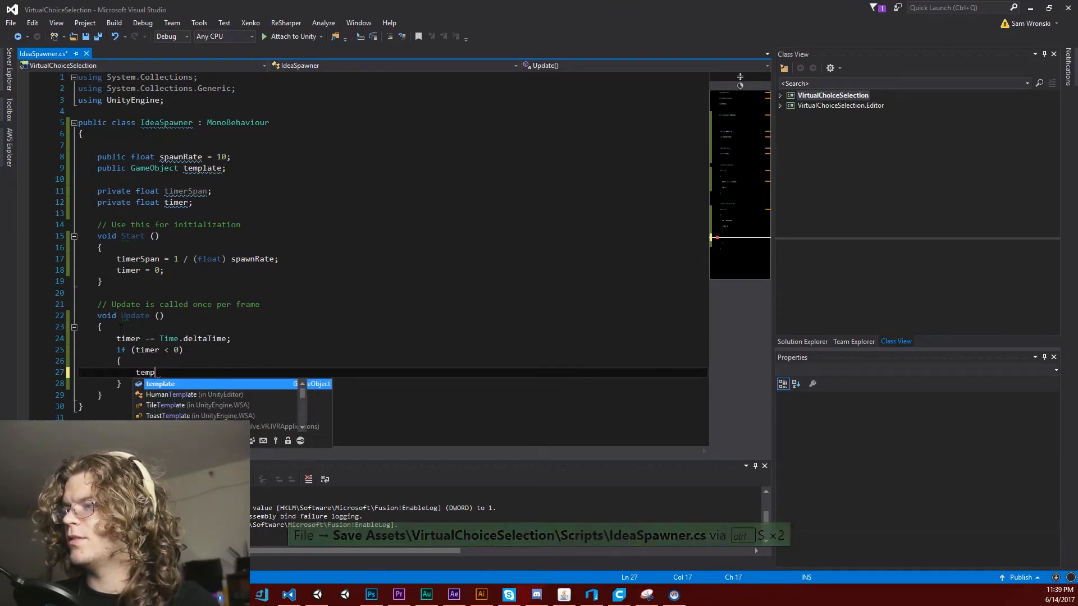
key(BackSpace)
key(BackSpace)
key(BackSpace)
key(BackSpace)
Inside the timer < 0 block, add a //spawn comment followed by timer = timerSpan; and save the script
text(//spawn)
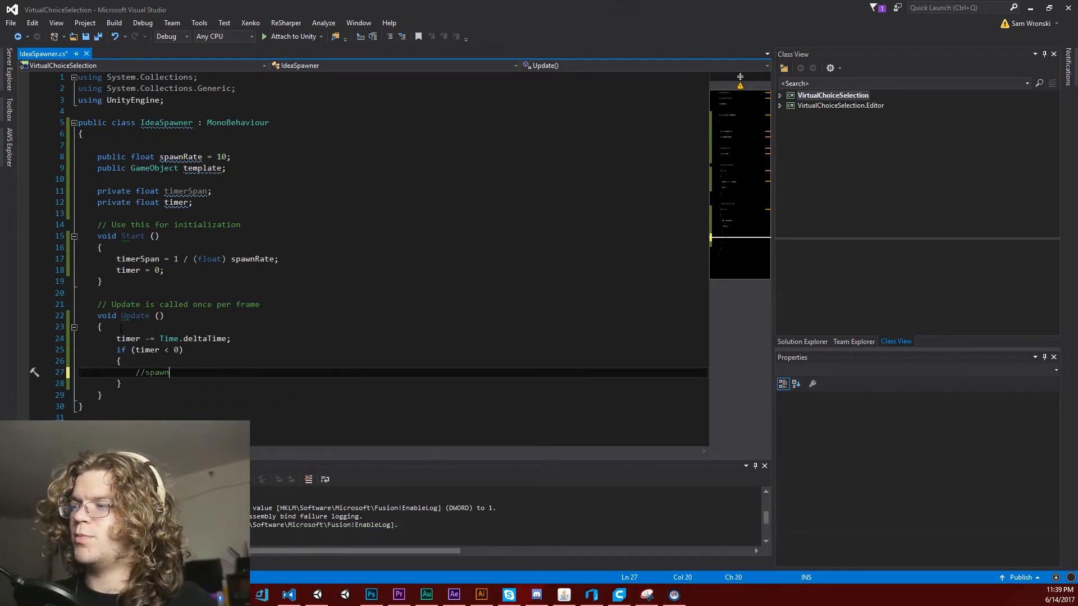
key(Return)
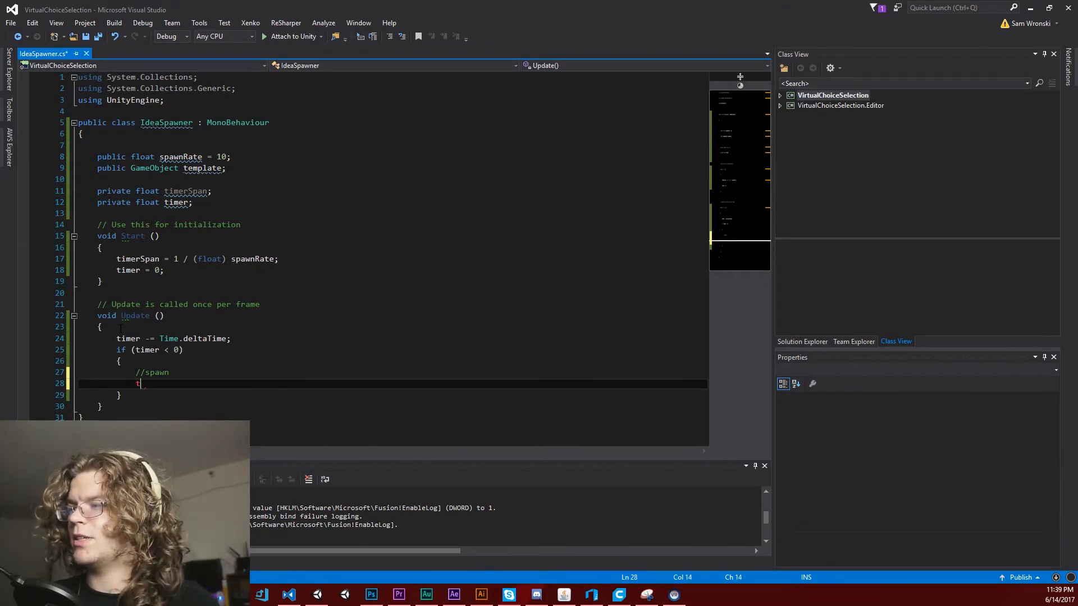
text(timer = t)
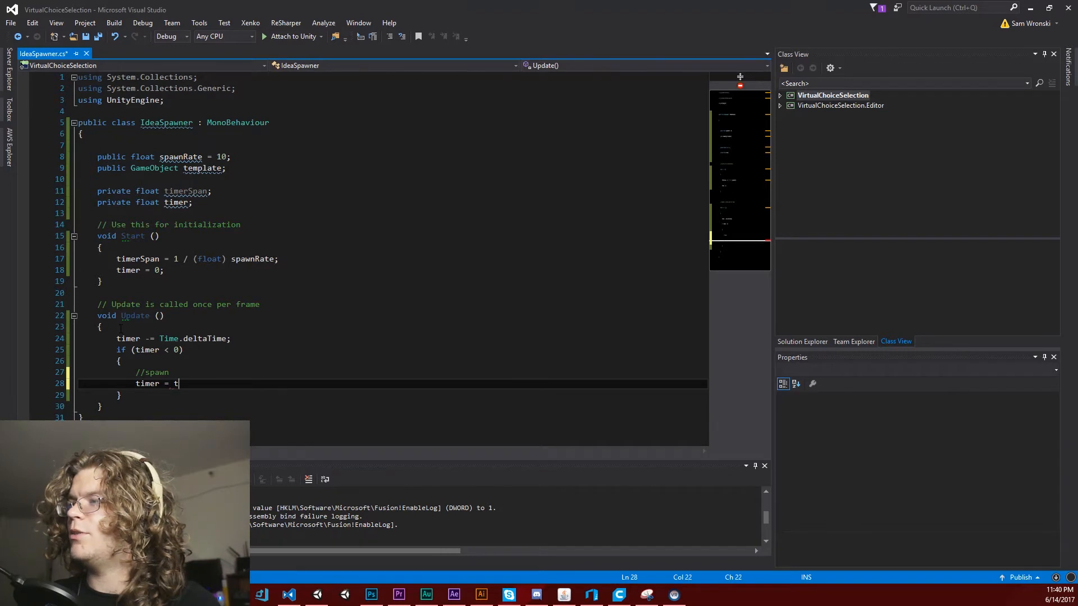
text(imerSpan;)
key(ctrl+s)
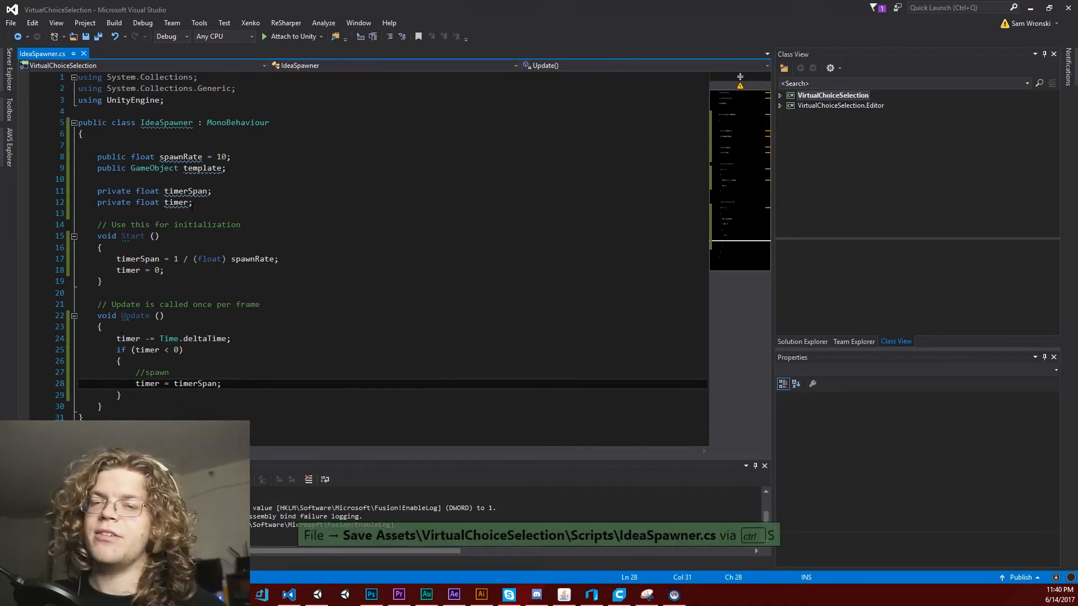
key(ctrl+s)
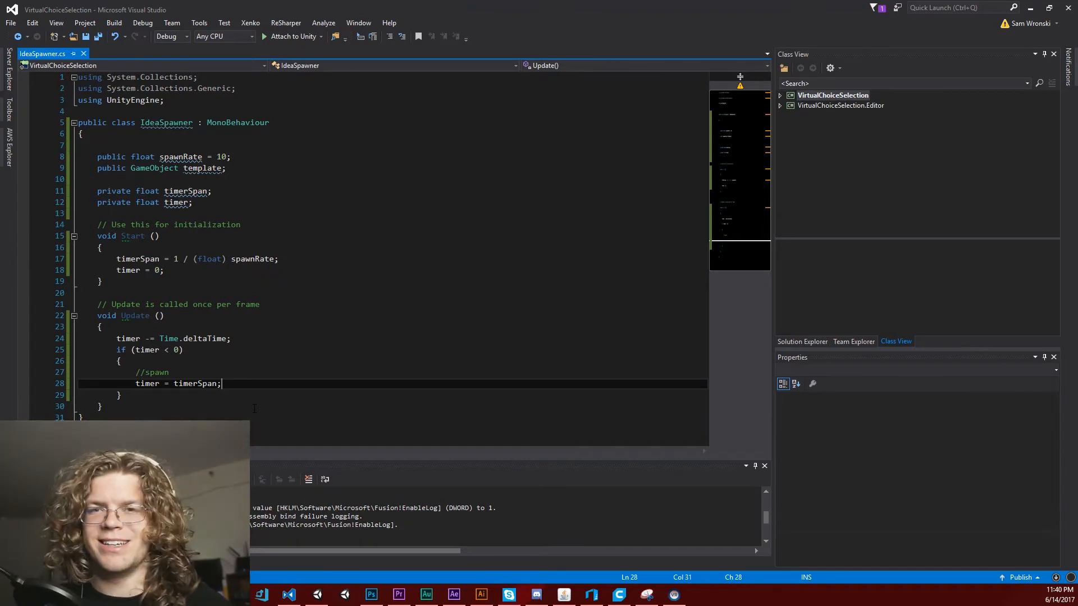
click(194, 372)
key(ctrl+s)
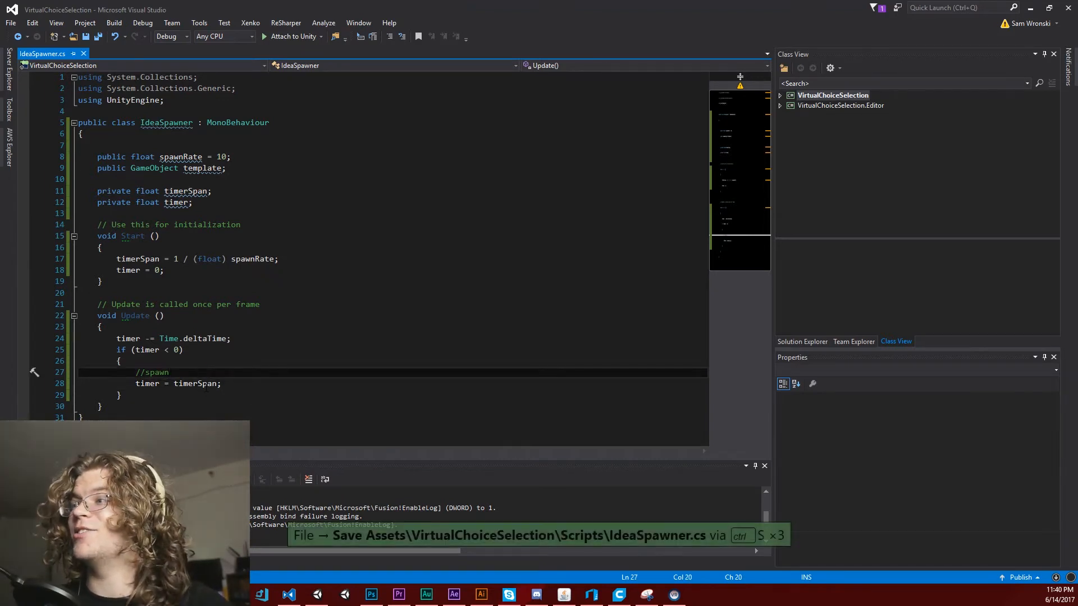
key(ctrl+s)
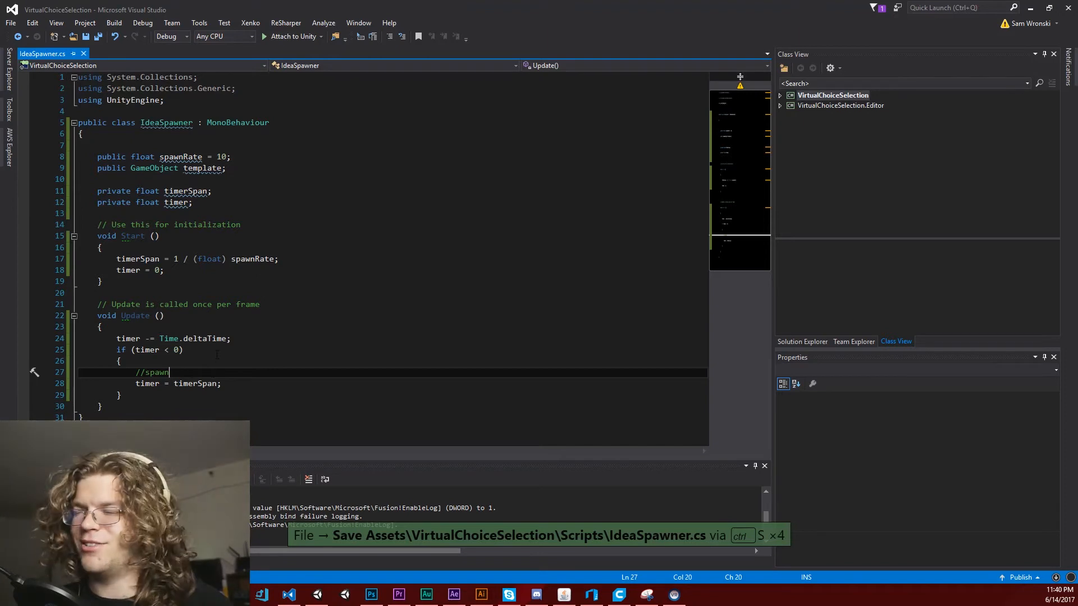
double_click(160, 373)
click(179, 361)
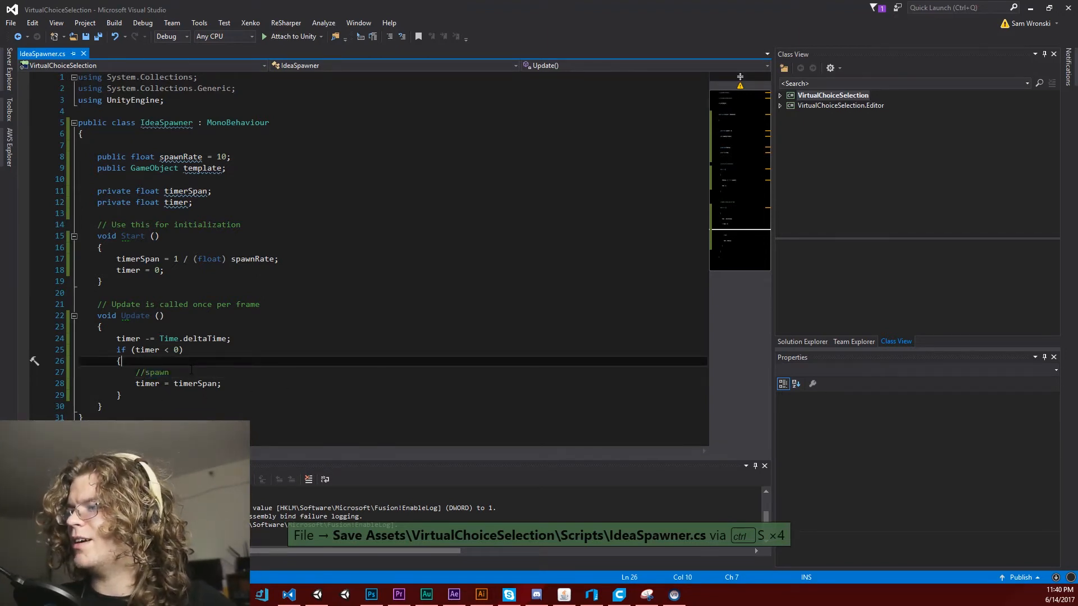
drag(171, 372, 138, 372)
Declare the field public Transform trackedSpawn; above the spawnRate field, set off by blank lines, and save the script
click(162, 146)
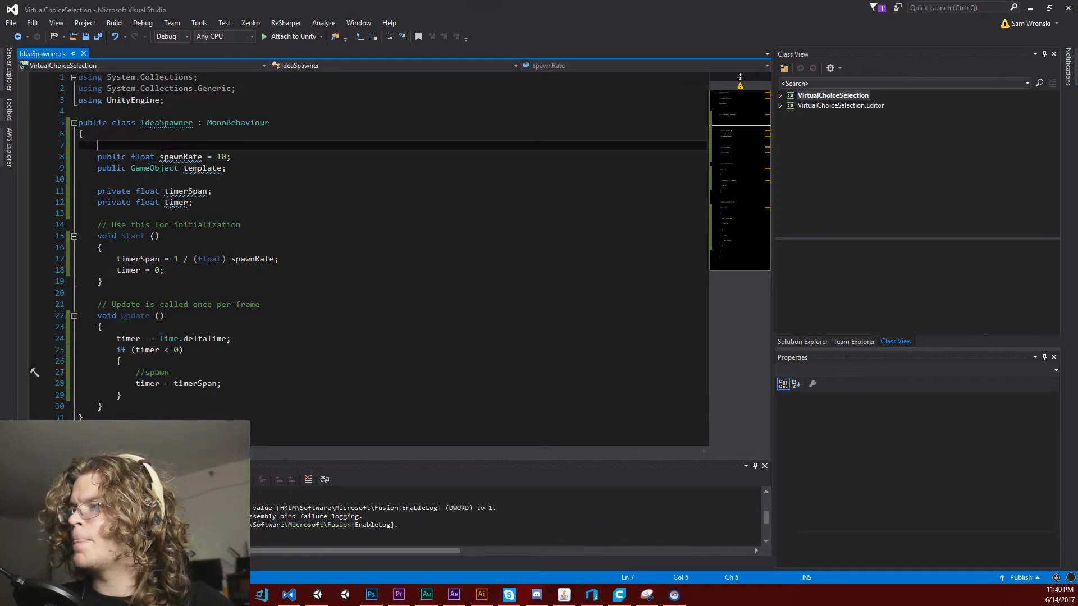
key(Return)
key(Return)
key(Up)
text(pu)
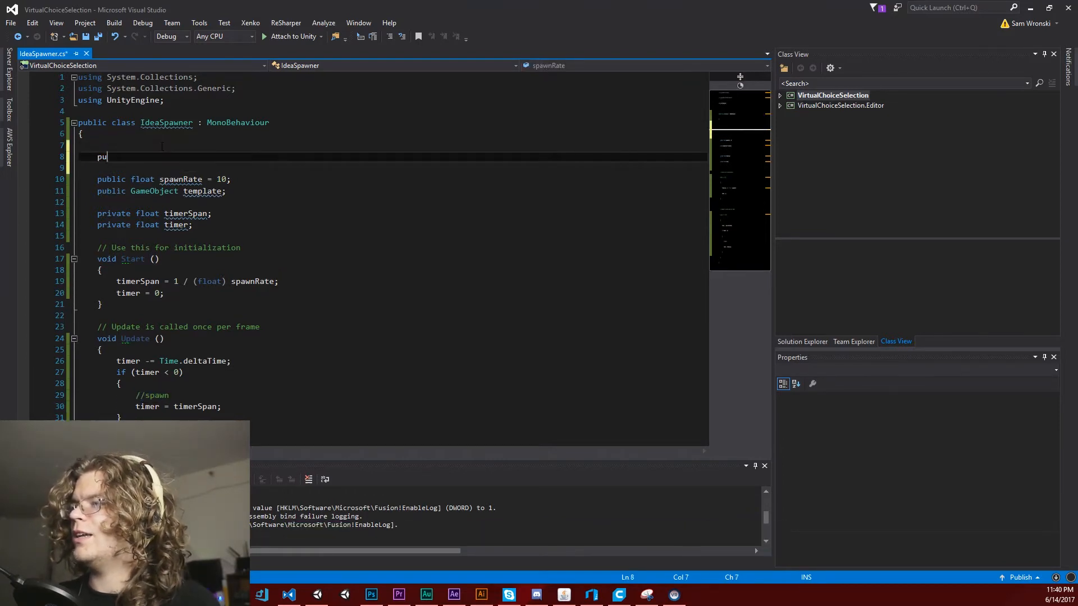
text(blic Transform )
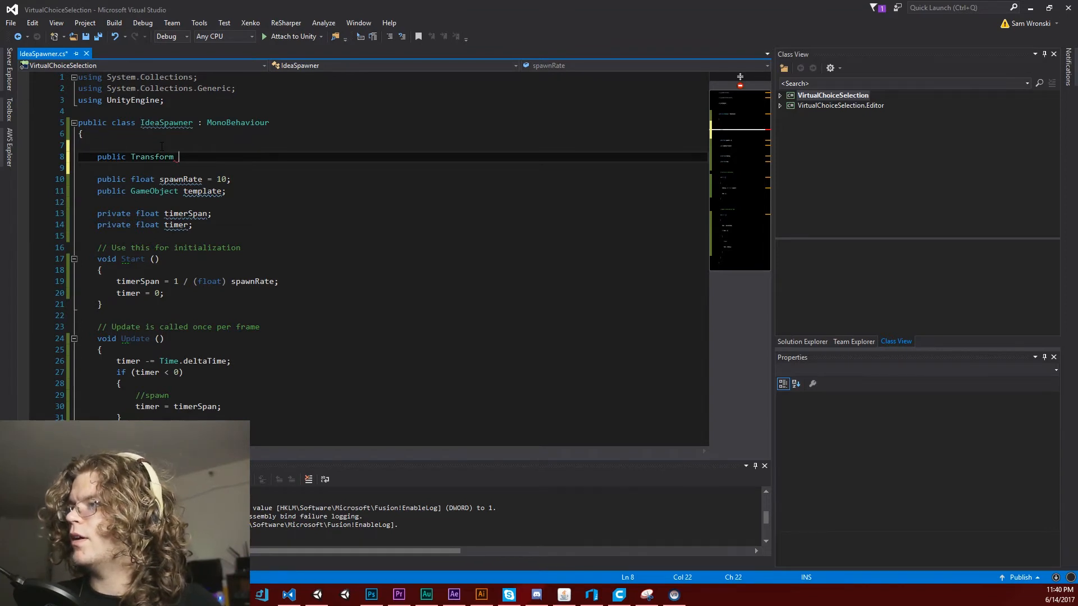
text(tracked)
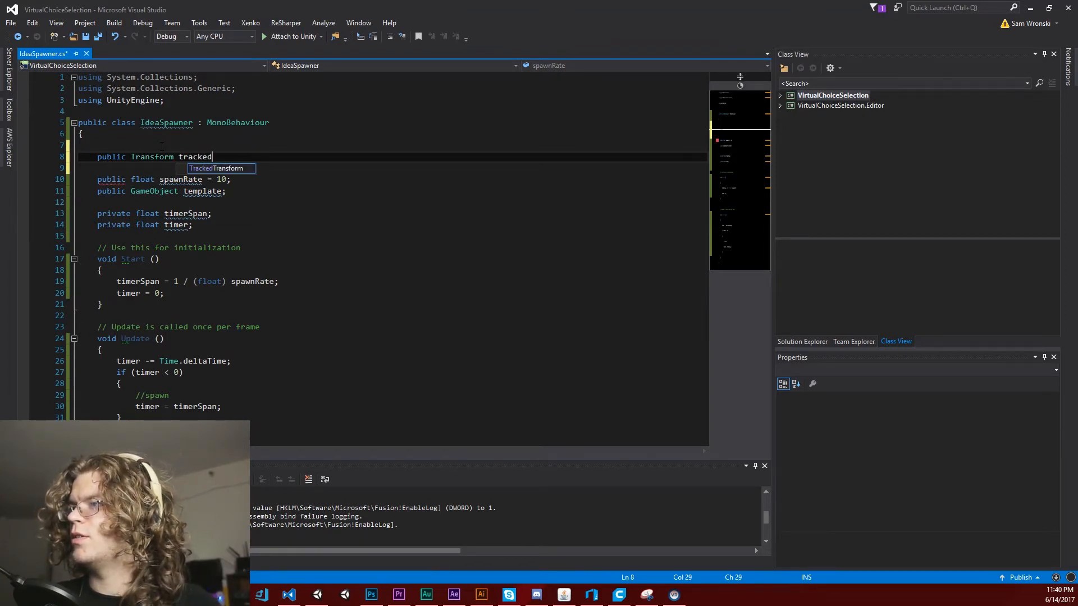
text(Spawn;)
key(ctrl+s)
Declare public float height; directly below the trackedSpawn field and save the script
key(Return)
text(public float)
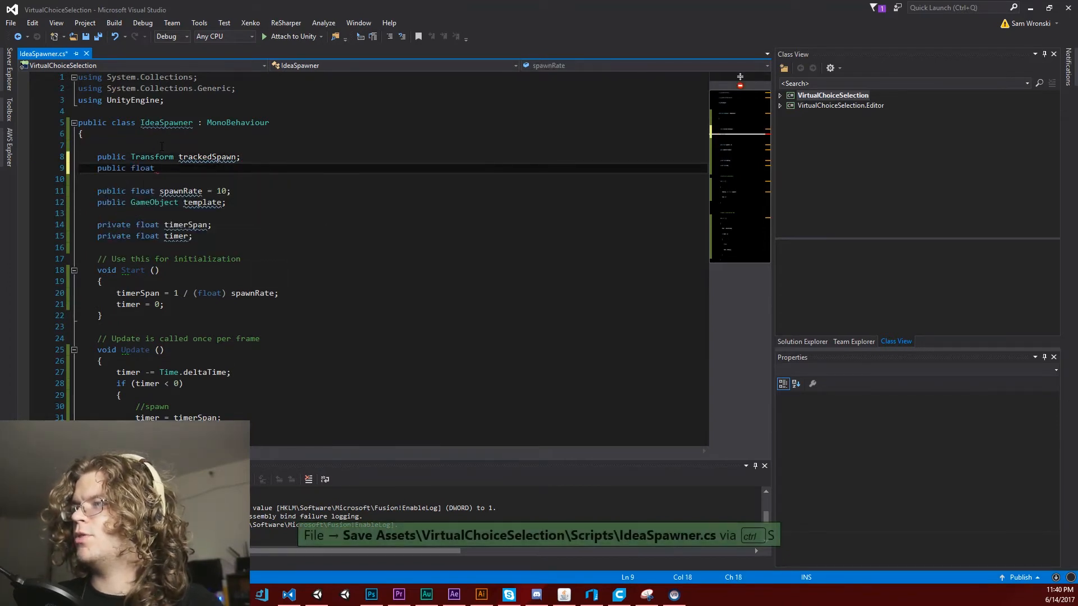
text( height;)
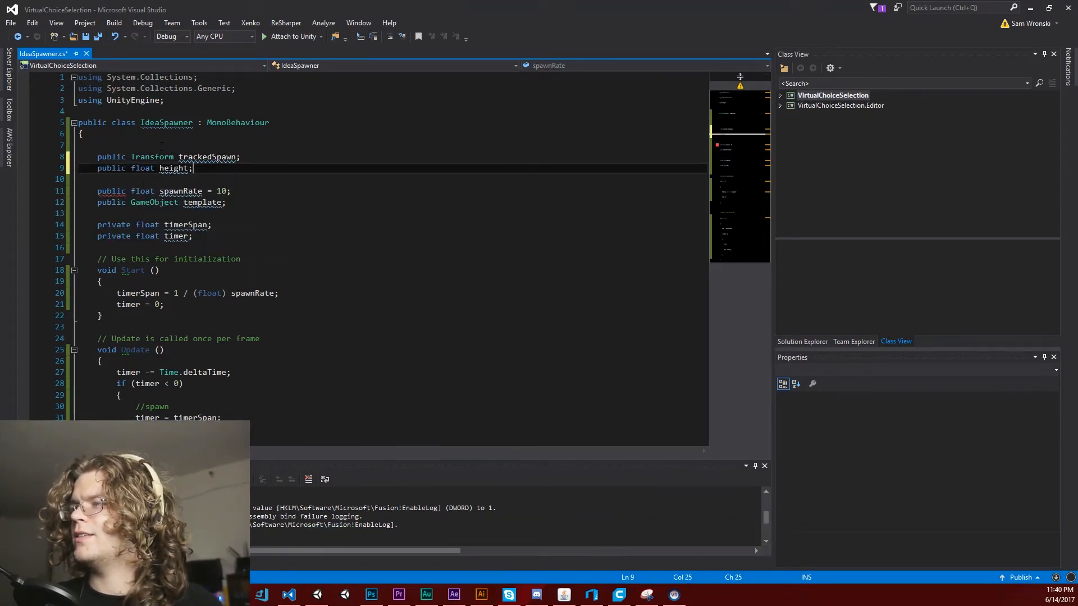
key(ctrl+s)
Declare public float randomLength; directly below the height field and save the script
key(Return)
text(public flo)
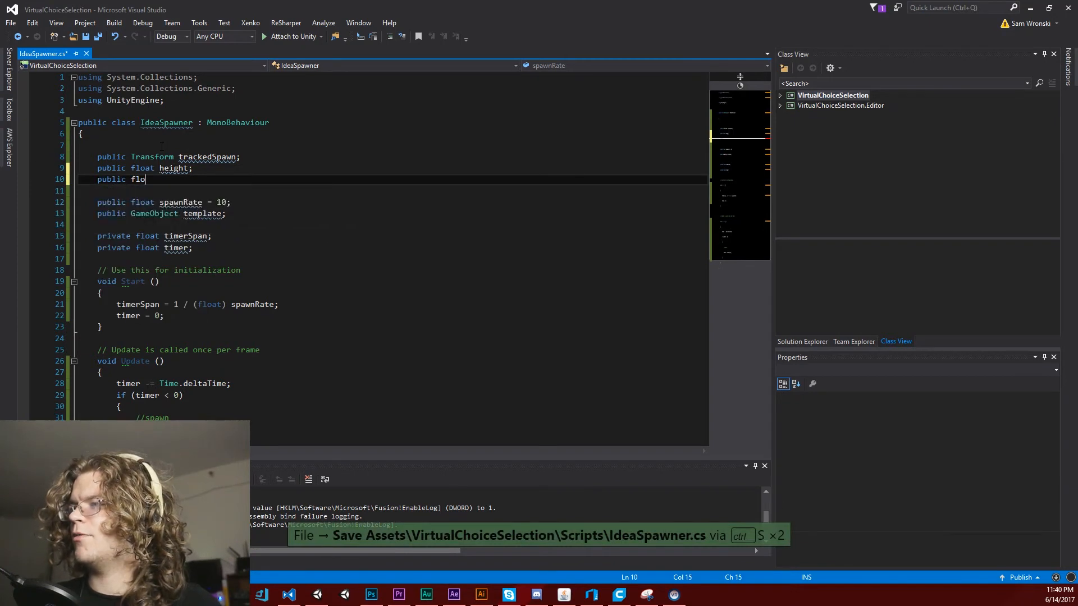
text(at randomLe)
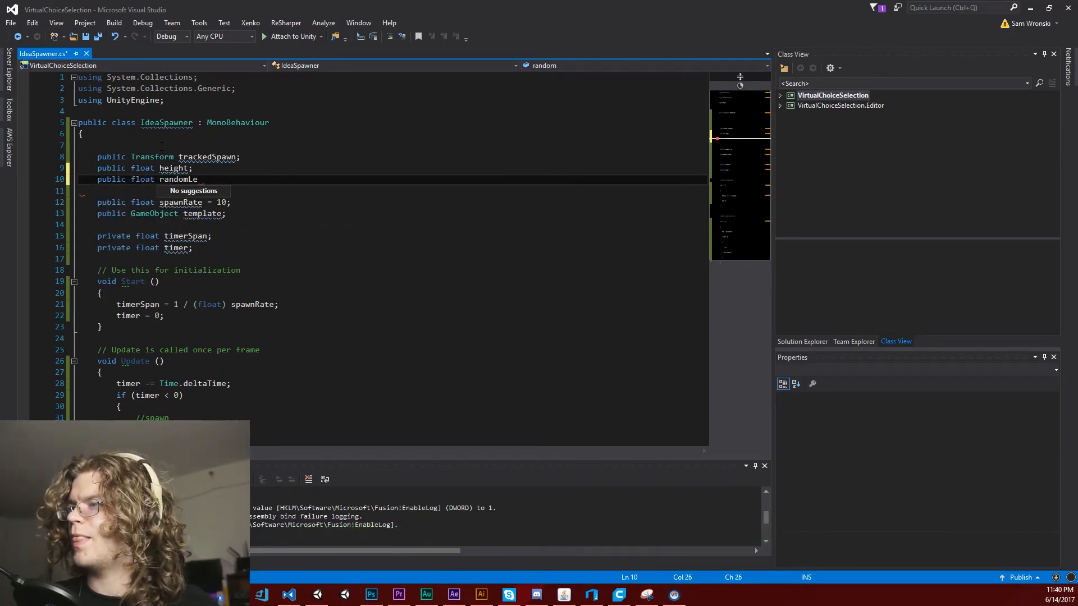
text(ngth;)
key(ctrl+s)
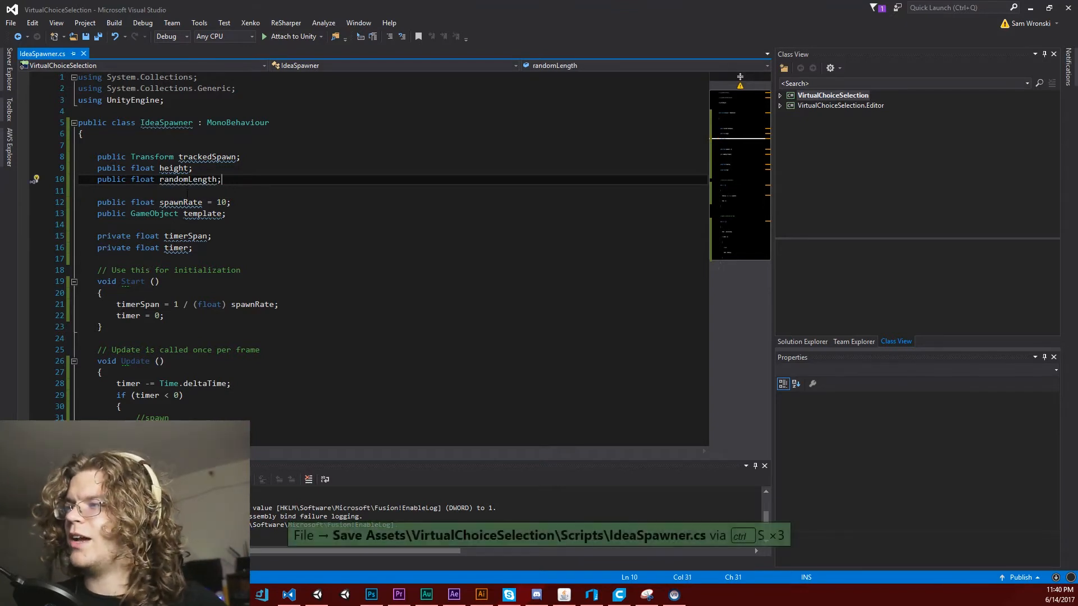
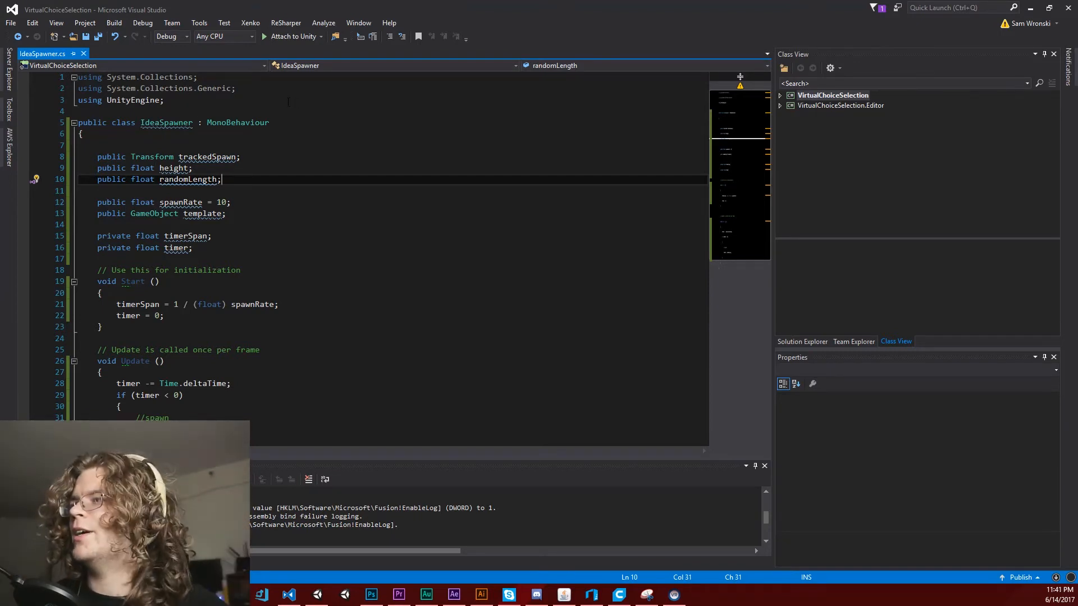
mouse_move(188, 180)
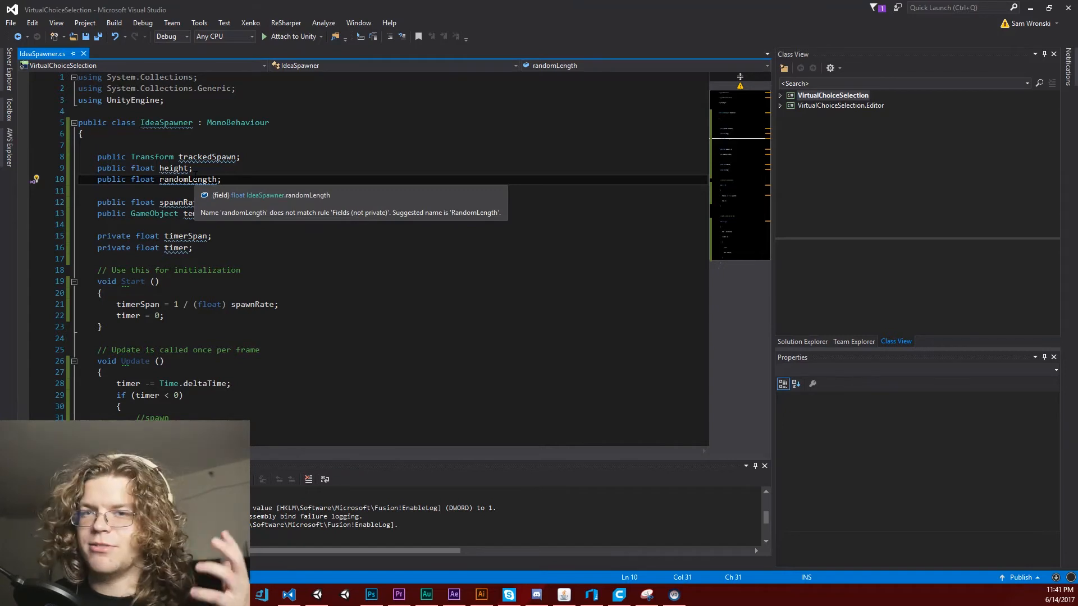
key(Left)
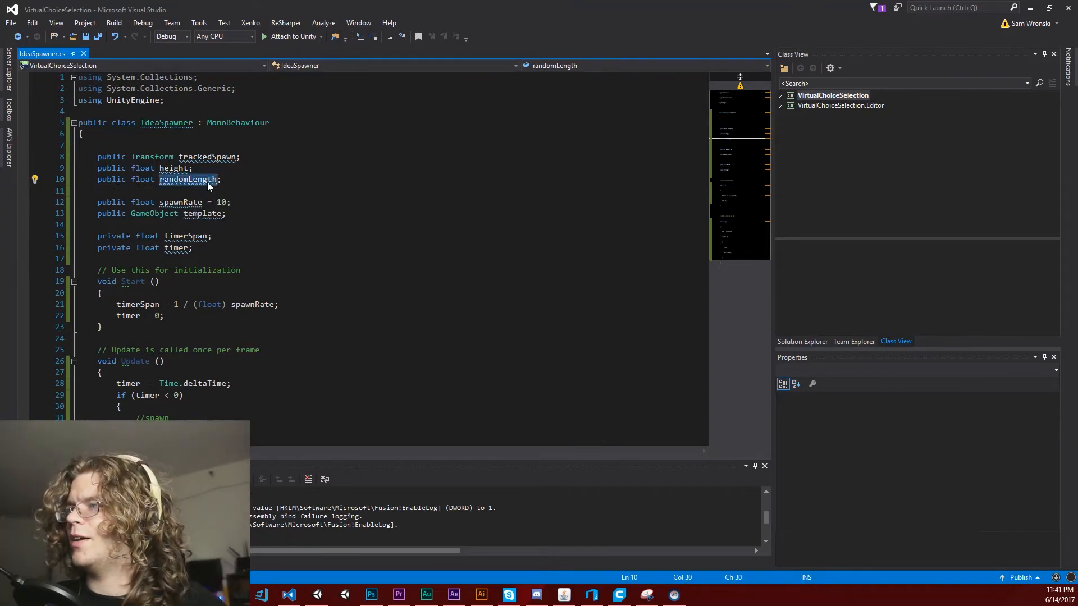
key(ctrl+s)
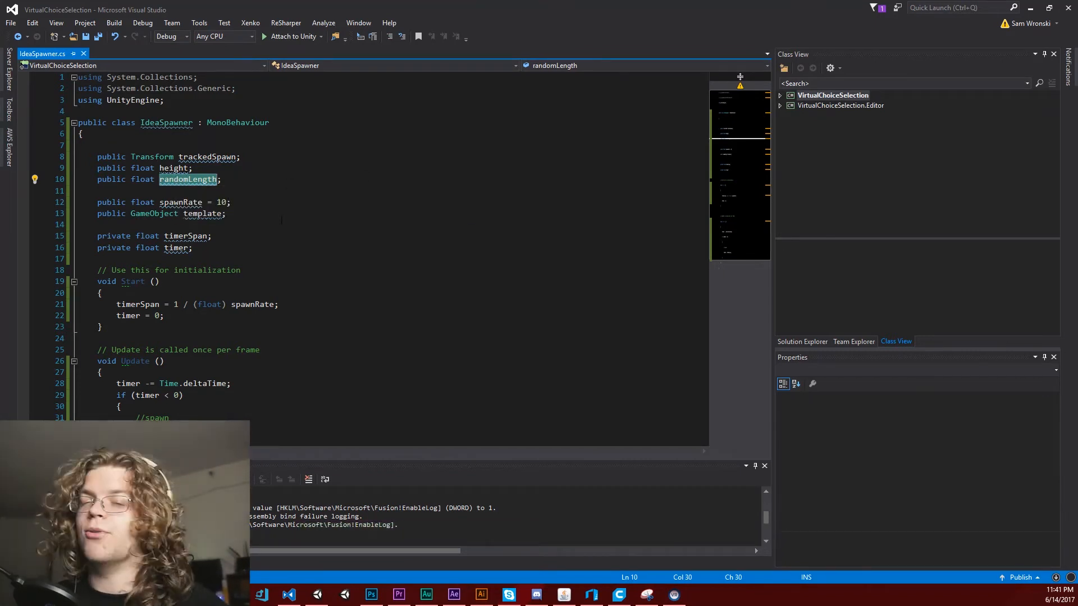
key(ctrl+s)
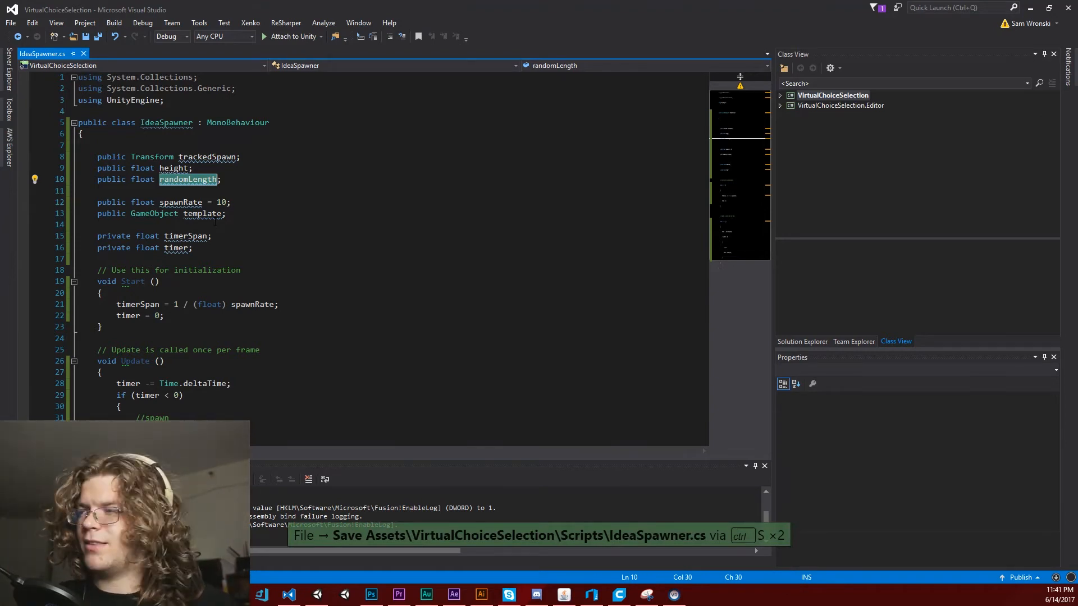
key(ctrl+s)
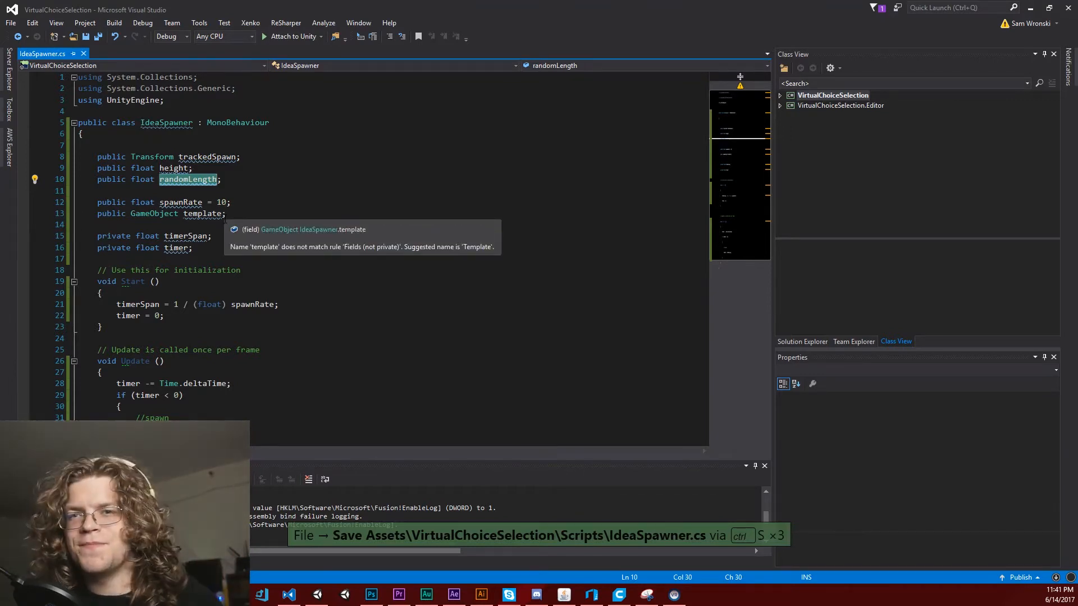
key(ctrl+s)
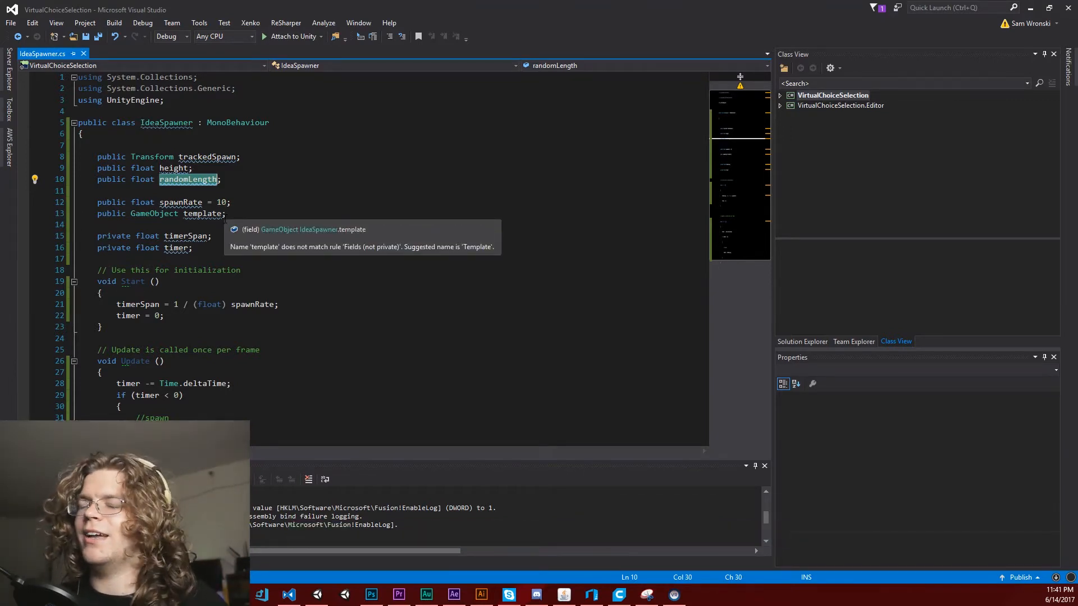
click(239, 214)
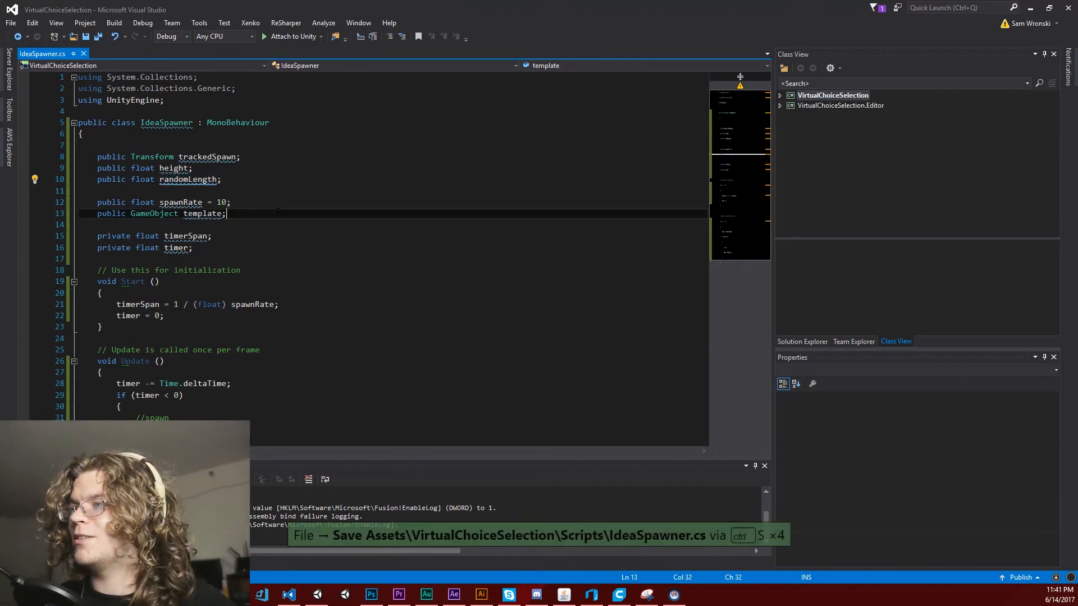
key(ctrl+s)
Replace the //spawn comment in the timer < 0 block with the start of an Instantiate call, passing template as its first argument
scroll(303, 315, down, 4)
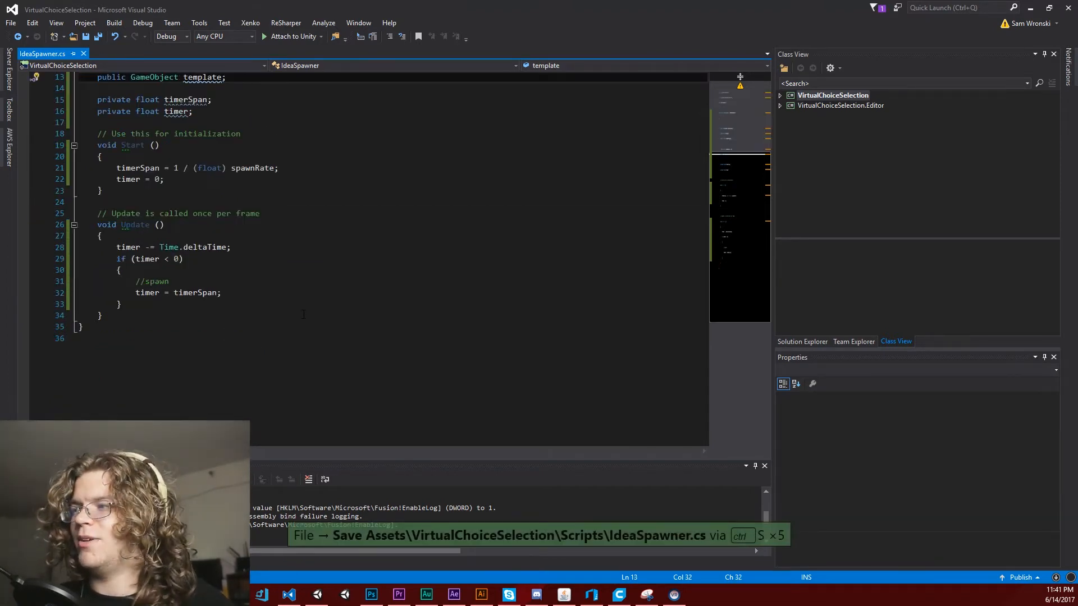
click(235, 292)
key(ctrl+s)
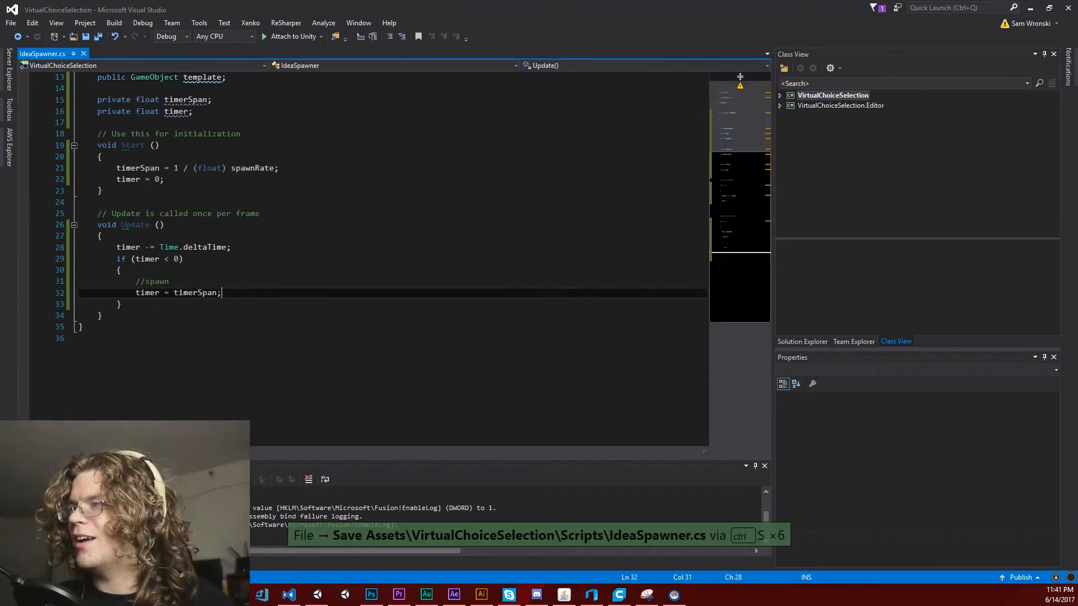
drag(169, 282, 138, 285)
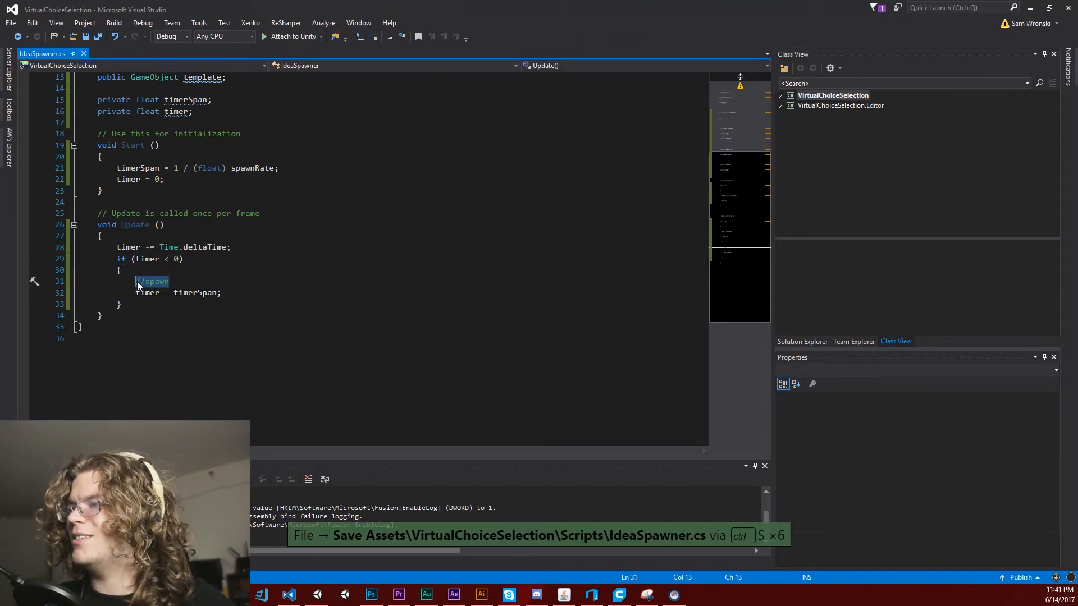
key(Delete)
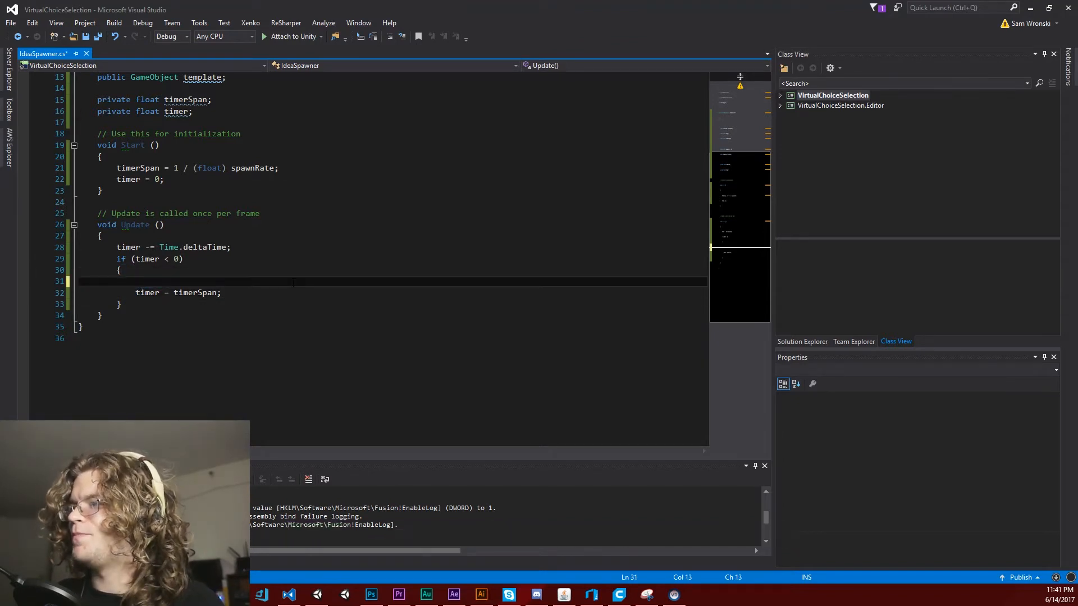
text(Inst)
key(Return)
text(()
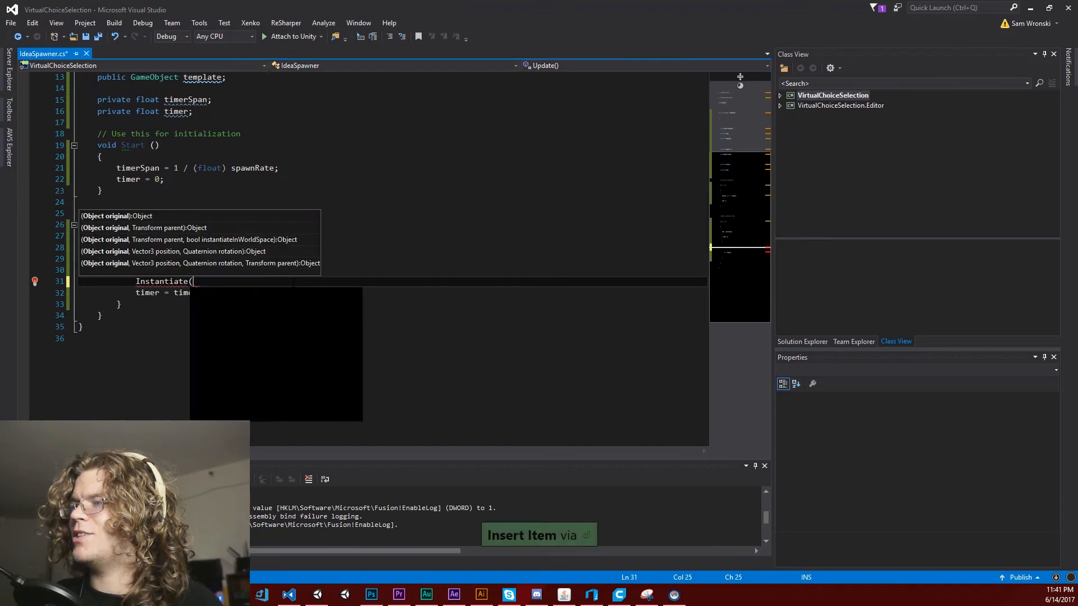
text(templ)
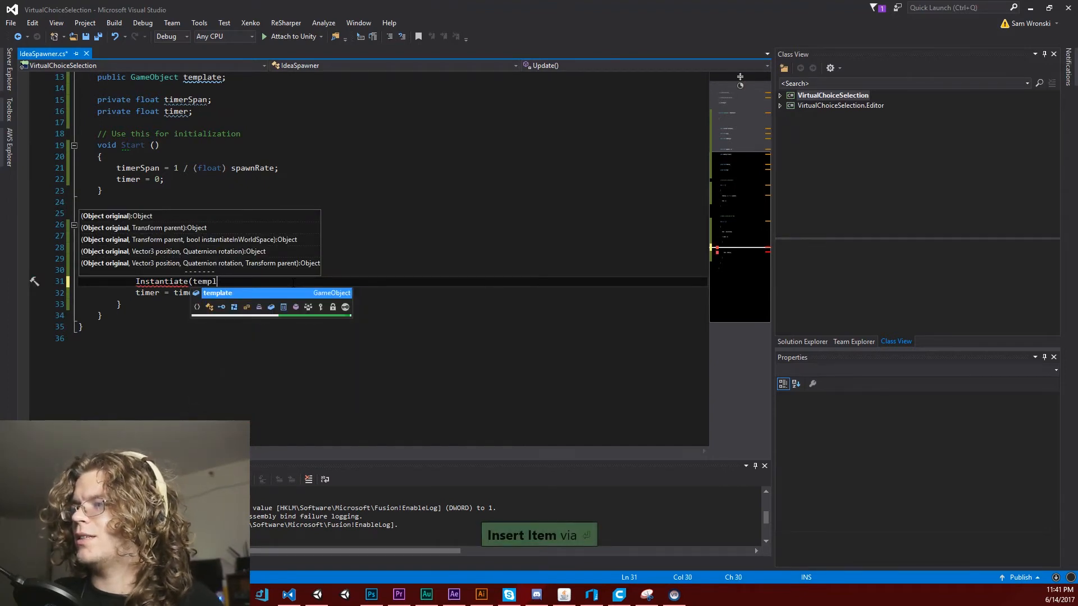
text(ate, )
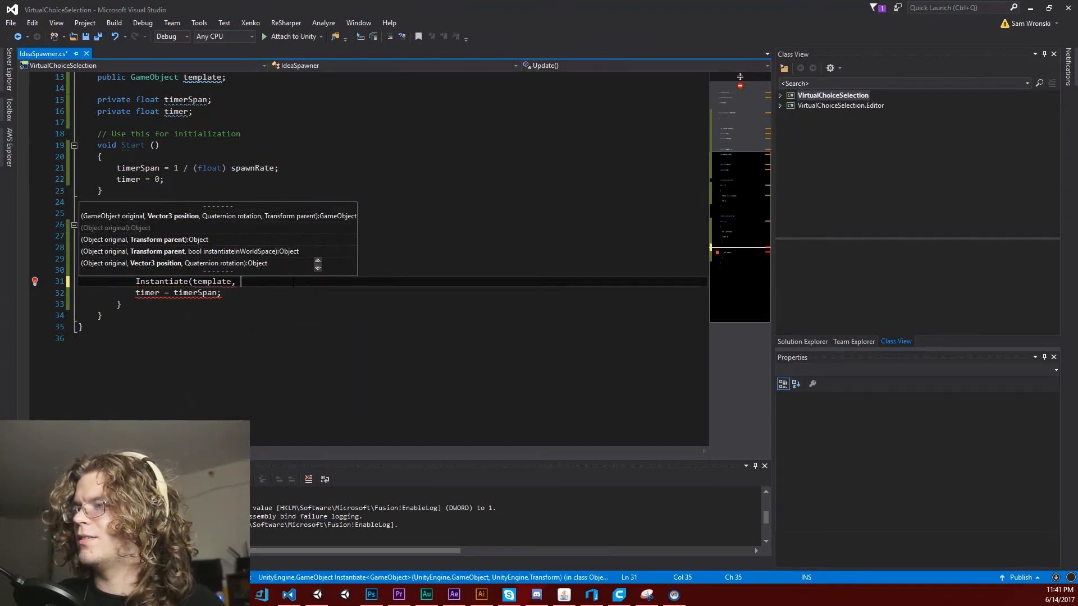
Add this.transform.position + Vector3.up * height as the position argument of the Instantiate call
text(thi)
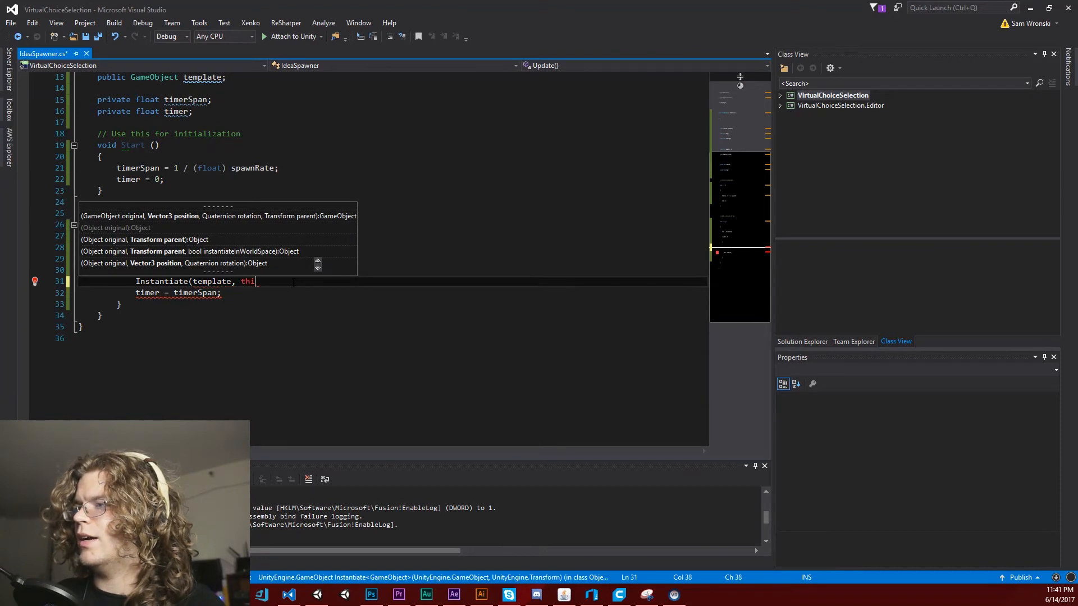
text(s.transform.pos)
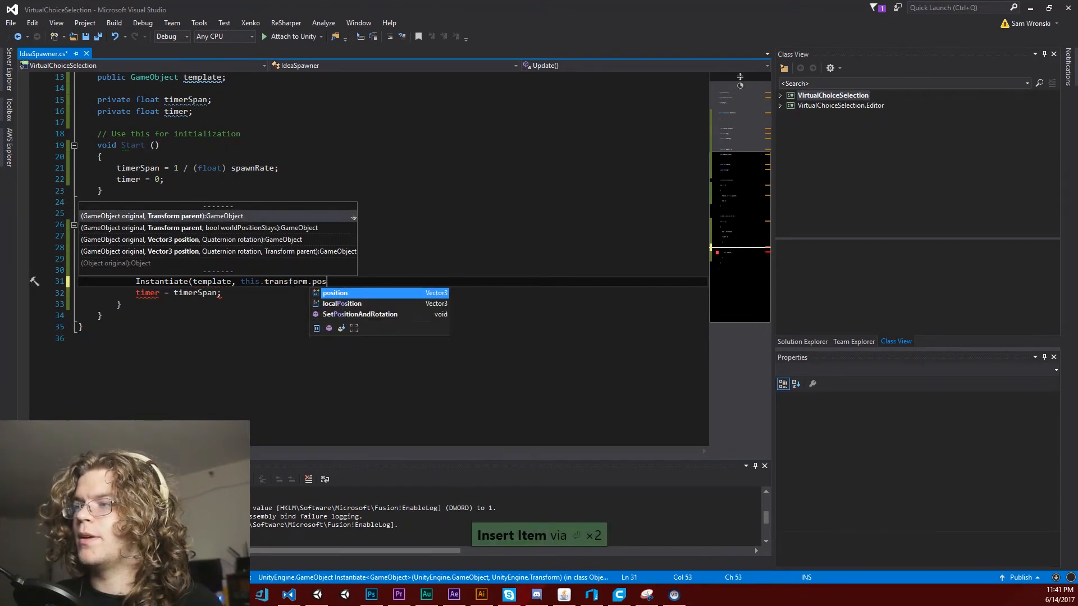
key(Return)
text(,)
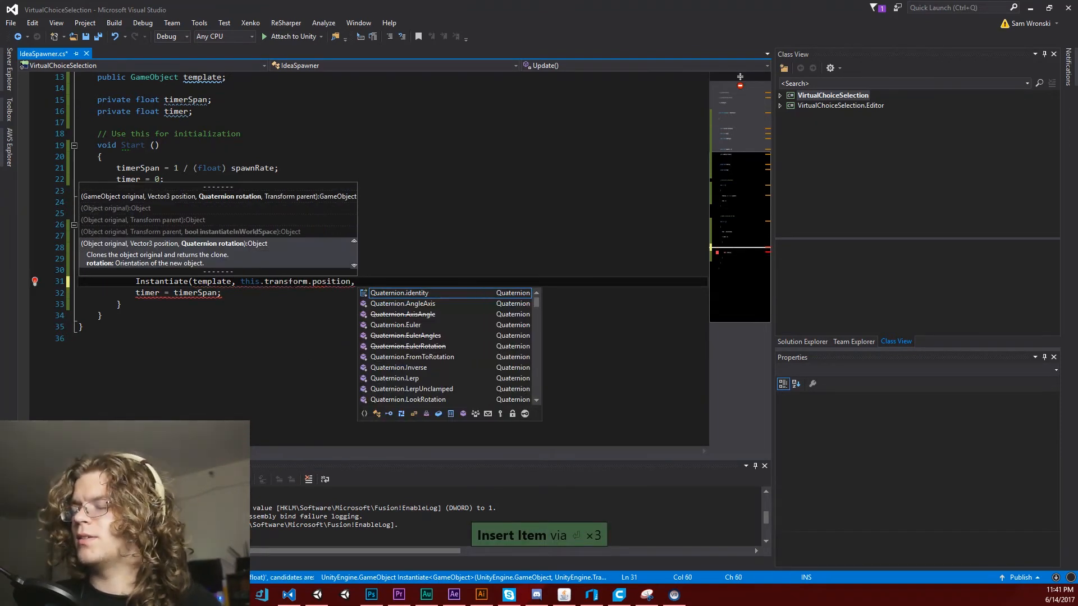
key(BackSpace)
key(BackSpace)
text(+ Vecto)
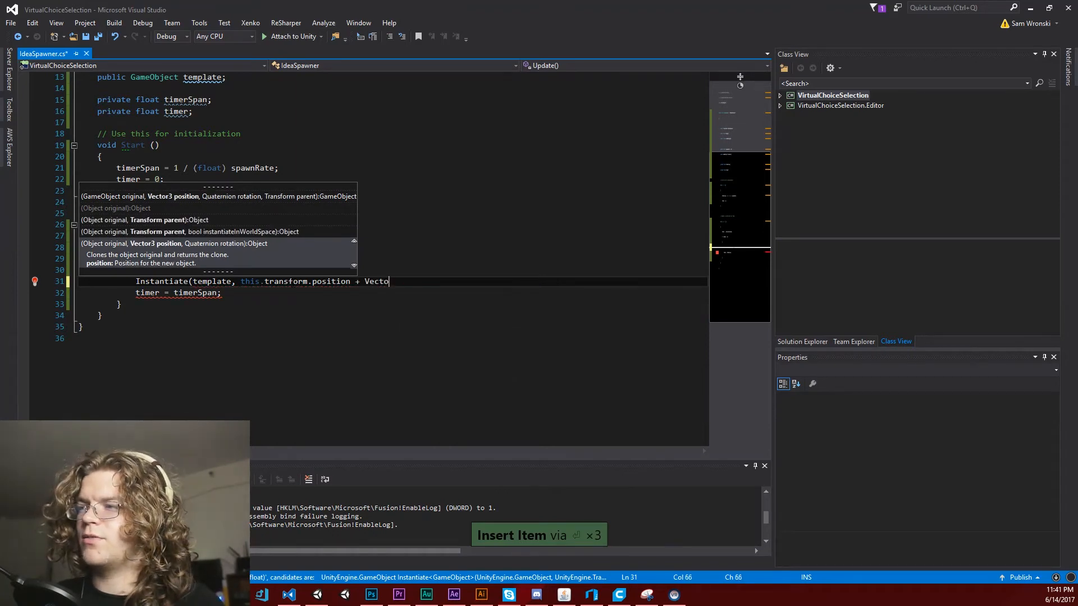
text(r3.up )
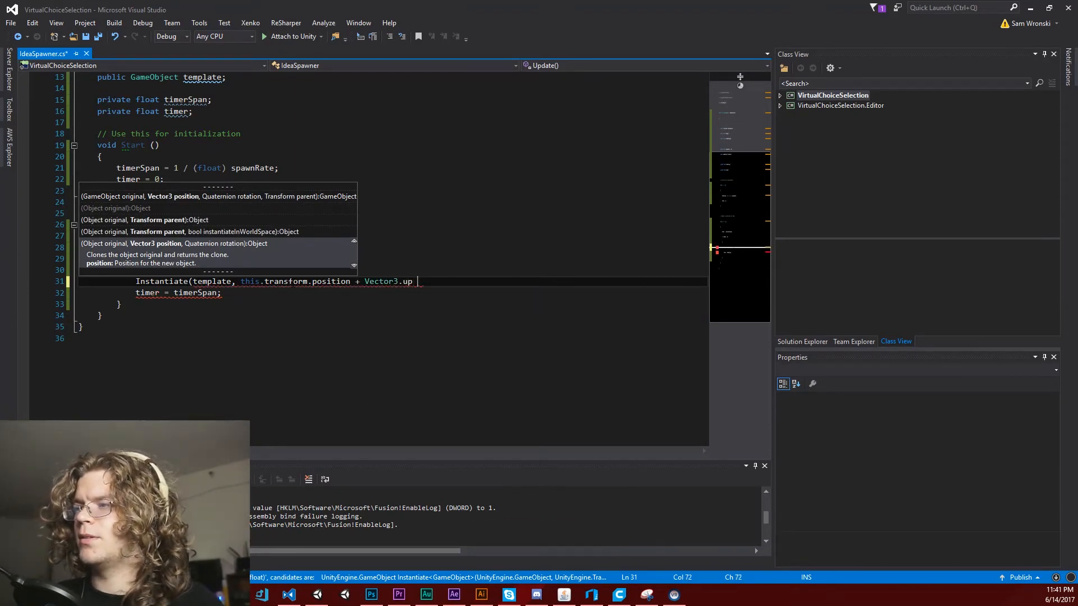
text(* h)
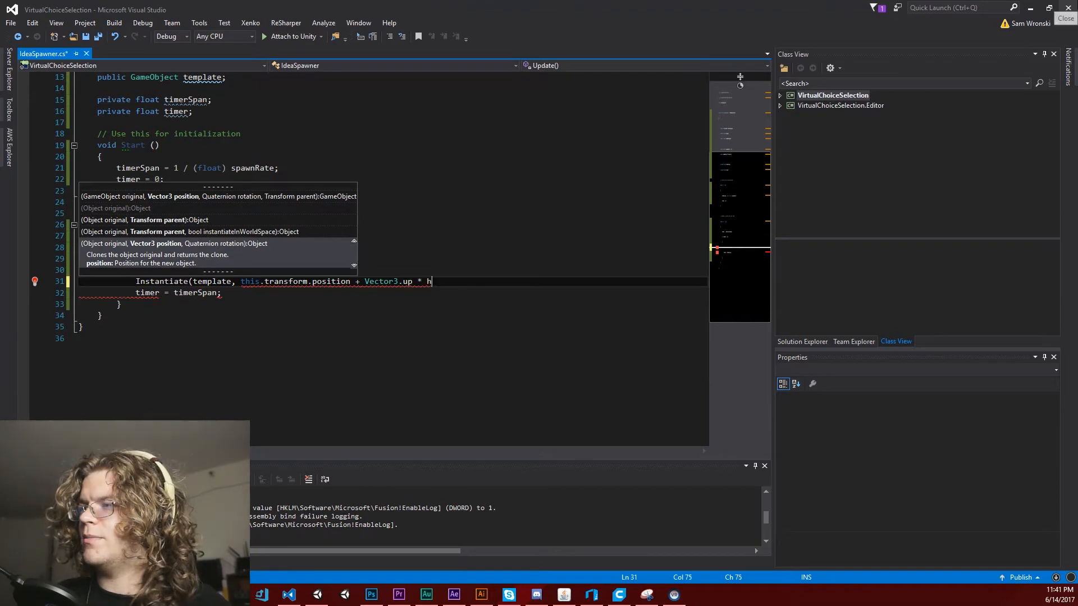
text(eight, )
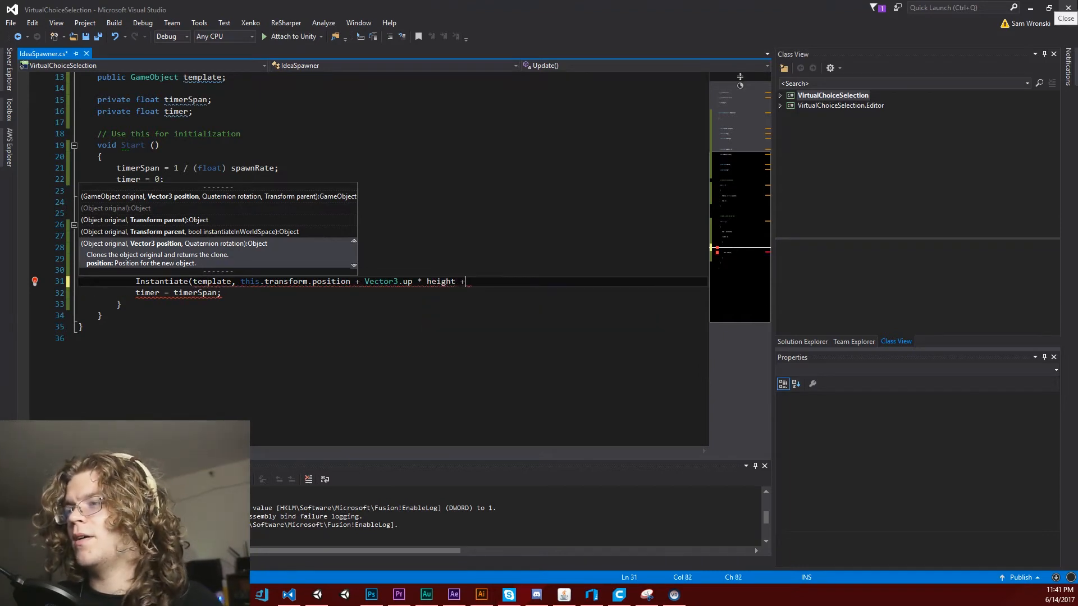
Extend the position argument with + Random.insideUnitSphere * randomLength
text( Rand)
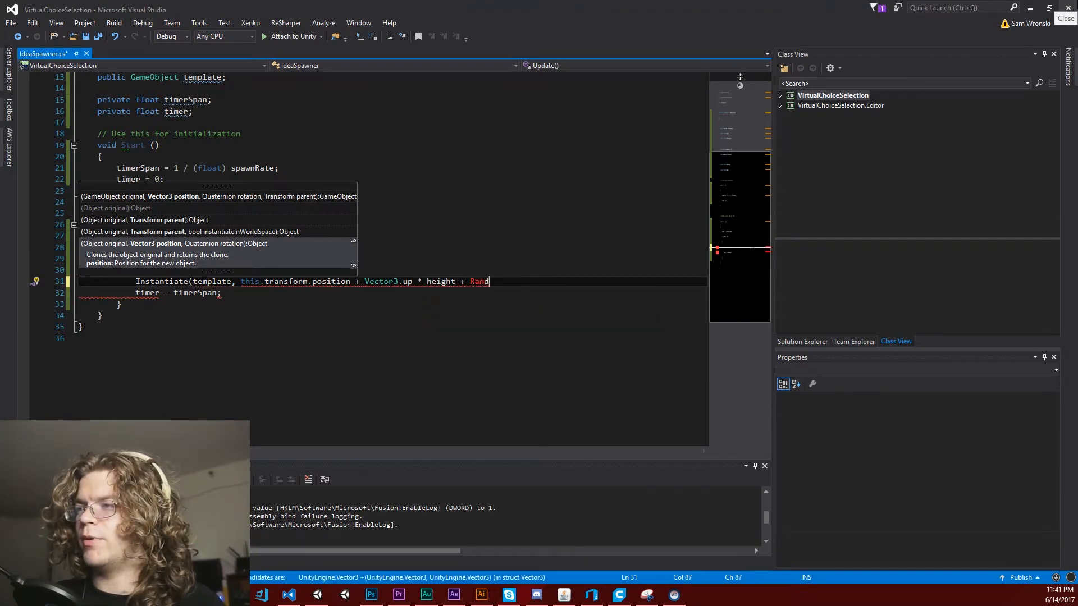
text(om.)
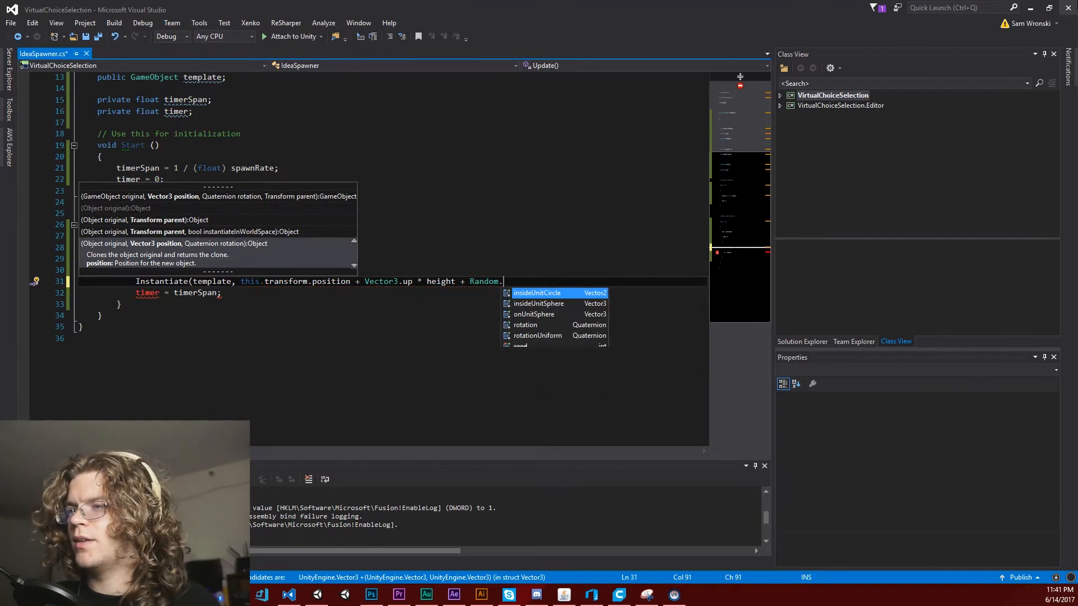
text(insid)
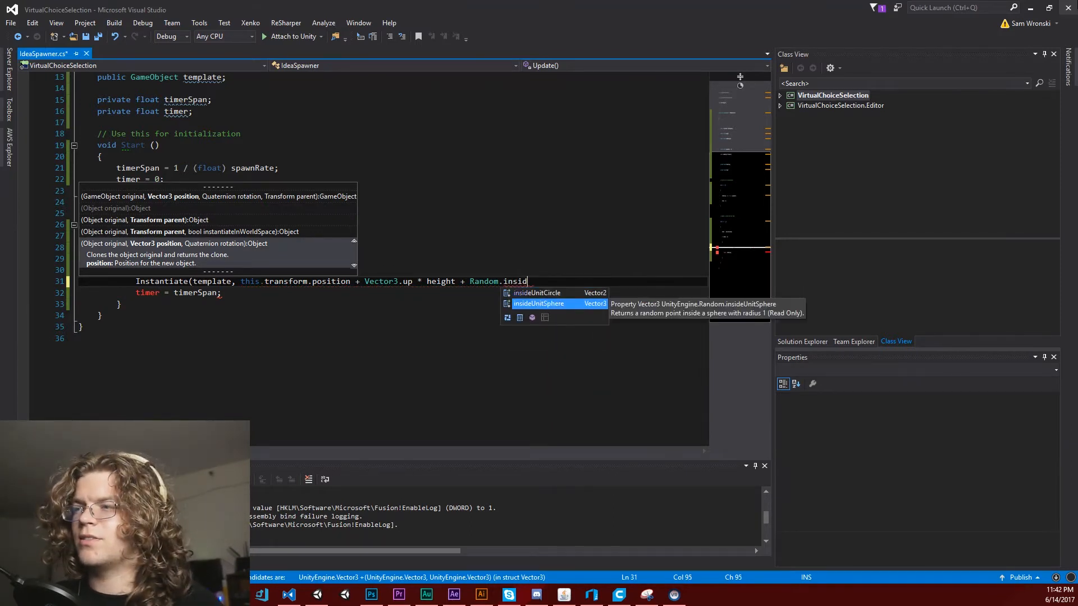
key(Return)
text(*)
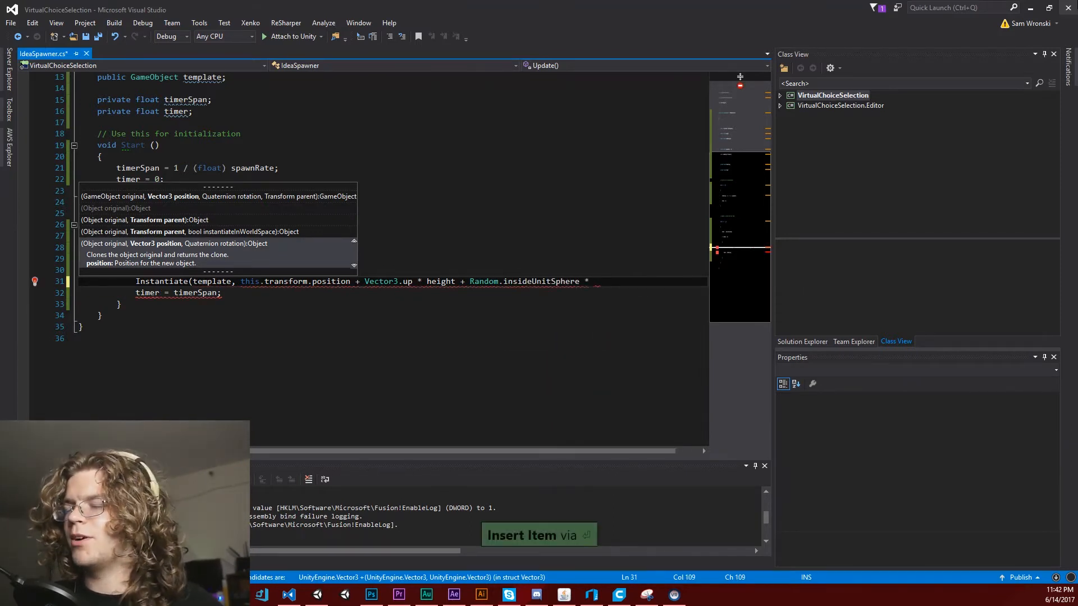
scroll(436, 361, up, 3)
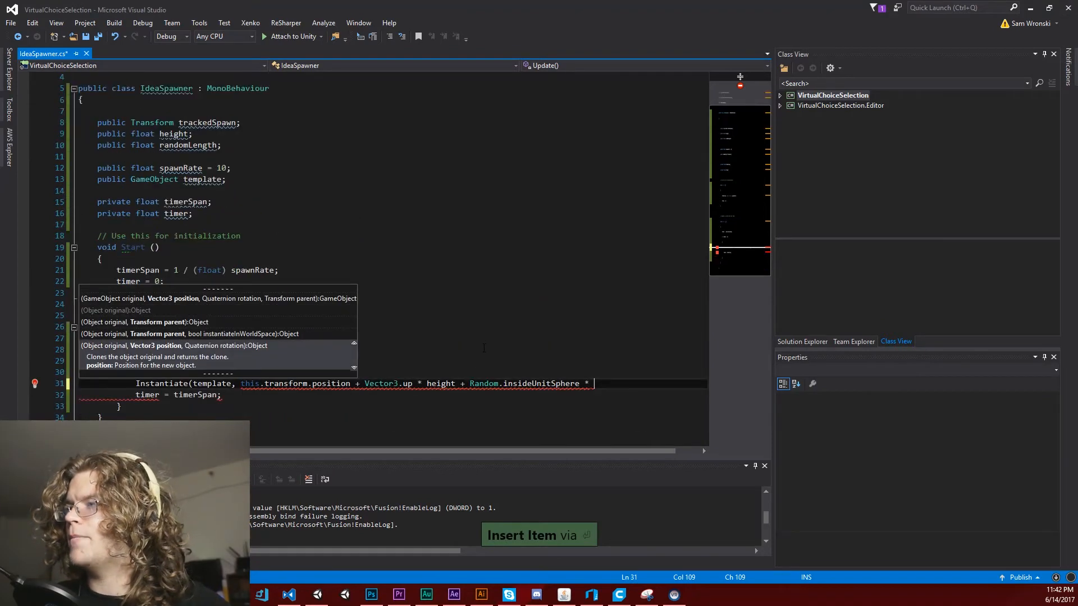
text(randomLength)
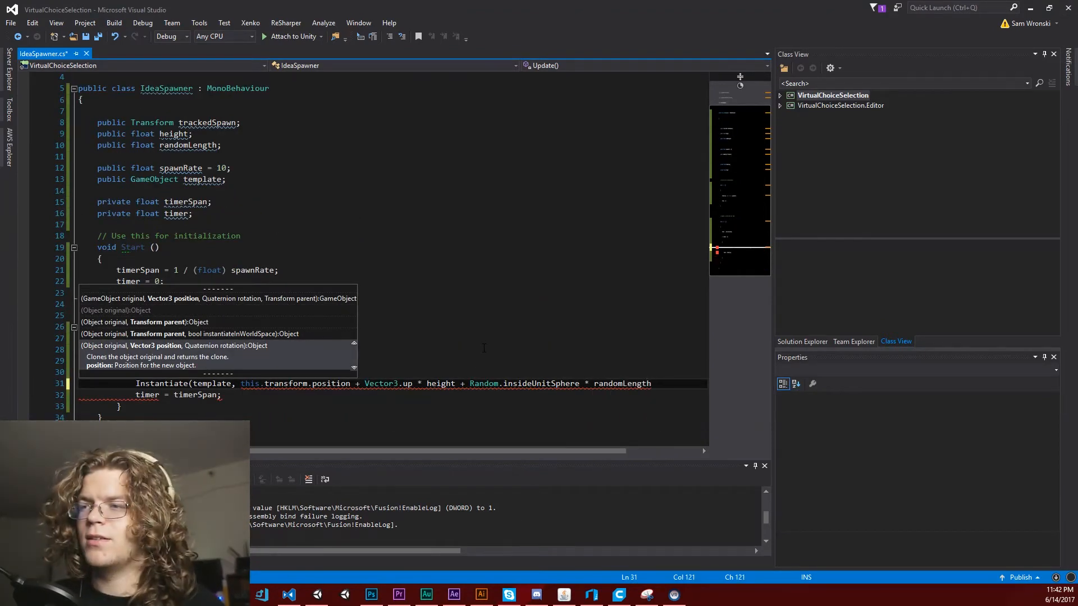
key(Return)
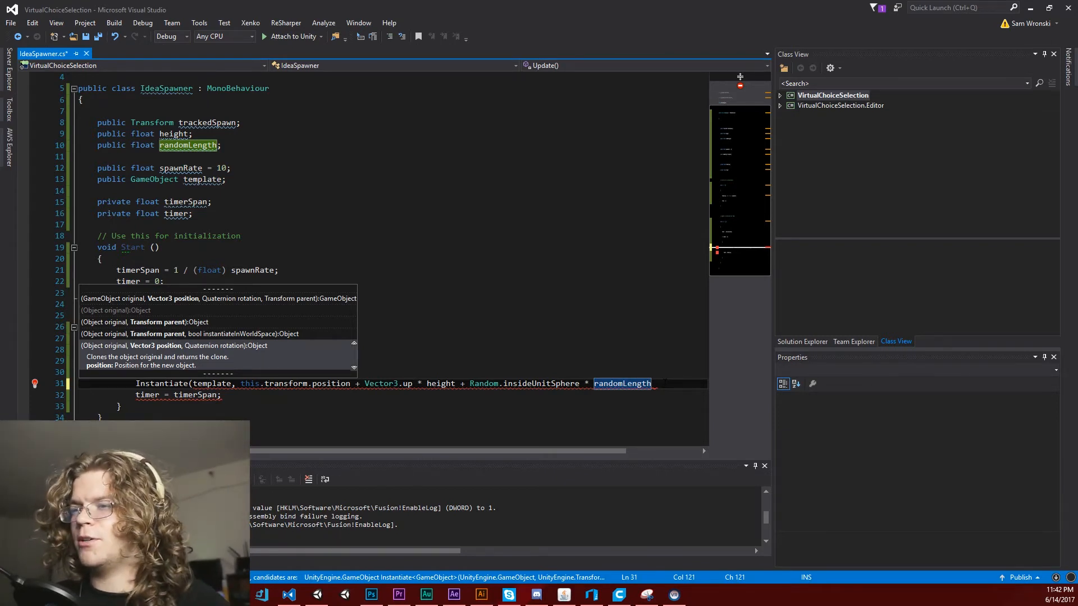
Complete the Instantiate call with Random.rotation); as the rotation argument on its own line and save the script
text(, R)
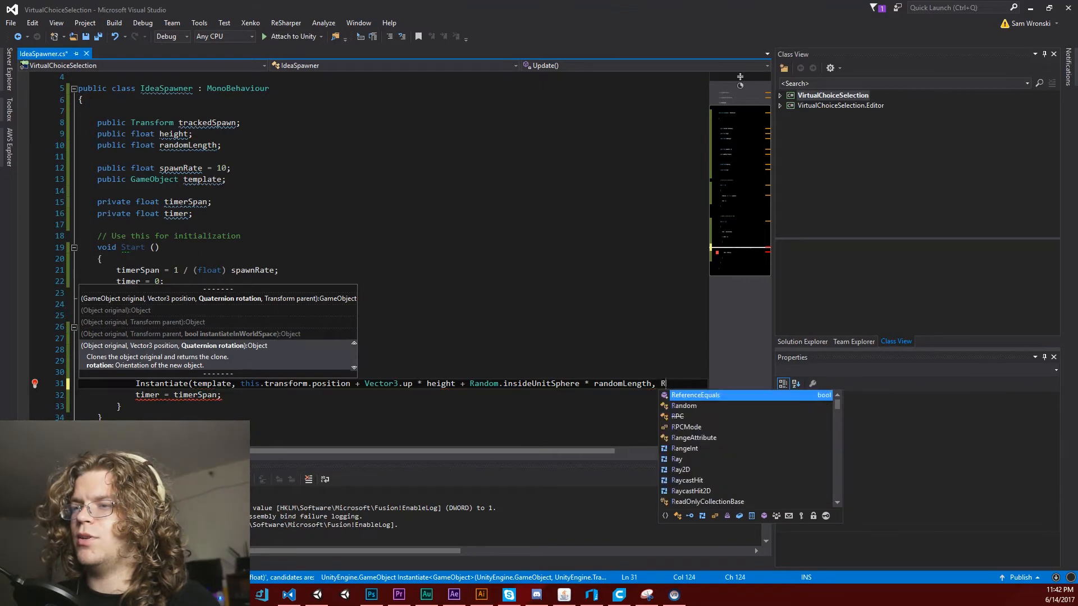
text(andom.ro)
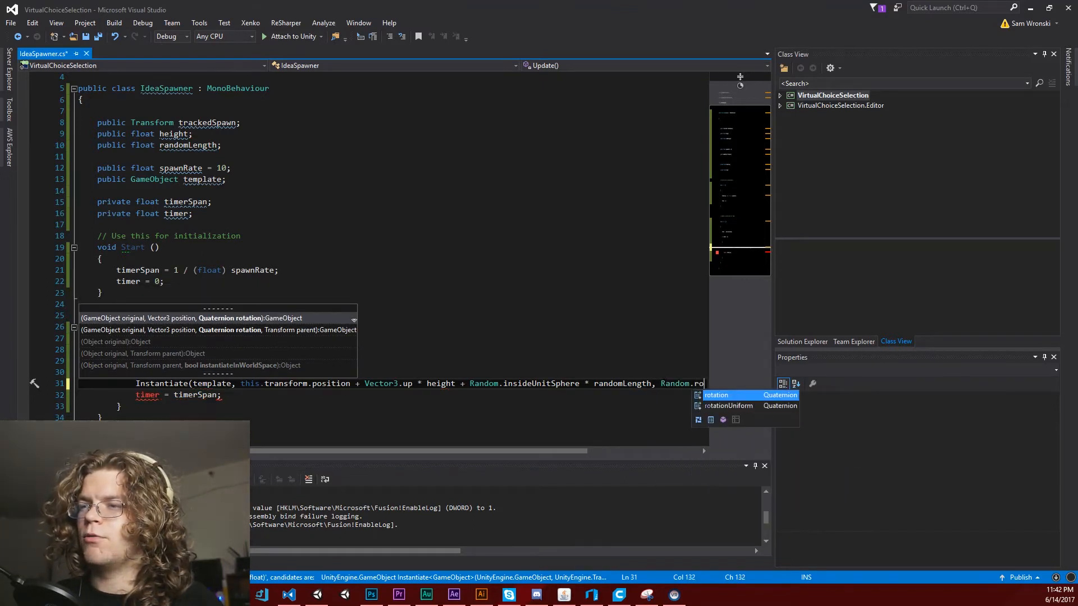
key(Tab)
text();)
key(ctrl+s)
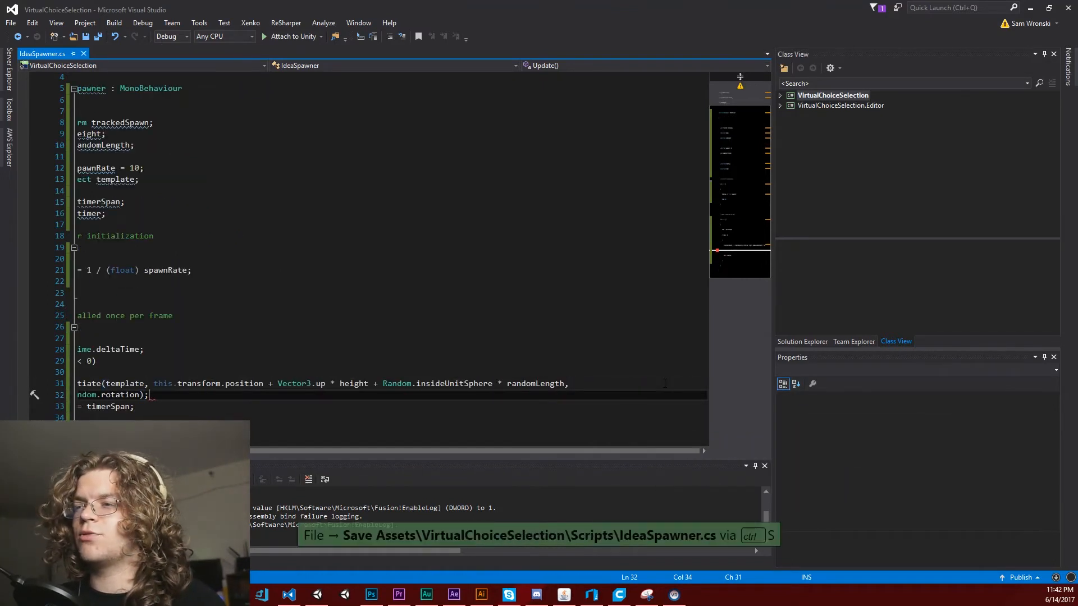
Break the Instantiate call after template, so the position argument starts on its own line, and save the script
drag(445, 452, 294, 451)
click(240, 383)
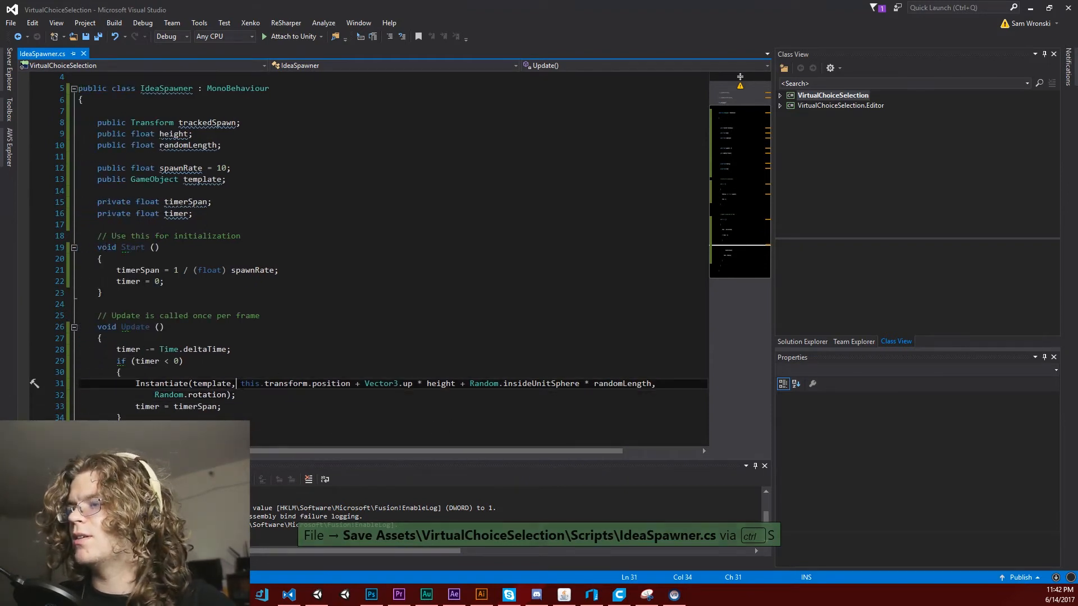
key(BackSpace)
key(Return)
key(ctrl+s)
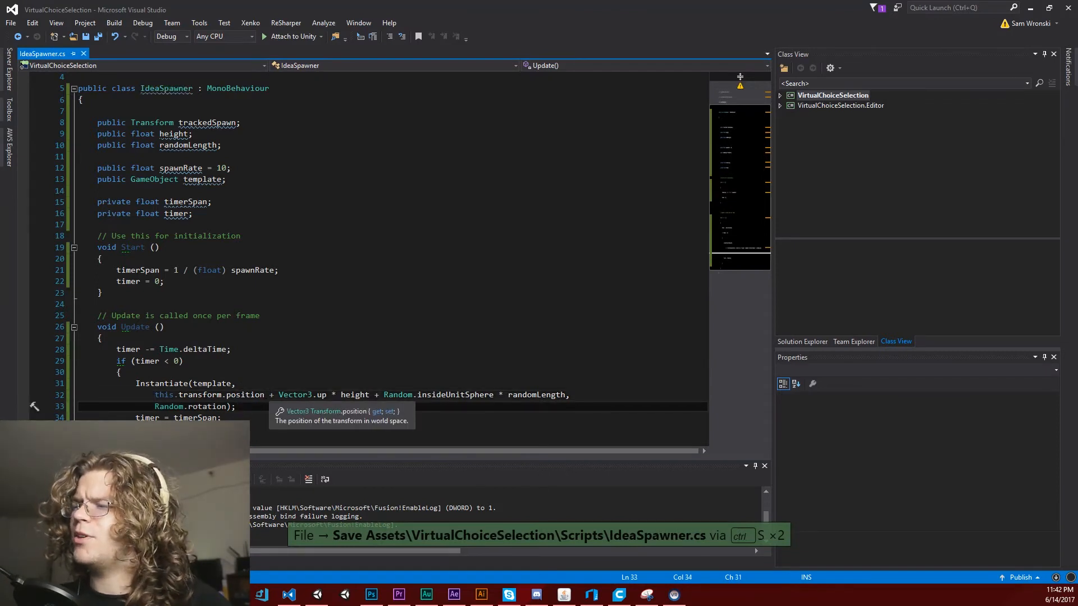
Replace this.transform.position in the position argument with trackedSpawn.position and save the script
drag(265, 396, 161, 398)
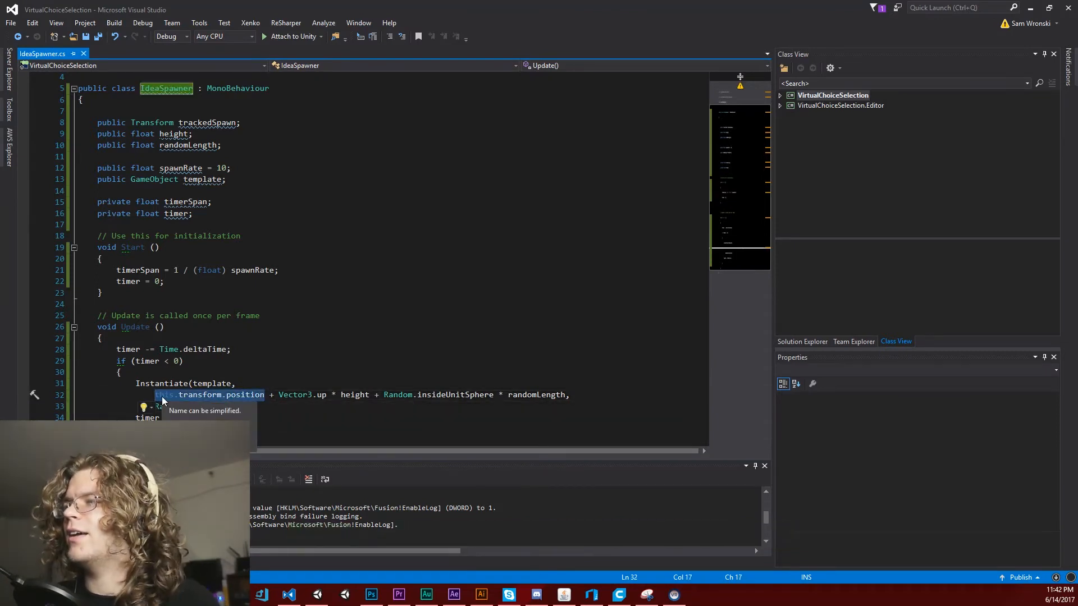
text(trackedSpawn)
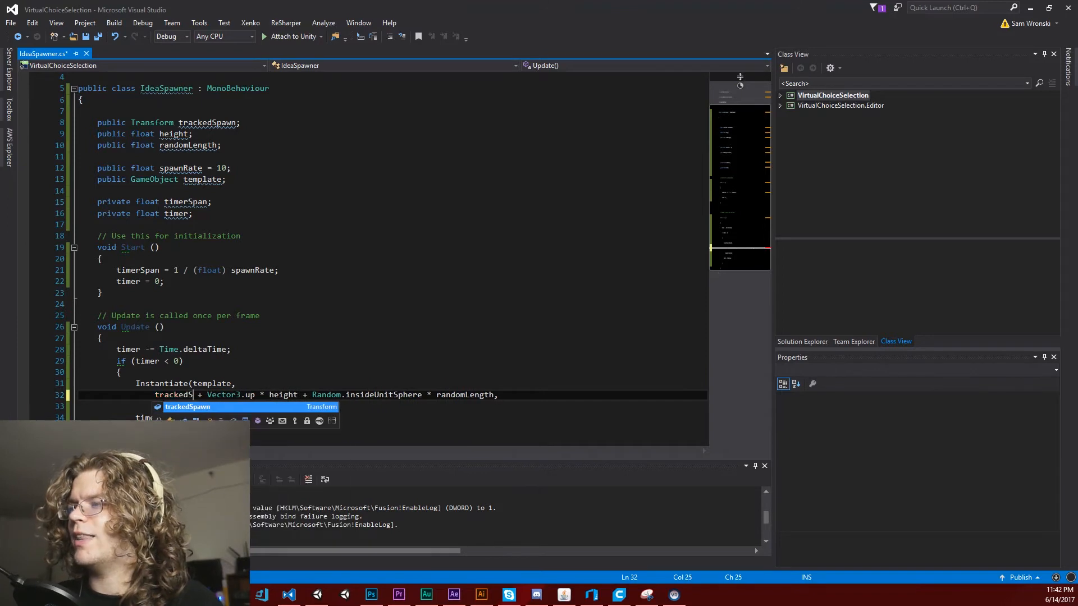
text(.position)
key(ctrl+s)
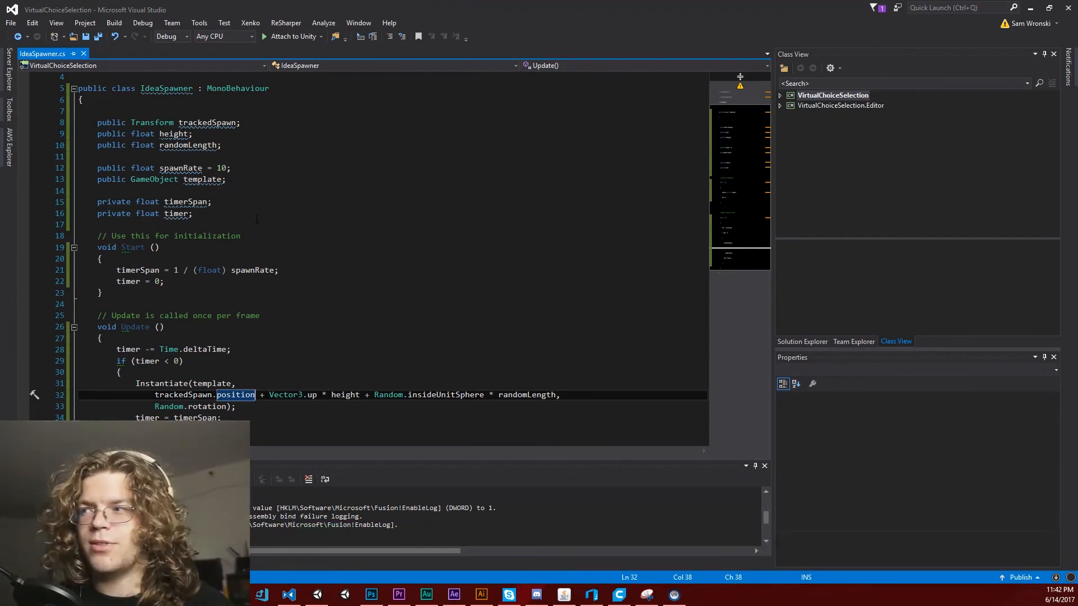
key(ctrl+s)
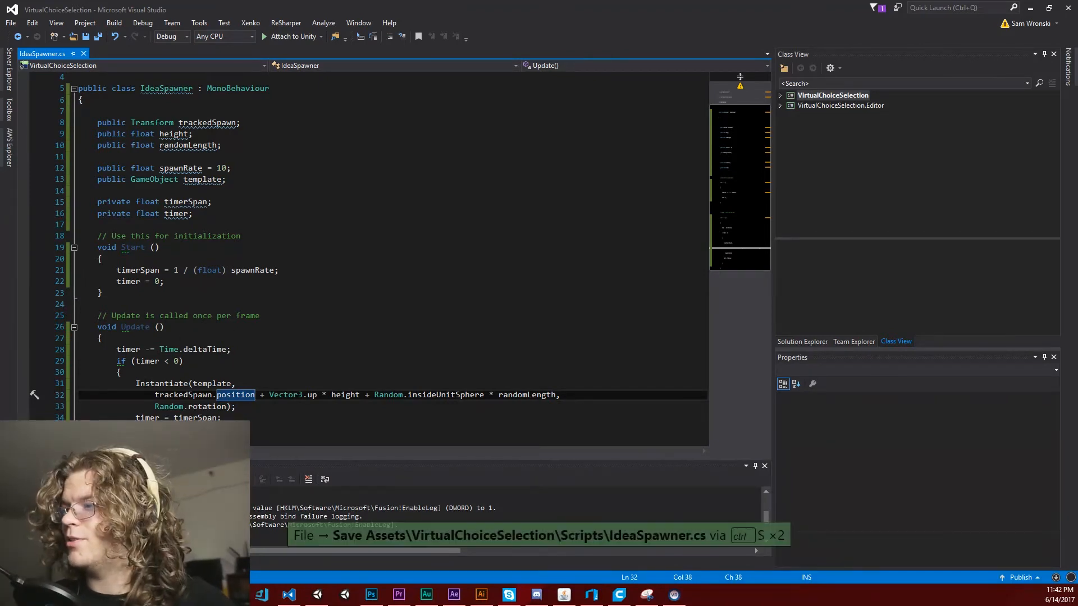
Assign the Instantiate result to a new local variable by prefixing the call with GameObject spawned =, and save the script
key(Up)
key(Home)
text(GameObject )
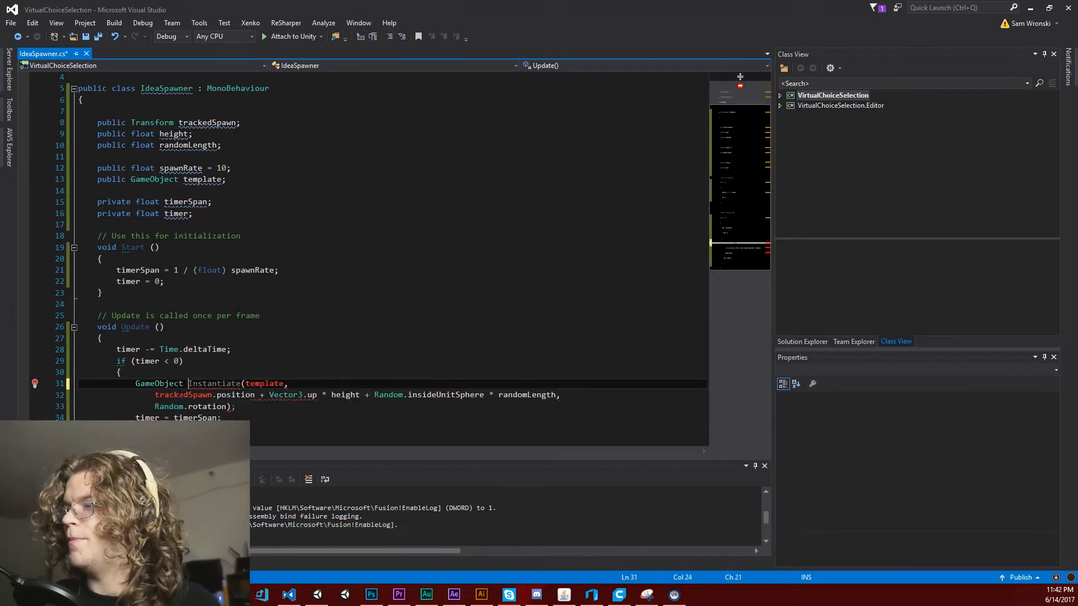
text(spawned =)
key(ctrl+s)
key(ctrl+s)
key(ctrl+s)
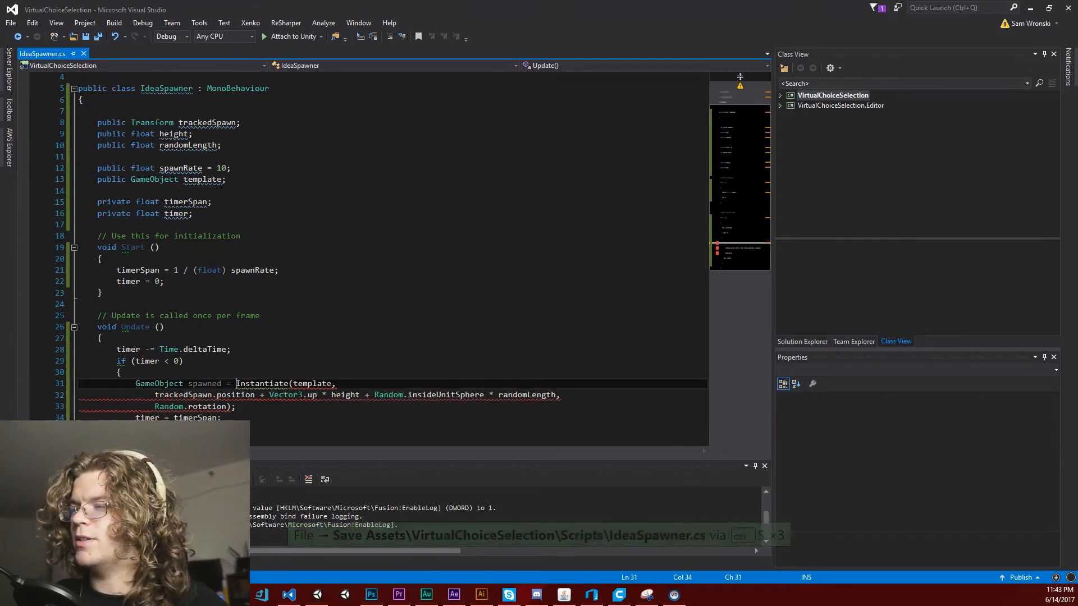
key(Down)
key(Down)
key(End)
key(Return)
text(spa)
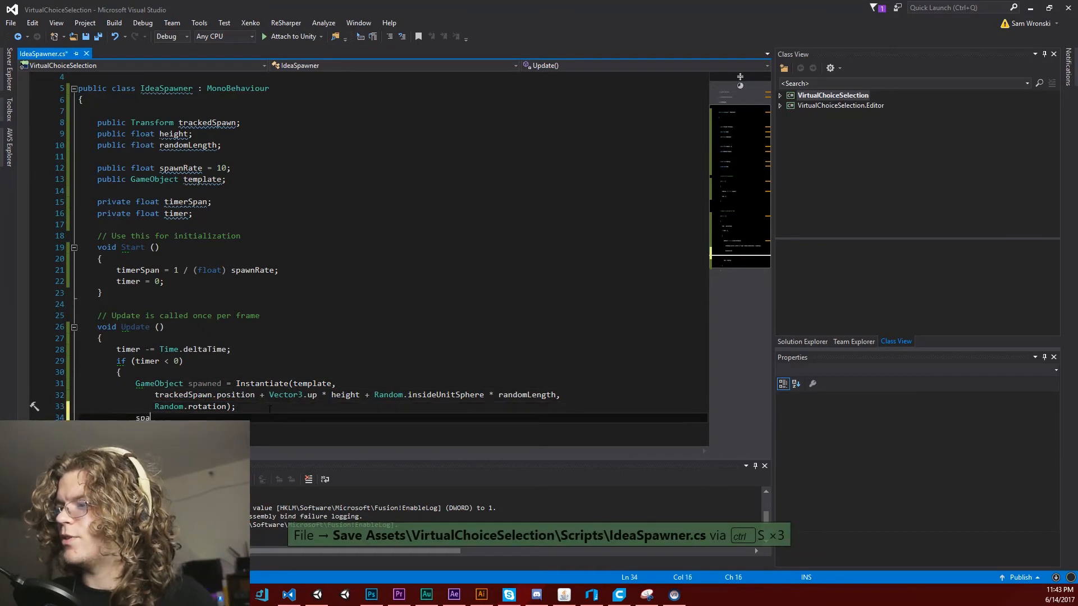
text(wned.)
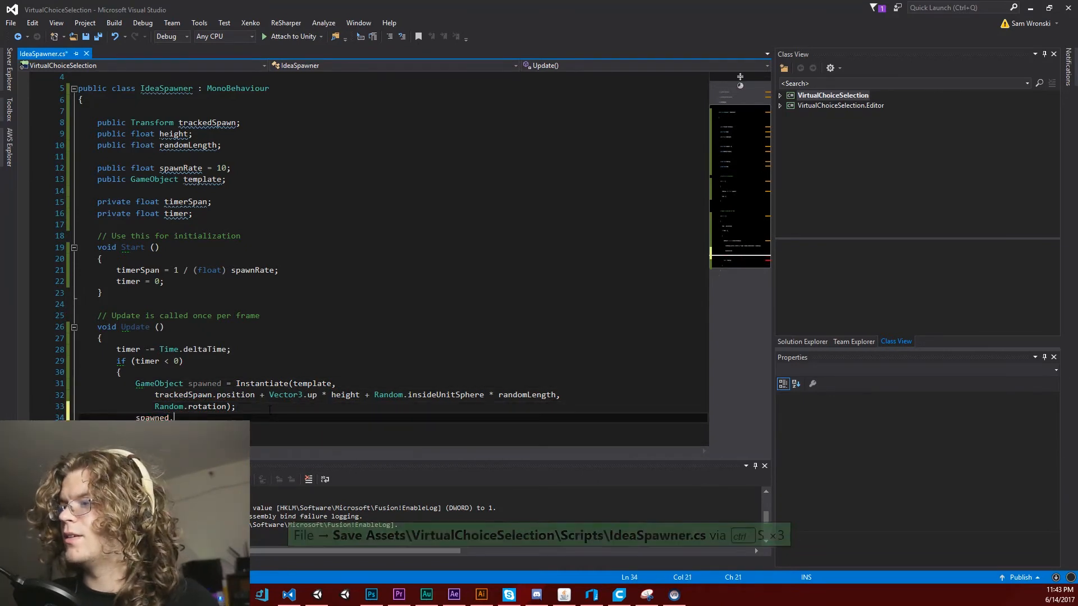
text(transform)
key(Return)
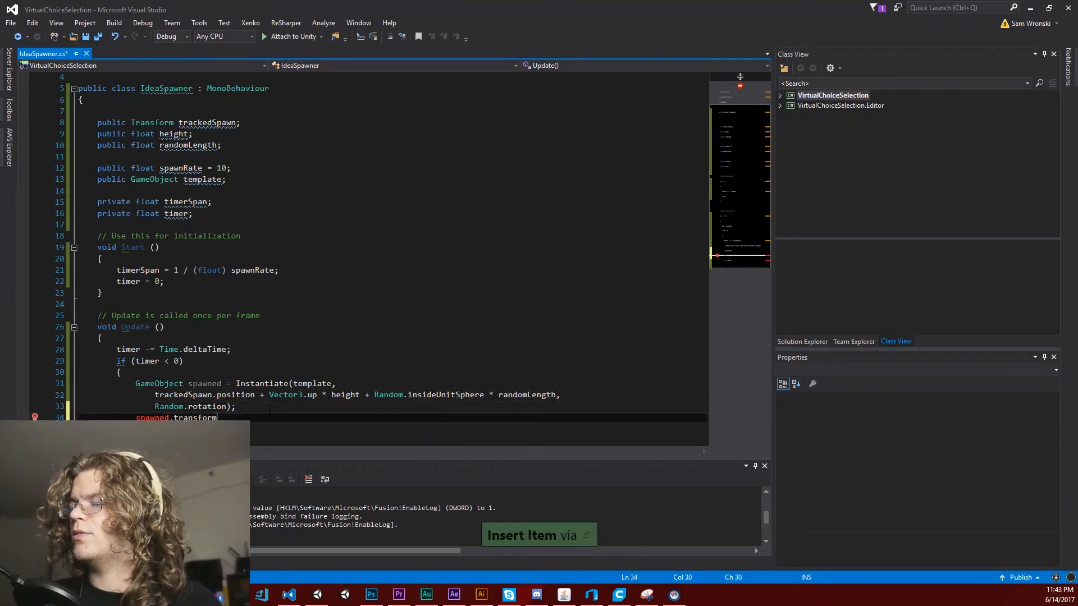
drag(255, 418, 255, 408)
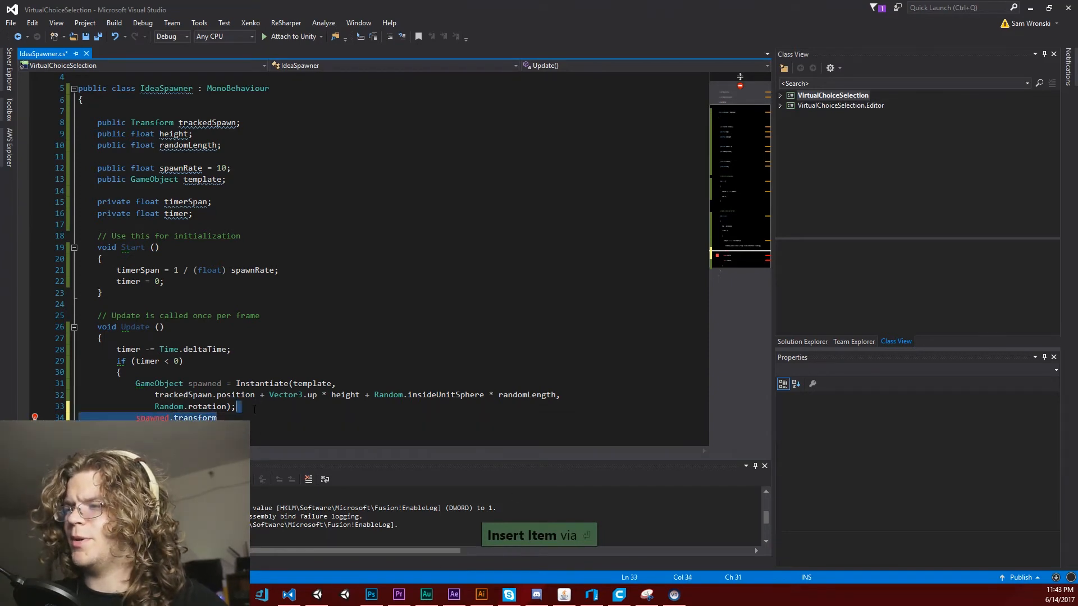
key(BackSpace)
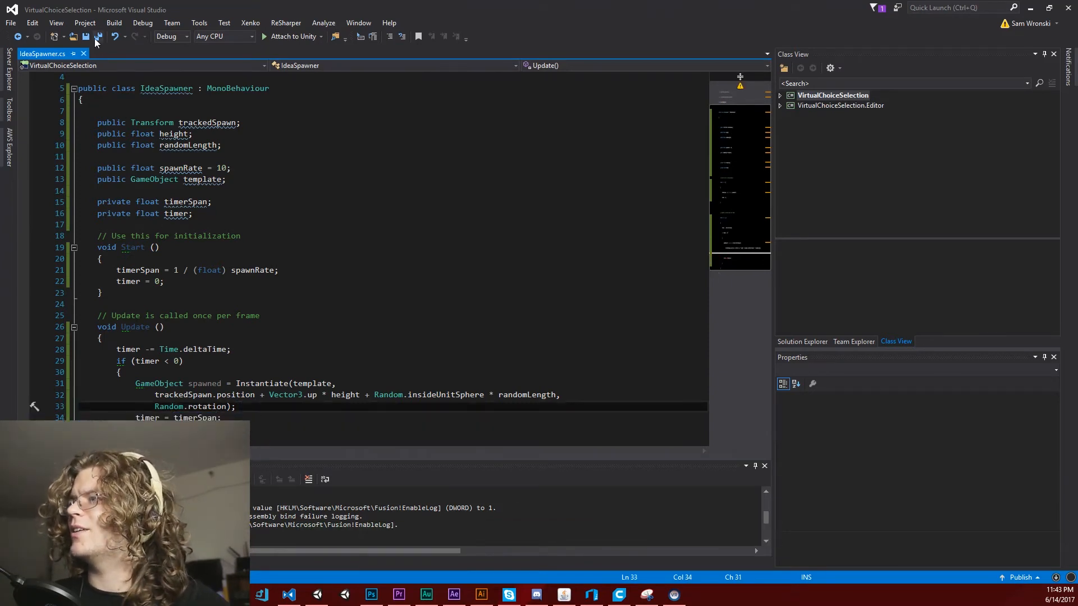
Remove the GameObject spawned = assignment in front of the Instantiate call and save the script
click(97, 37)
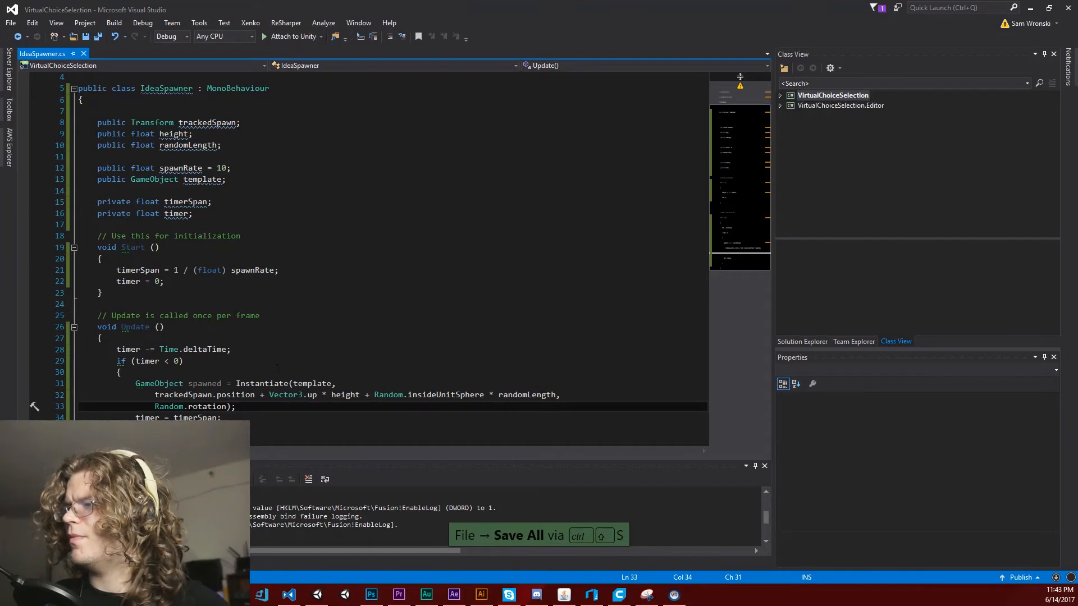
key(ctrl+s)
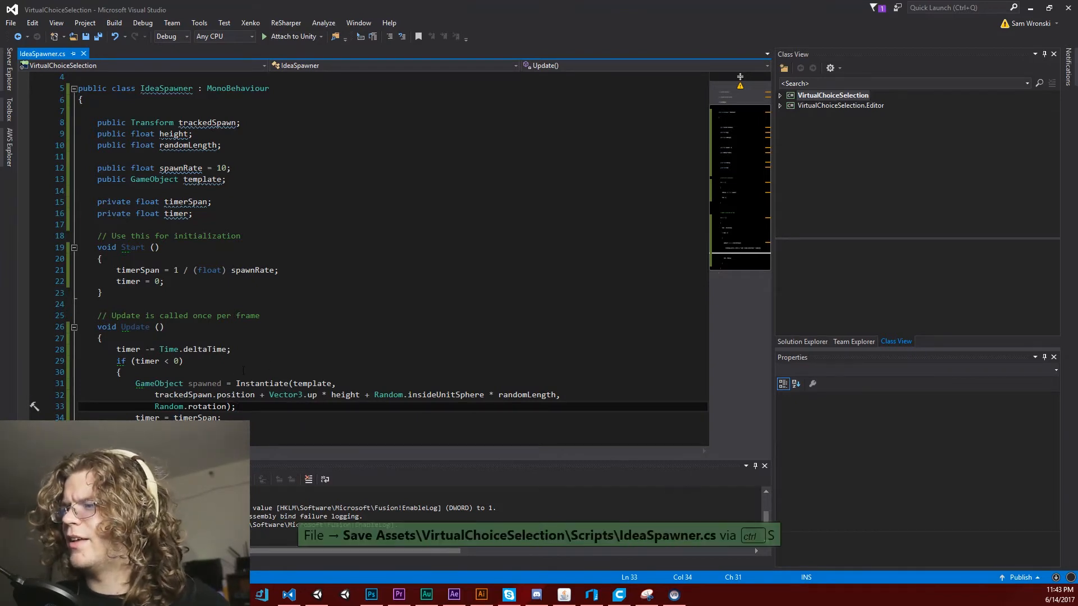
drag(235, 383, 136, 383)
key(Delete)
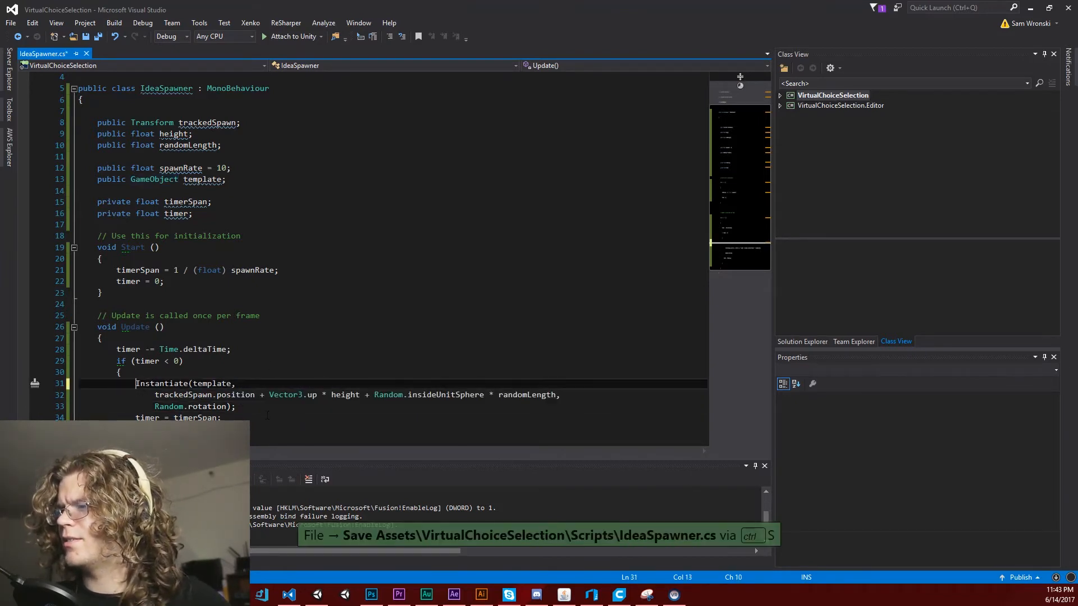
key(ctrl+s)
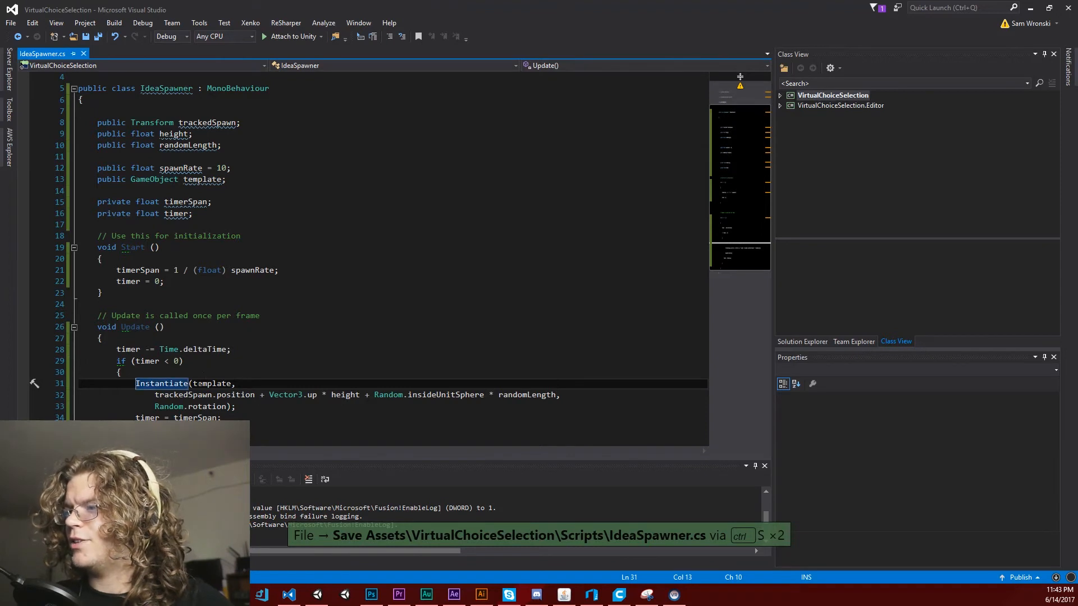
shift+click(321, 409)
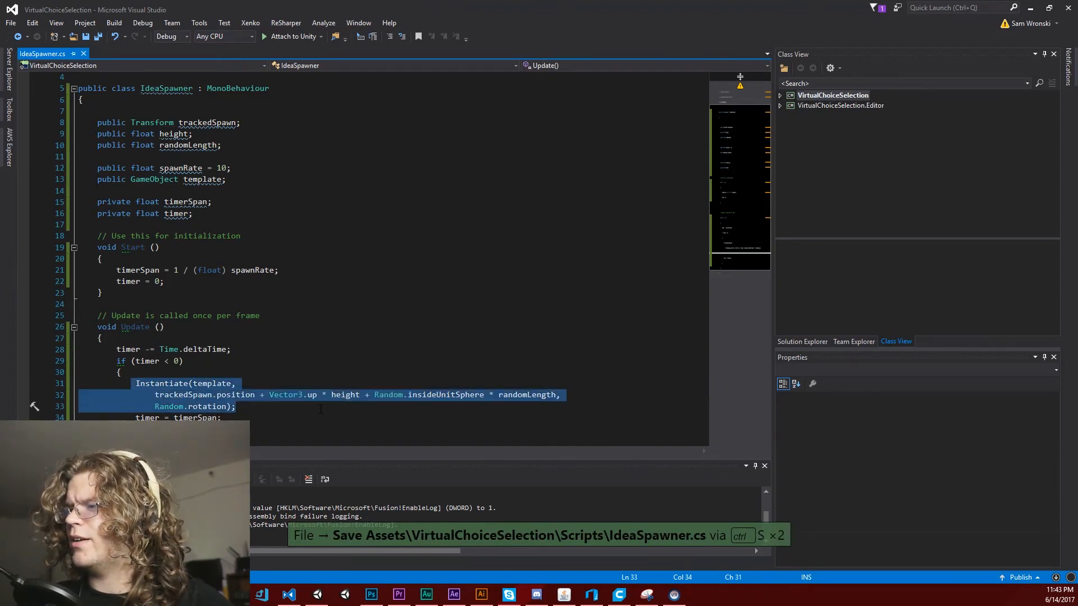
click(321, 409)
drag(221, 417, 78, 408)
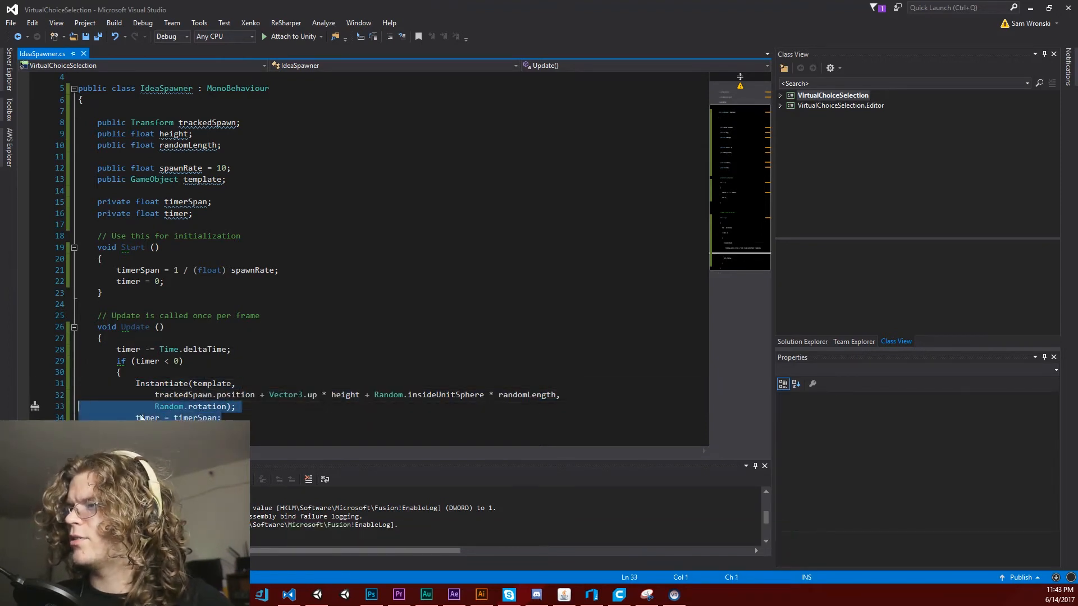
click(217, 406)
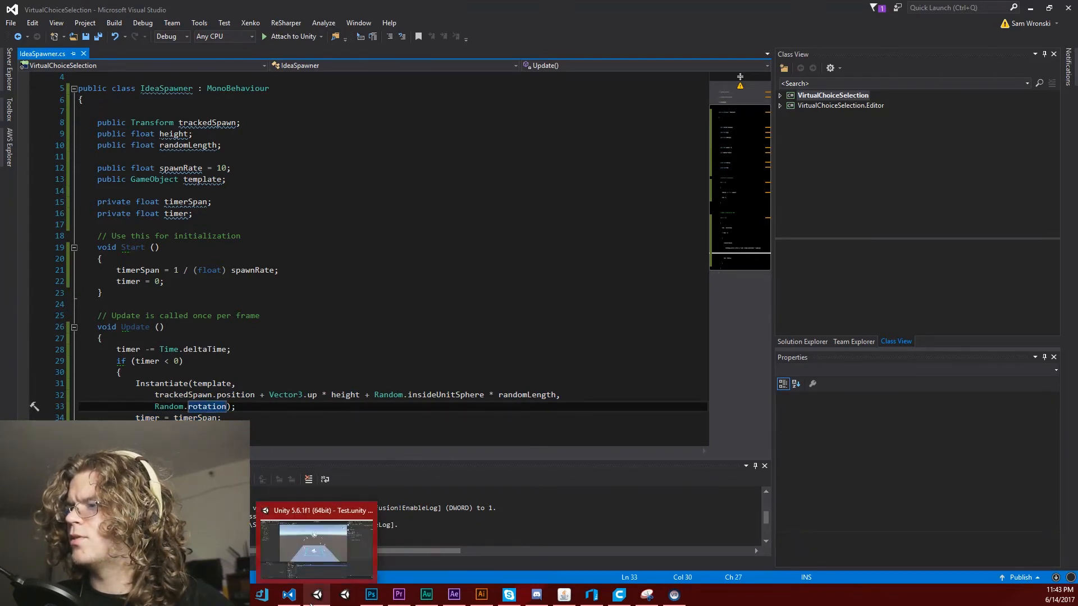
Switch to the Unity editor and create an empty game object named Spawner in the Test scene
click(312, 599)
click(85, 19)
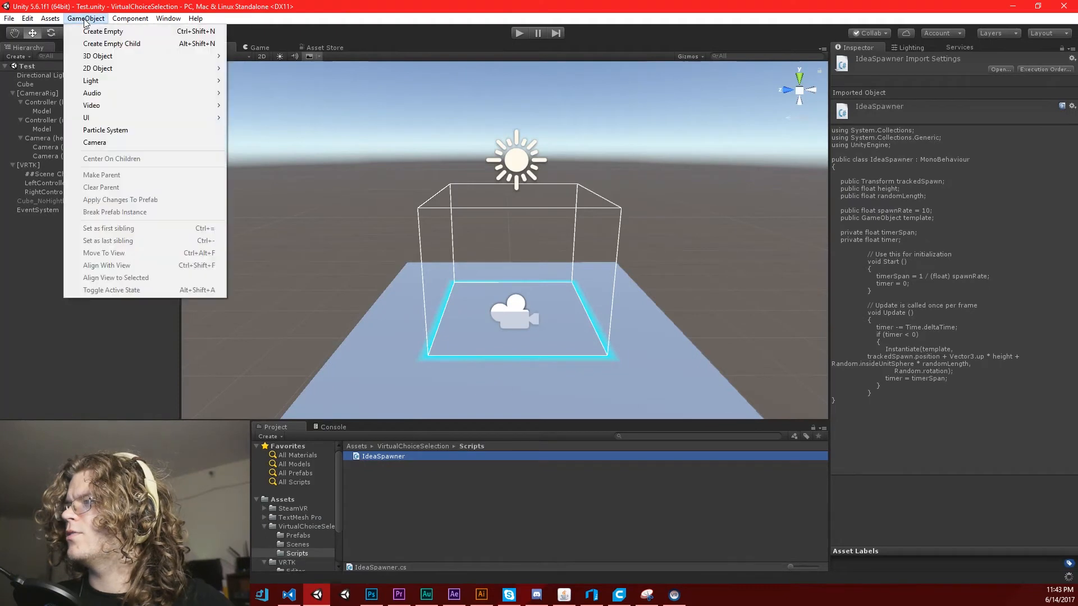
click(93, 33)
click(40, 209)
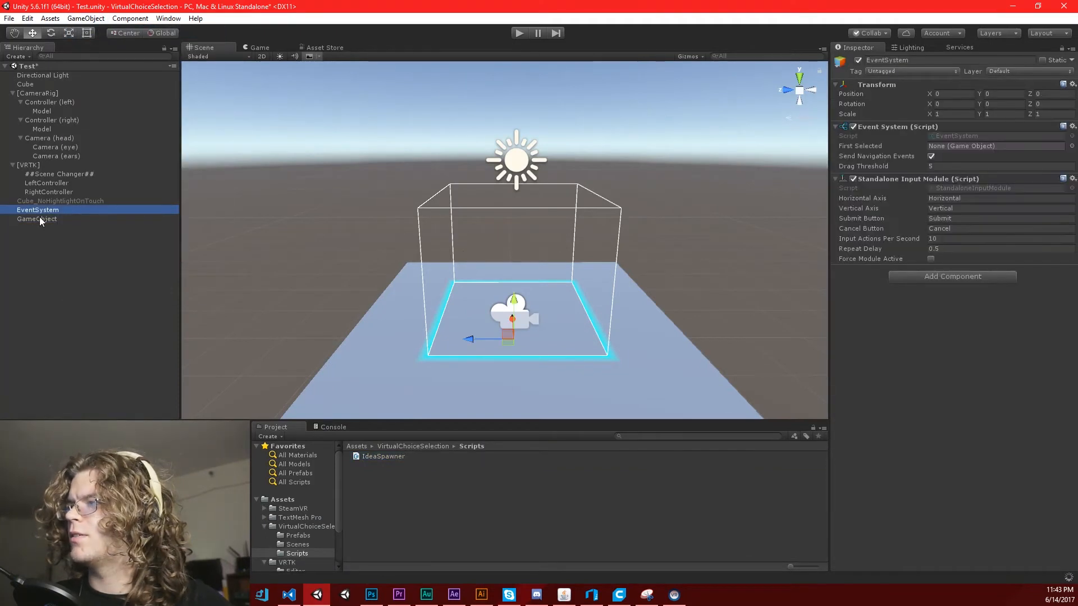
click(36, 219)
click(39, 218)
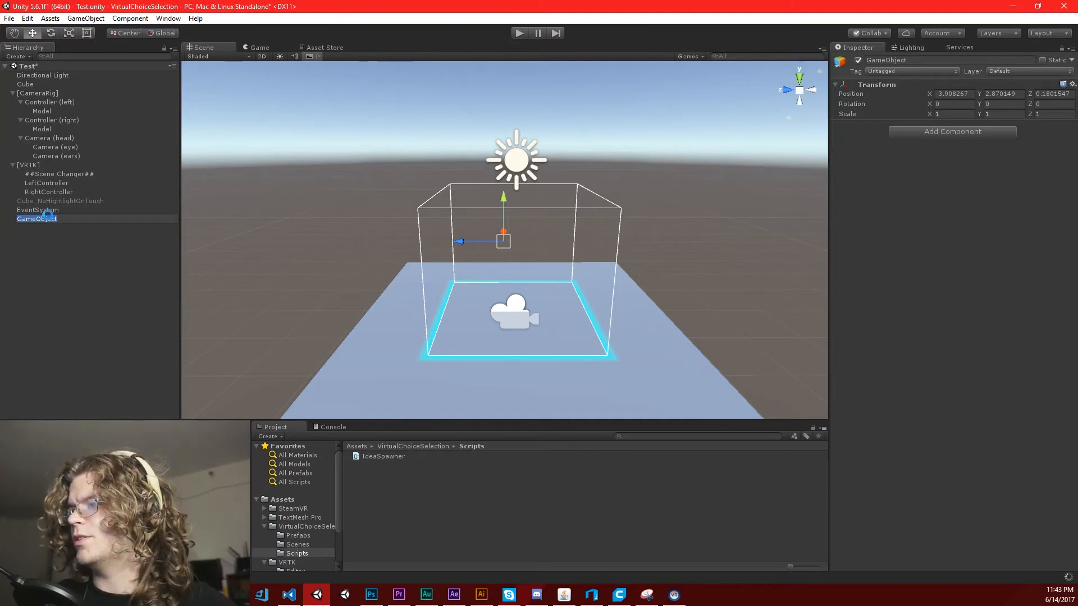
text(Spawner)
key(Return)
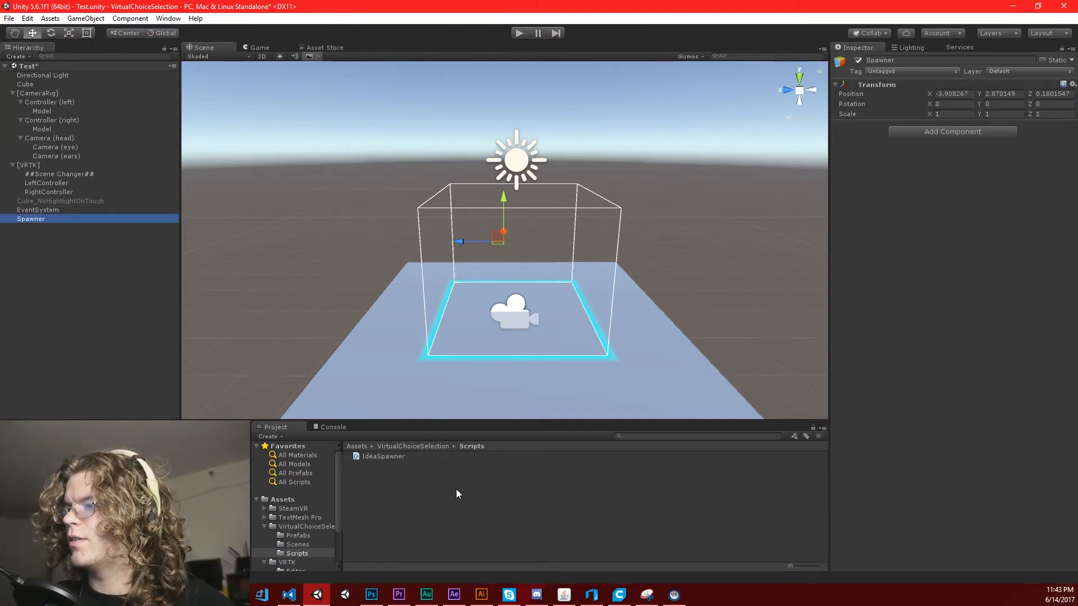
Attach the IdeaSpawner script to Spawner, with Camera (head) as its tracked spawn and a height of 10
drag(384, 456, 981, 220)
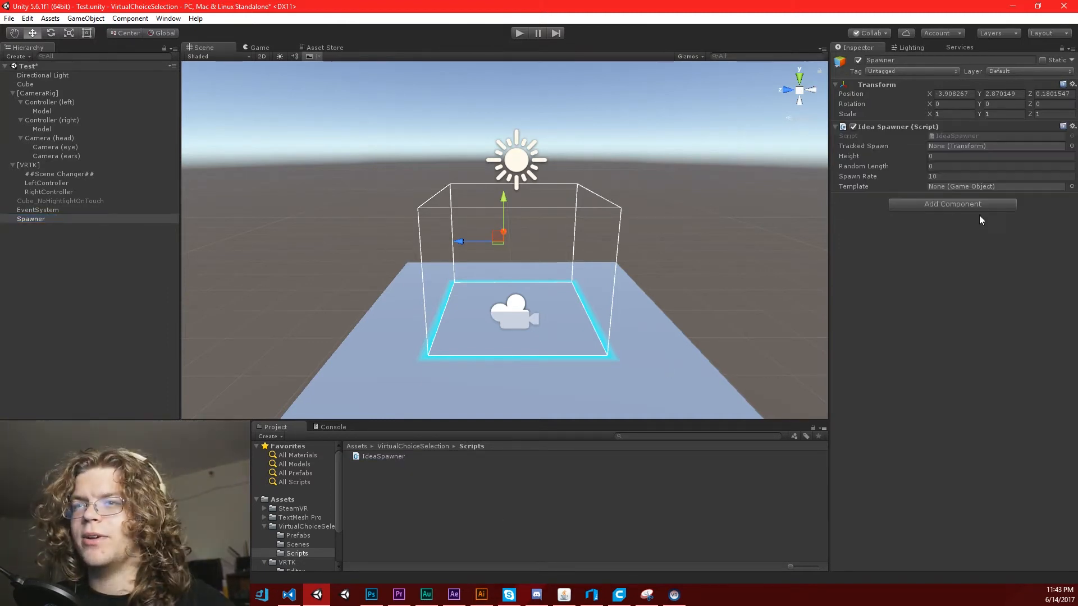
drag(46, 138, 961, 151)
click(949, 160)
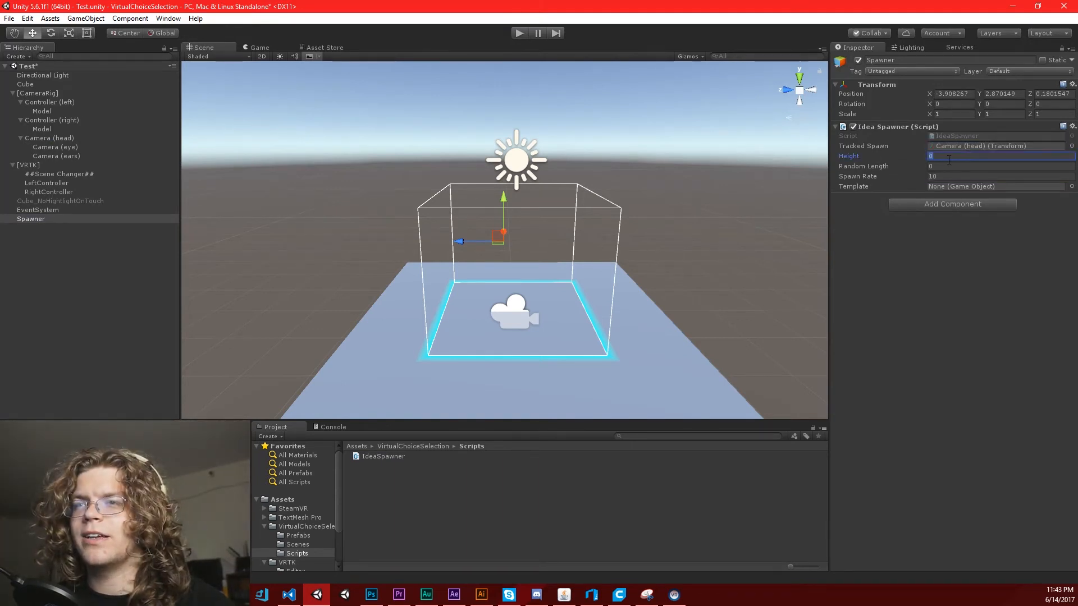
text(1)
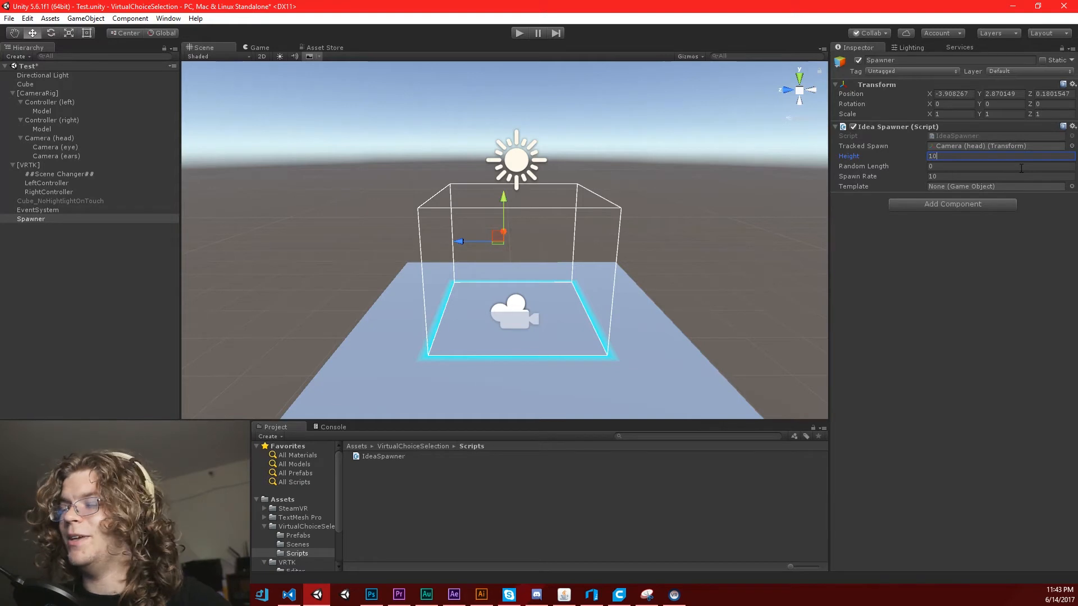
Assign the IdeaNote prefab as the Idea Spawner's template and set its random length to 1
click(308, 535)
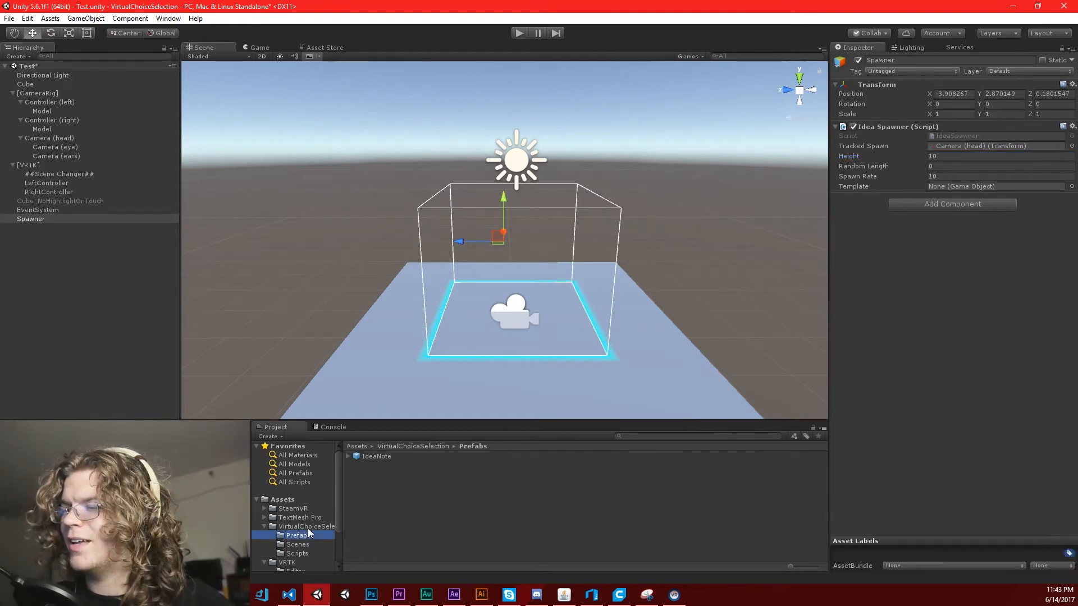
drag(375, 456, 962, 189)
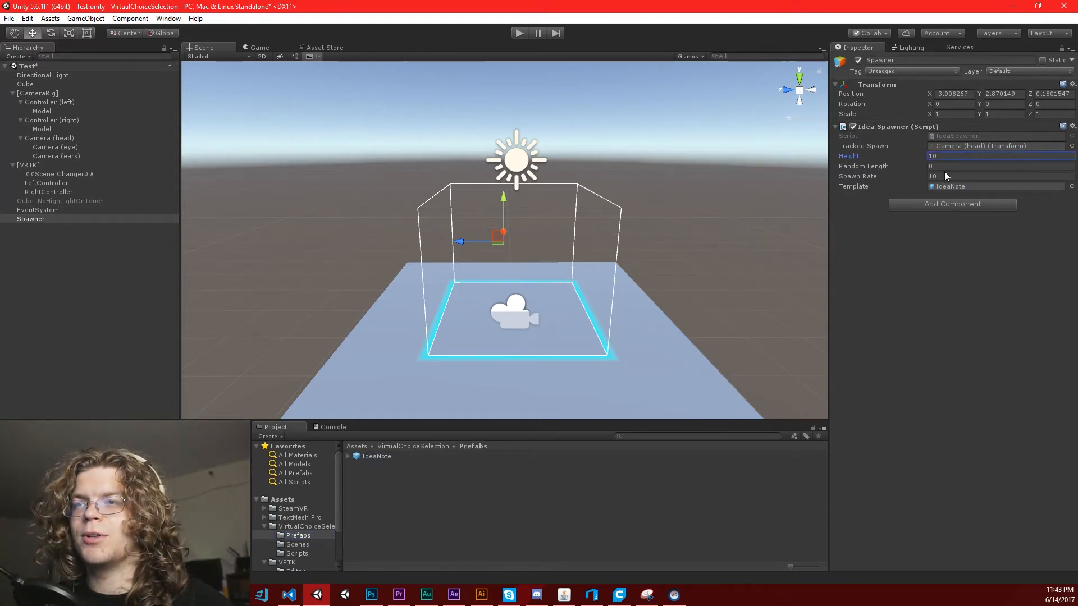
key(Tab)
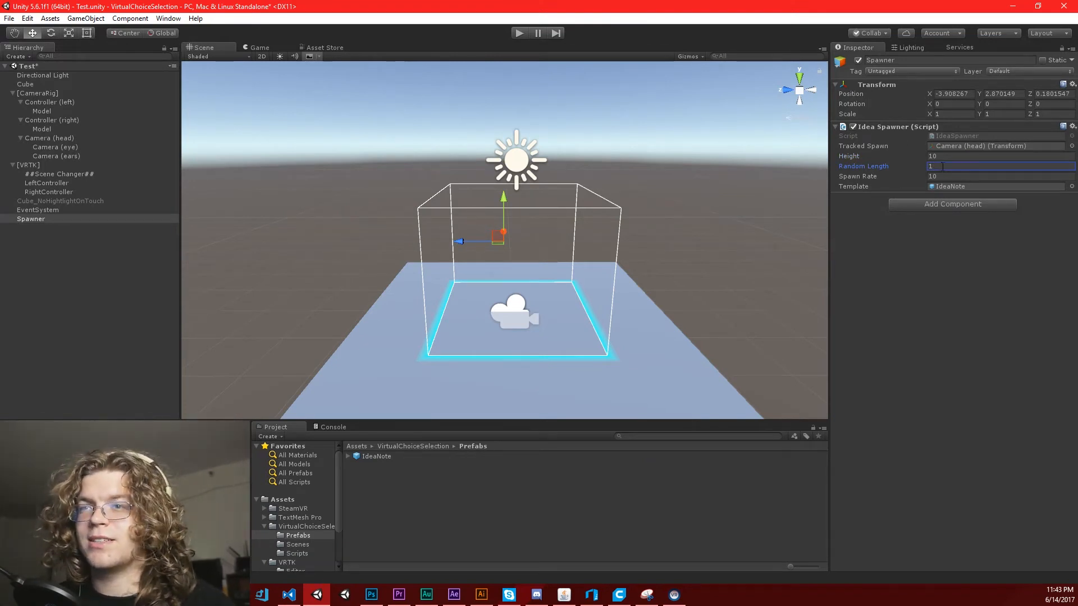
Play-test the scene, watch the spawned notes from an angled Scene view, and stop playback
right_drag(638, 270, 725, 267)
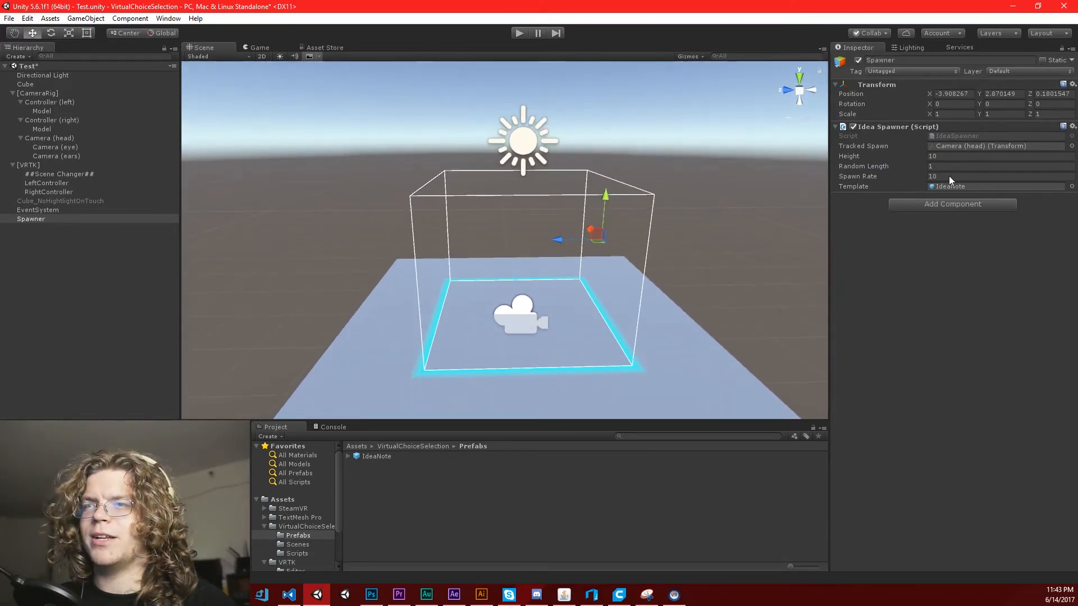
click(519, 32)
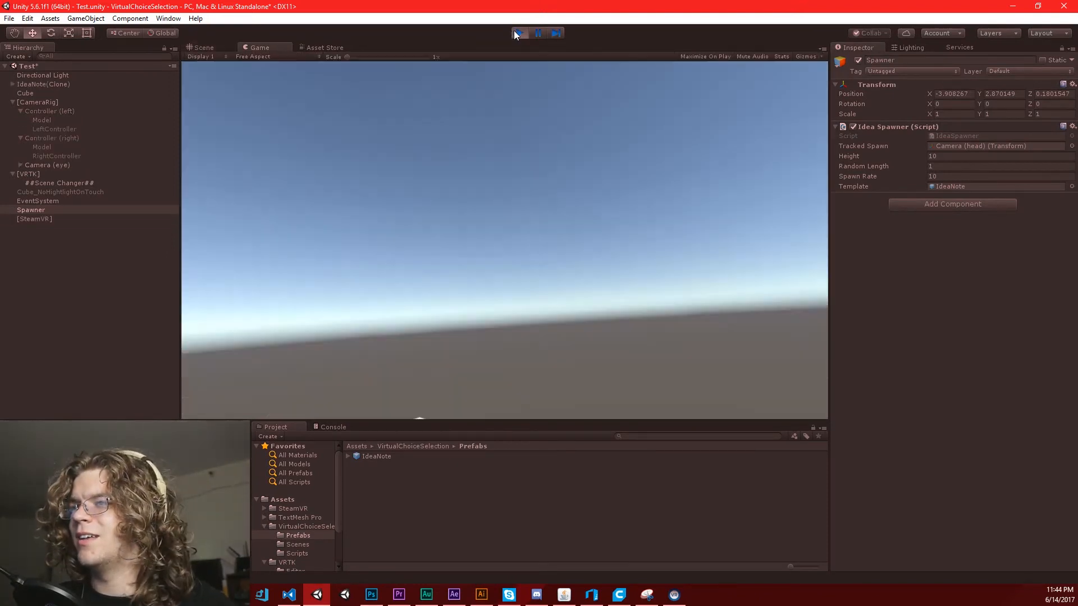
click(205, 48)
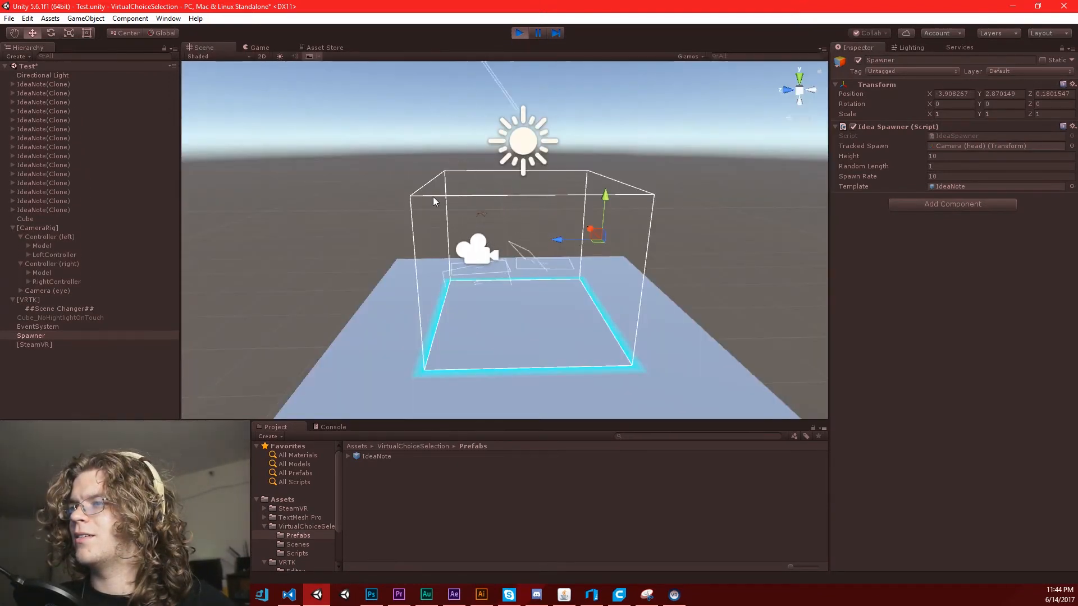
right_drag(433, 199, 614, 230)
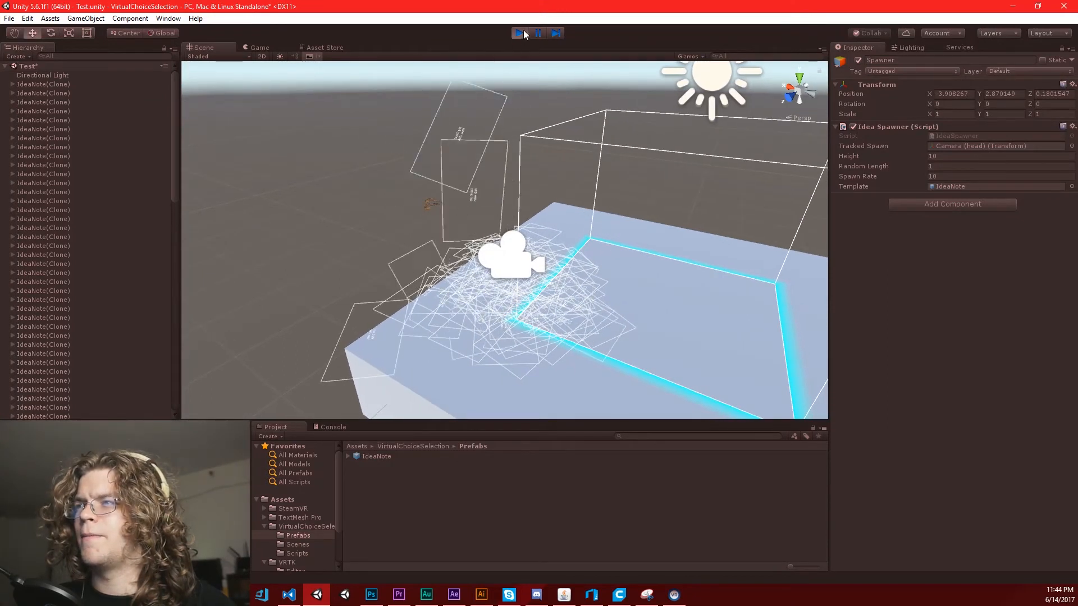
click(519, 33)
key(f)
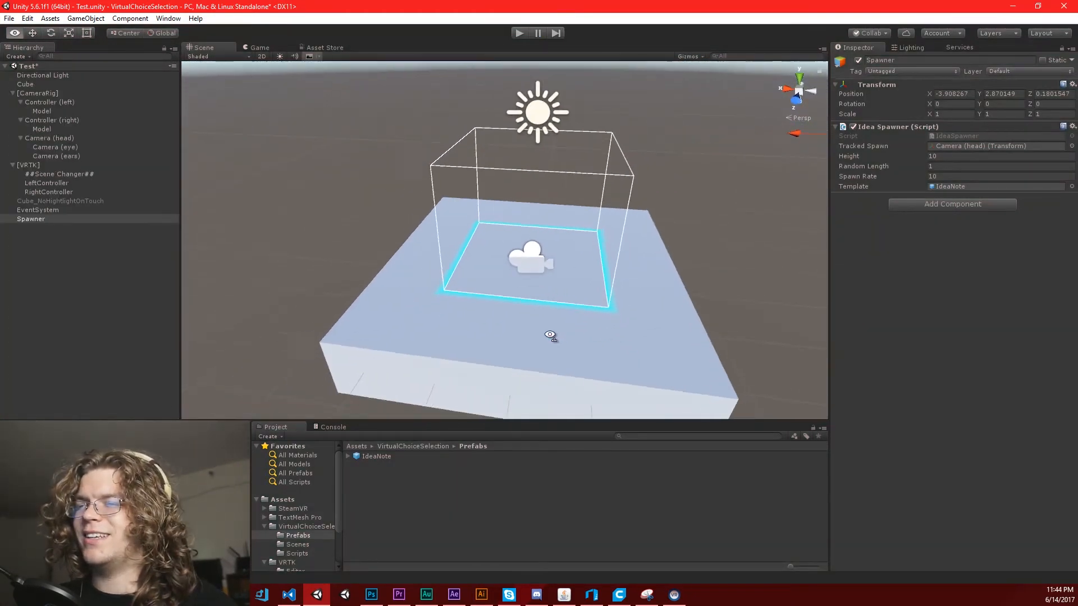
Starting from the IdeaNote prefab's layer setting, add a new layer named Note as User Layer 8
click(489, 335)
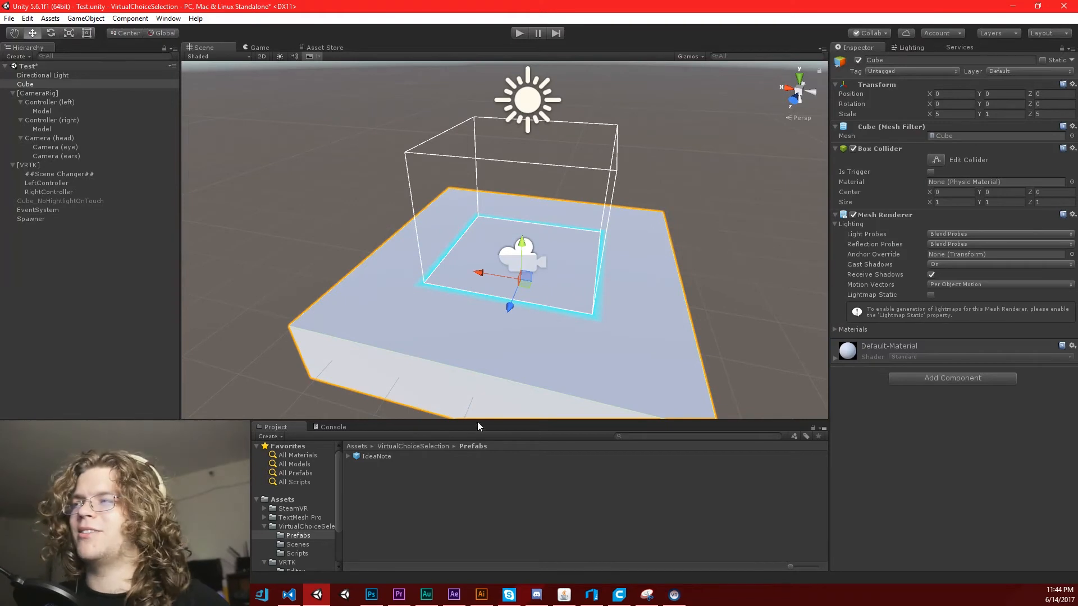
click(297, 535)
click(376, 457)
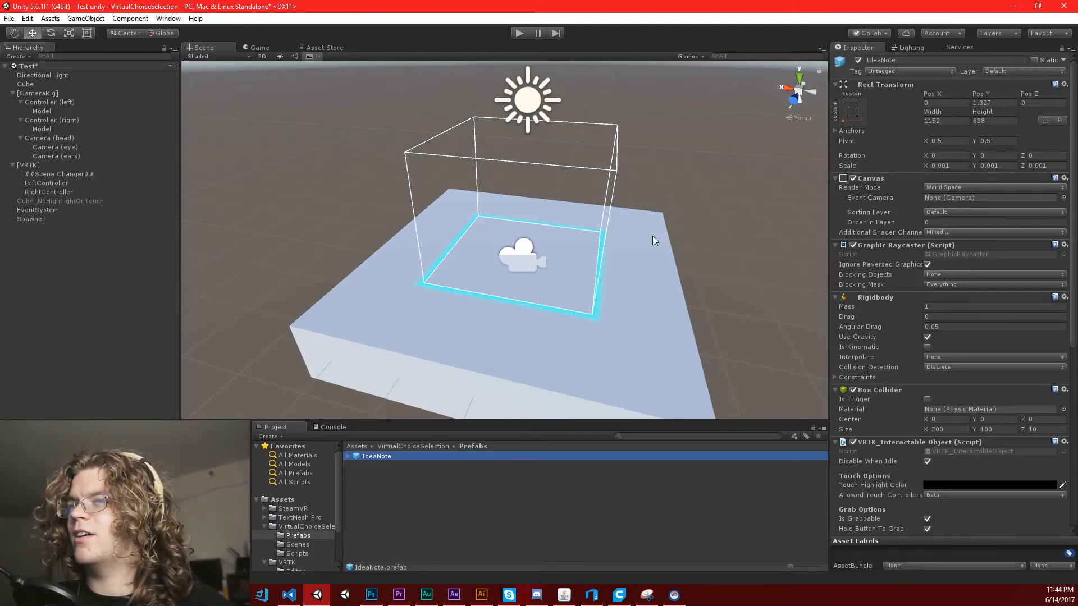
click(1016, 69)
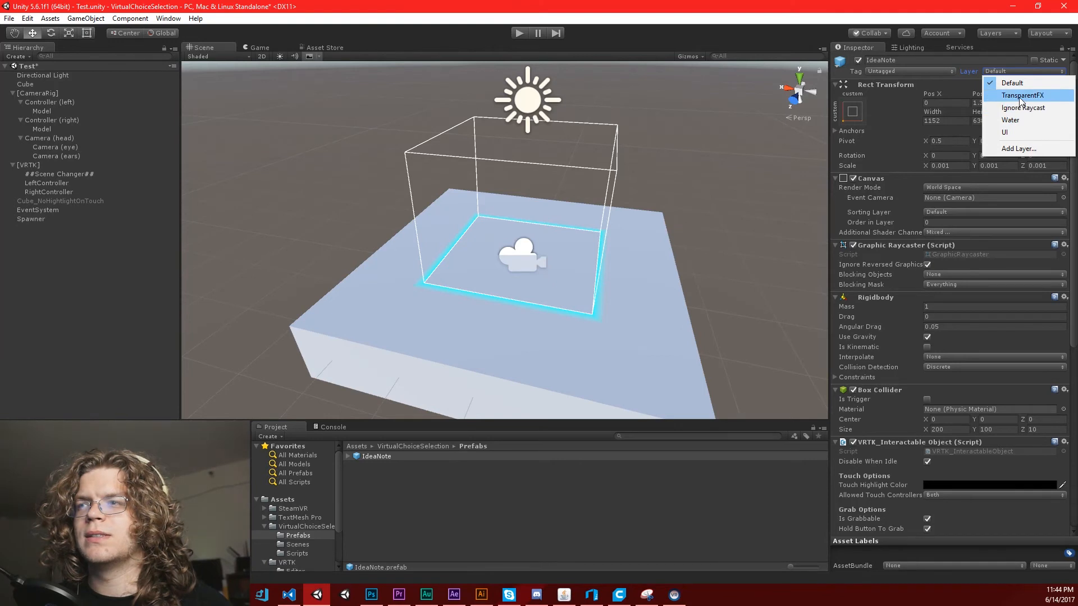
click(1018, 148)
click(936, 198)
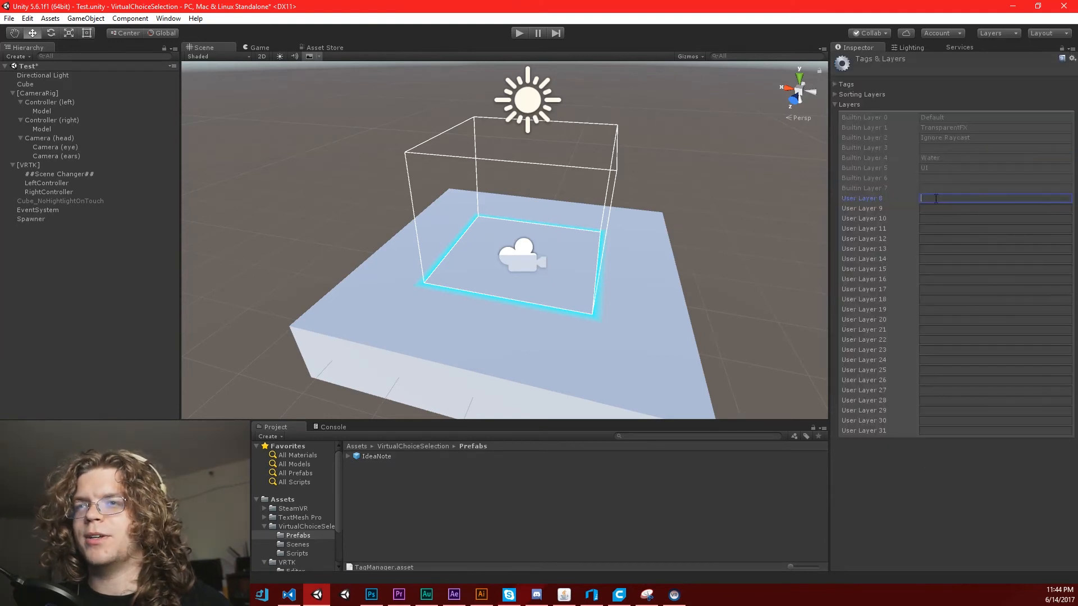
text(Note)
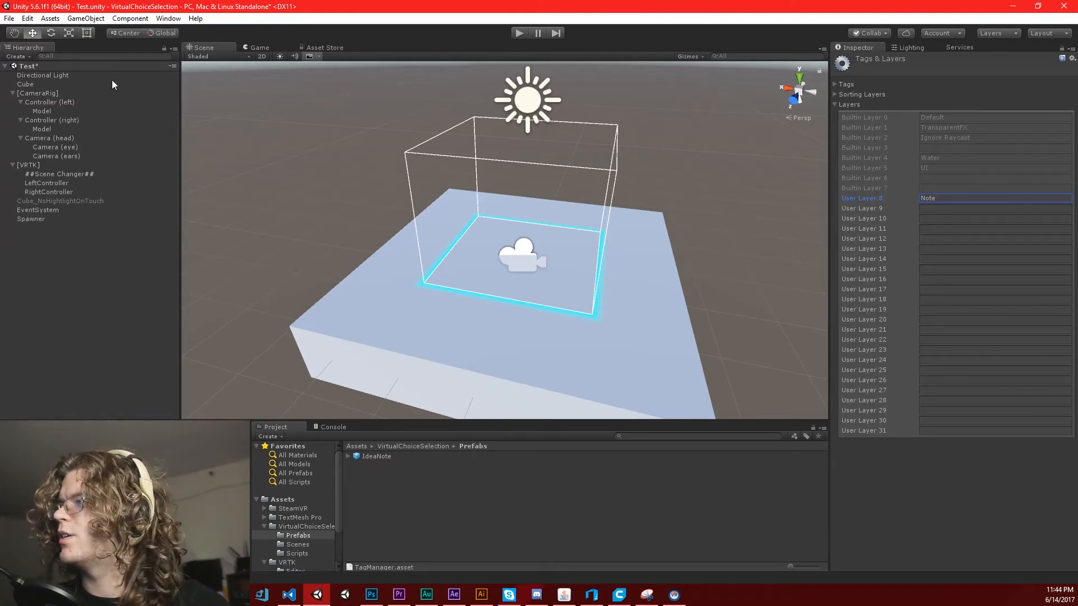
Assign the IdeaNote prefab in the Prefabs folder and all its child objects to the Note layer
click(28, 165)
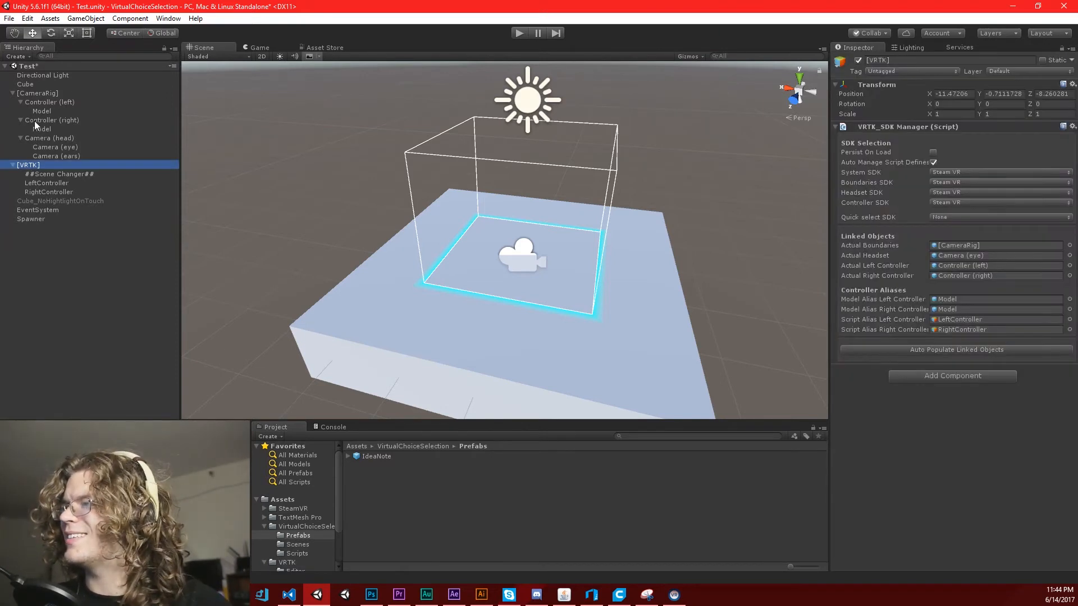
click(382, 447)
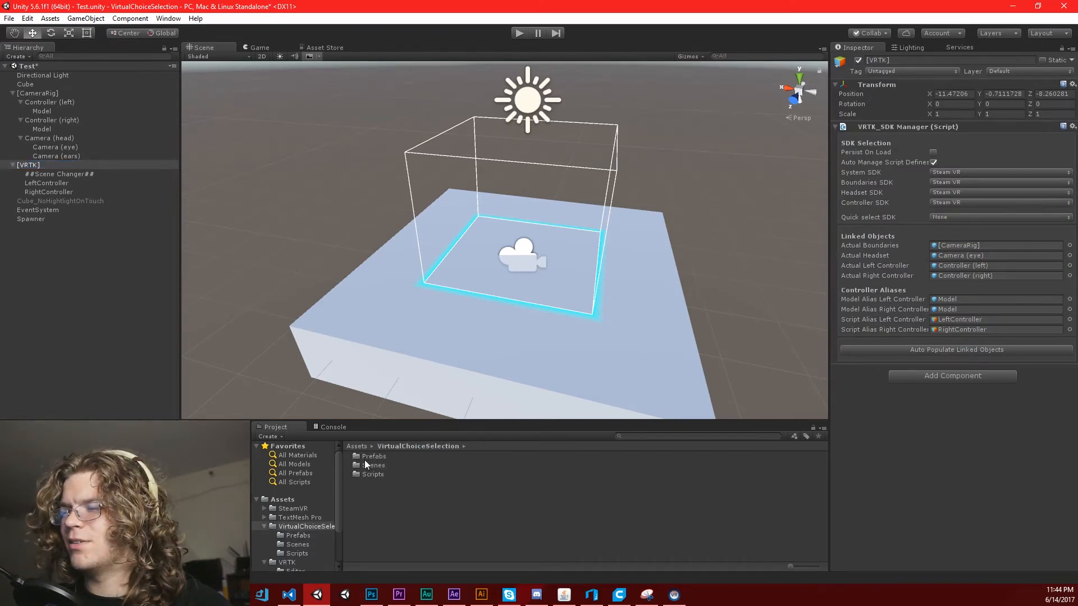
double_click(369, 457)
click(369, 457)
click(1004, 72)
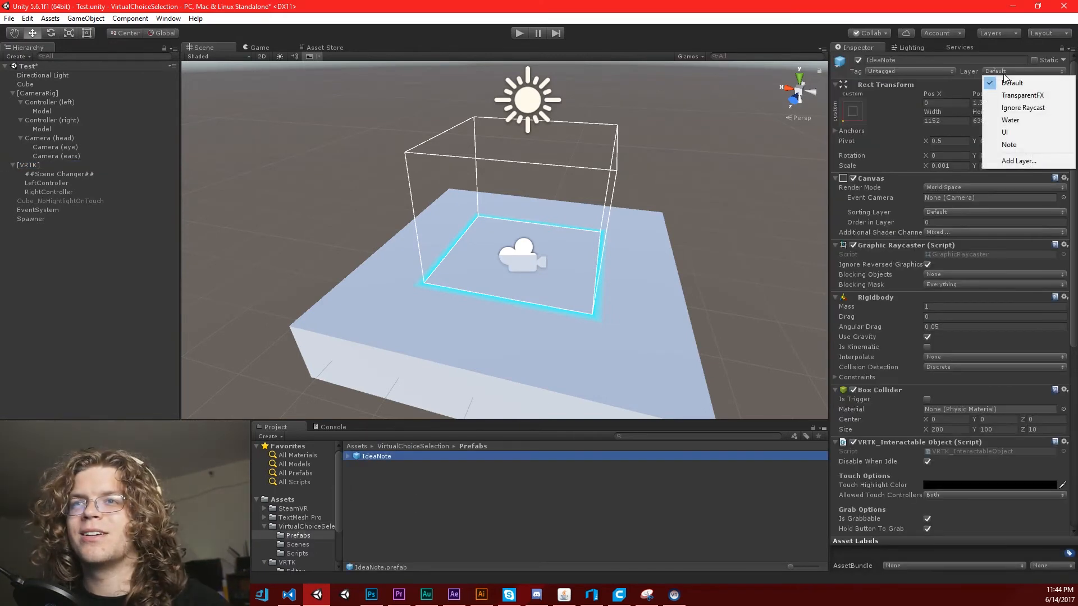
click(1010, 146)
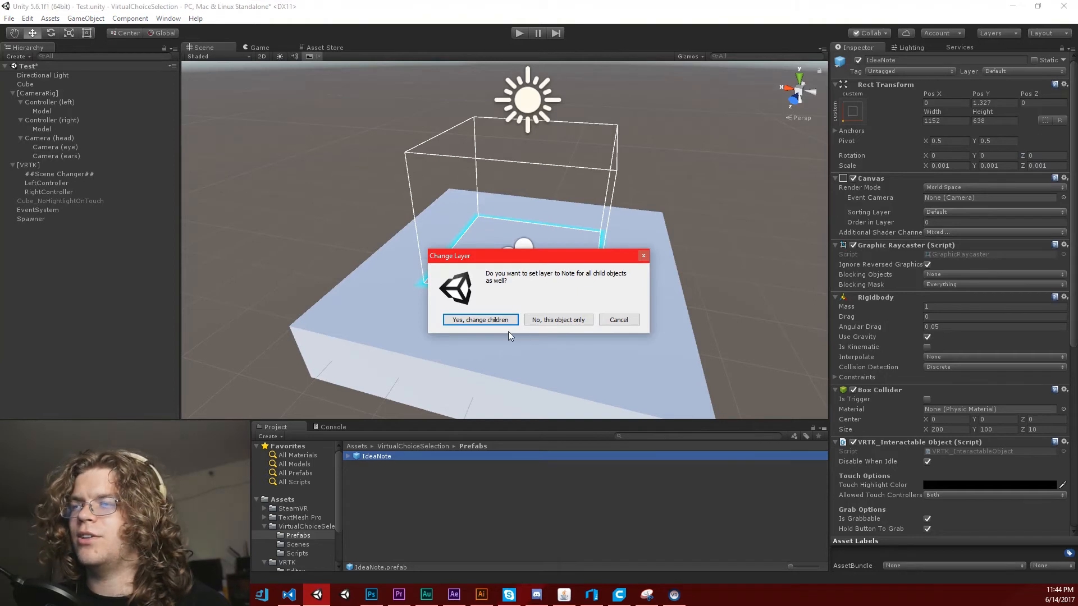
click(478, 320)
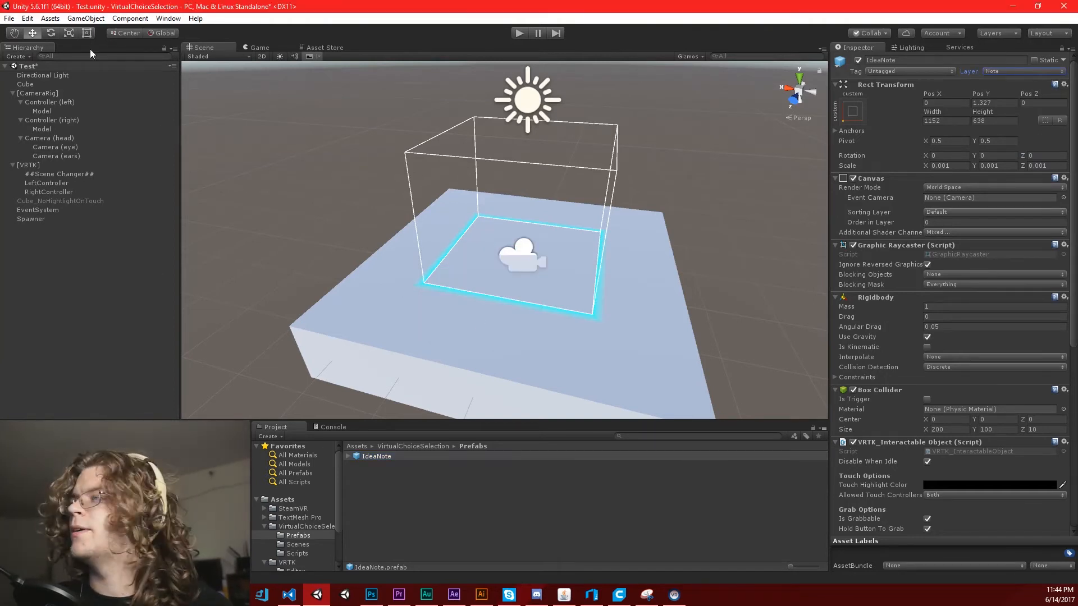
Add a new layer named Terrain as User Layer 9 and assign the Cube to it
click(393, 315)
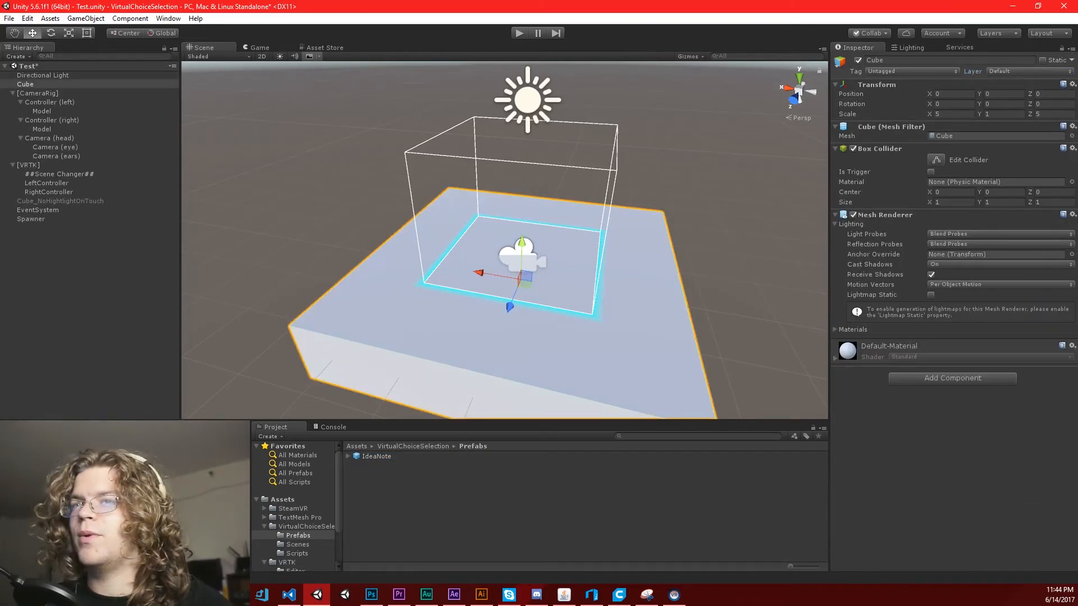
click(1016, 72)
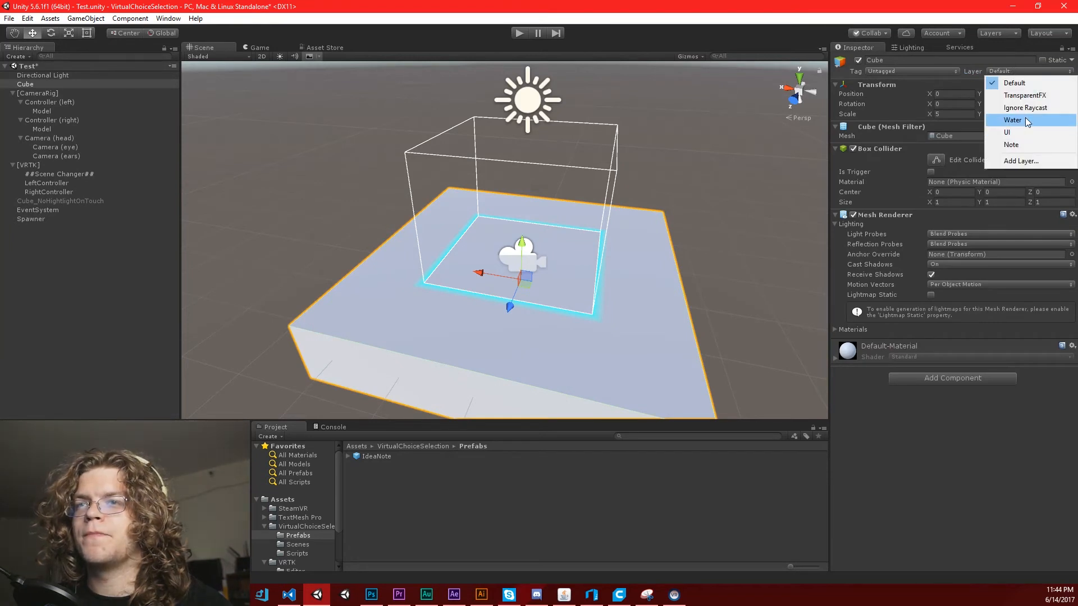
click(1016, 167)
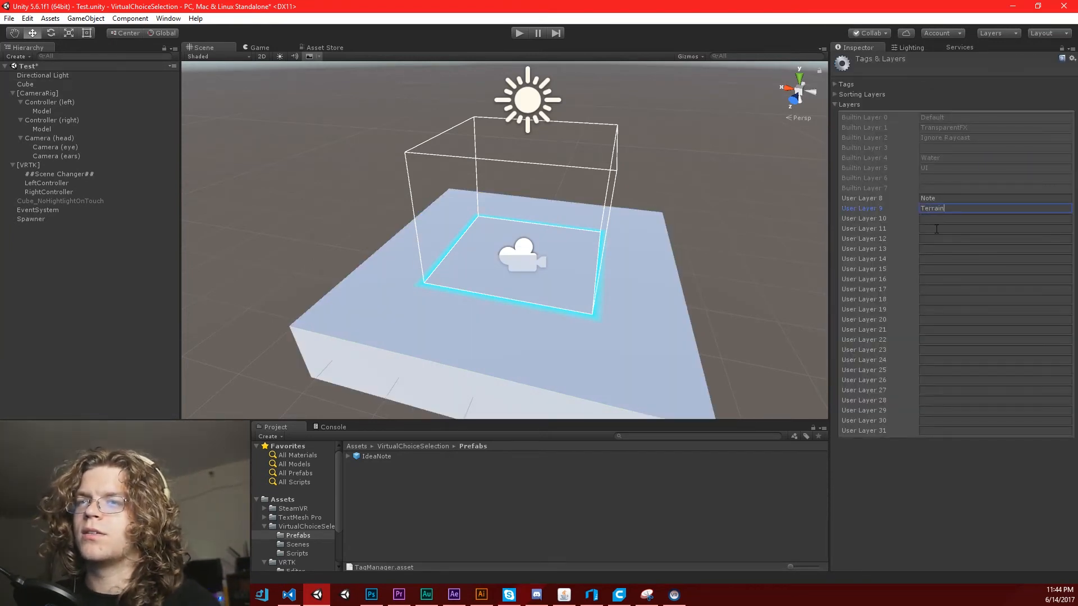
click(440, 321)
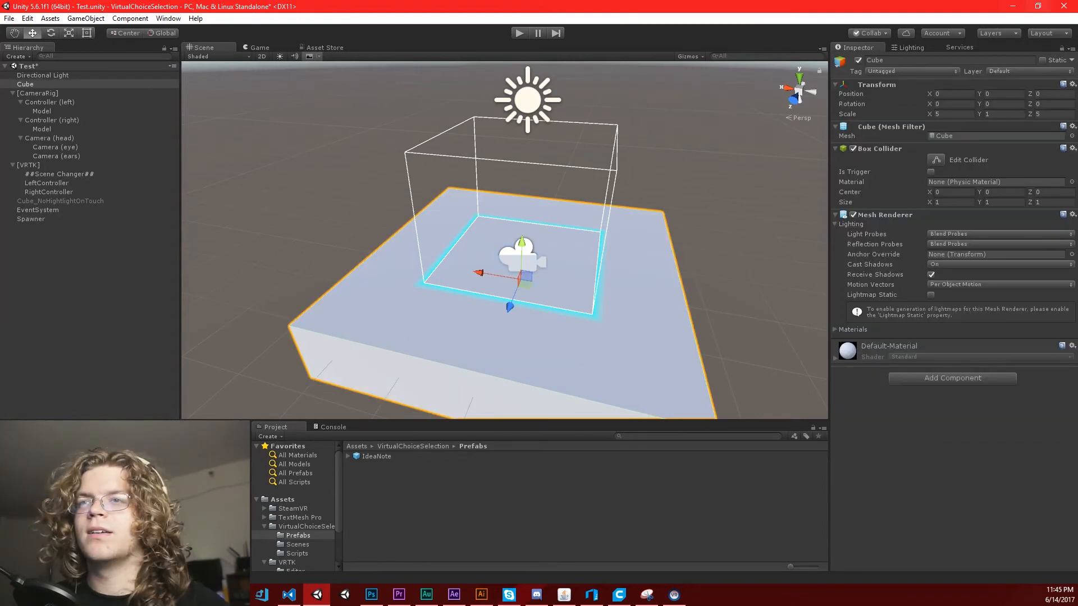
click(1032, 71)
click(1013, 151)
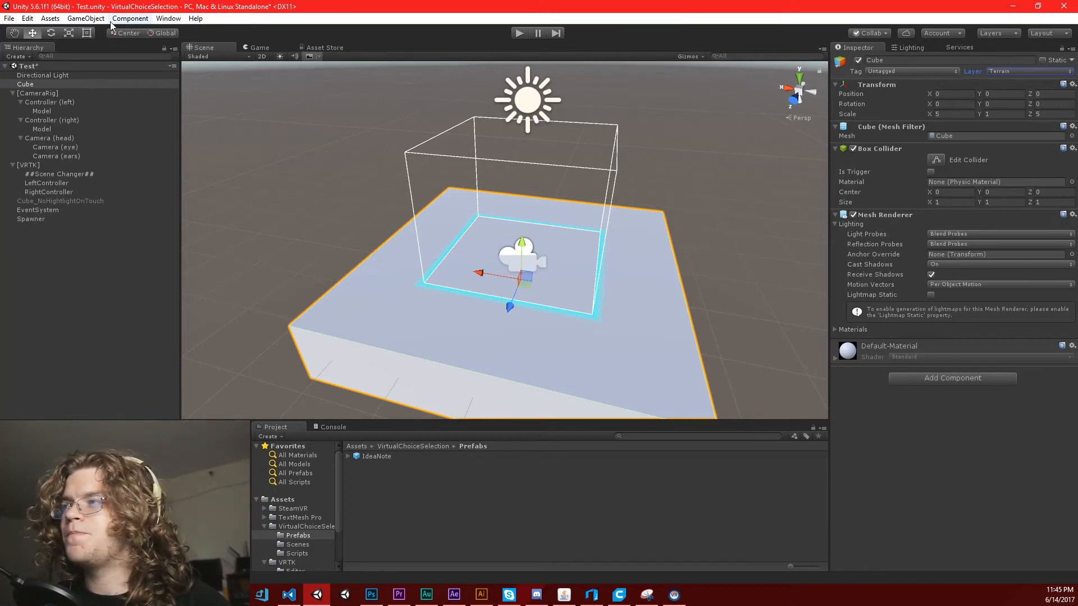
Disable collisions between the Note and Terrain layers in the Physics settings' layer collision matrix
click(27, 19)
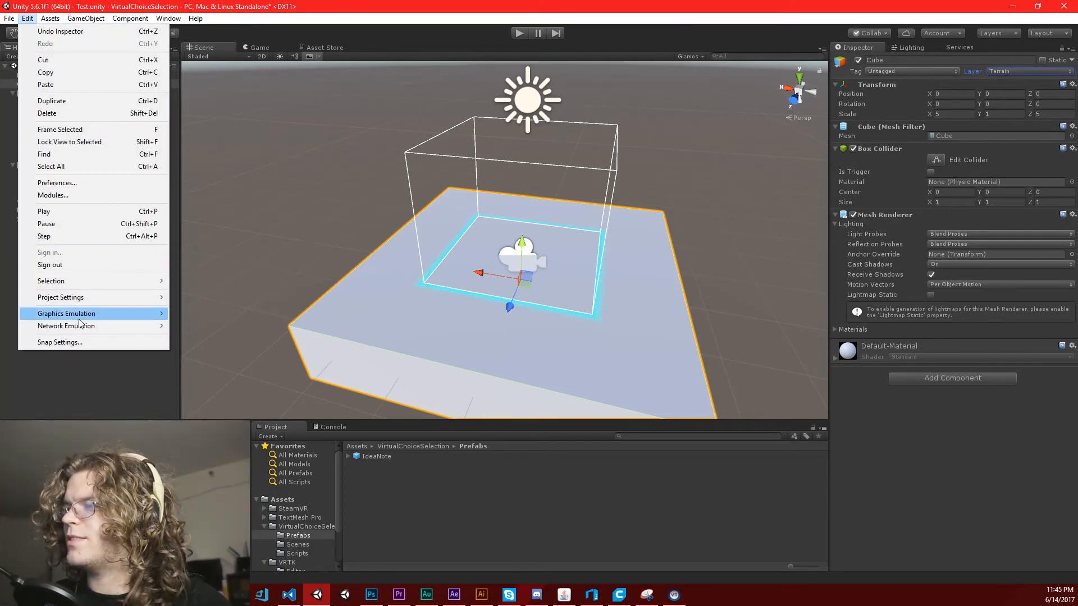
mouse_move(83, 300)
click(216, 358)
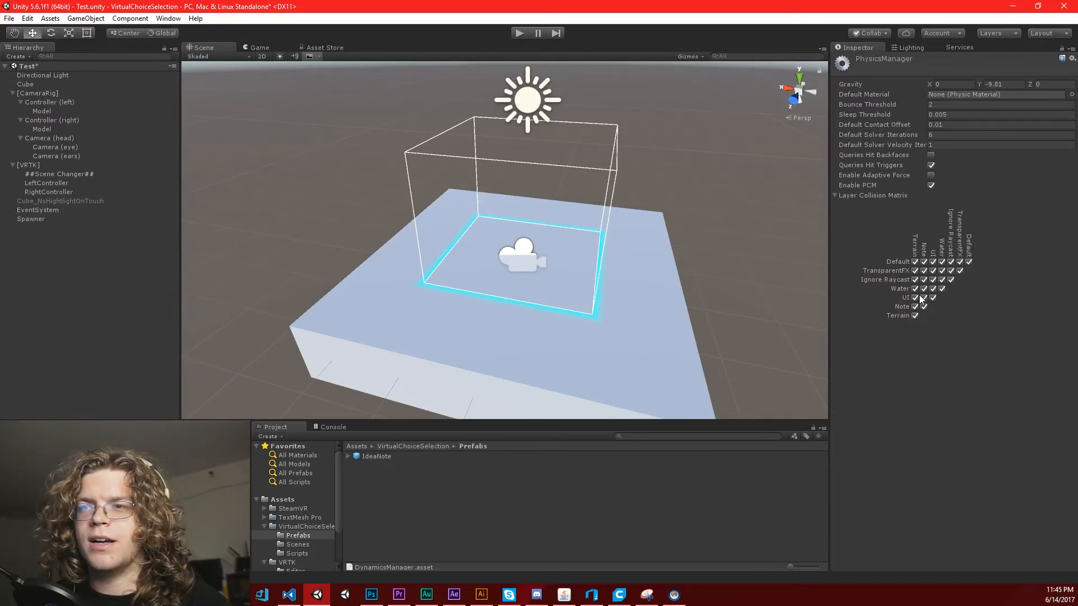
click(915, 309)
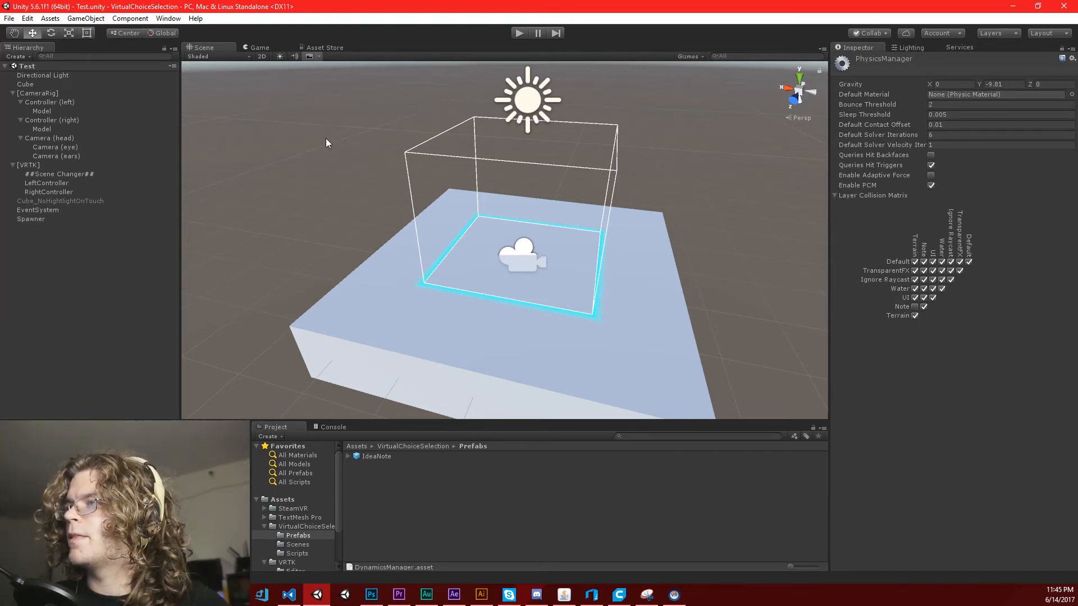
Play-test the scene, watch the notes fall around the cube from an angled Scene view, and stop playback
click(520, 33)
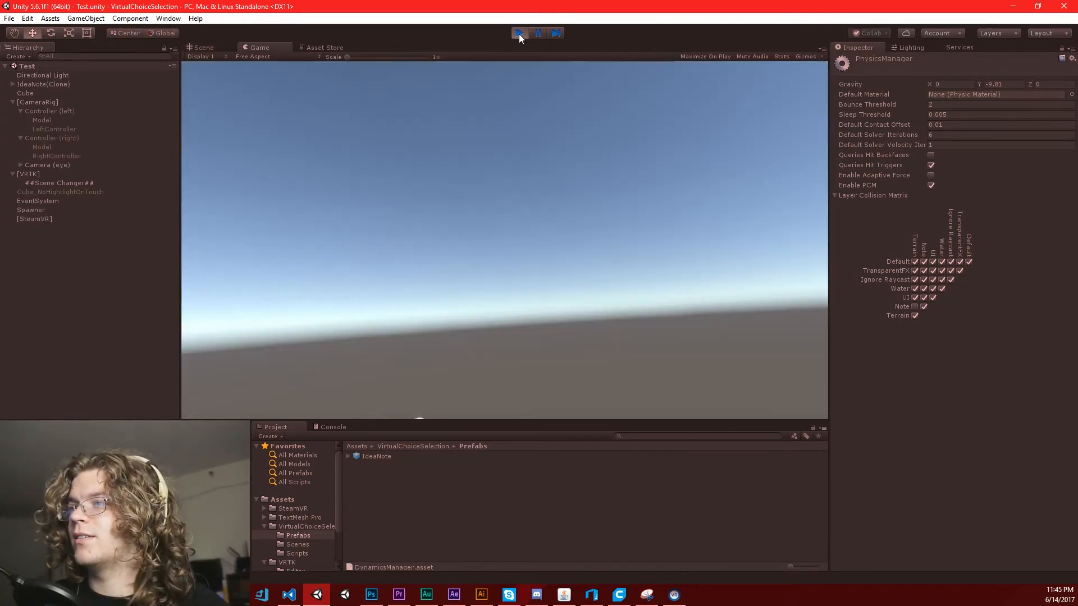
click(205, 47)
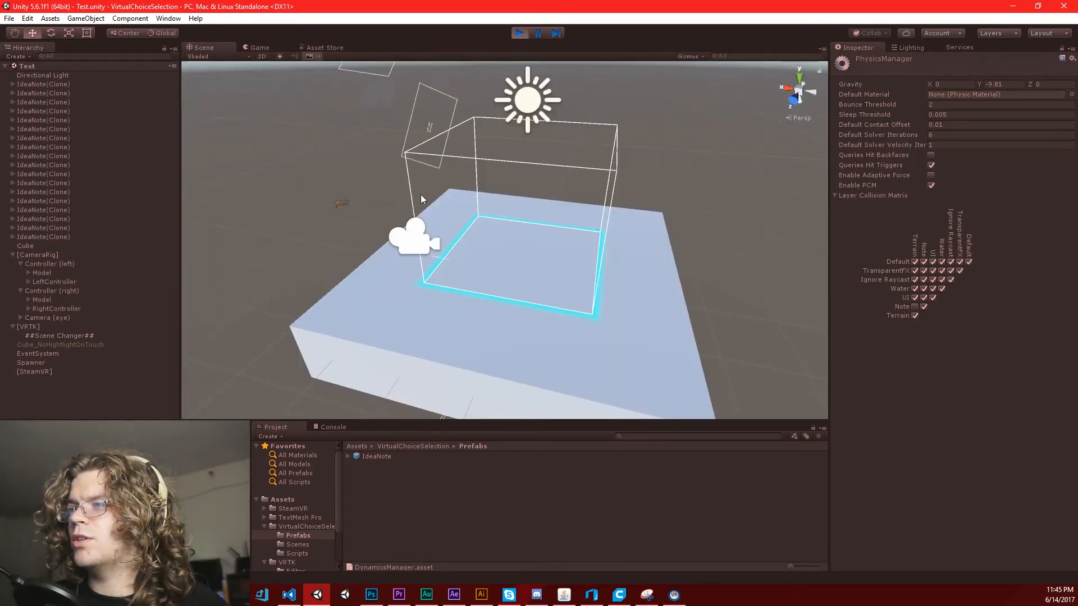
right_drag(420, 194, 438, 225)
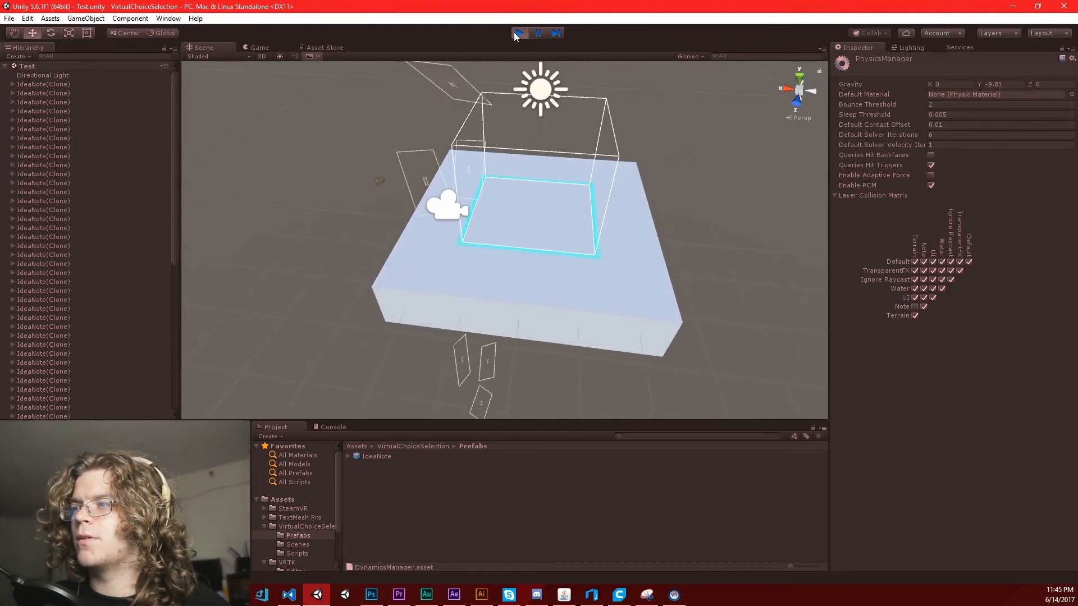
right_drag(339, 334, 467, 319)
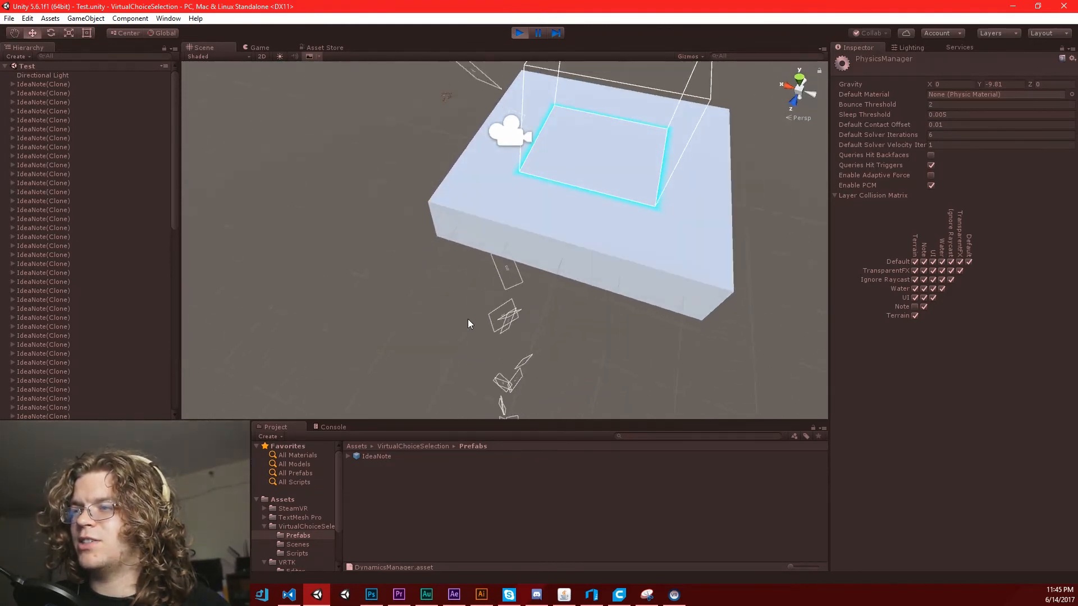
click(517, 34)
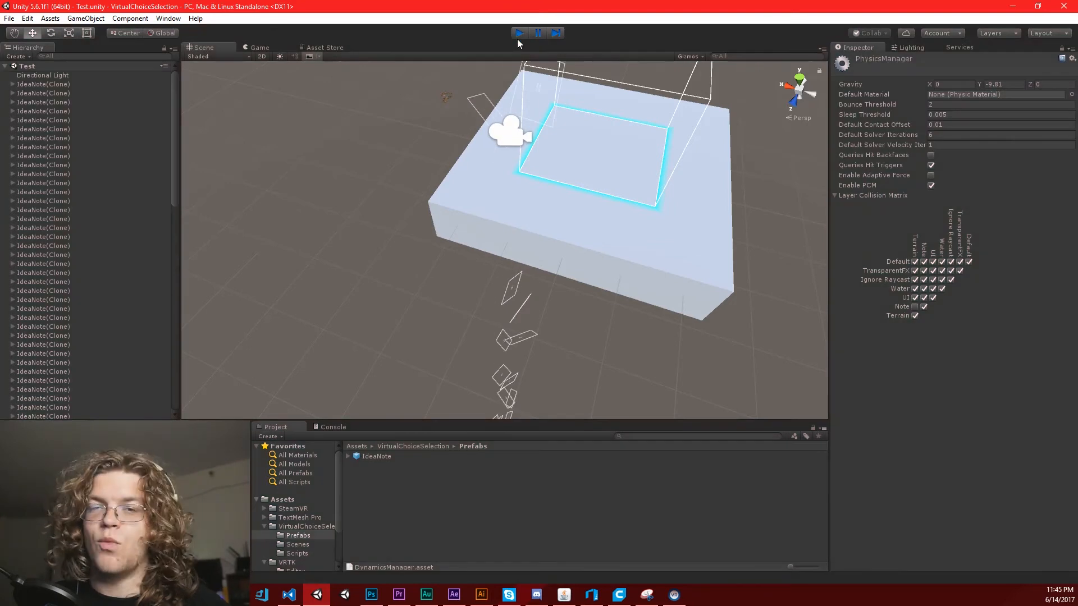
Create a C# script named DestroyOnY in the Scripts folder and open it in Visual Studio, reloading the modified project
right_click(298, 553)
mouse_move(435, 308)
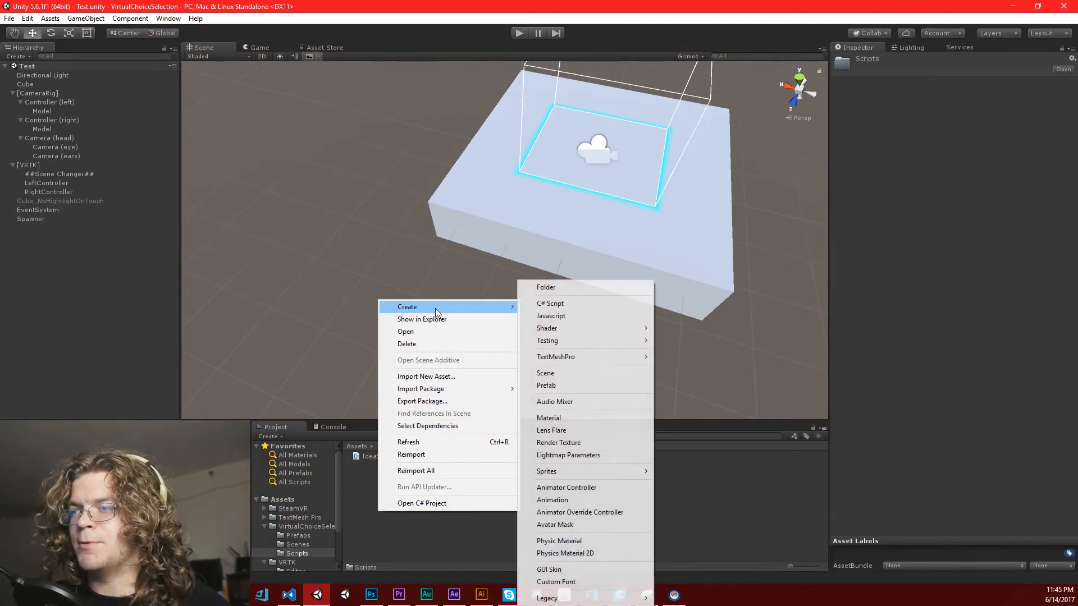
click(577, 304)
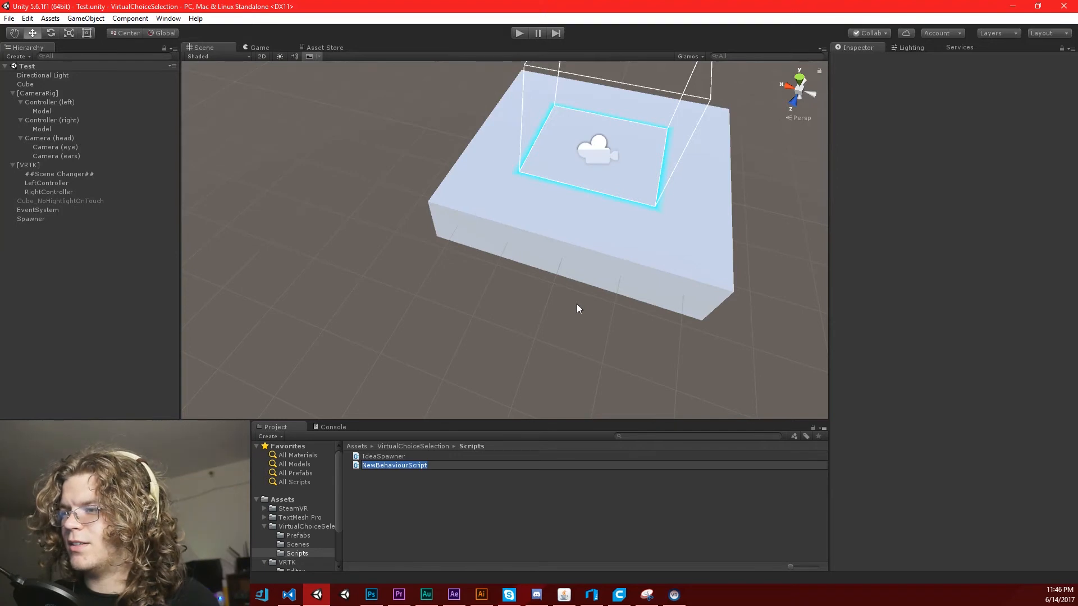
text(DestroyOnY)
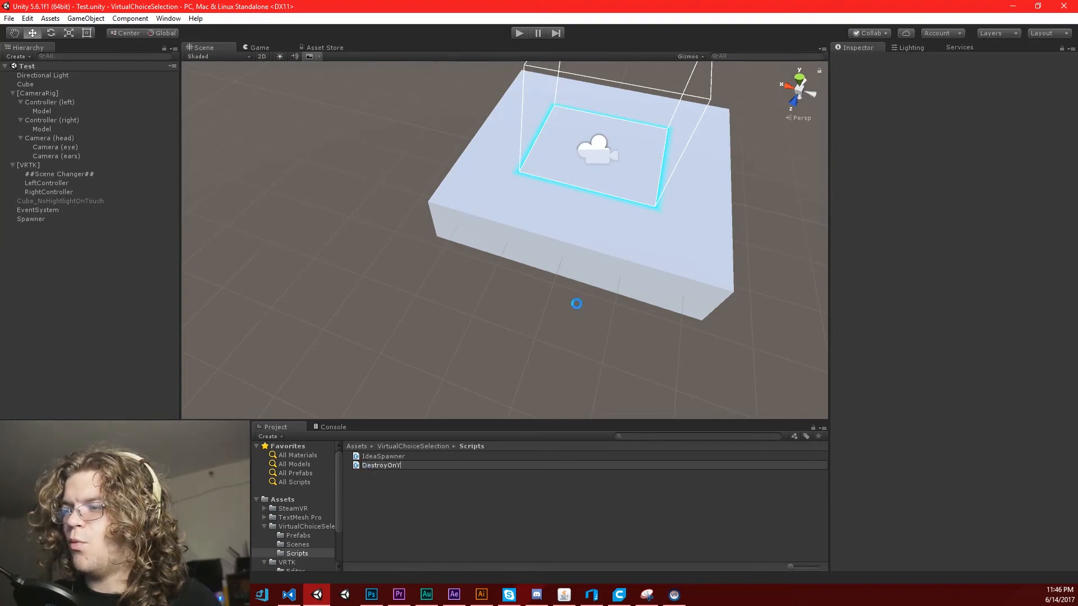
key(Return)
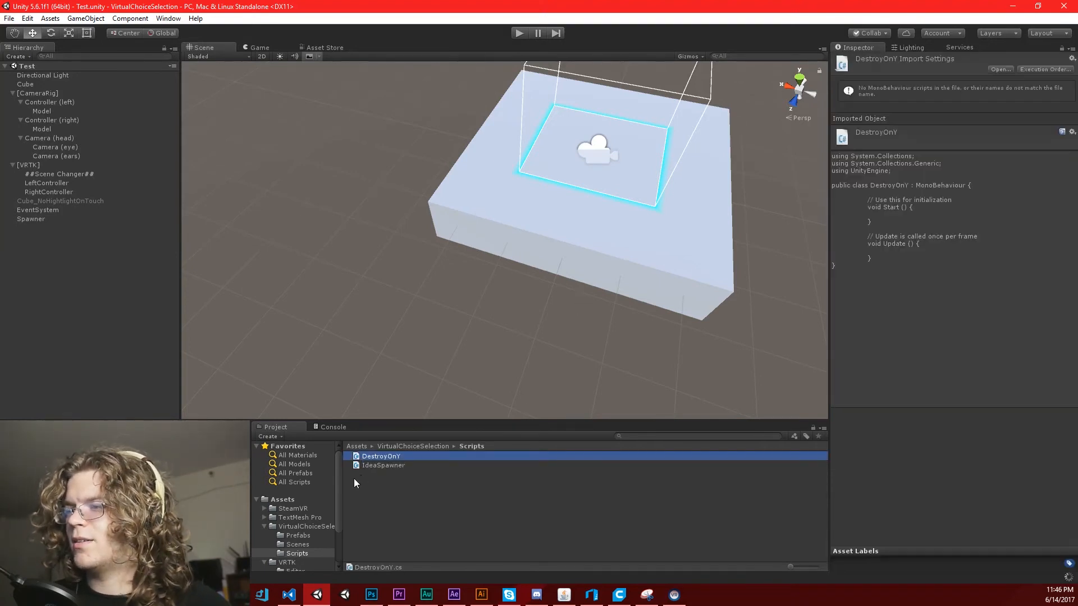
double_click(381, 457)
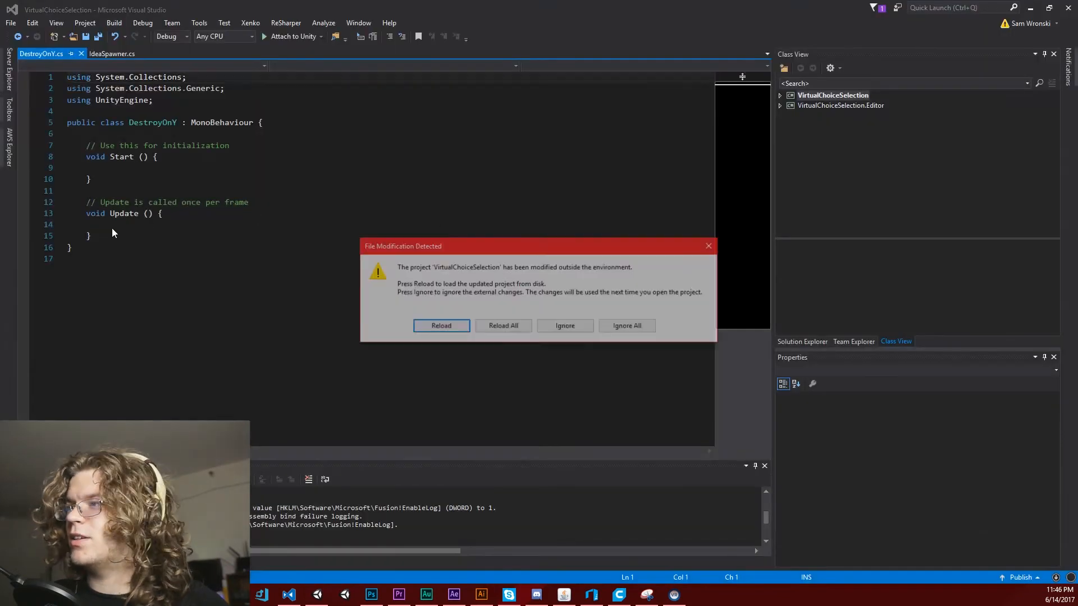
click(468, 326)
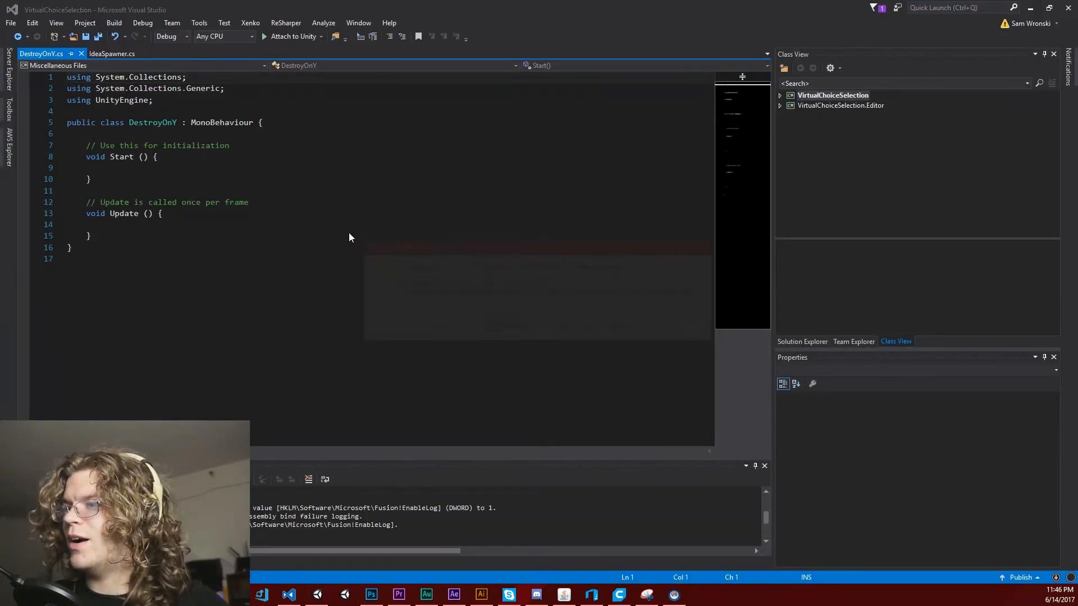
Declare a public float field minY at the start of the DestroyOnY class
click(143, 135)
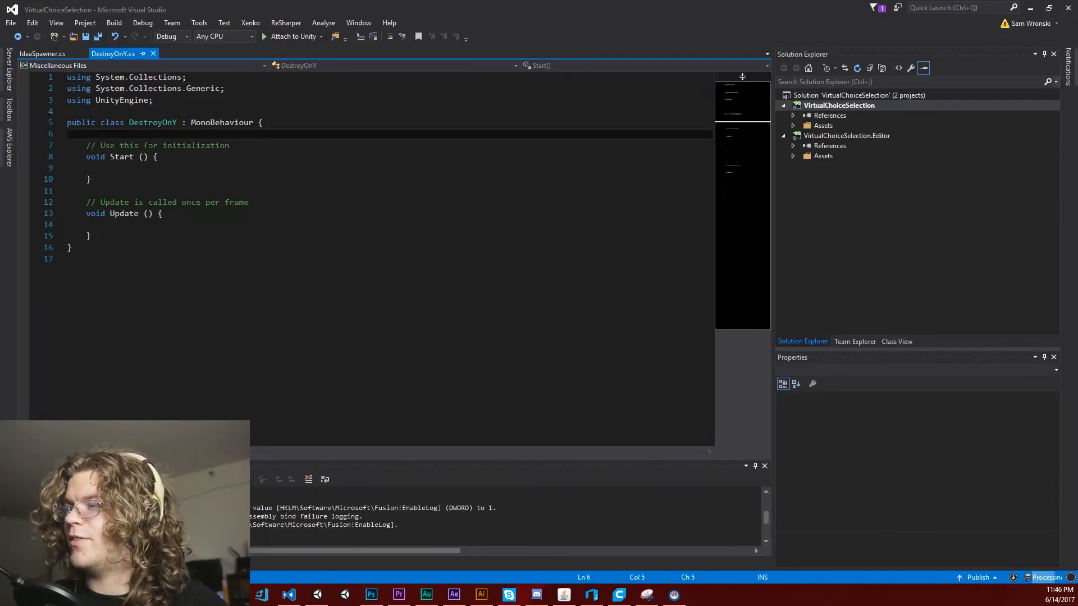
key(Return)
text(publi)
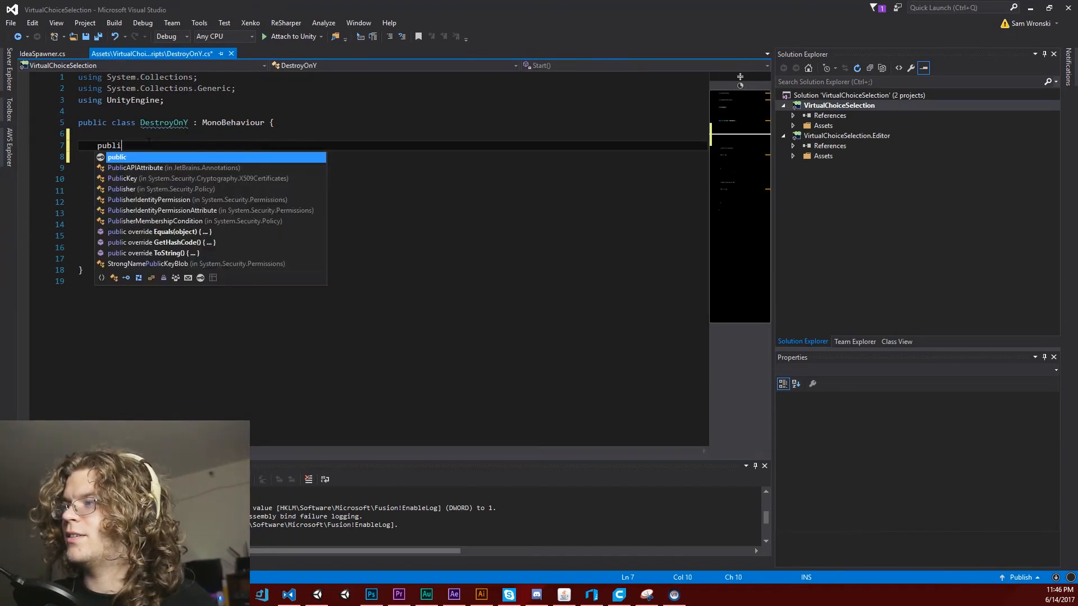
text(c float ma)
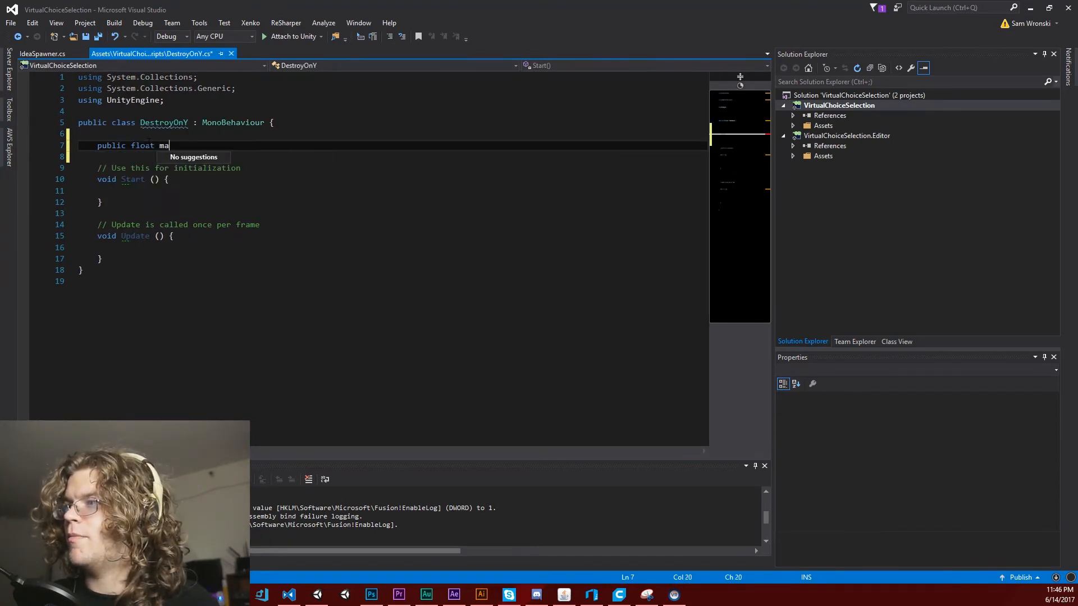
key(BackSpace)
text(inY;)
key(ctrl+s)
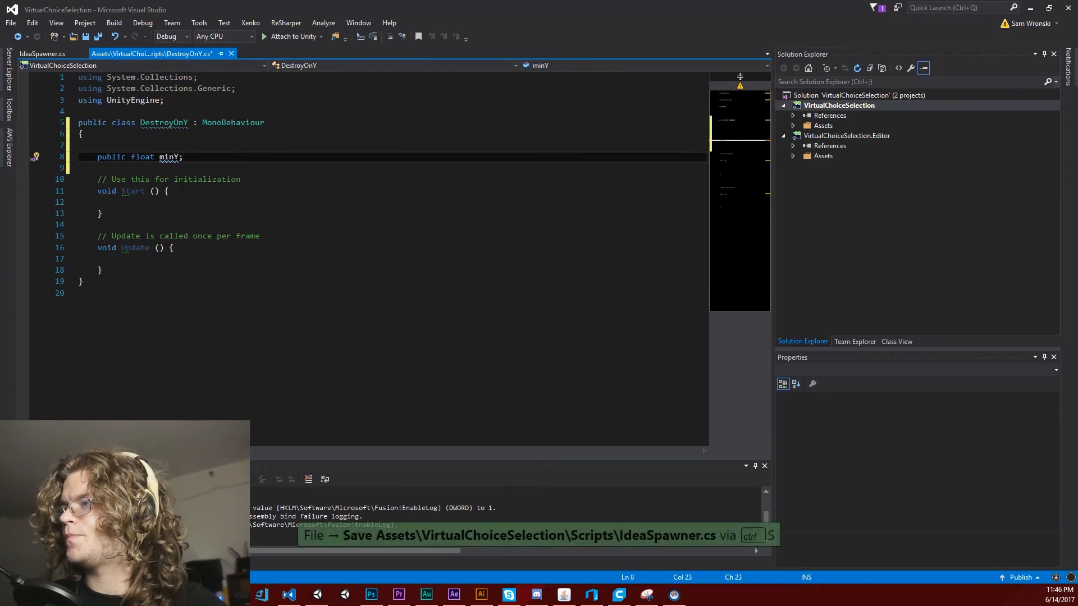
In Update, add an if block that calls Destroy(this.gameObject) when this.transform.position.y < minY
click(136, 255)
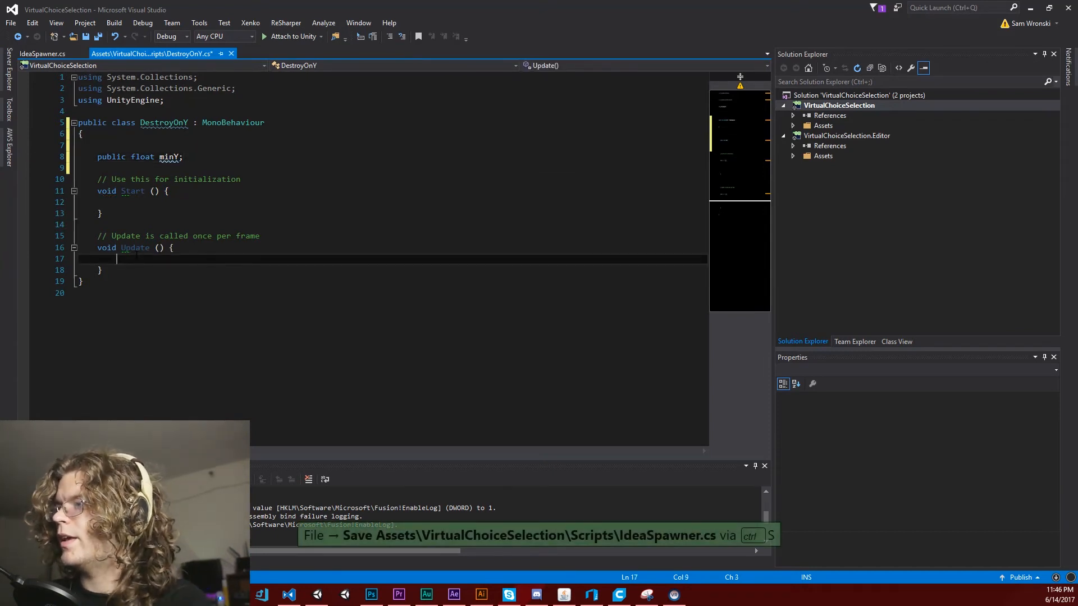
text(if (this.transform.po)
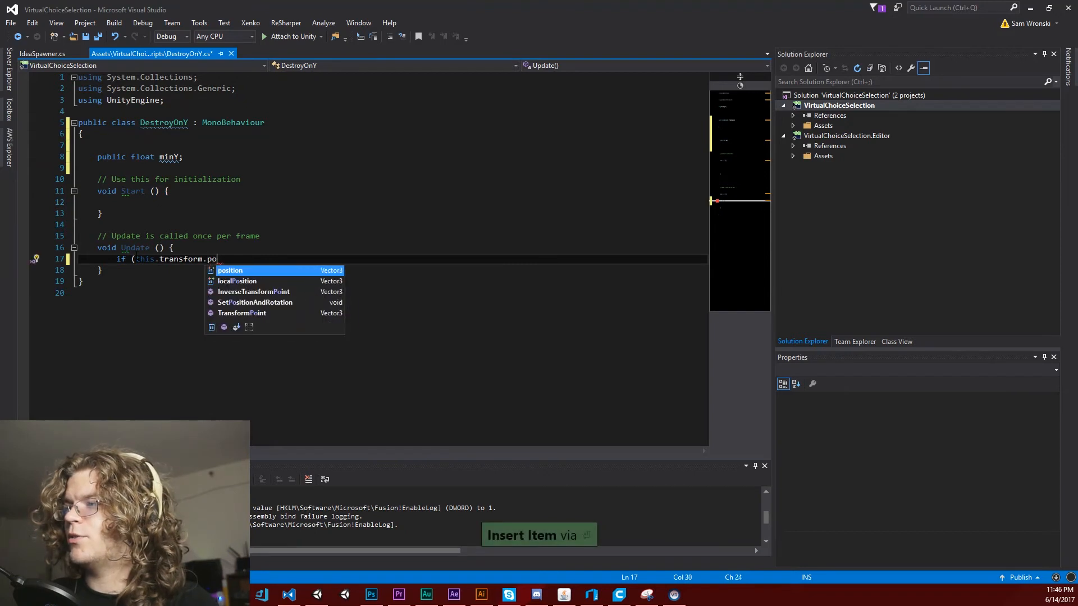
key(Return)
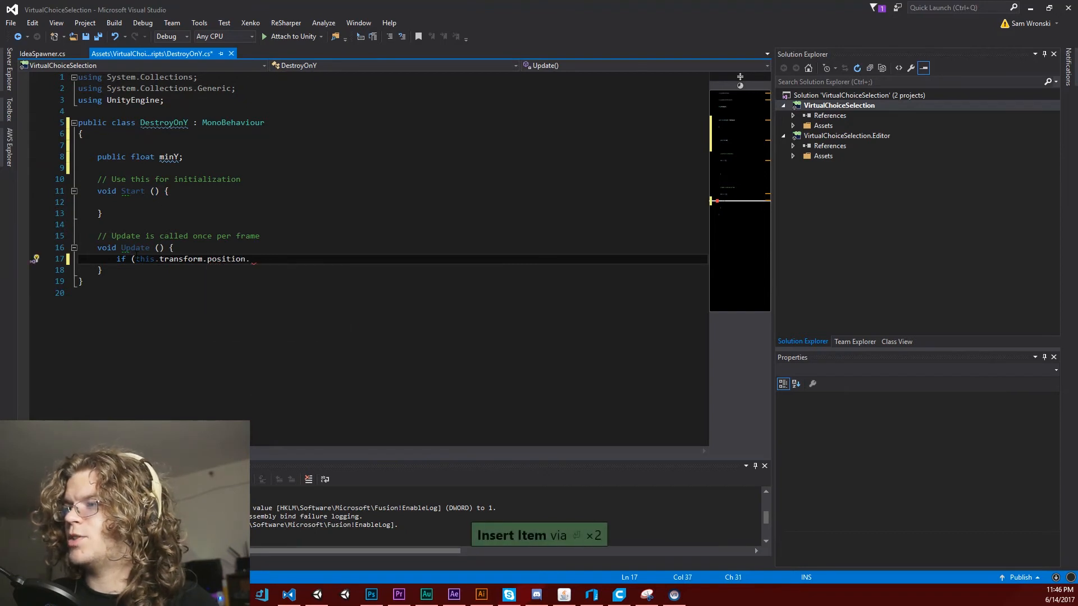
text(.y < minY))
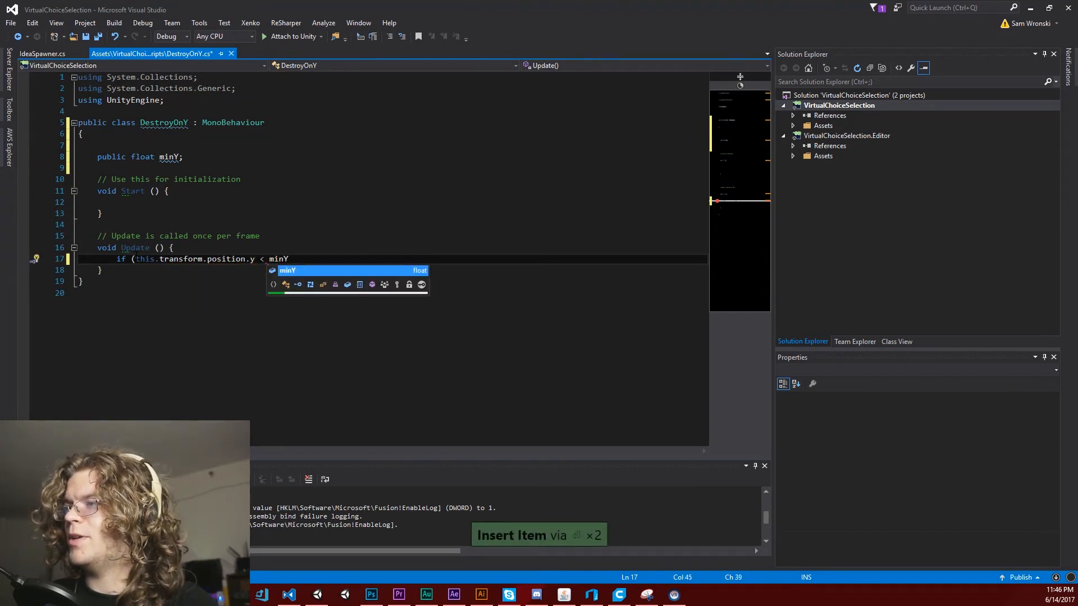
key(Return)
text({)
key(Return)
key(Return)
text(})
key(Up)
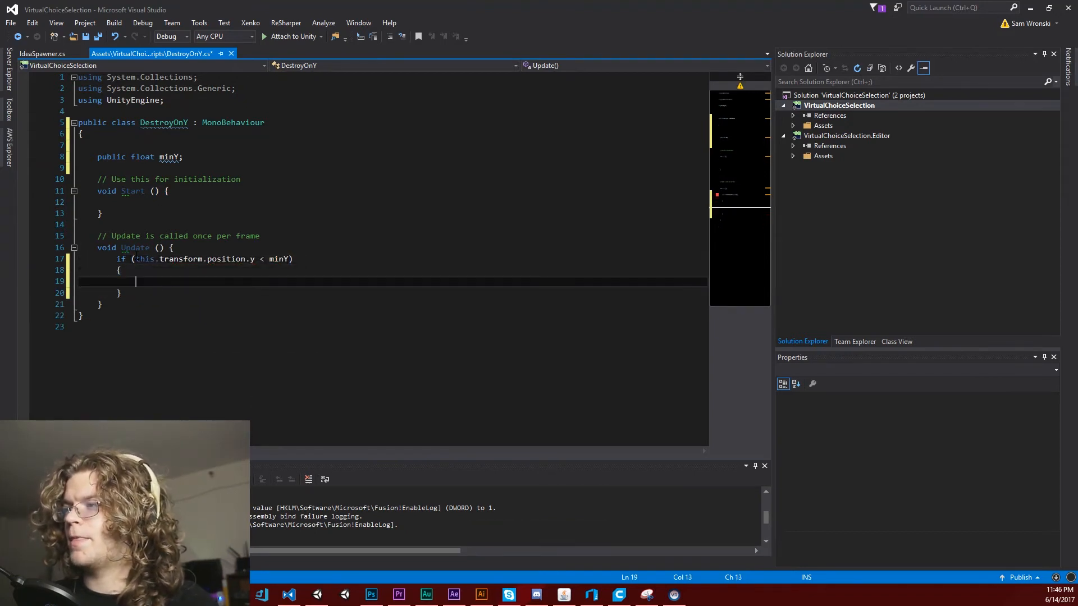
text(Destroy(this.gam)
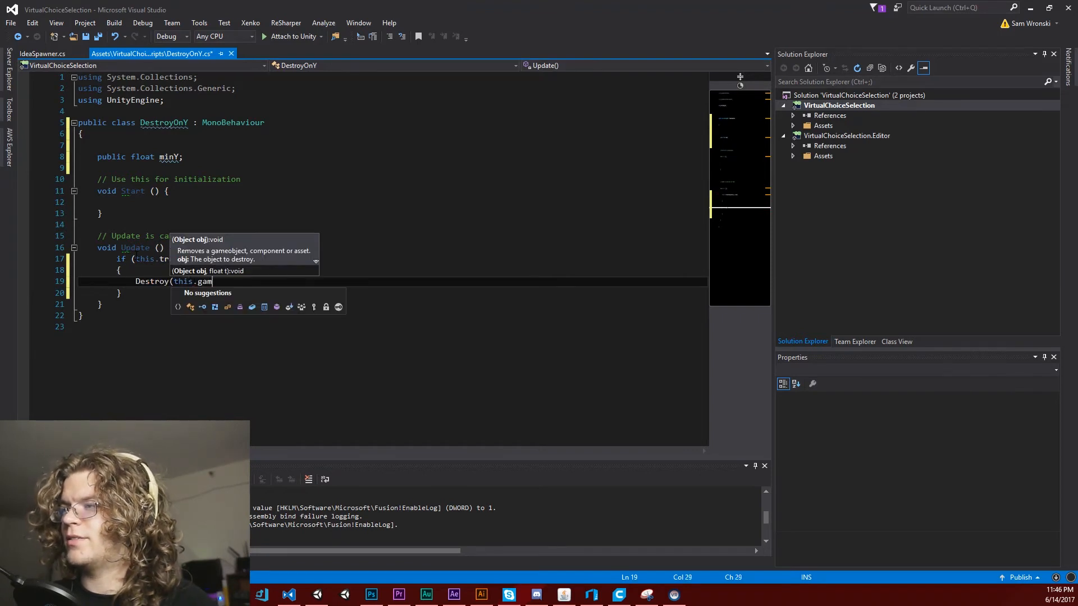
text(eObject);)
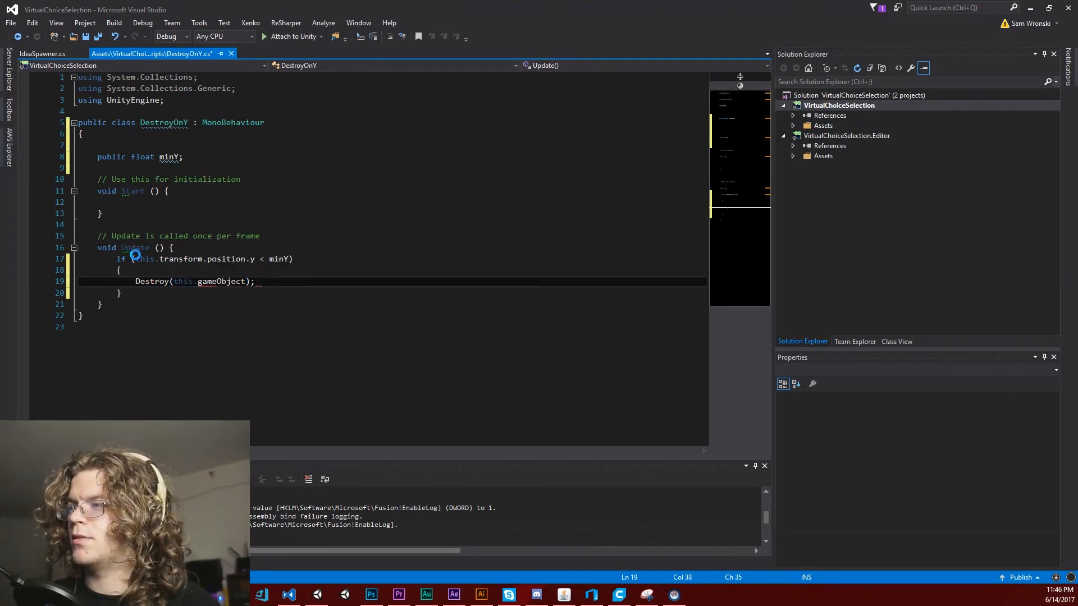
Save all open script files and switch back to the Unity editor
key(ctrl+s)
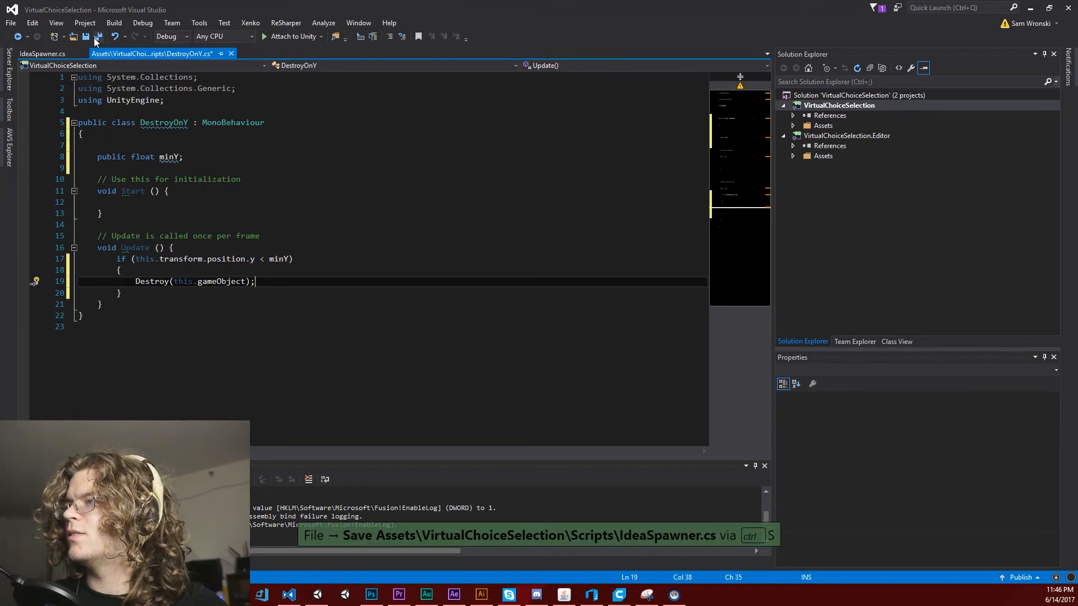
key(ctrl+shift+s)
click(317, 594)
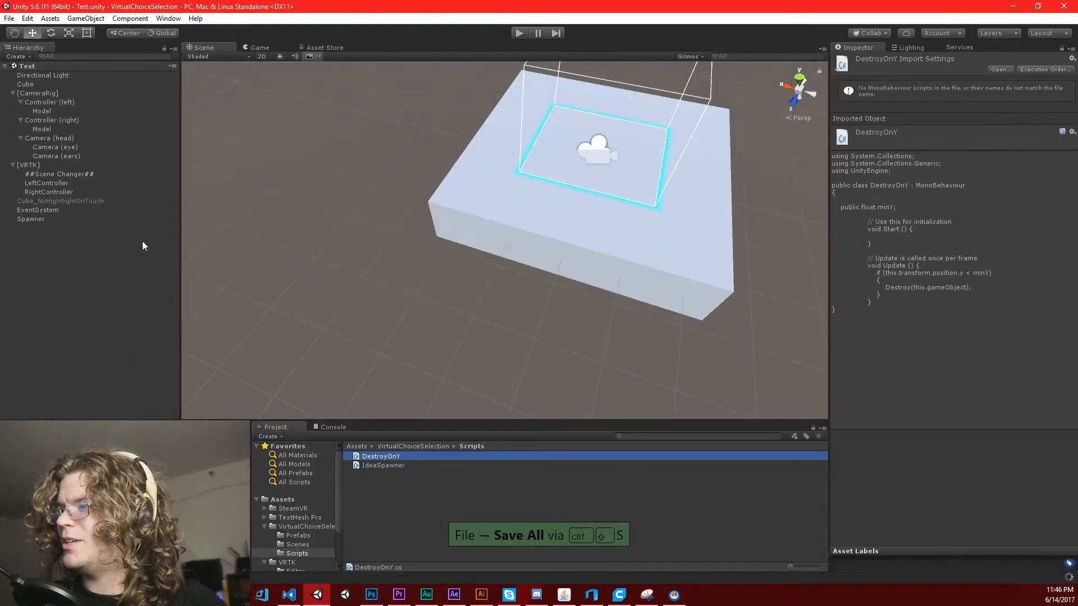
Attach the DestroyOnY script to a scene instance of the IdeaNote prefab and set its Min Y to -5
click(297, 535)
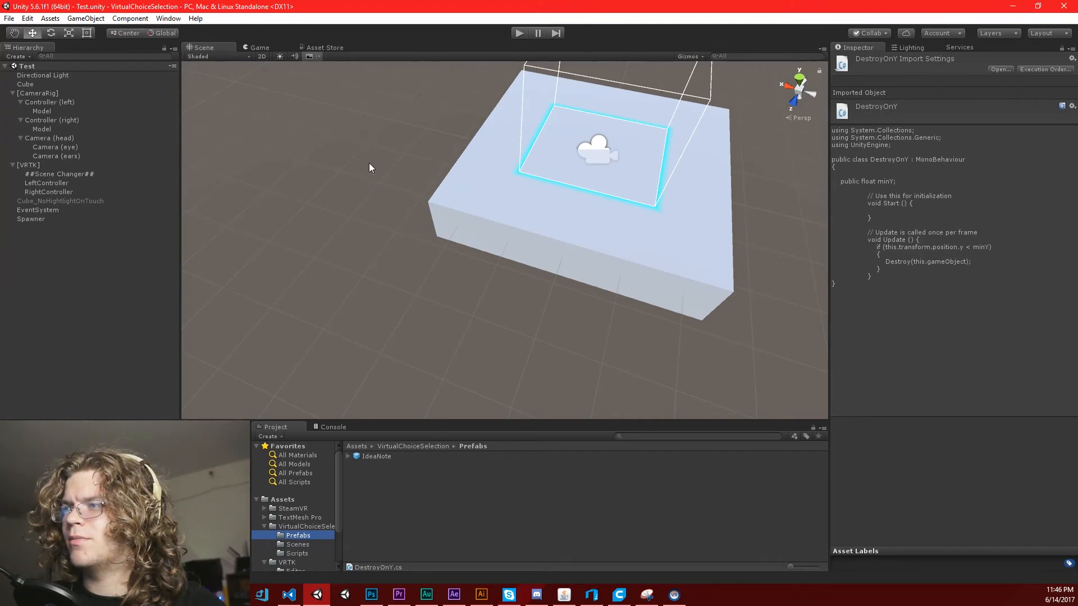
drag(376, 456, 331, 314)
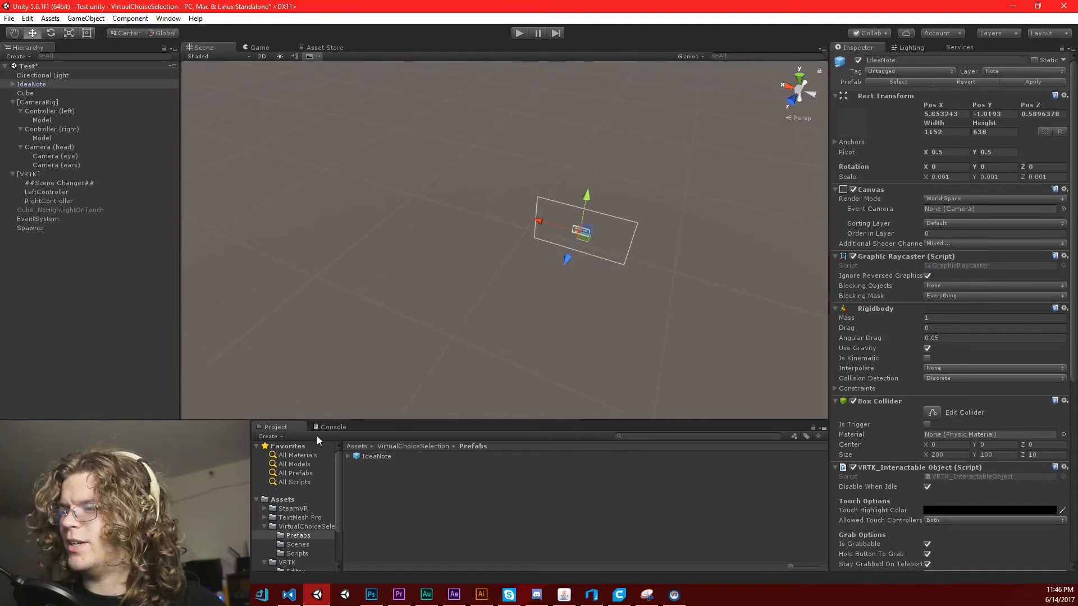
click(287, 562)
click(299, 554)
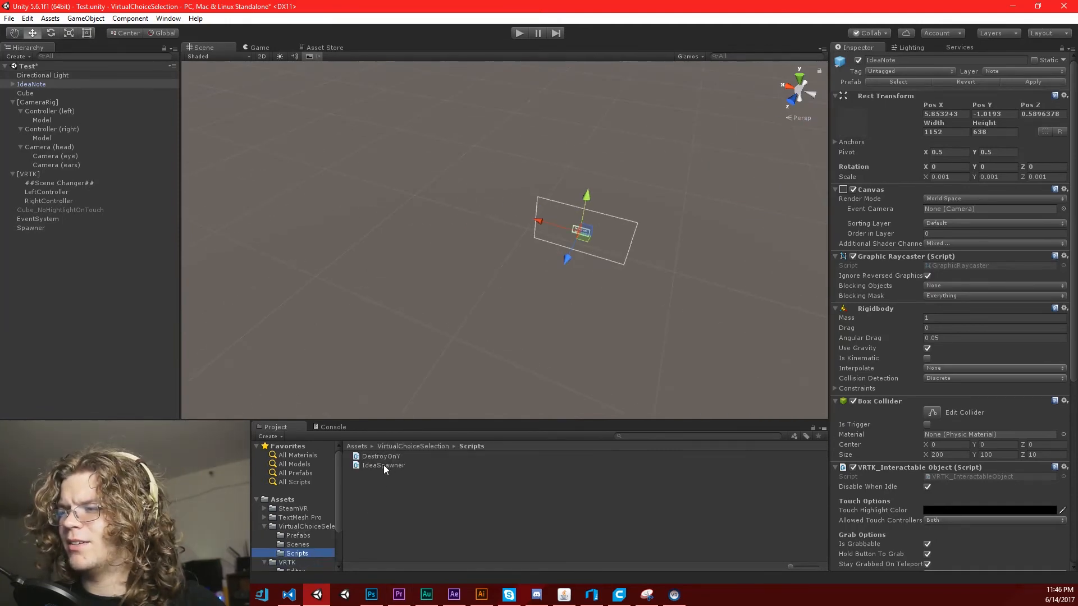
scroll(884, 311, down, 10)
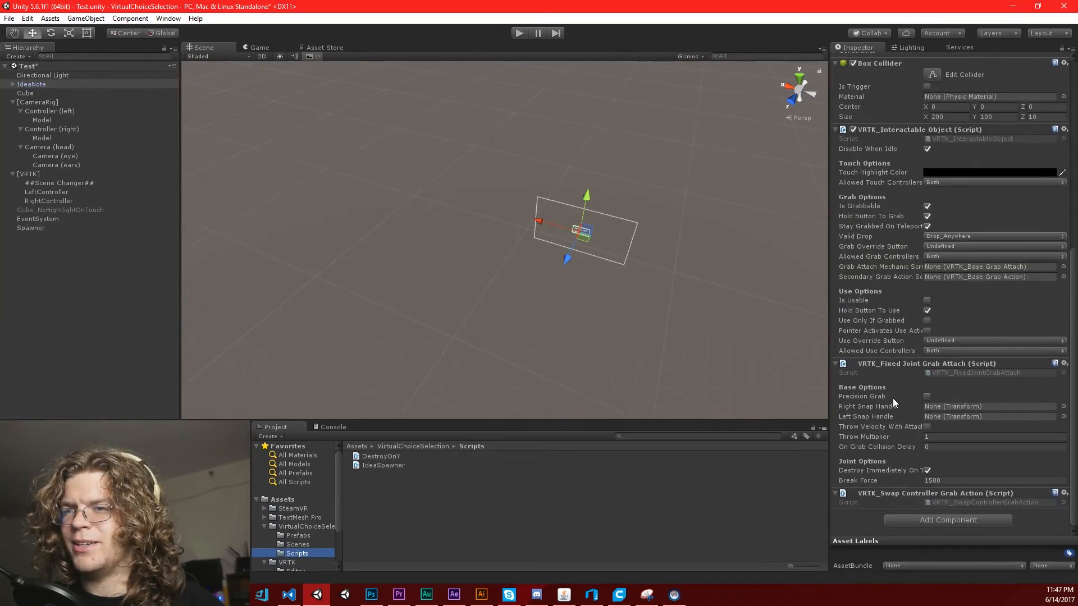
drag(385, 457, 867, 569)
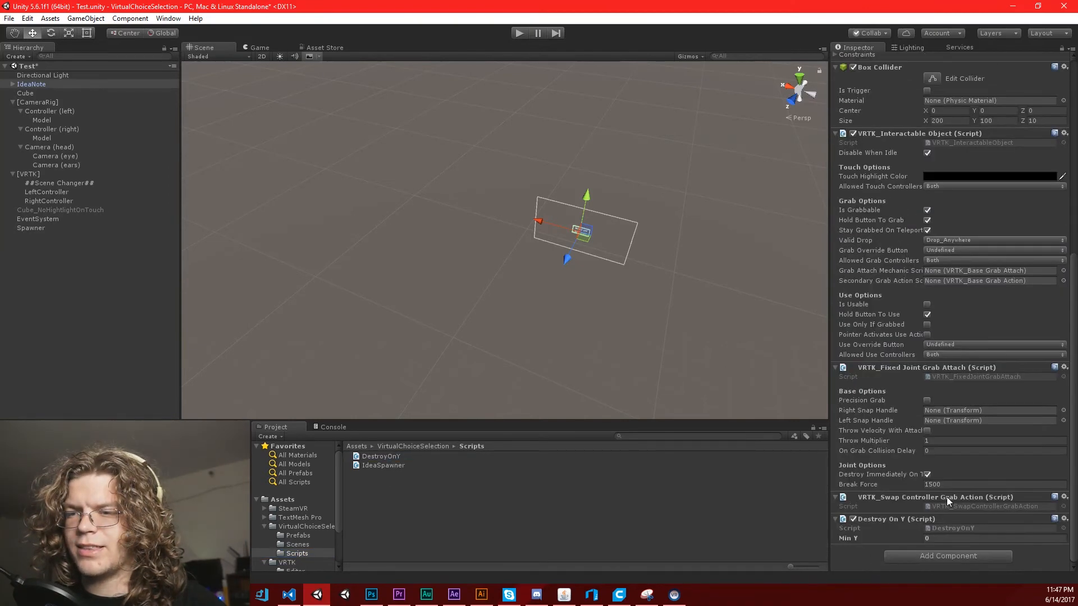
click(942, 537)
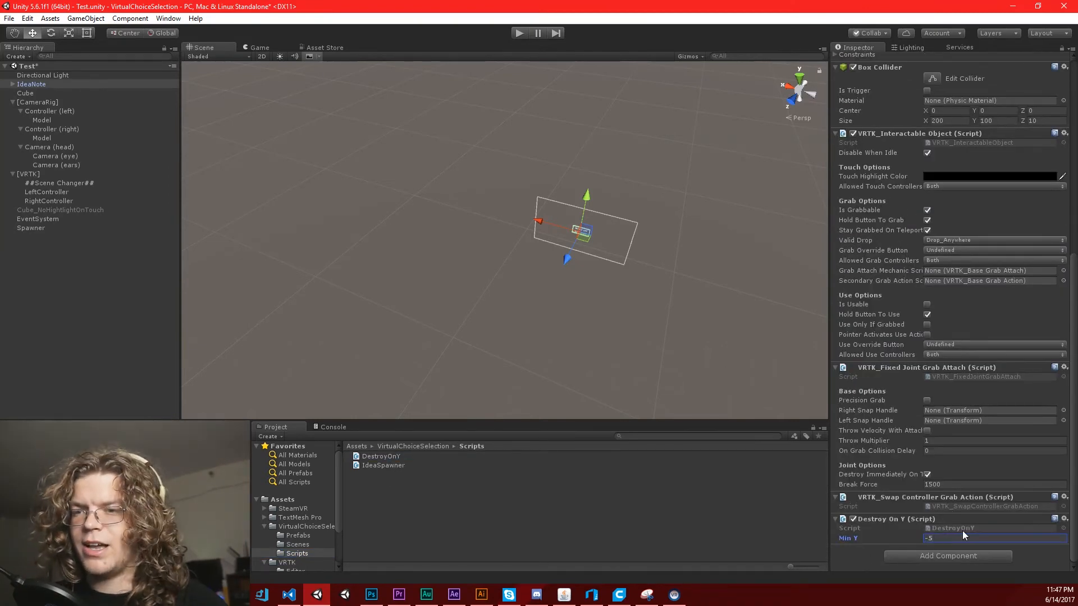
key(ctrl+s)
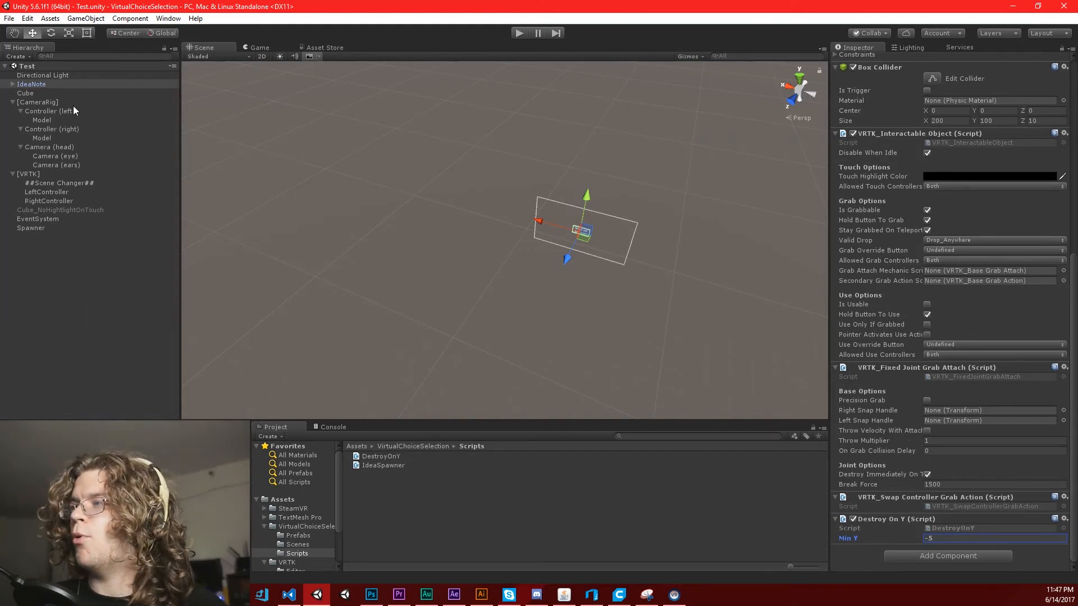
Delete the IdeaNote instance from the scene and save the scene
click(48, 86)
right_drag(490, 257, 593, 199)
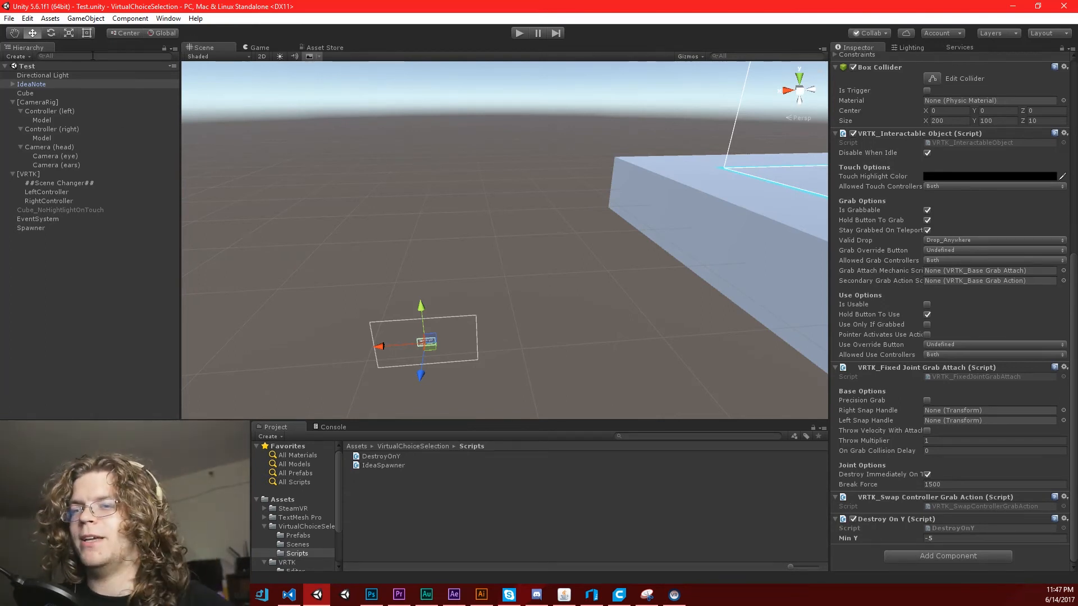
click(80, 86)
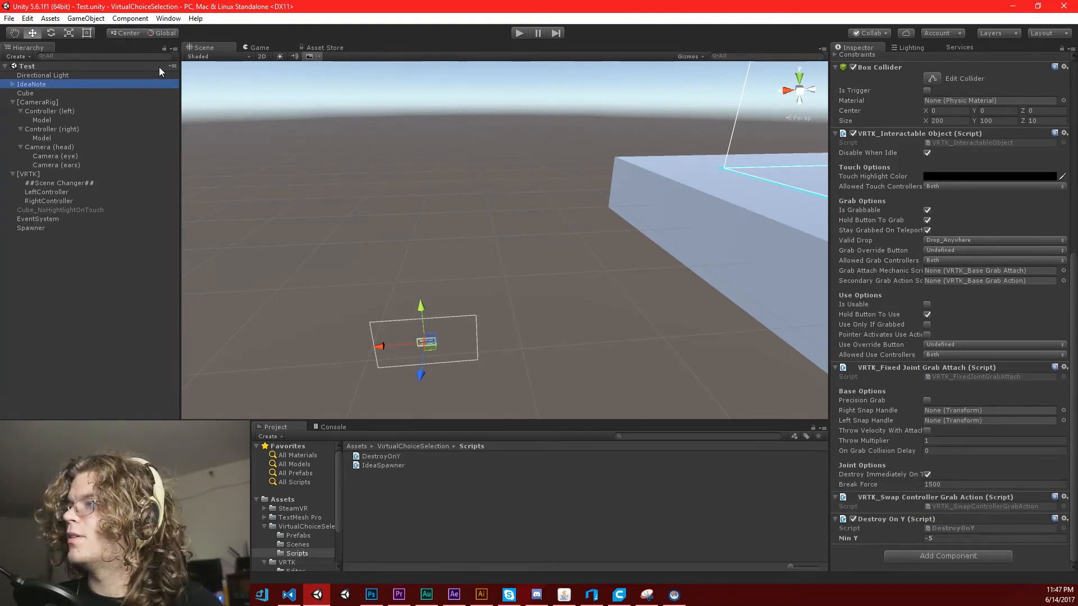
key(Delete)
key(ctrl+s)
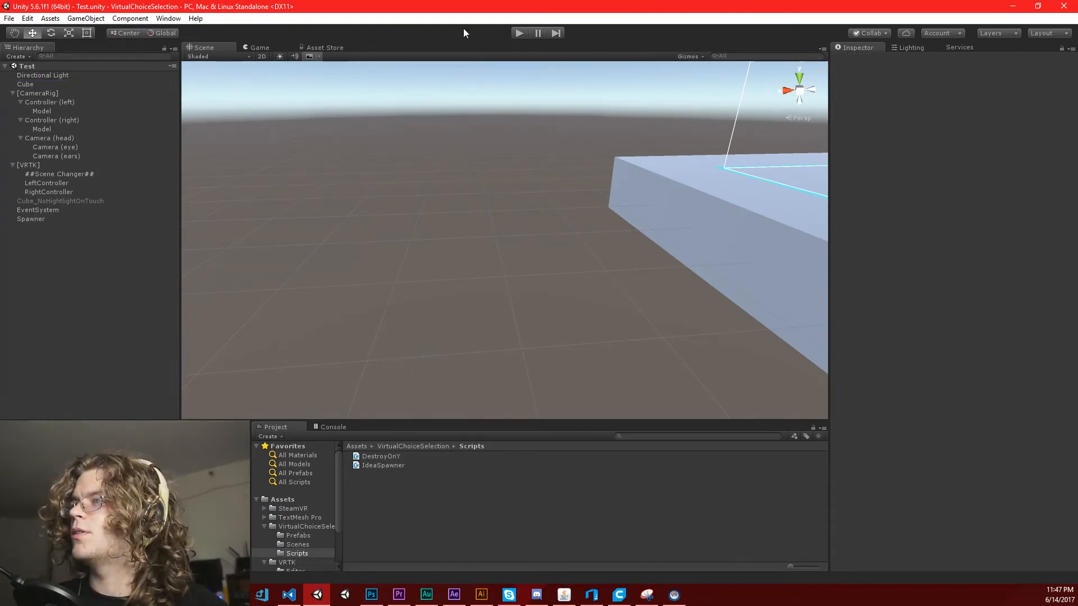
Play-test the scene, inspect the components of a spawned IdeaNote clone, and stop playback
click(519, 32)
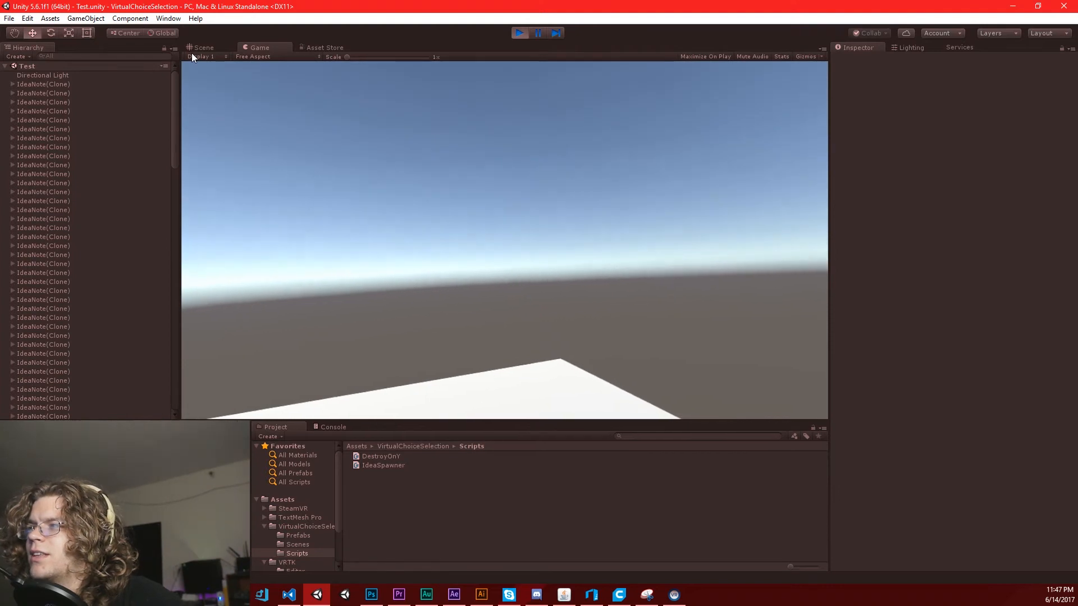
click(197, 47)
right_drag(576, 198, 578, 136)
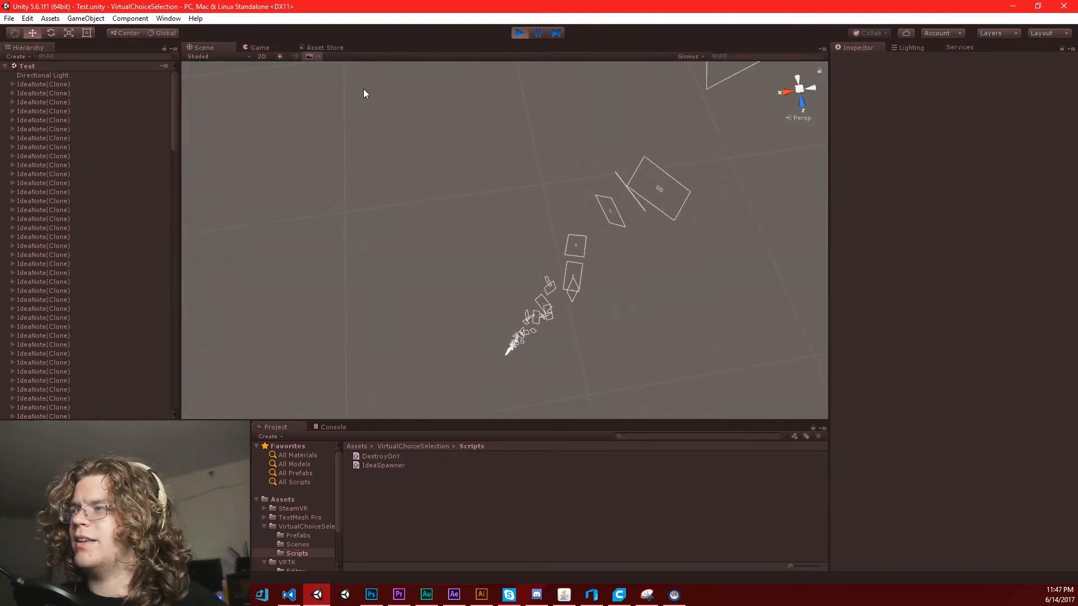
click(81, 244)
scroll(956, 477, down, 10)
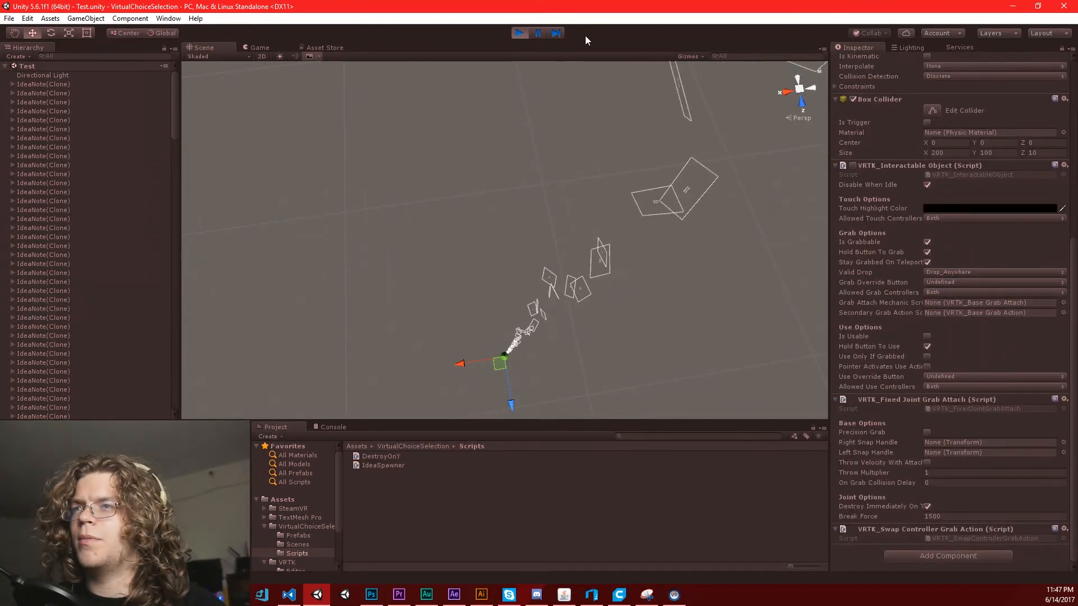
click(519, 33)
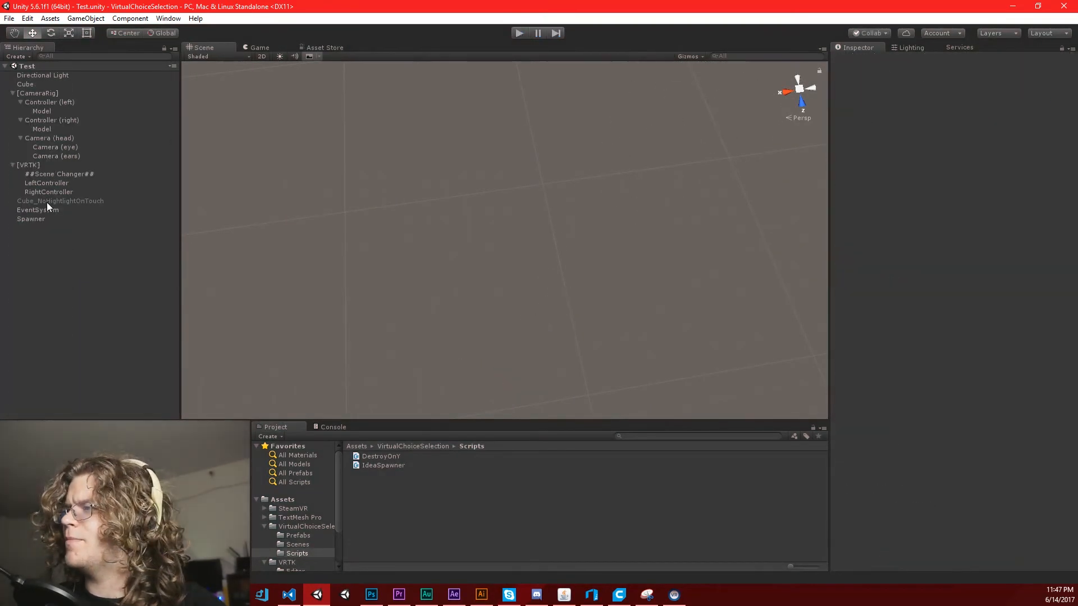
Place a new IdeaNote prefab instance in the scene and review its components
click(295, 535)
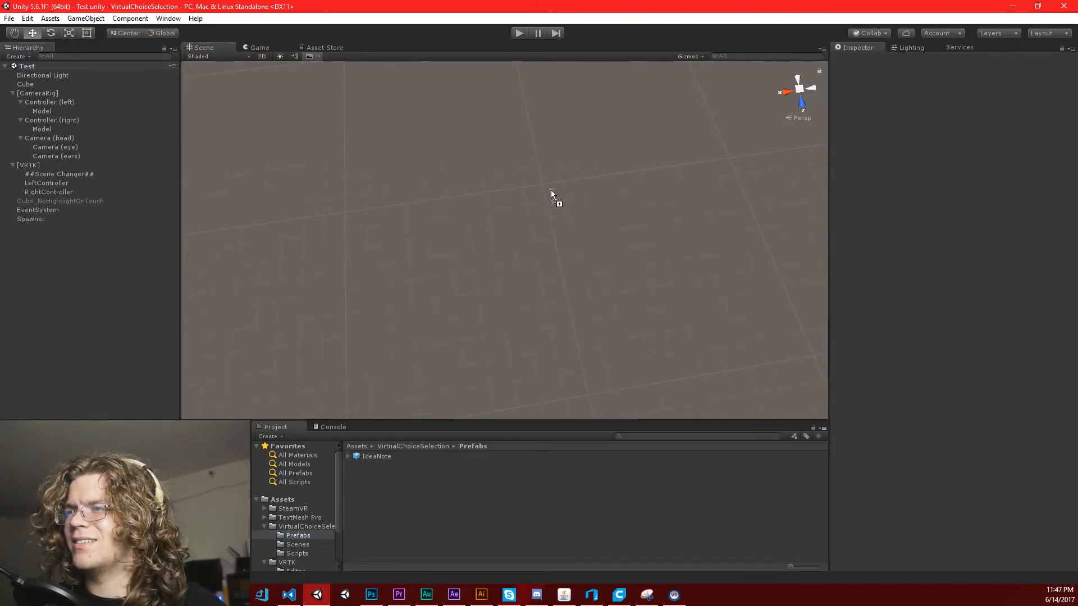
drag(550, 194, 543, 200)
right_drag(543, 200, 556, 286)
scroll(908, 352, down, 5)
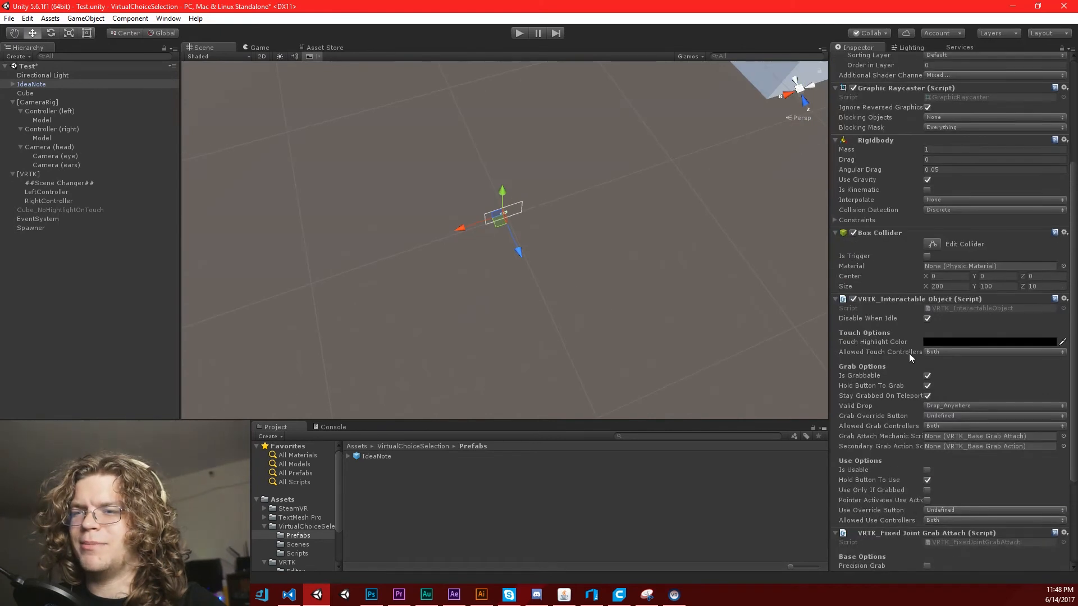
scroll(908, 353, down, 3)
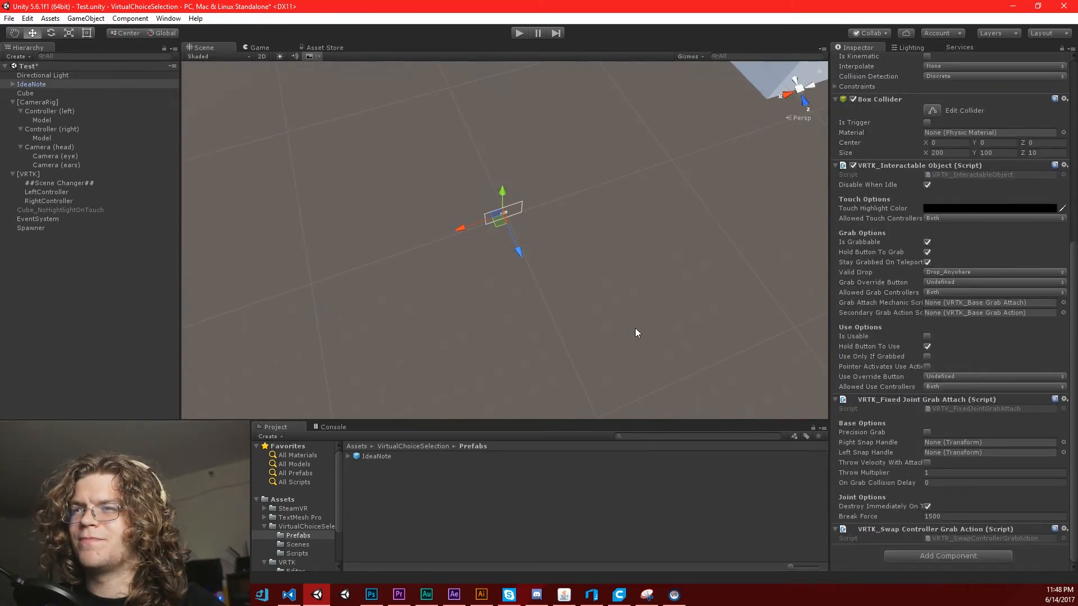
right_drag(635, 330, 573, 318)
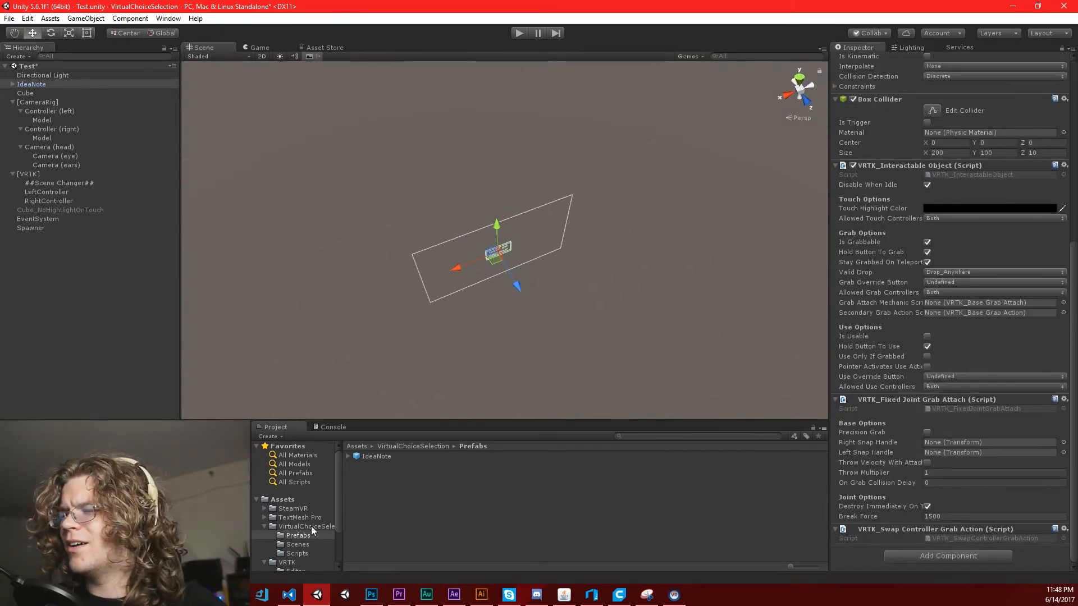
Add the DestroyOnY script to the IdeaNote instance and set its Min Y to -5
scroll(311, 526, down, 2)
click(297, 520)
click(381, 456)
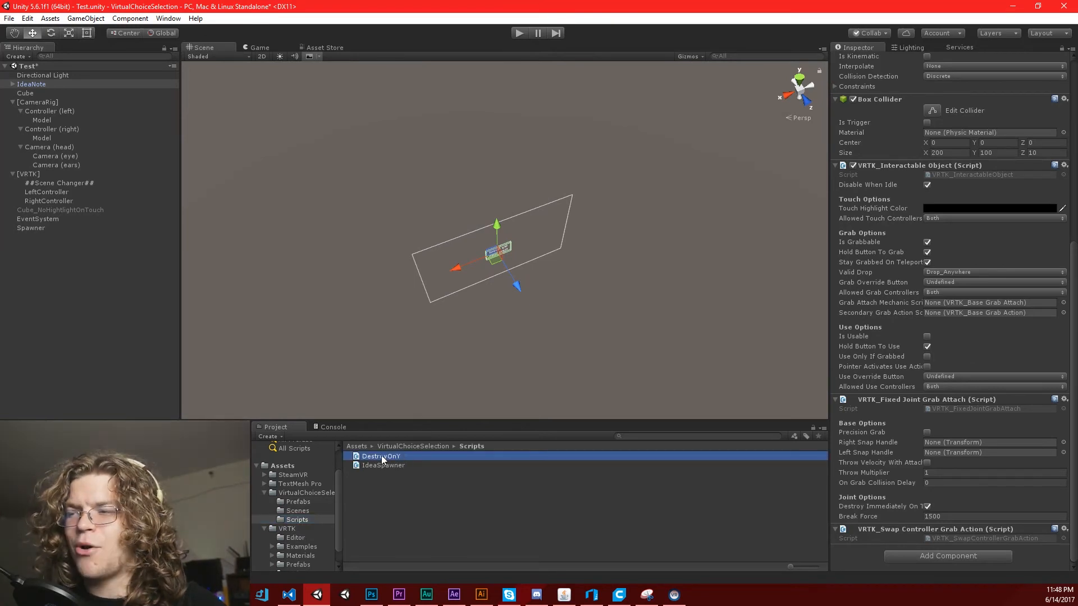
drag(381, 456, 868, 563)
click(951, 570)
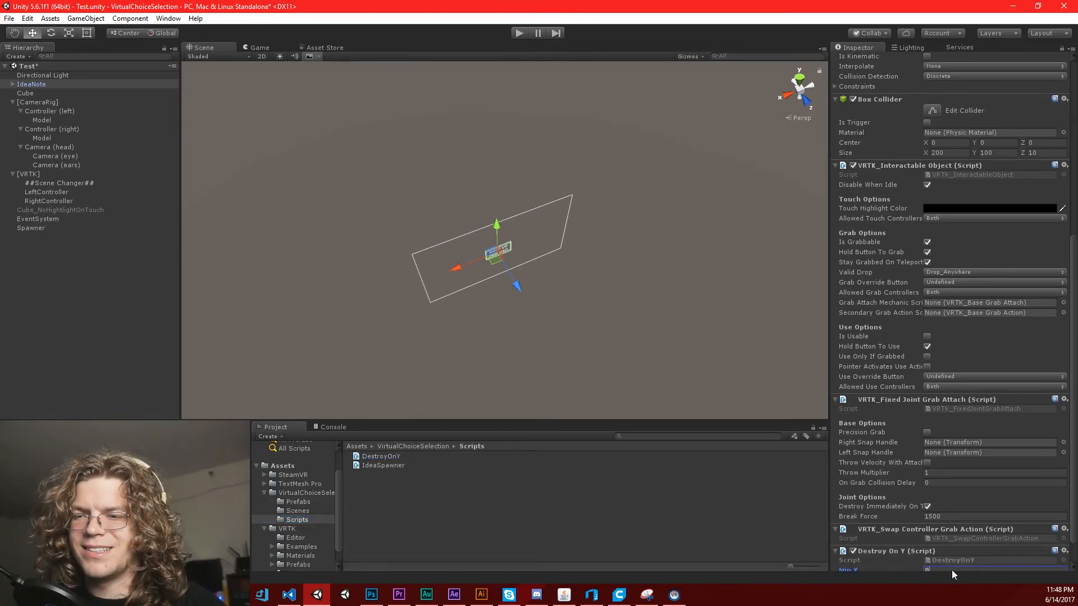
text(-5)
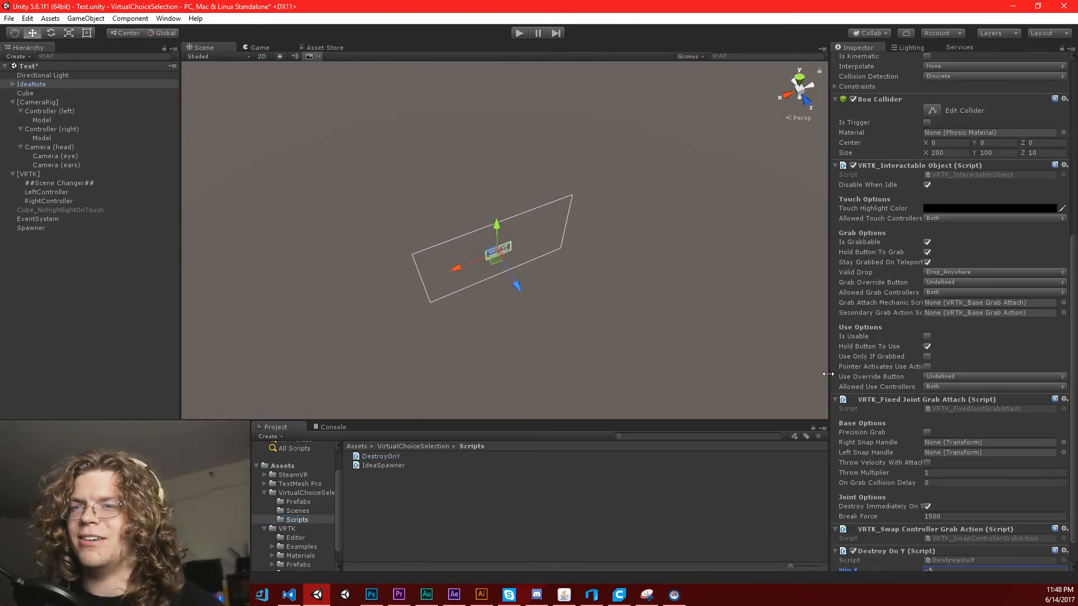
Apply the instance's changes to the IdeaNote prefab and delete the instance from the scene
scroll(1044, 185, up, 8)
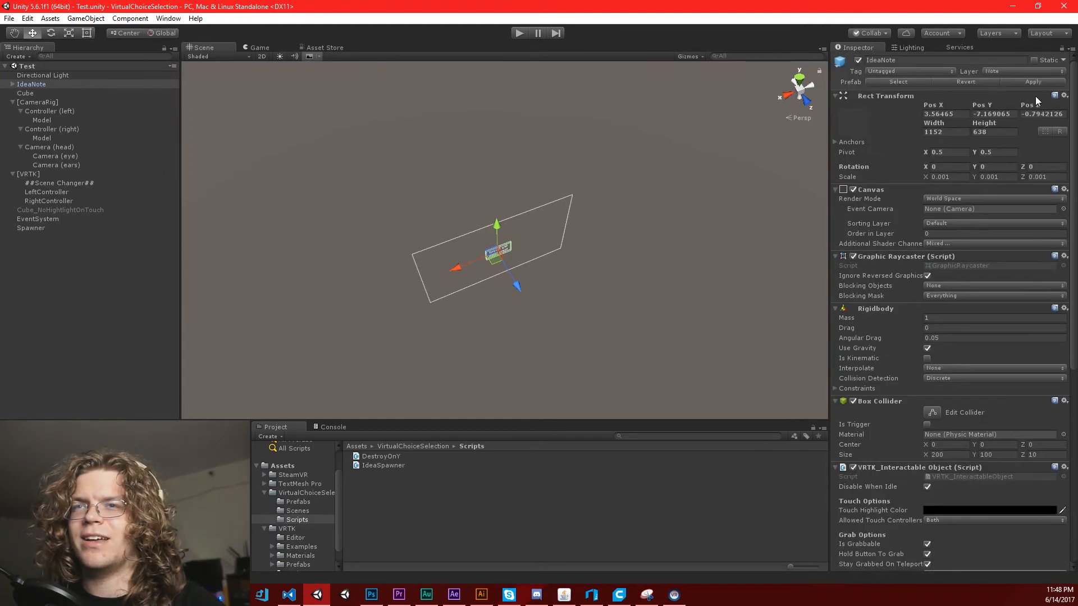
click(1026, 80)
click(54, 84)
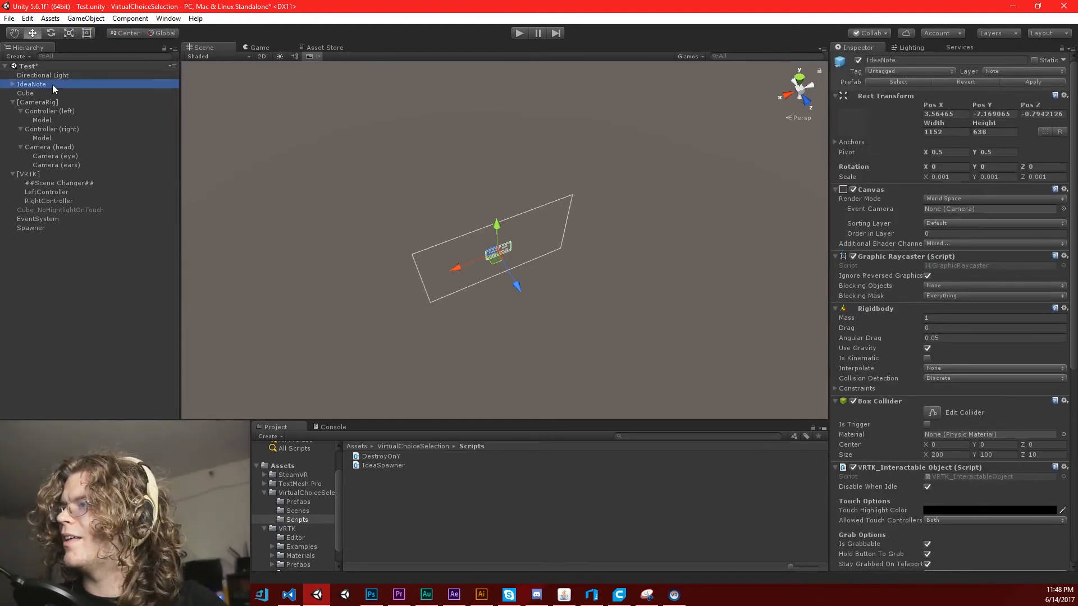
key(Delete)
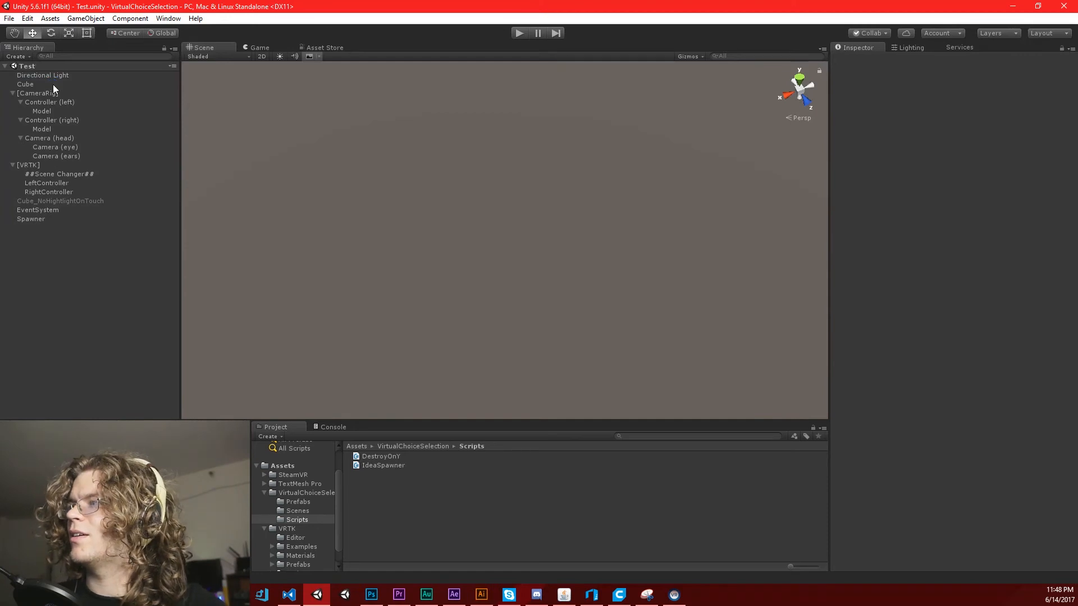
Play-test the scene, watch the falling notes in the Scene view from below, and stop playback
click(518, 34)
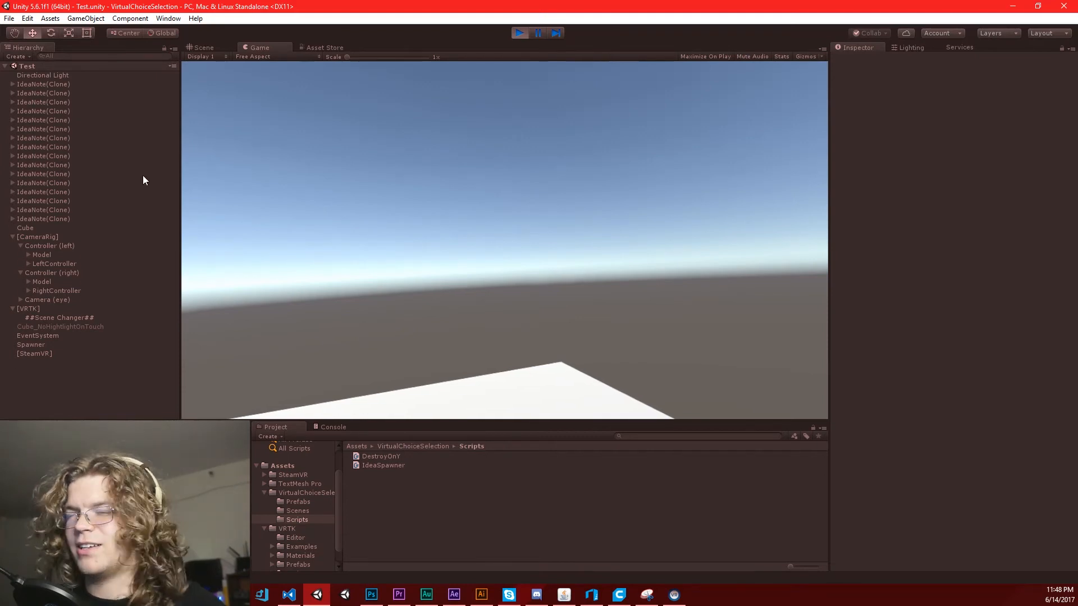
click(202, 49)
mouse_move(931, 101)
right_down()
mouse_move(286, 40)
mouse_move(146, 103)
mouse_move(648, 481)
mouse_move(322, 71)
mouse_move(281, 64)
mouse_move(364, 118)
right_up()
mouse_move(331, 37)
right_down()
mouse_move(331, 50)
mouse_move(374, 15)
mouse_move(396, 559)
mouse_move(417, 466)
mouse_move(419, 493)
mouse_move(599, 7)
right_up()
click(517, 32)
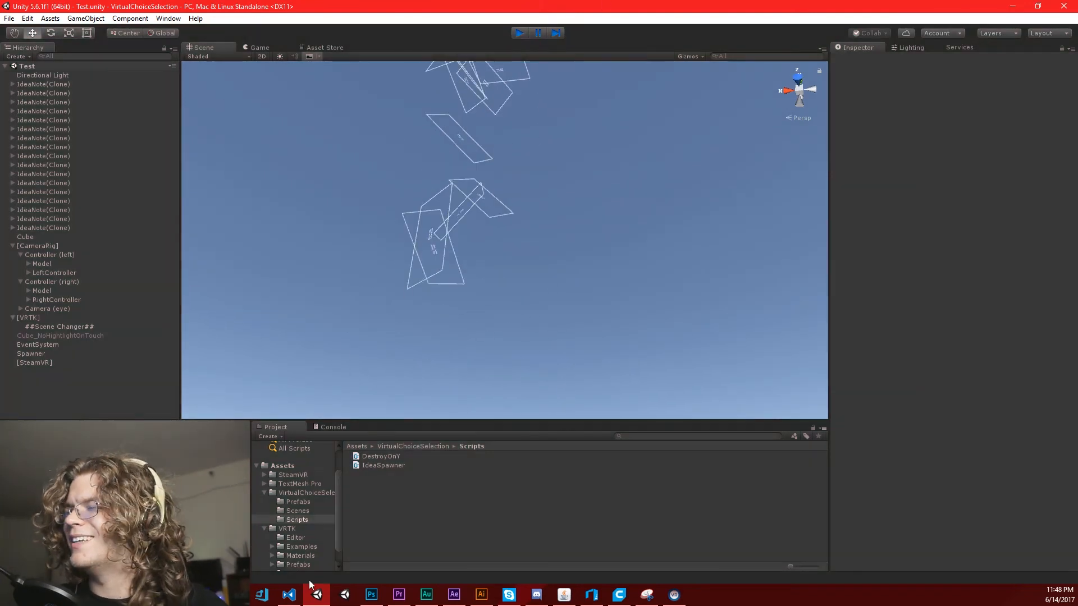
Create a new C# script in the Scripts folder and delete it again
right_click(388, 491)
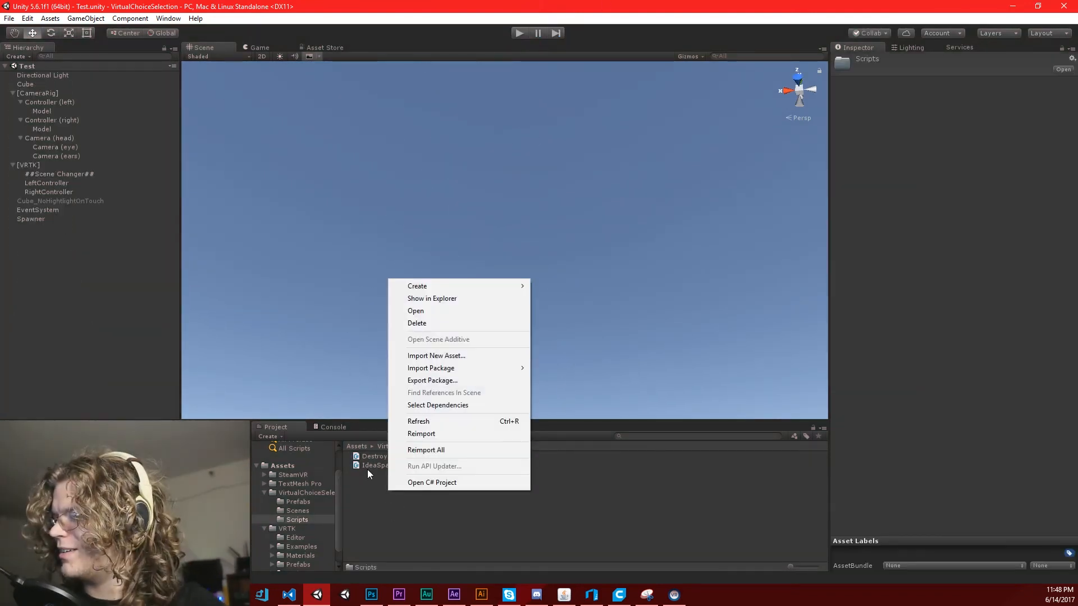
mouse_move(427, 286)
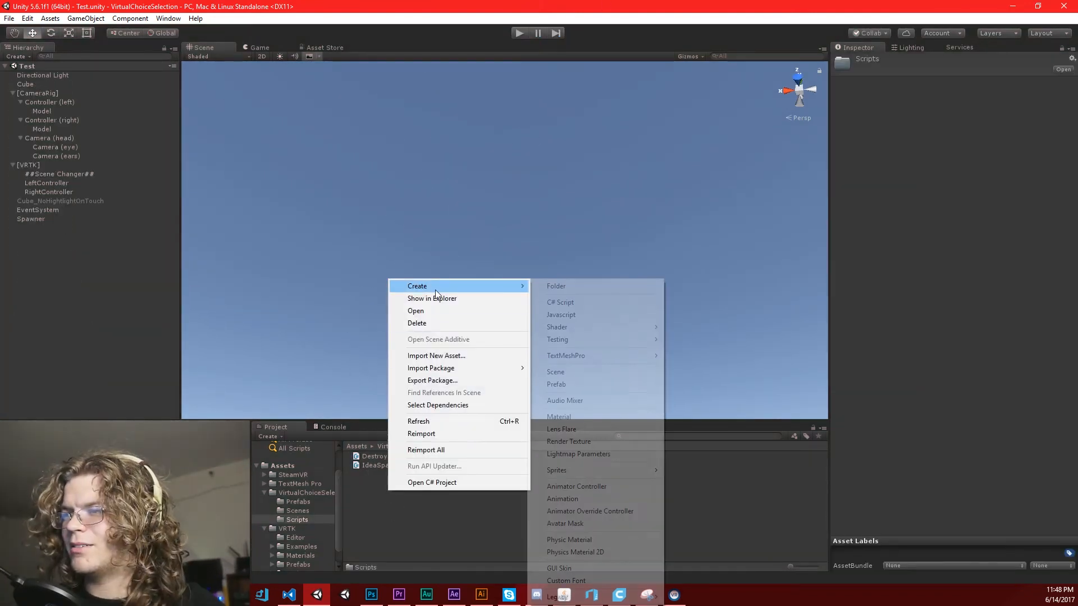
click(575, 301)
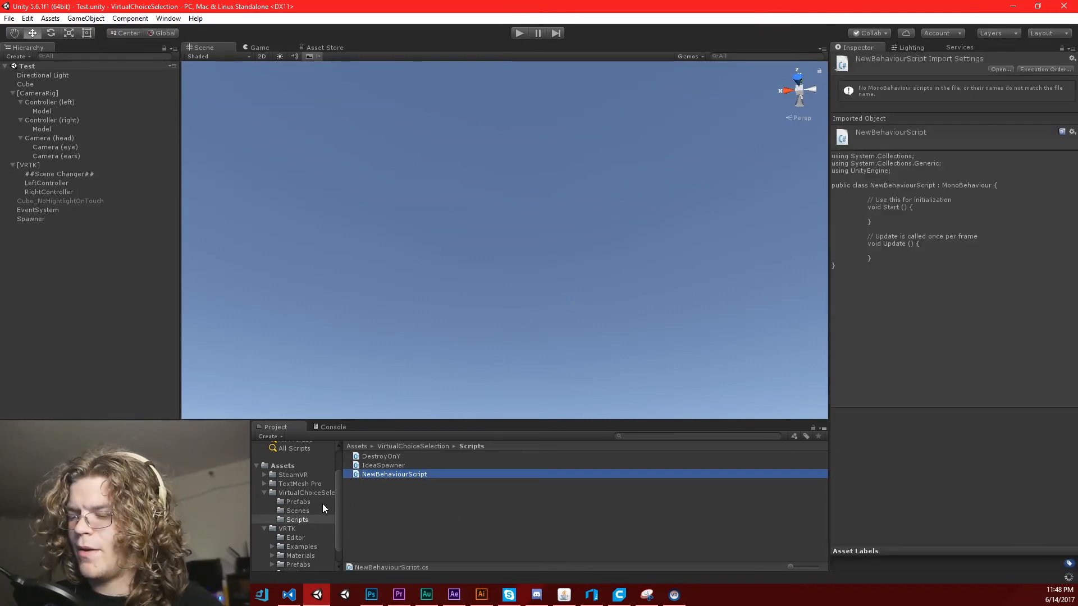
key(Delete)
key(Return)
right_drag(423, 219, 425, 359)
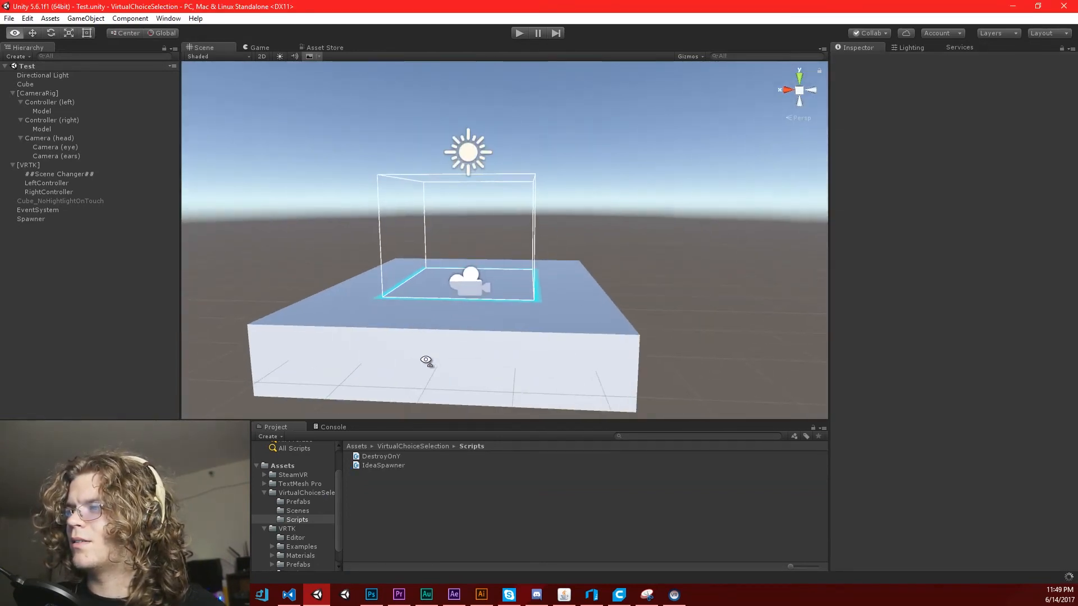
click(85, 18)
mouse_move(100, 118)
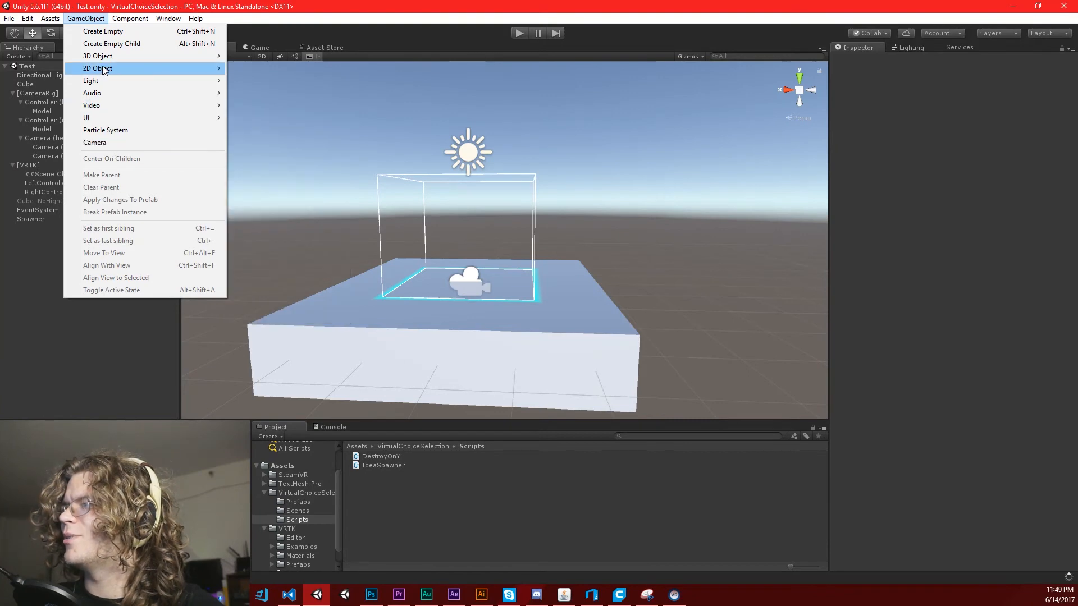
mouse_move(101, 55)
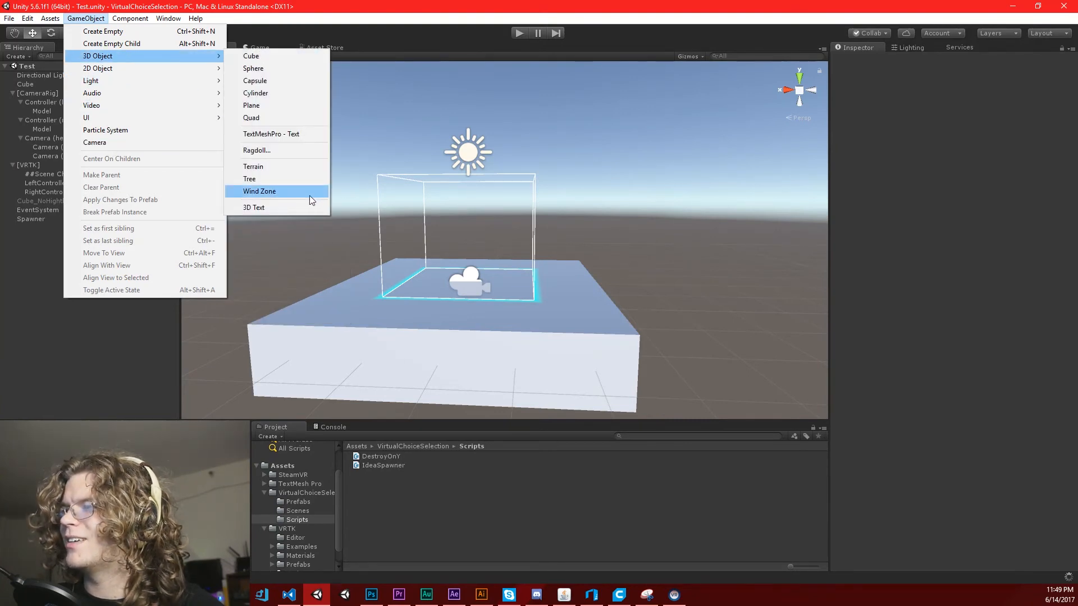
click(295, 193)
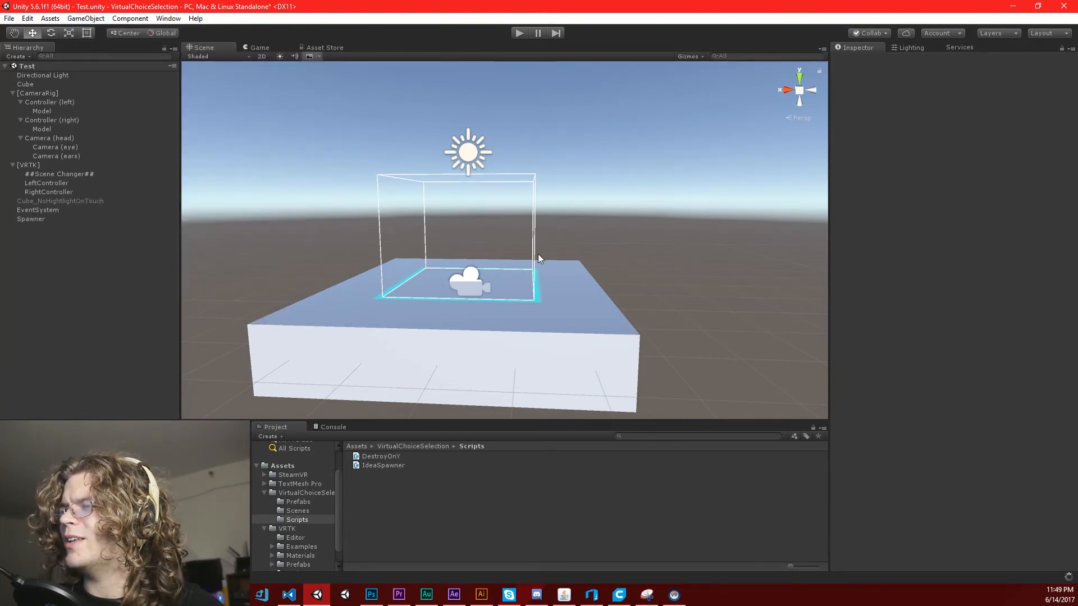
Add a wind zone to the scene and play-test it, watching the falling notes in the Scene view
alt+drag(558, 235, 288, 233)
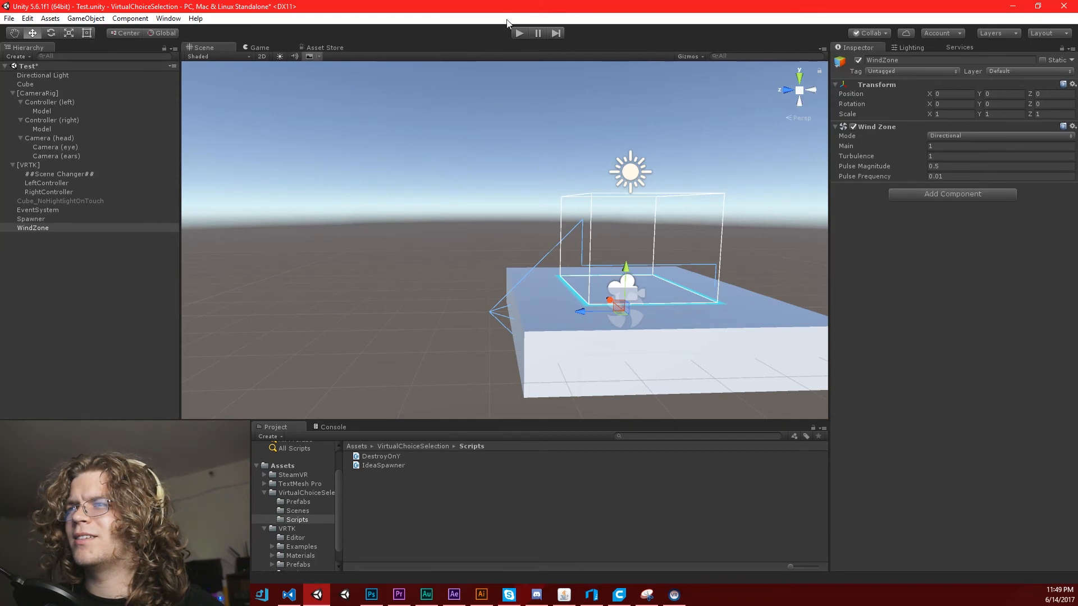
click(517, 33)
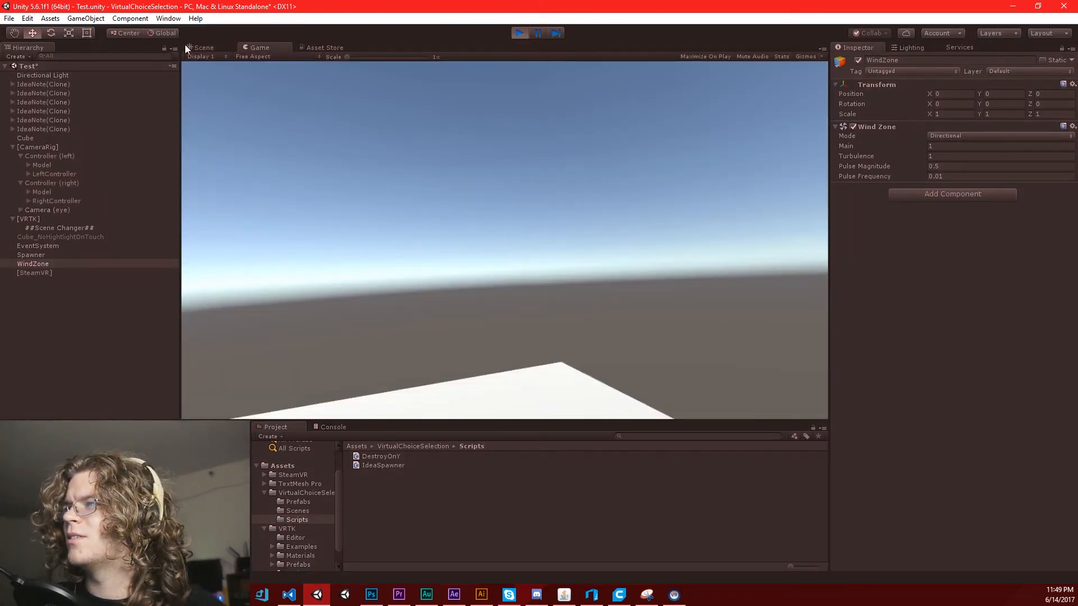
click(199, 47)
right_drag(547, 306, 561, 250)
key(s)
Try Main wind strengths of 100 and 1000000 on the WindZone during playback
click(965, 145)
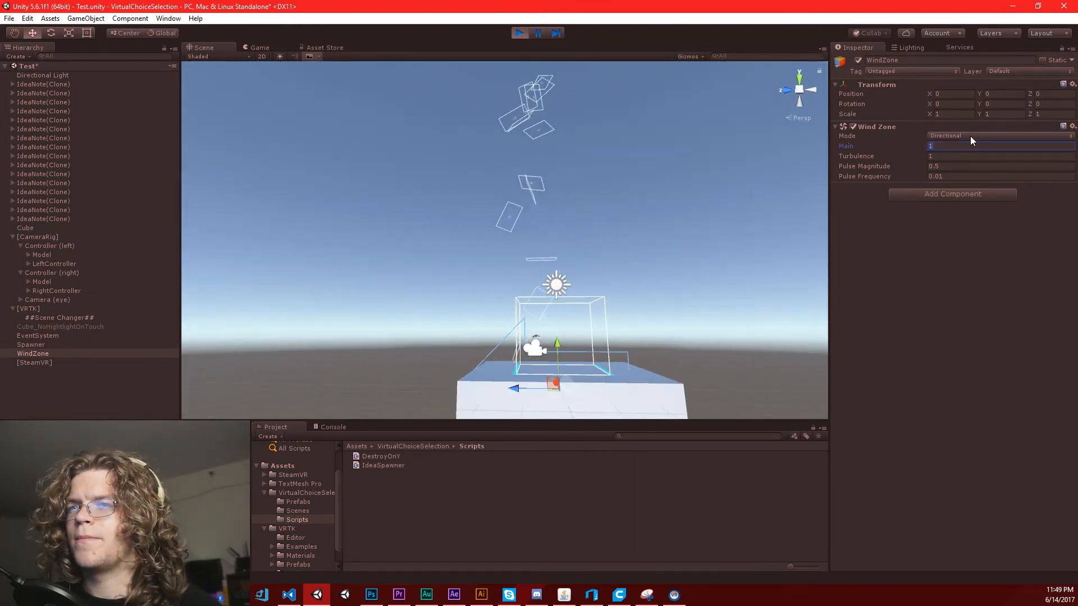
text(100)
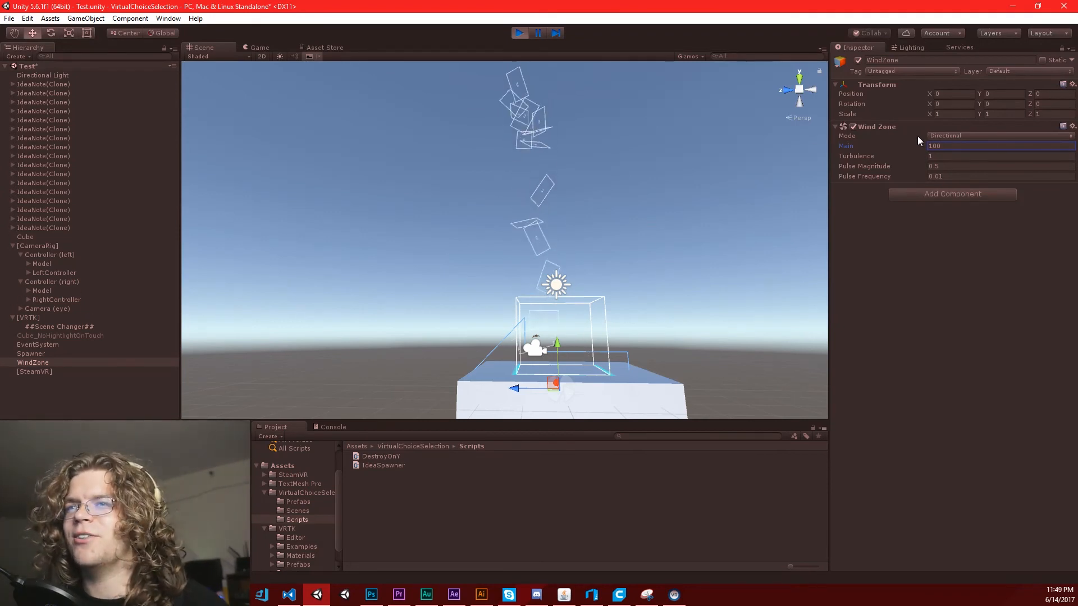
key(w)
right_drag(609, 250, 600, 268)
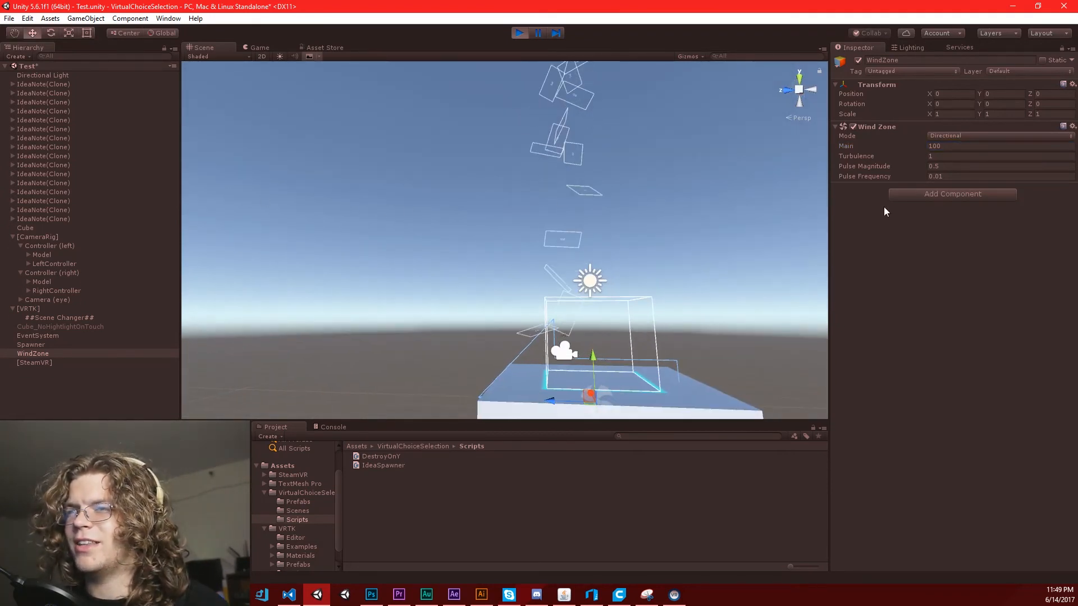
click(954, 147)
text(1000000)
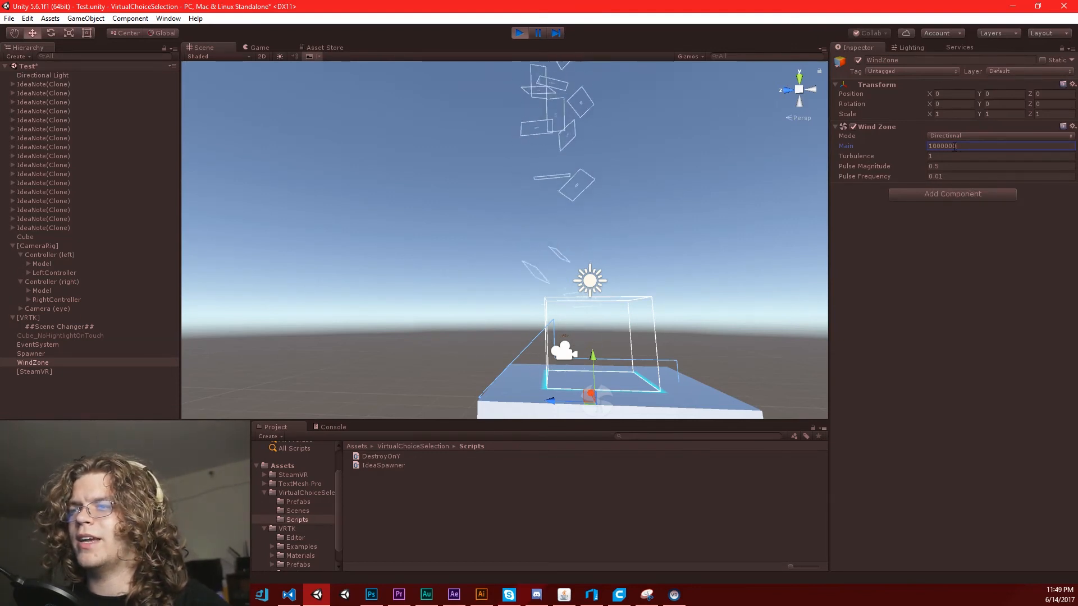
Stop playback and delete the WindZone from the scene
click(518, 34)
click(34, 228)
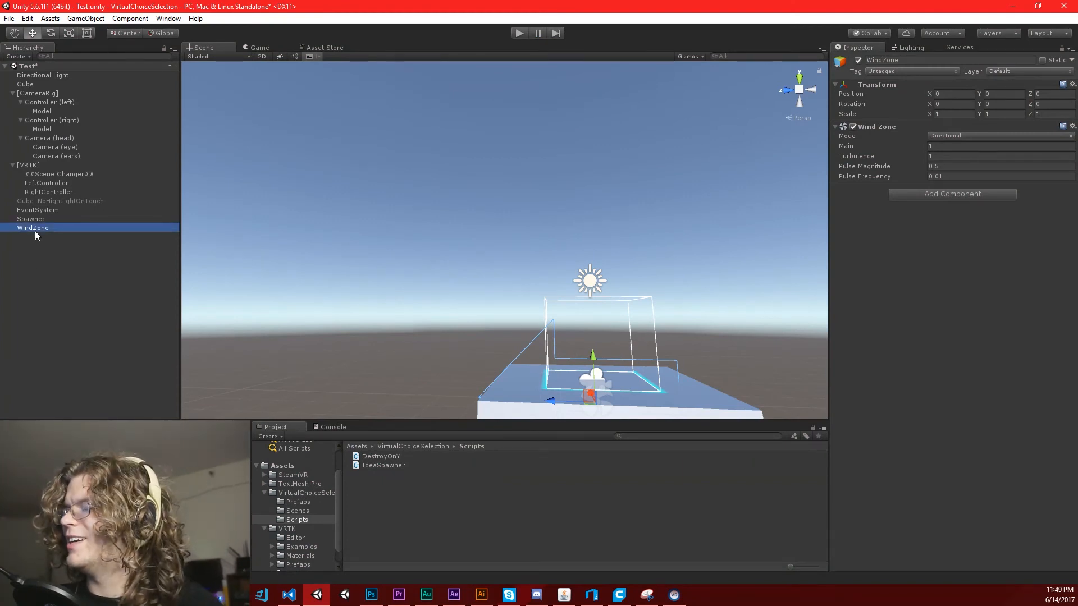
key(Delete)
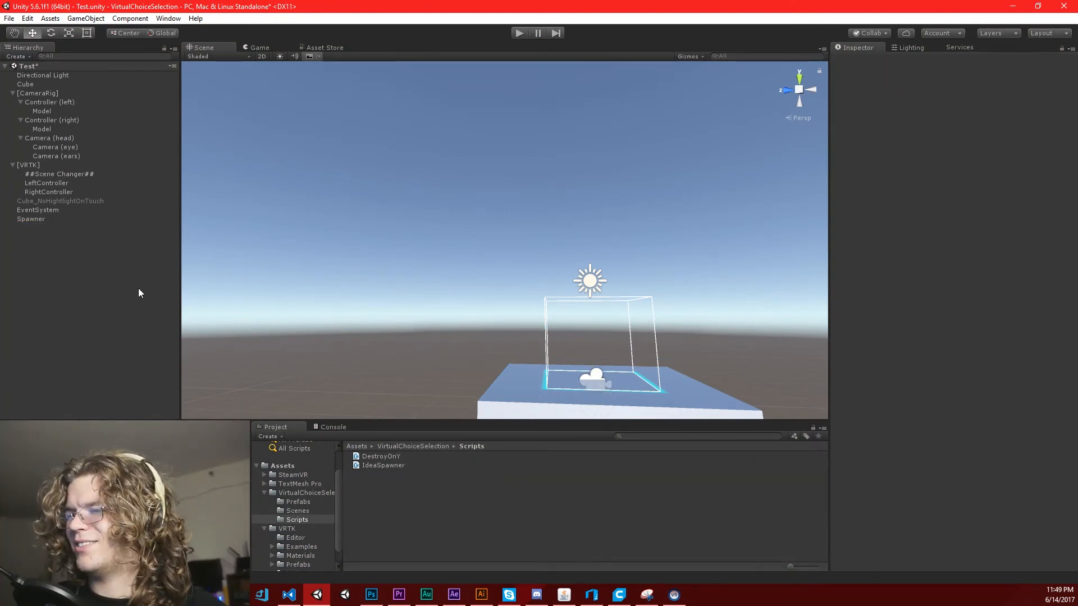
Create a C# script named WaveDrop in the Scripts folder and switch to Visual Studio, reloading all modified projects
right_click(436, 510)
mouse_move(477, 304)
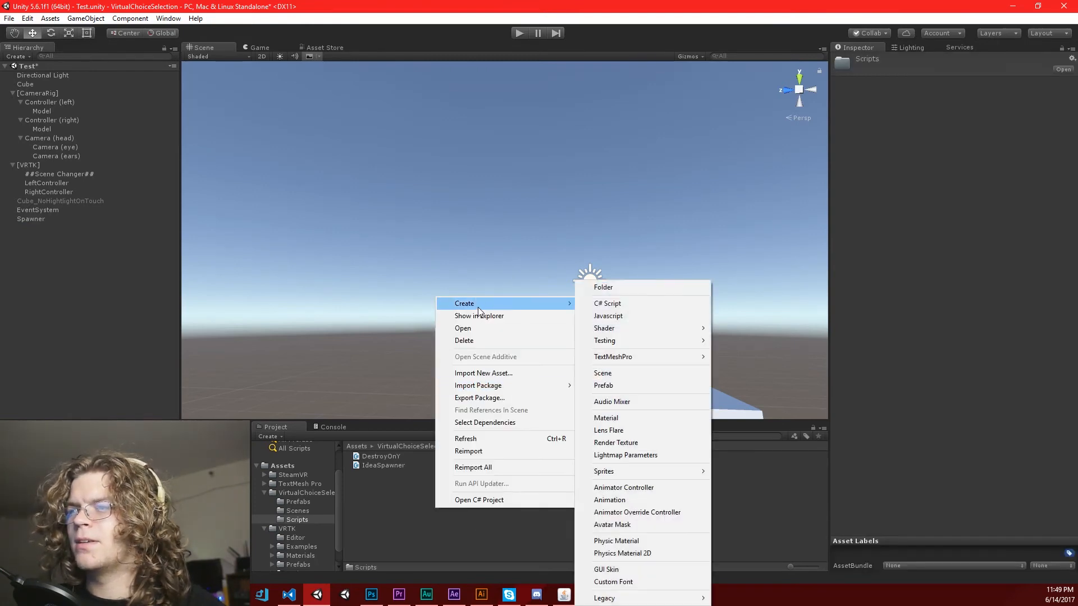
click(621, 305)
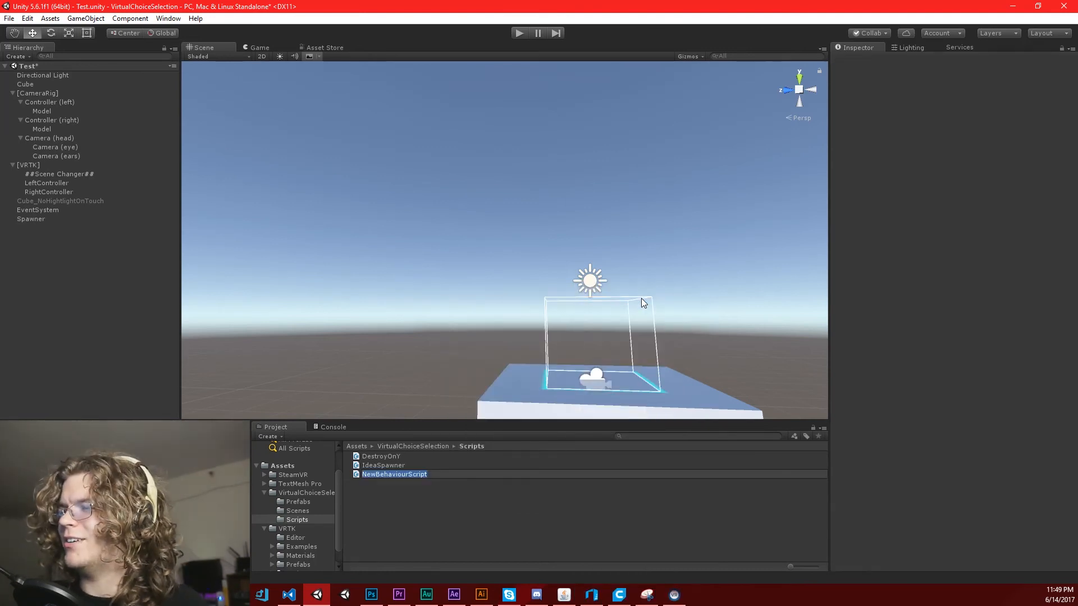
text(WaveDrop)
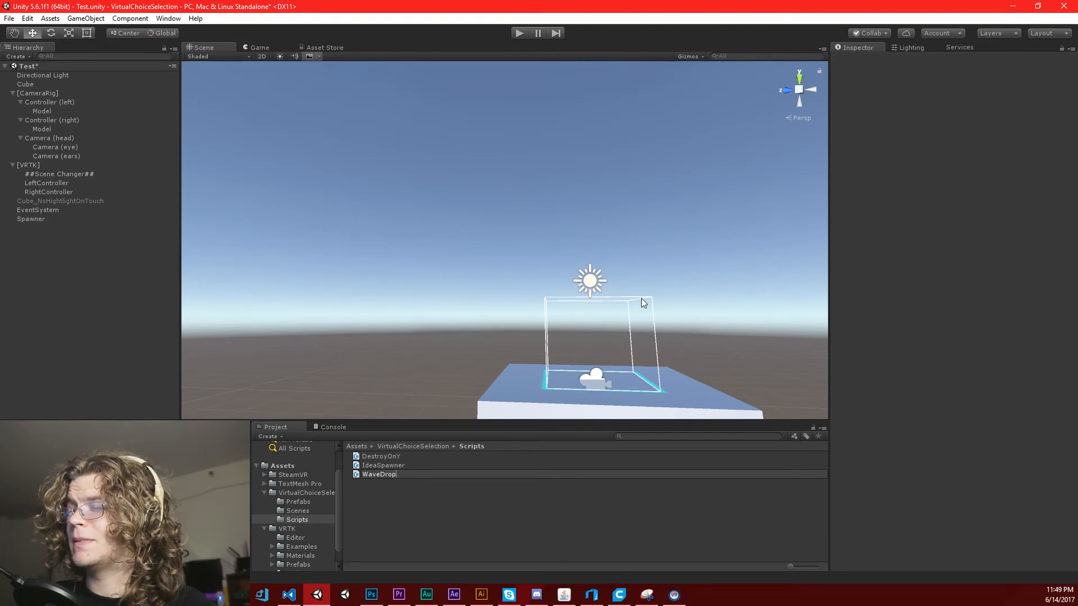
key(Return)
key(alt+Tab)
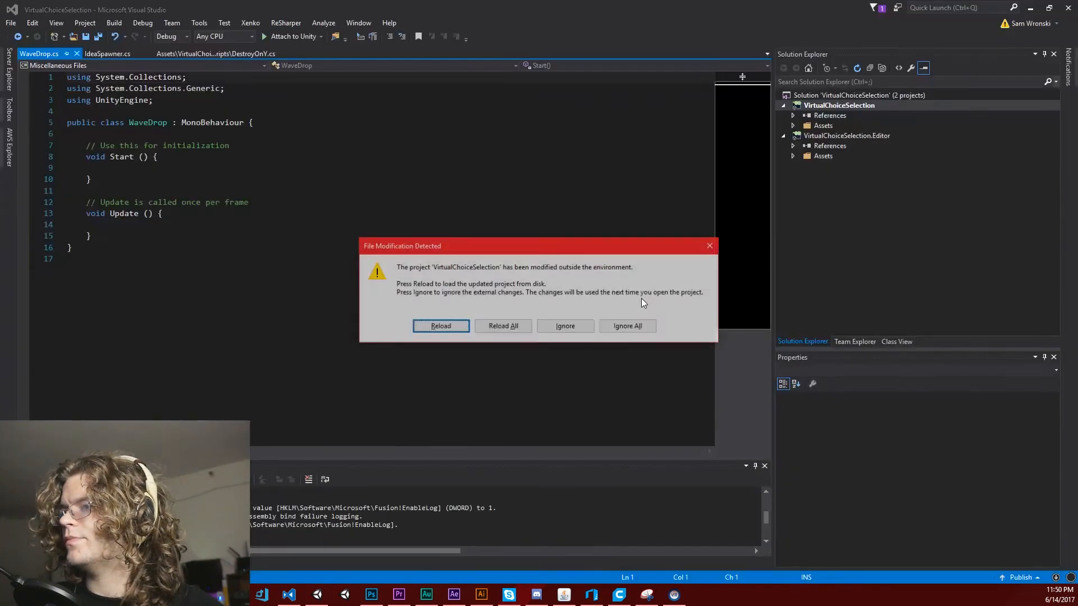
click(508, 328)
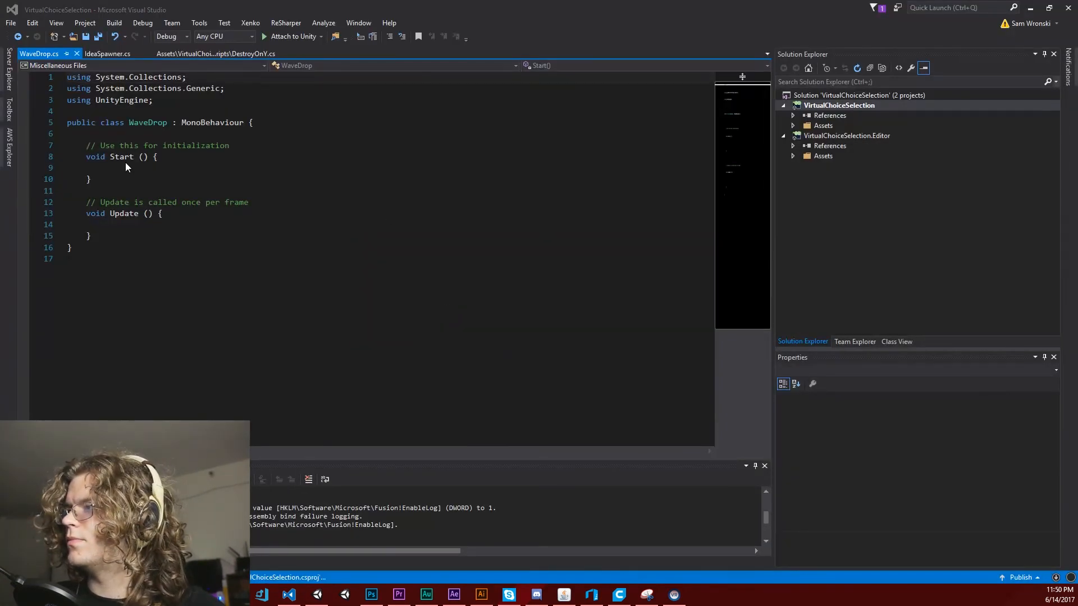
Declare a public float field named seed at the start of the WaveDrop class and save
click(126, 134)
key(Return)
key(Return)
key(Up)
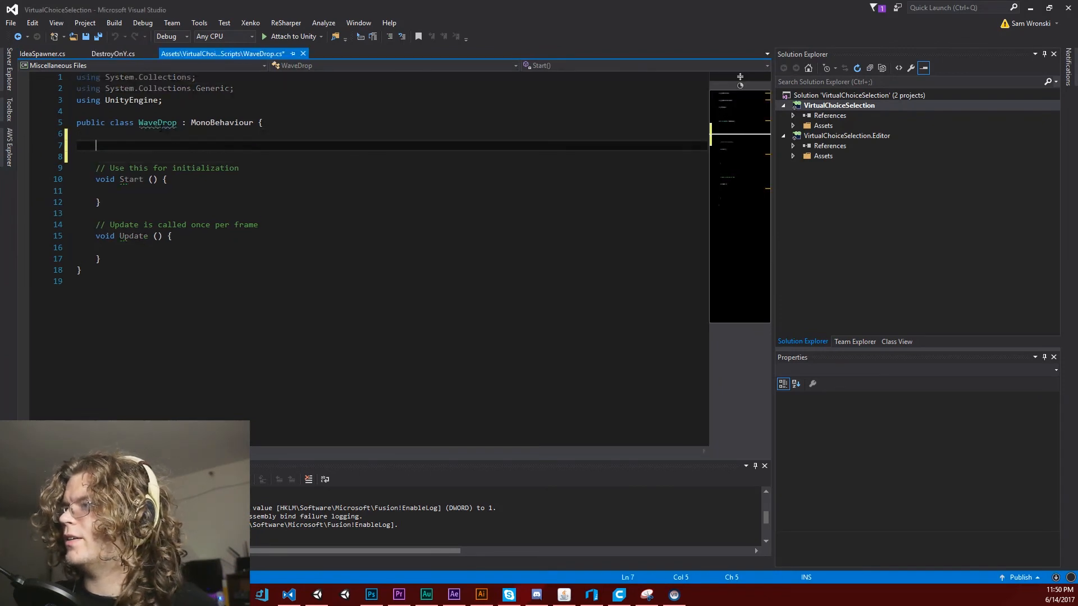
text(public )
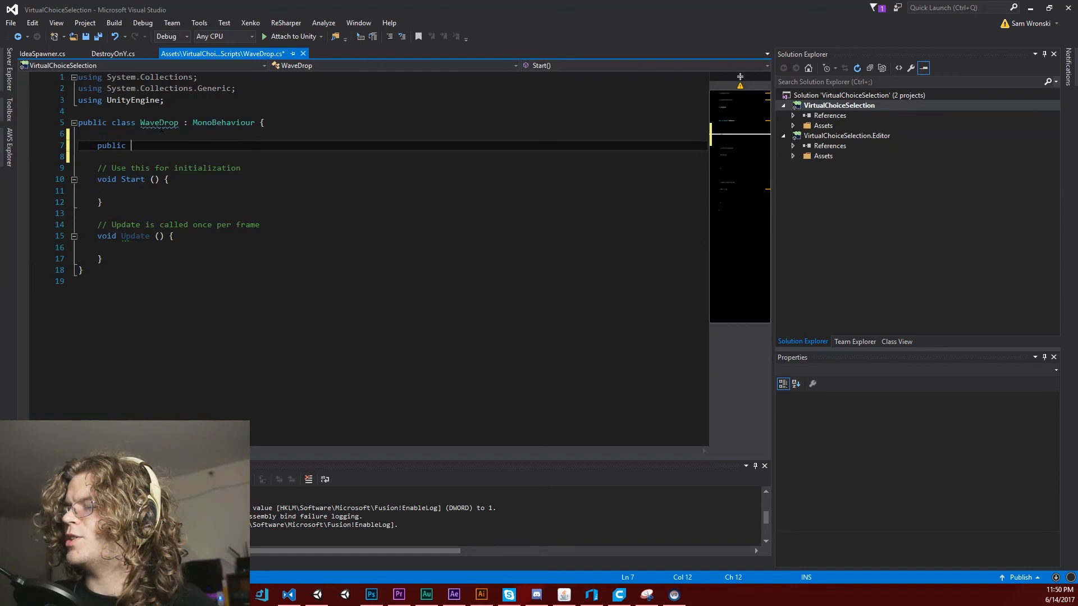
text(float)
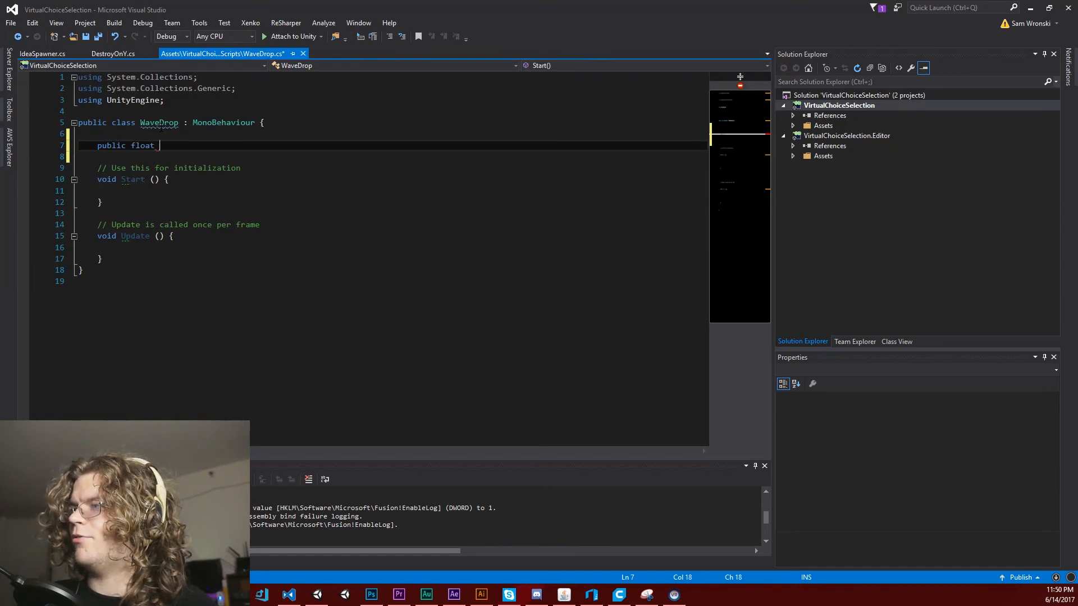
key(BackSpace)
key(BackSpace)
key(BackSpace)
key(BackSpace)
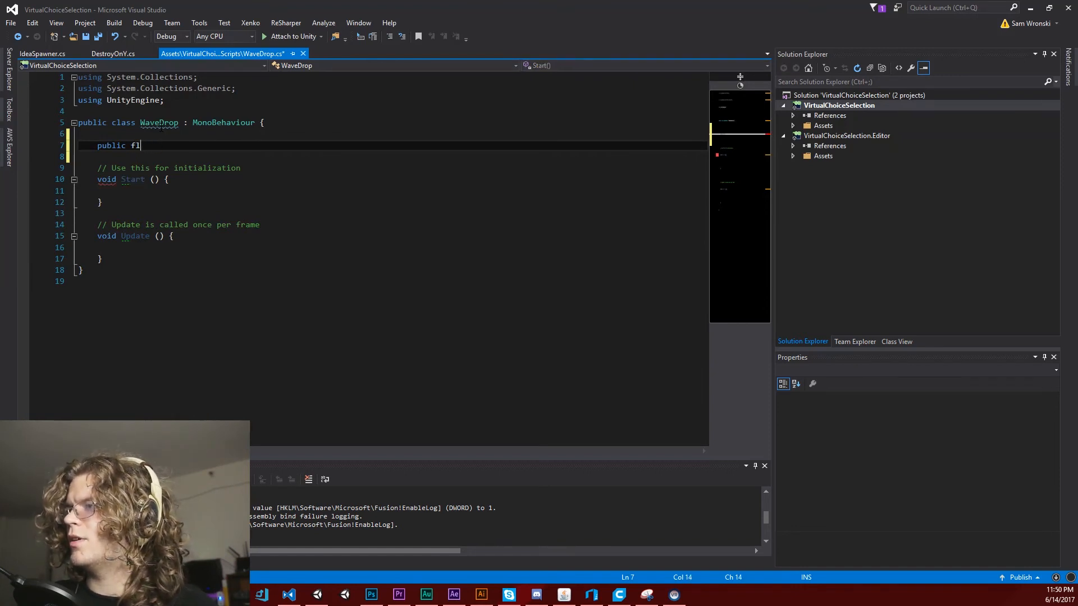
text(oat )
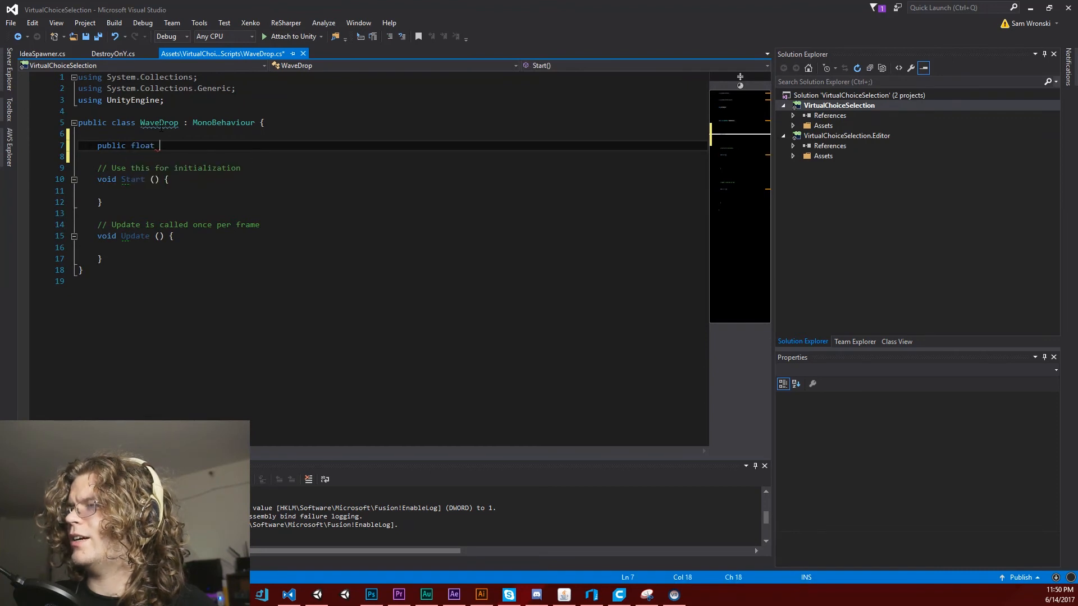
text(seed;)
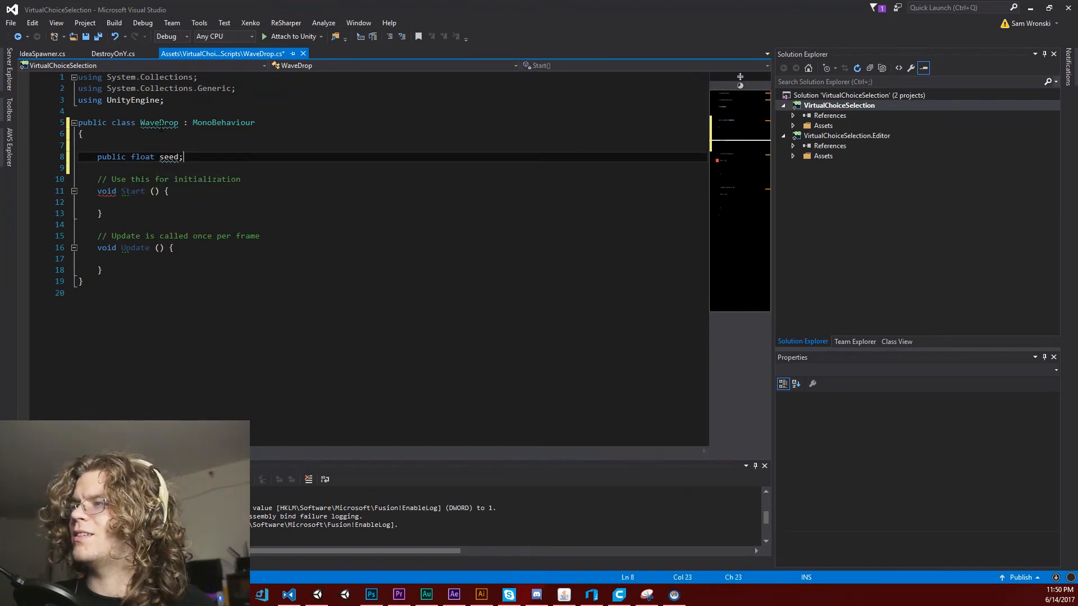
key(ctrl+s)
Assign Random.value to seed in the Start method and save the script
key(Down)
key(Down)
key(Down)
key(Down)
text(se)
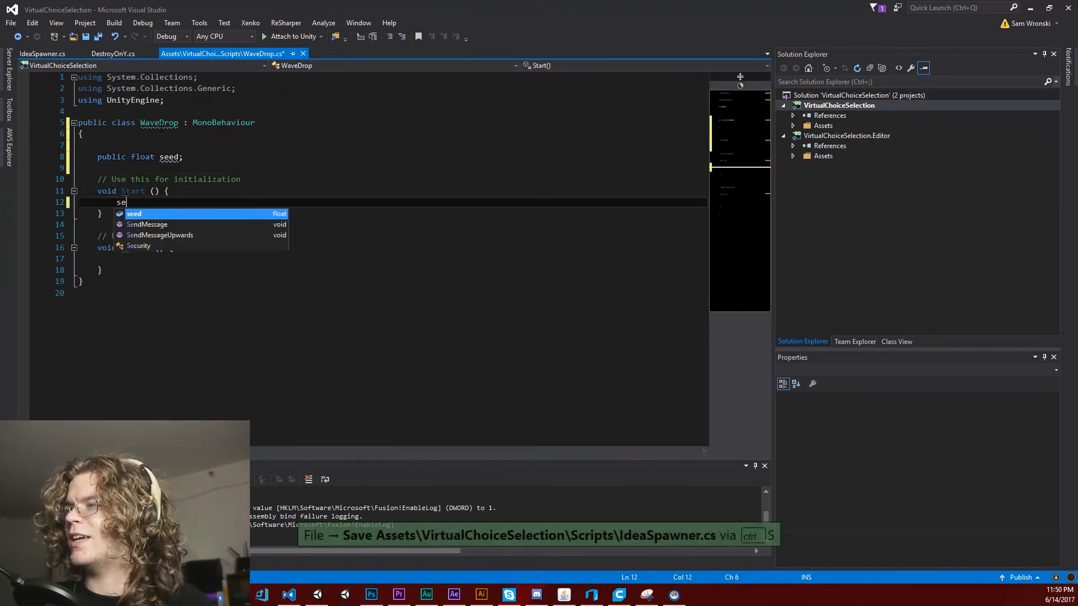
text(ed = Random.)
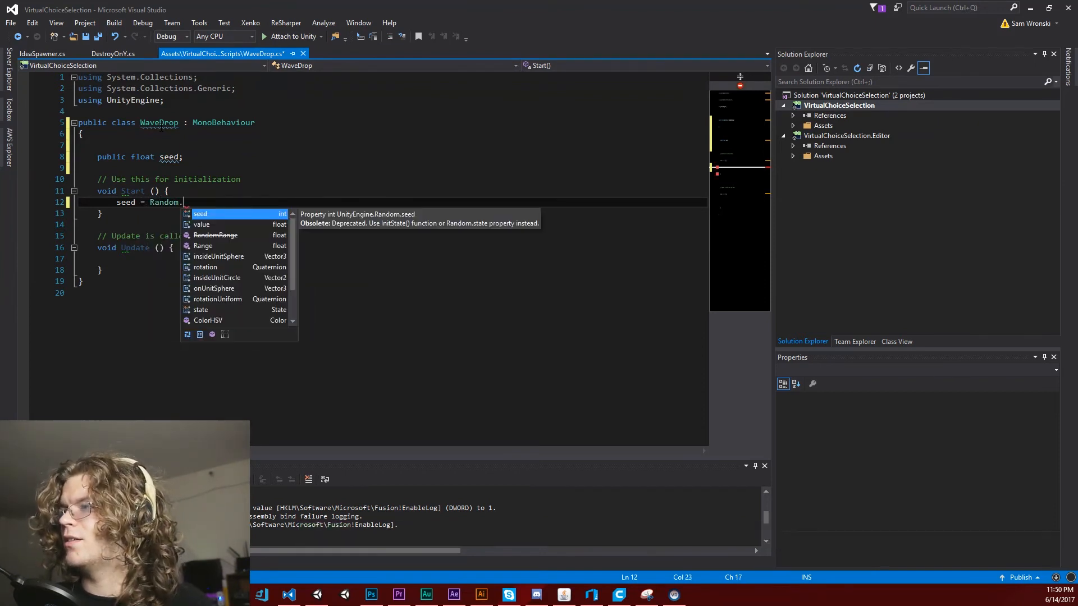
text(value;)
key(ctrl+s)
key(ctrl+s)
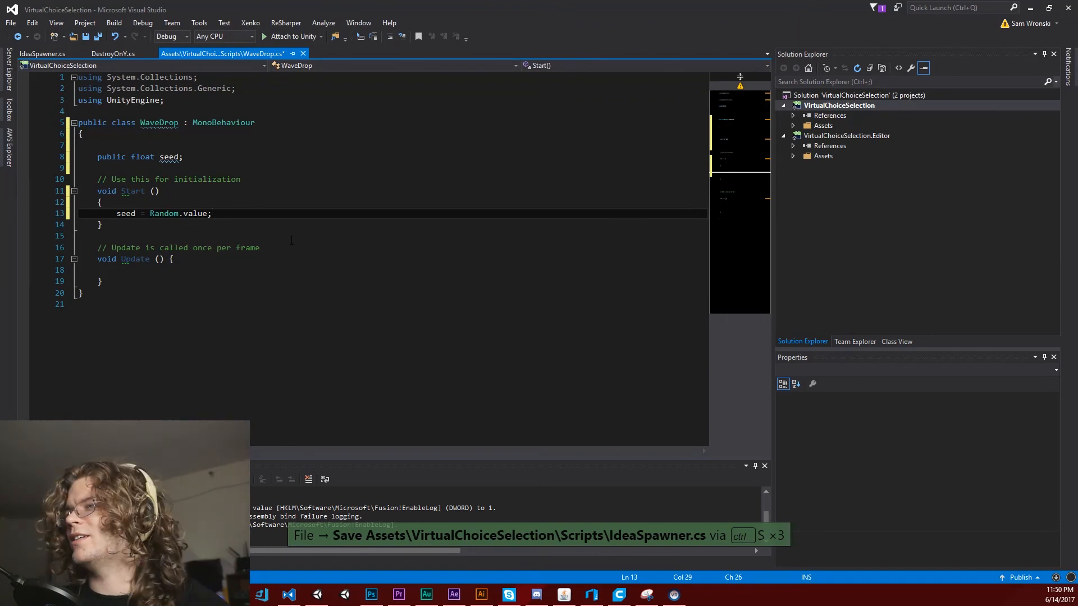
key(ctrl+s)
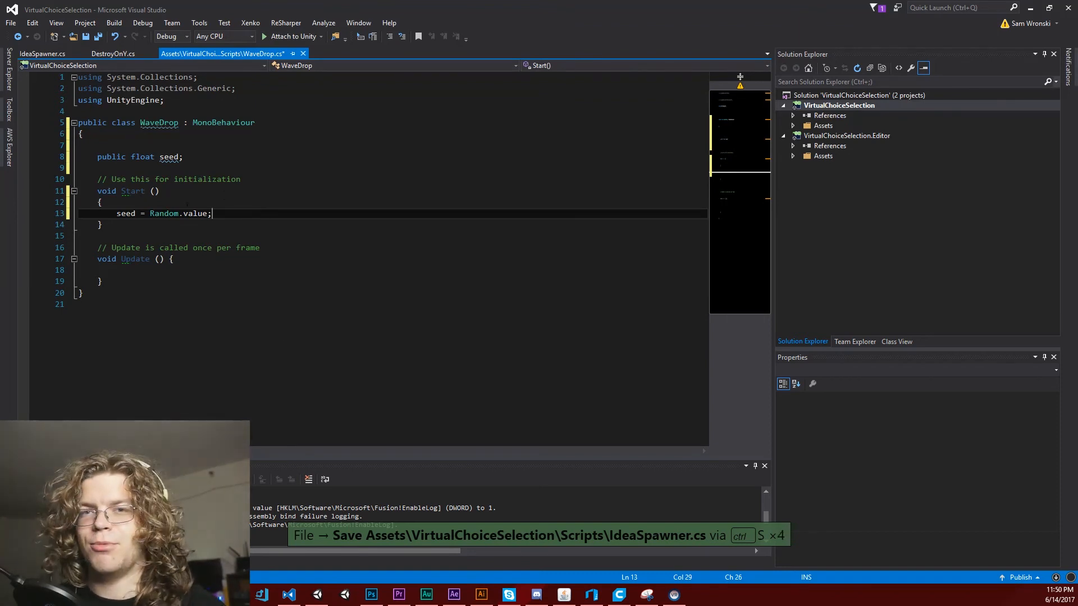
Declare a private Rigidbody field named body below the seed field and save
click(178, 270)
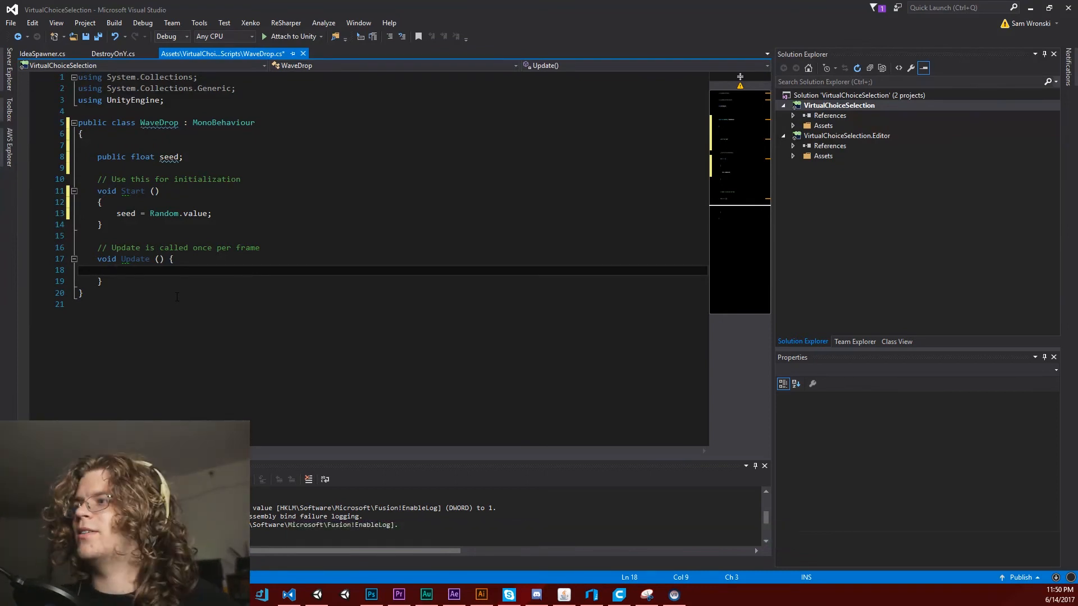
key(ctrl+s)
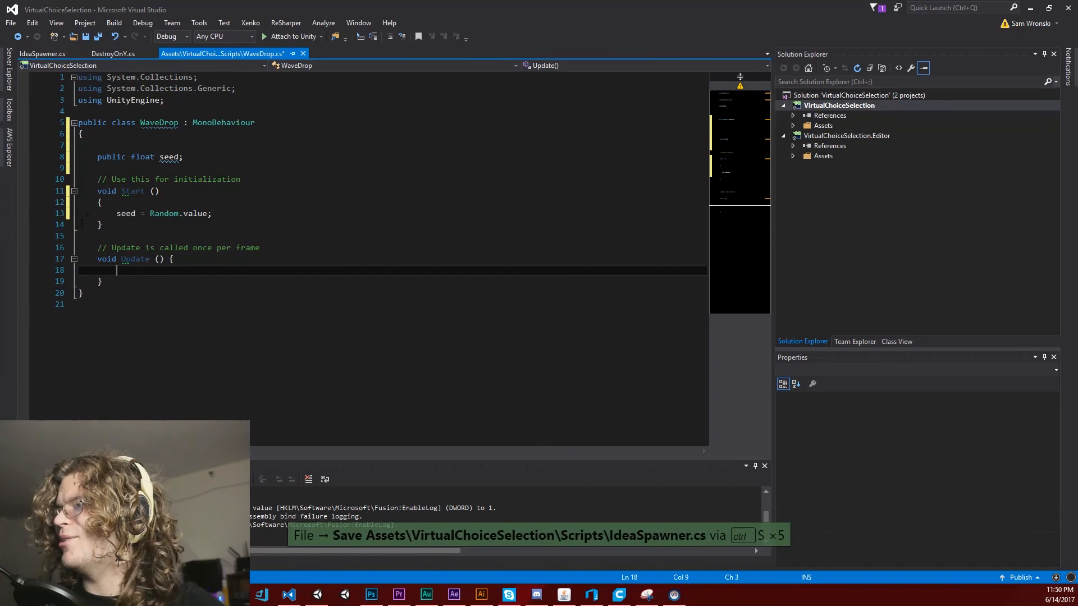
click(208, 156)
key(Return)
key(Return)
text(pri)
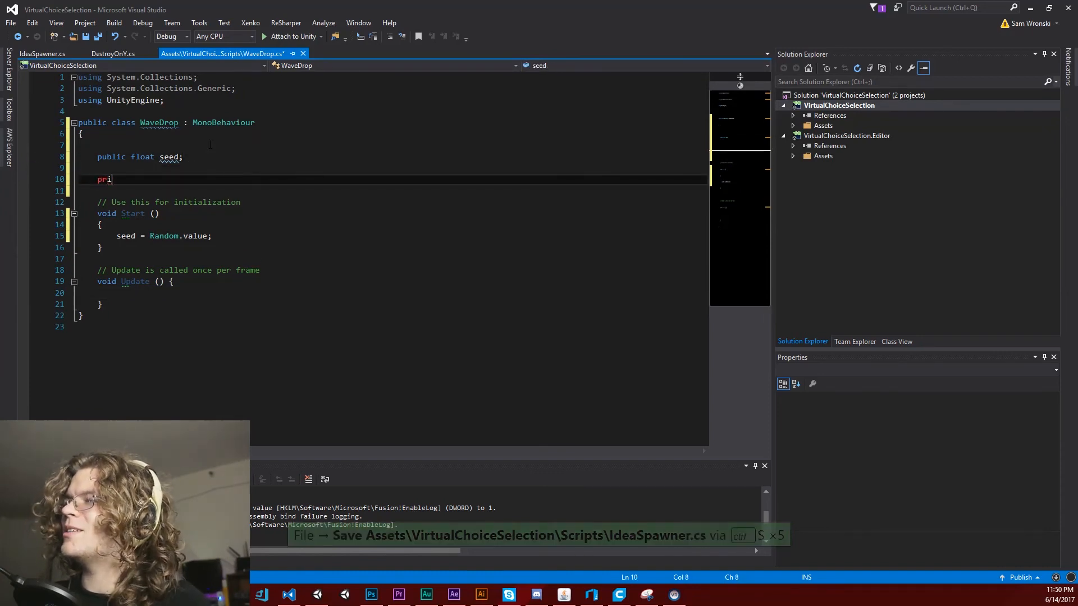
text(vate)
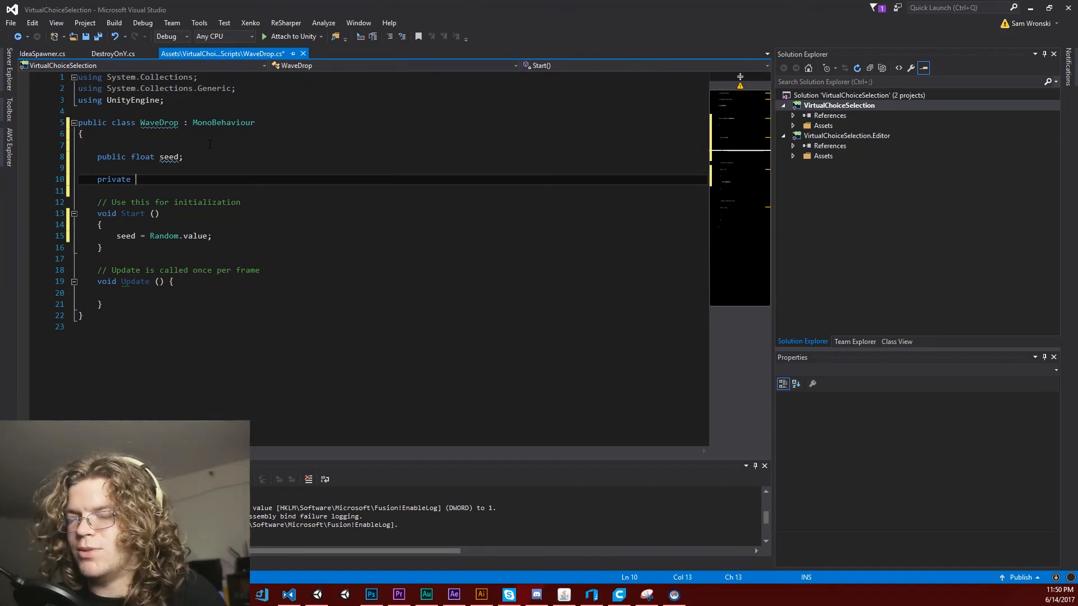
text(Rigidbod)
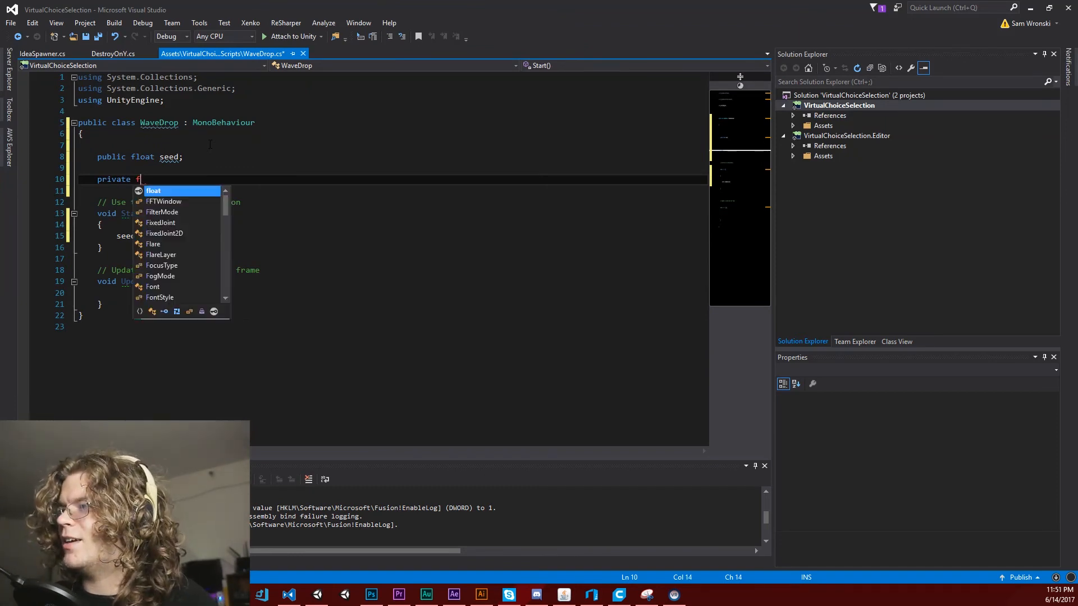
text(y )
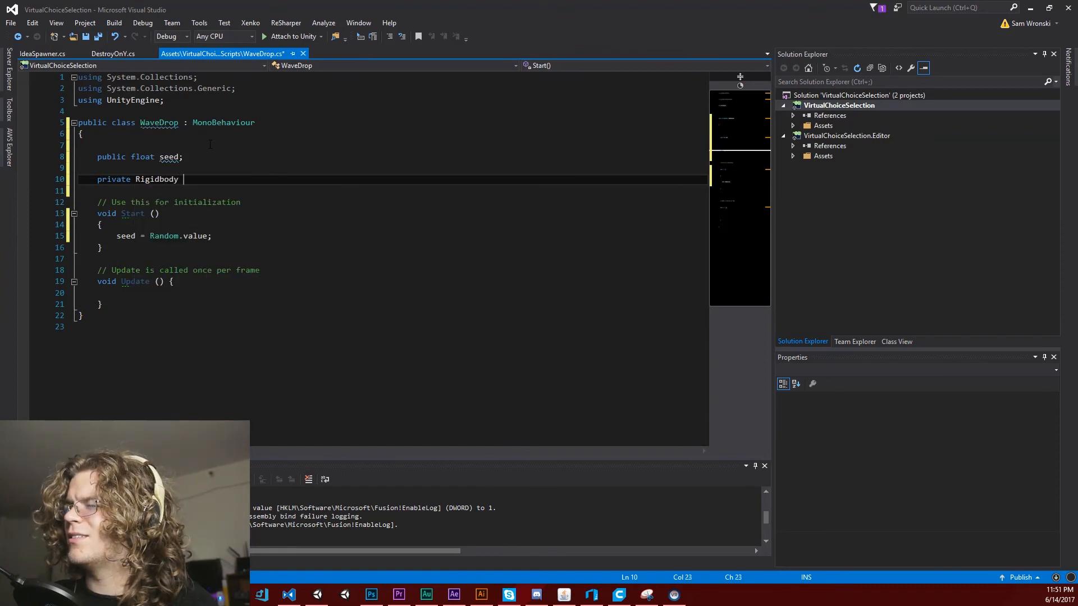
text(body;)
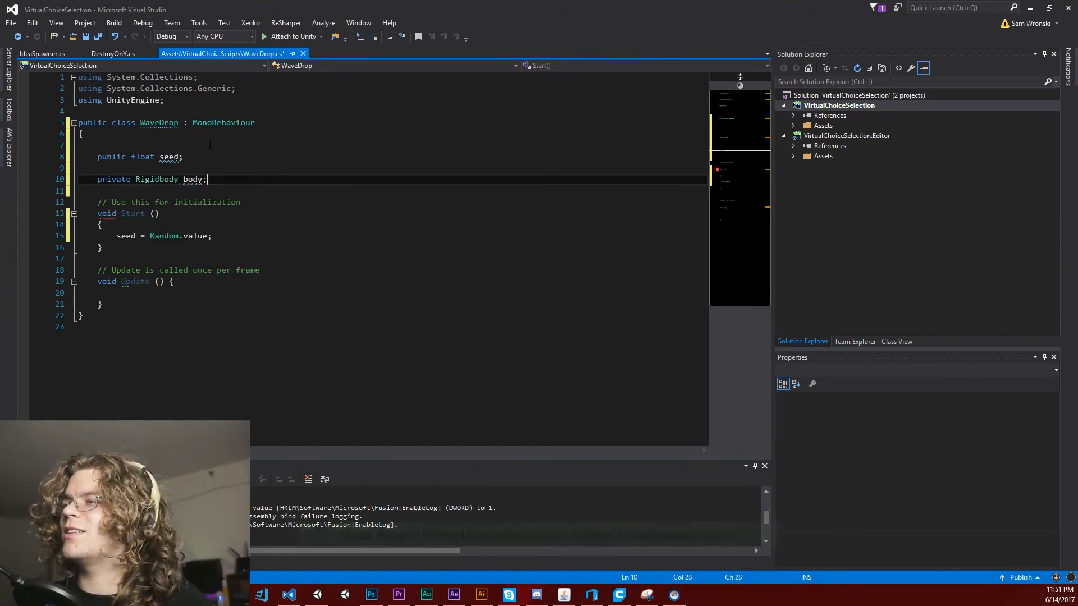
key(ctrl+s)
Begin a body.AddForce call inside the Update method of WaveDrop
click(151, 292)
key(ctrl+s)
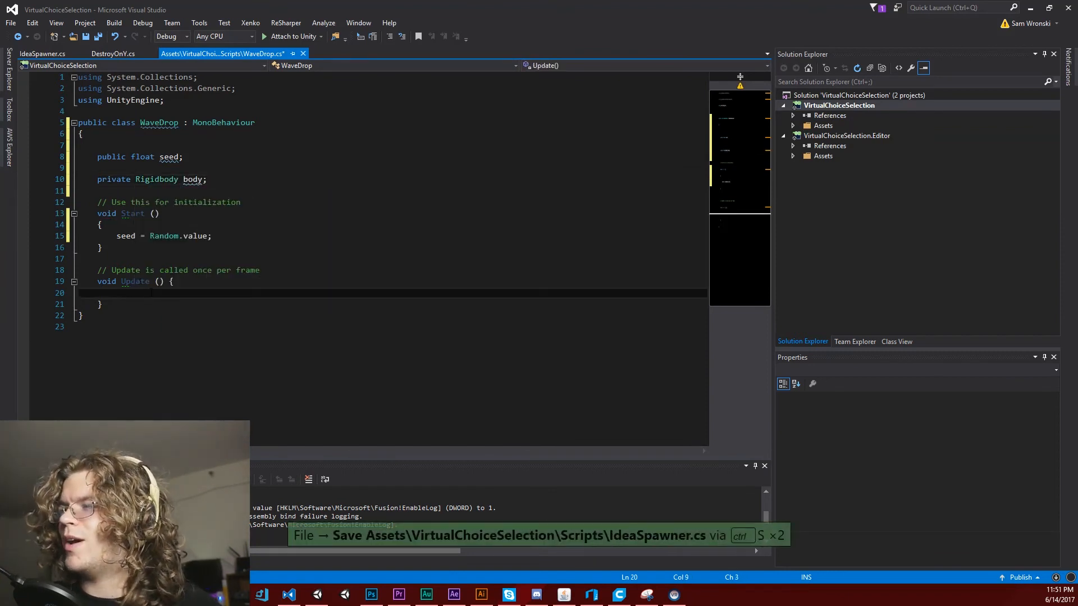
text(body.)
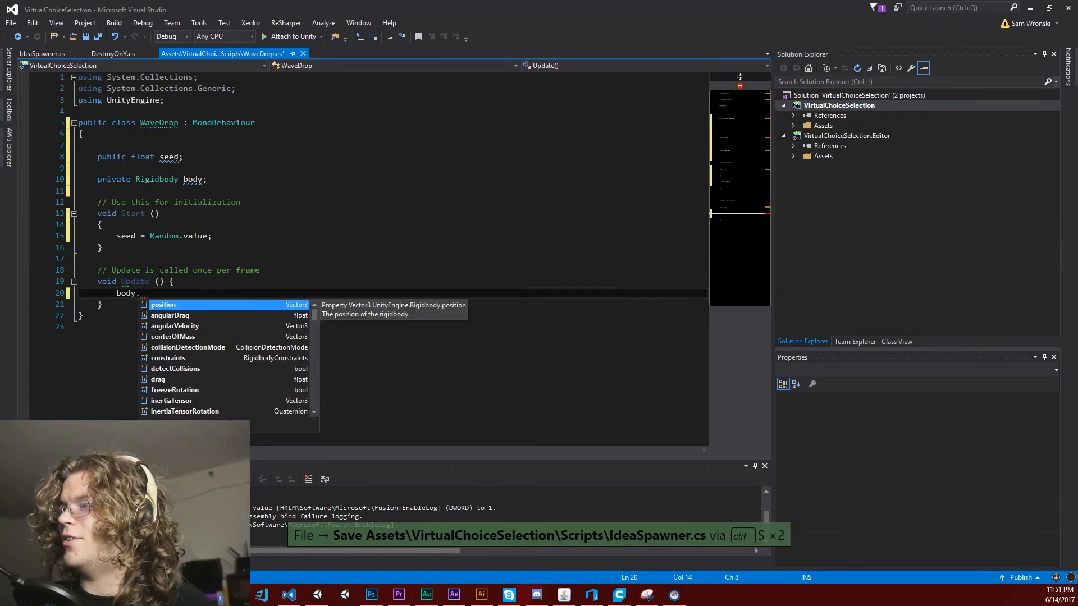
text(velo)
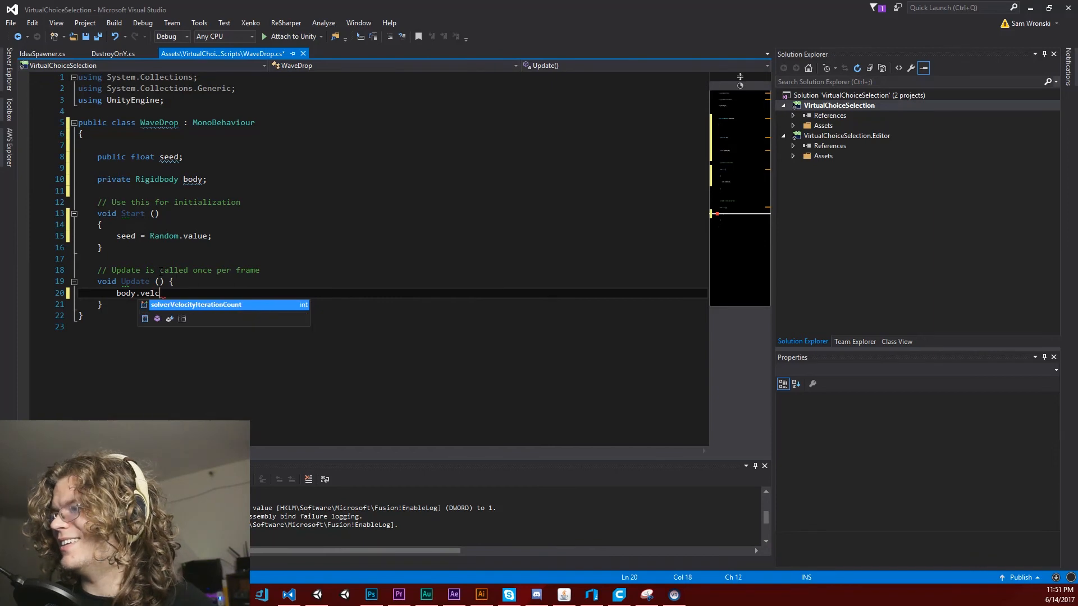
key(BackSpace)
key(BackSpace)
key(BackSpace)
key(BackSpace)
text(Add)
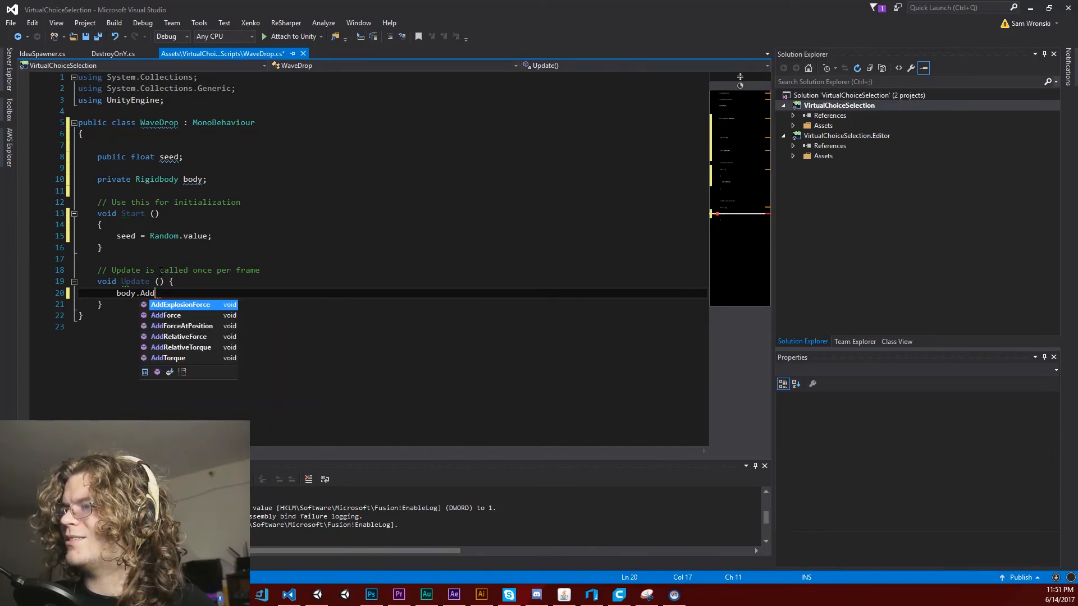
key(Return)
text(()
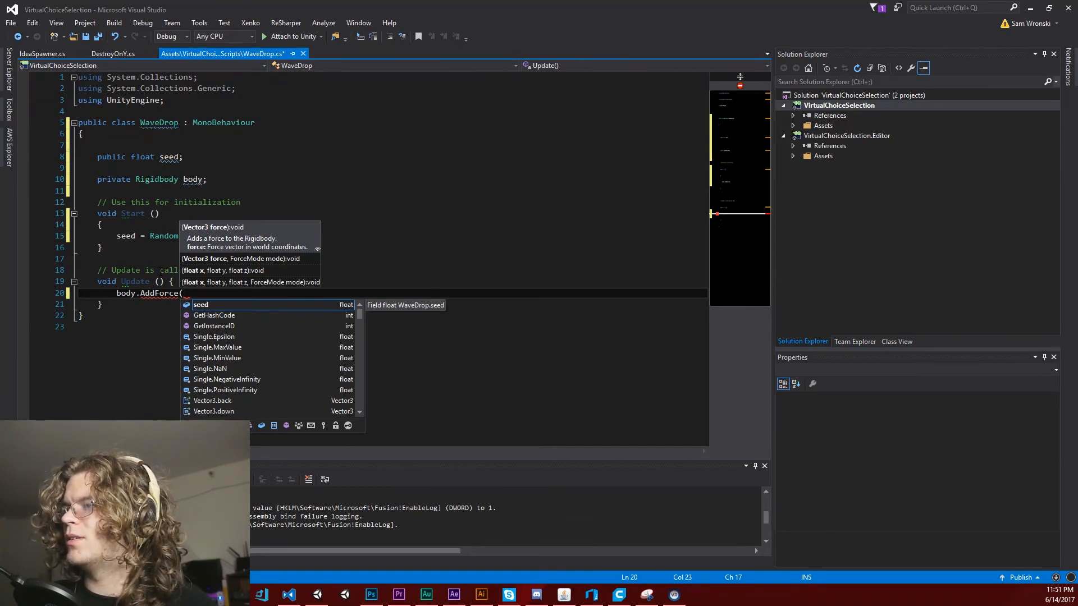
Enter Mathf.Sin(Time.time + seed) as the x force argument of AddForce and save the script
text(ne)
key(BackSpace)
key(BackSpace)
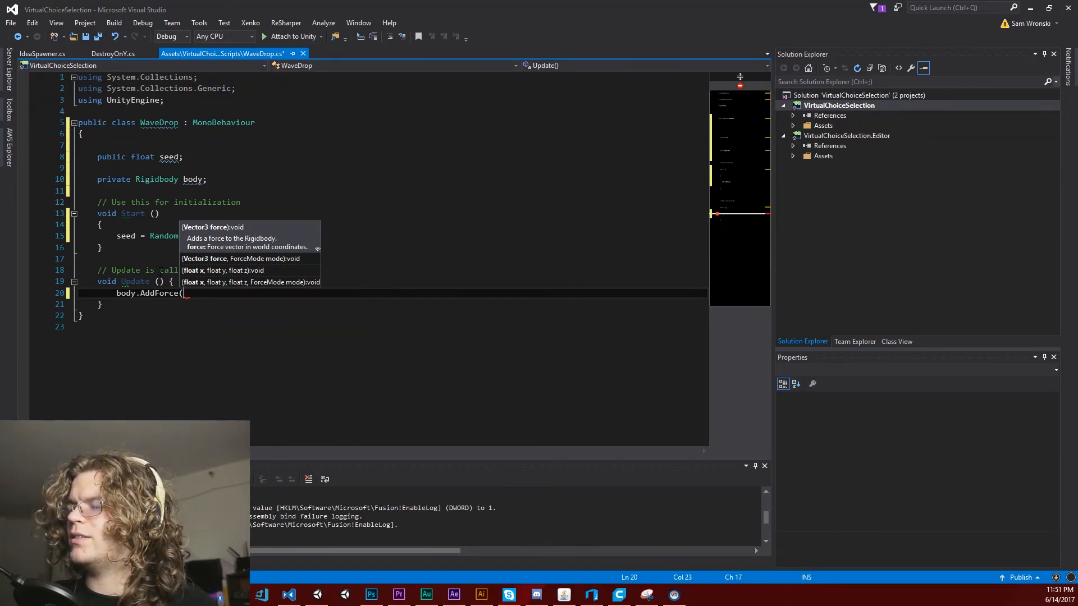
text(Mathf.)
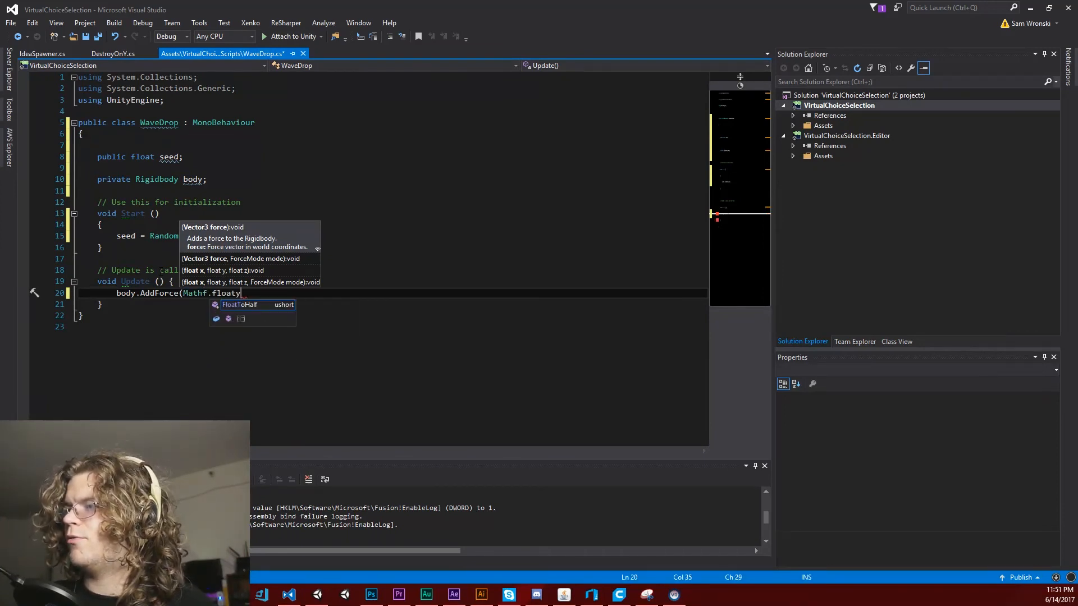
text(fl)
key(BackSpace)
key(BackSpace)
text(Sin()
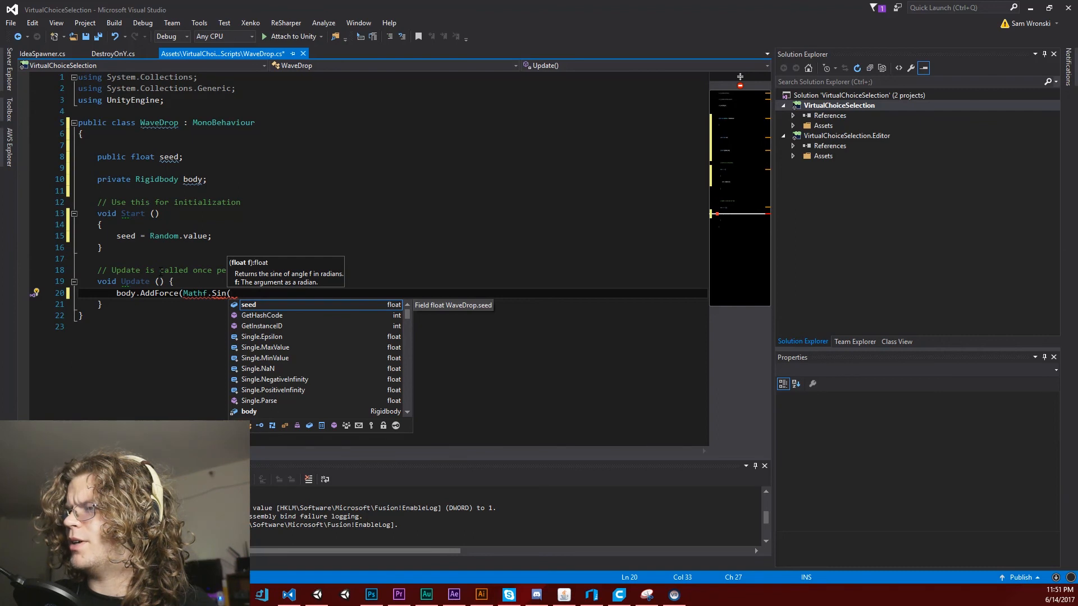
text(Time.time)
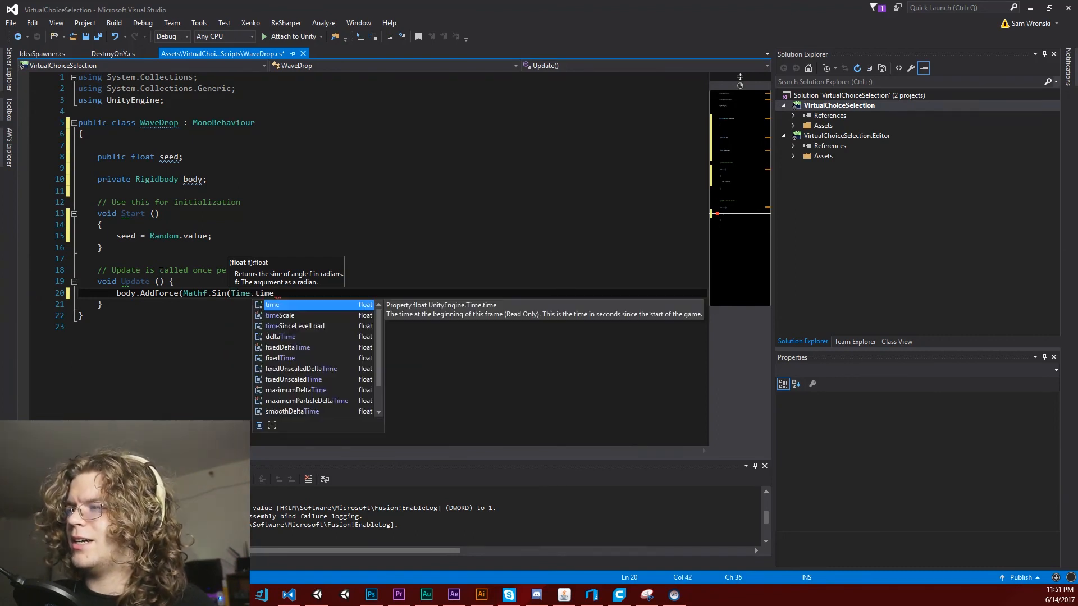
key(Return)
text(+ )
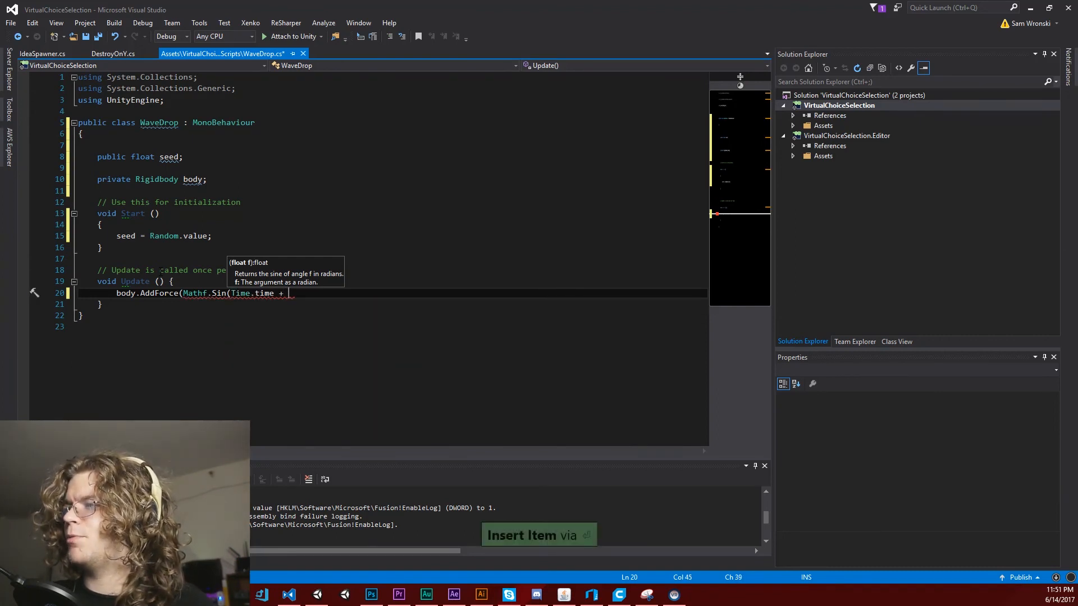
text(seed))
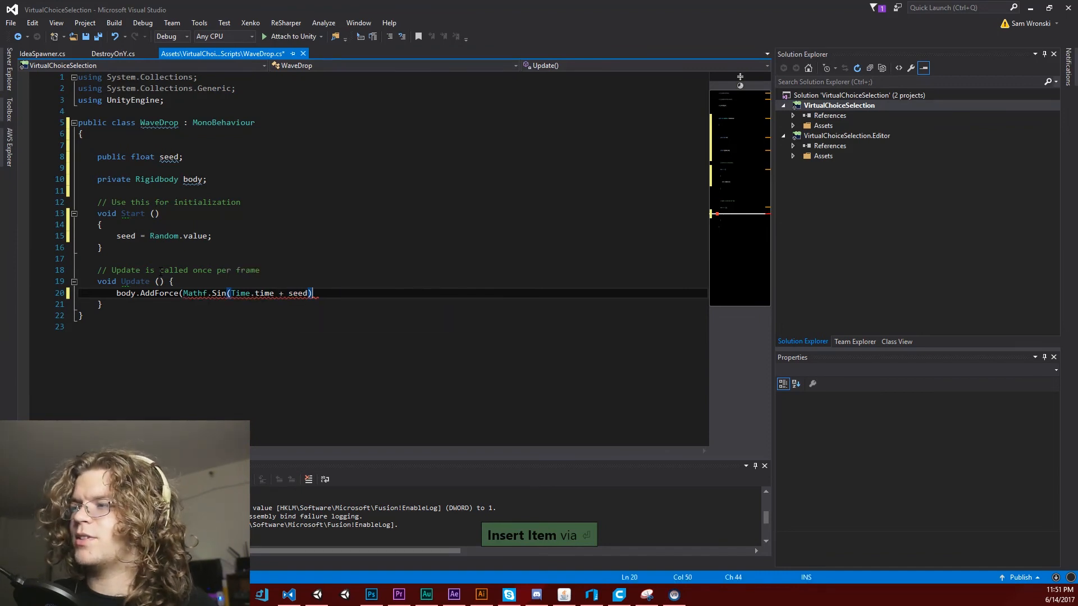
key(ctrl+s)
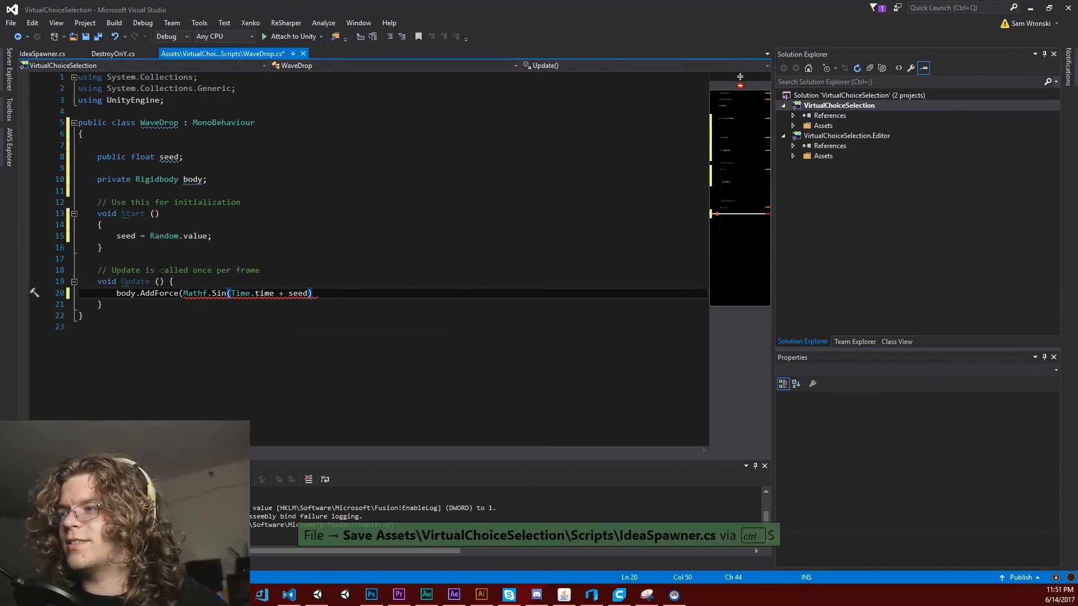
key(ctrl+s)
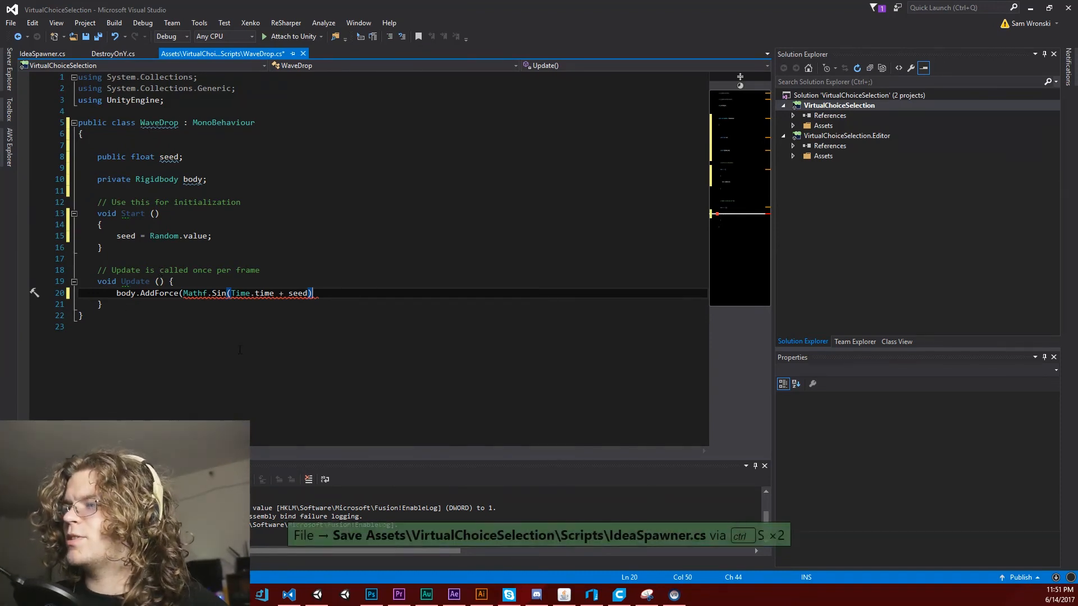
Add 0 as the y force argument after the sine expression
key(Left)
drag(240, 293, 232, 294)
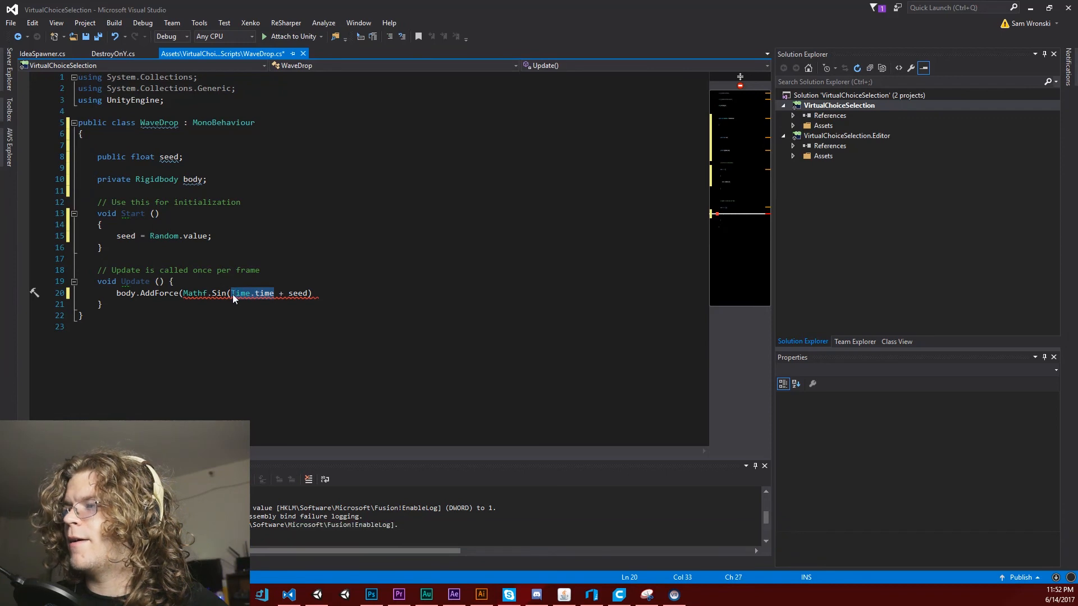
click(336, 292)
text(,)
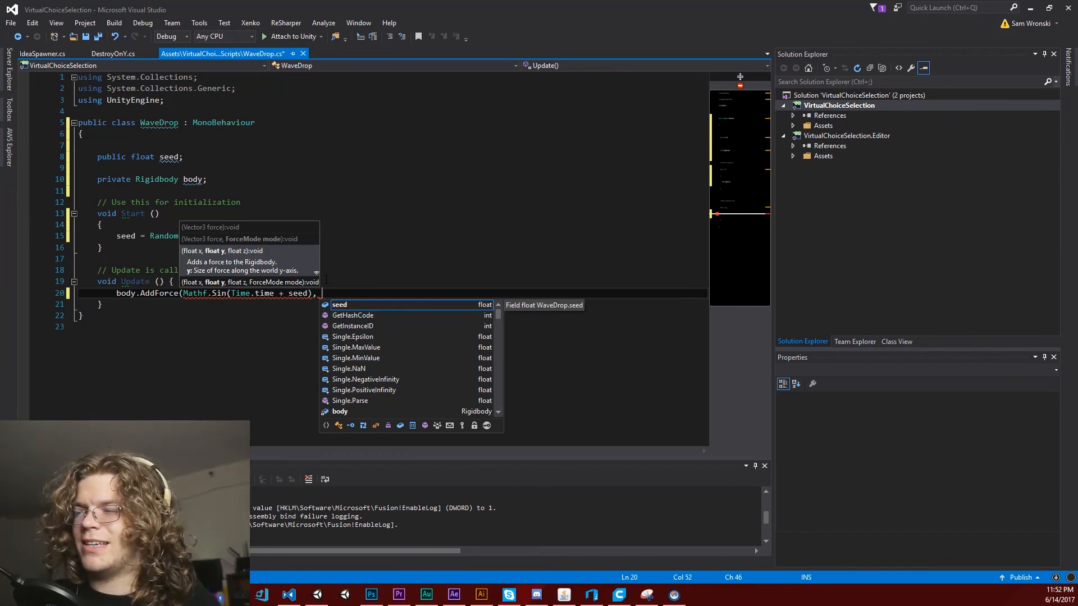
key(ctrl+s)
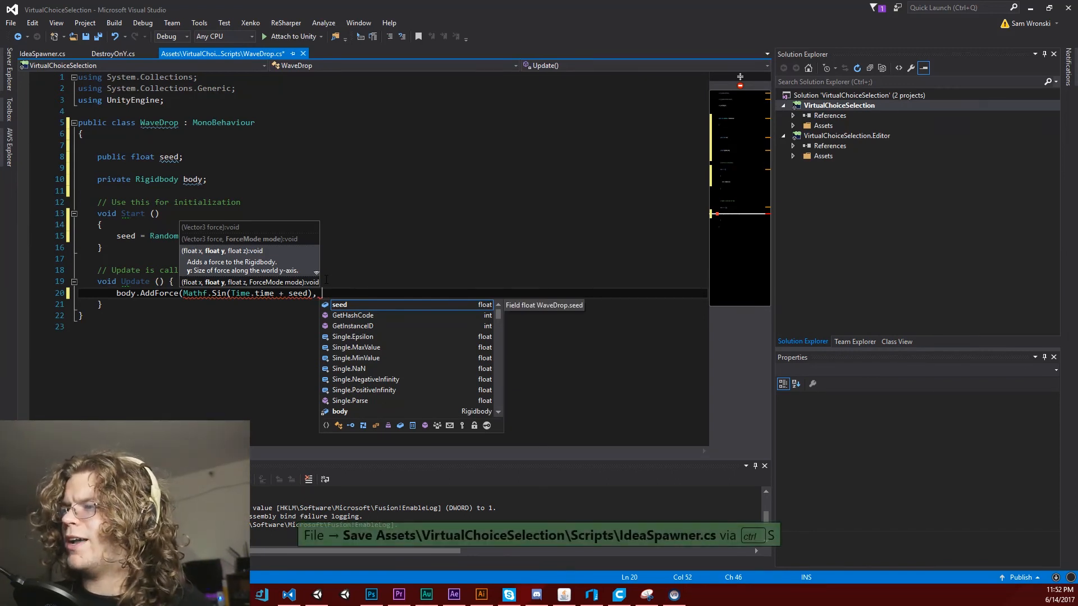
text(0, )
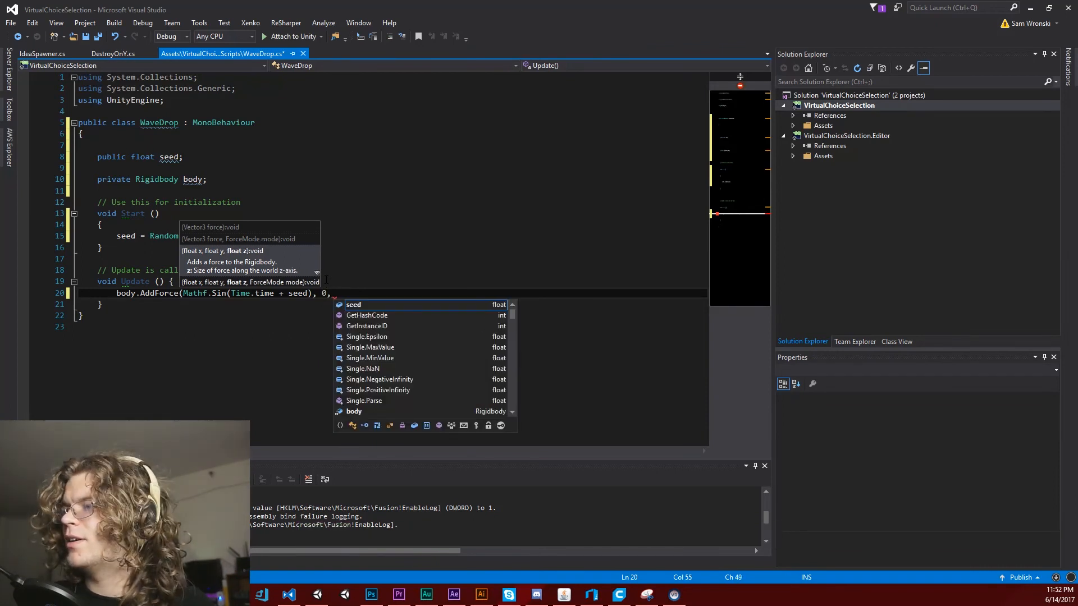
Add Mathf.Cos(Time.time + seed) as the z force argument and save
text(Mathf.)
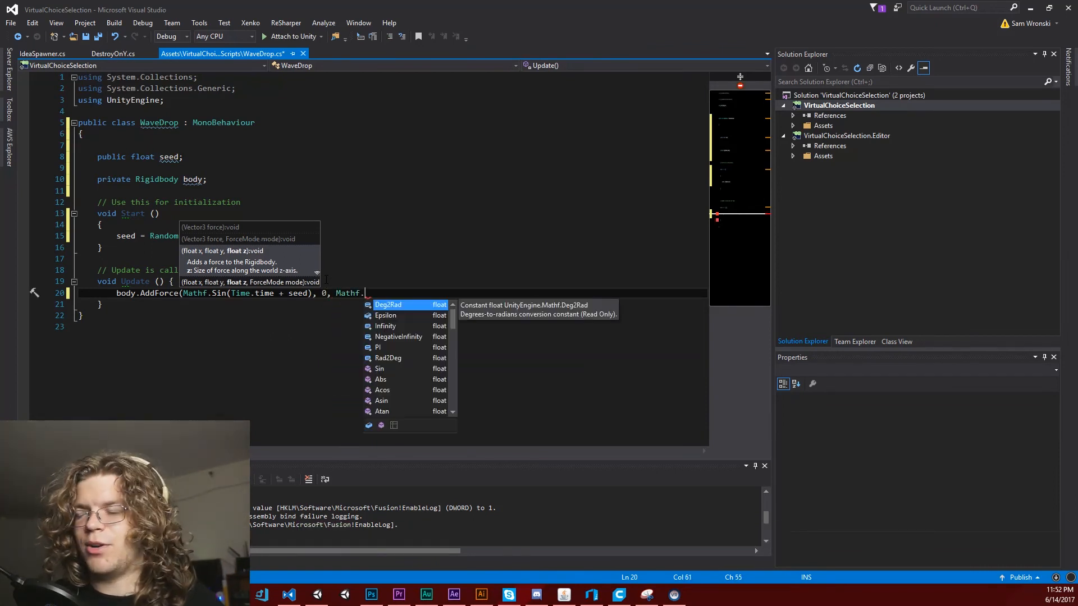
text(Si)
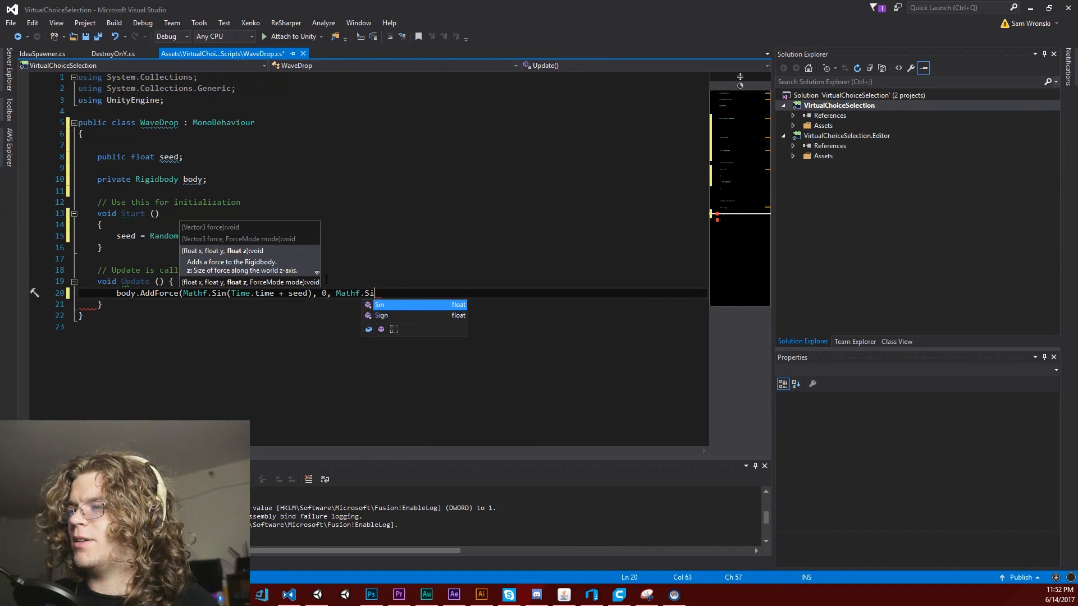
key(BackSpace)
key(BackSpace)
text(Cos(Tim)
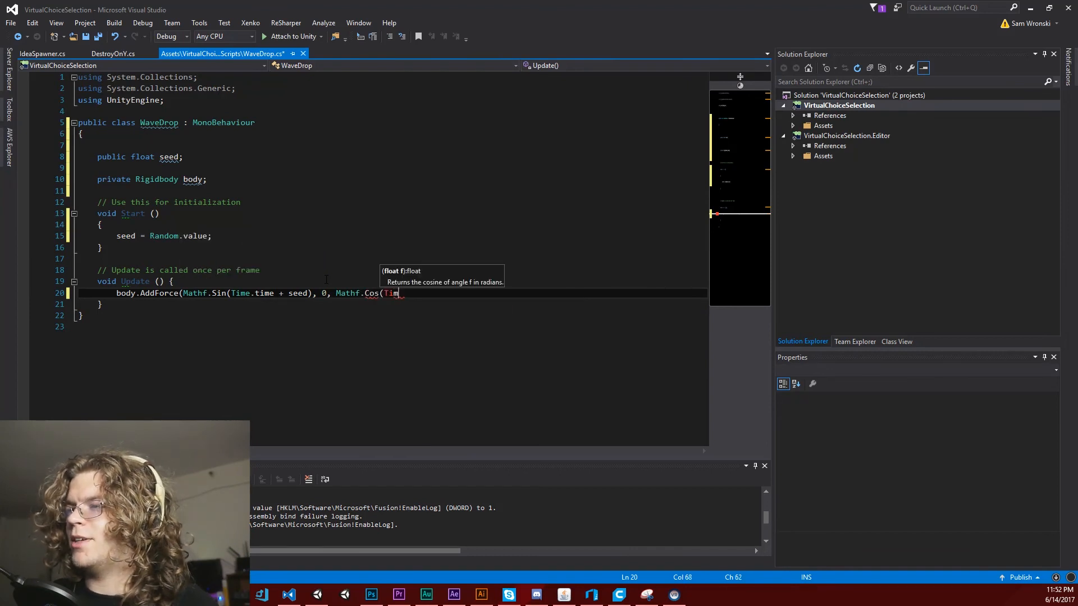
text(e.time + )
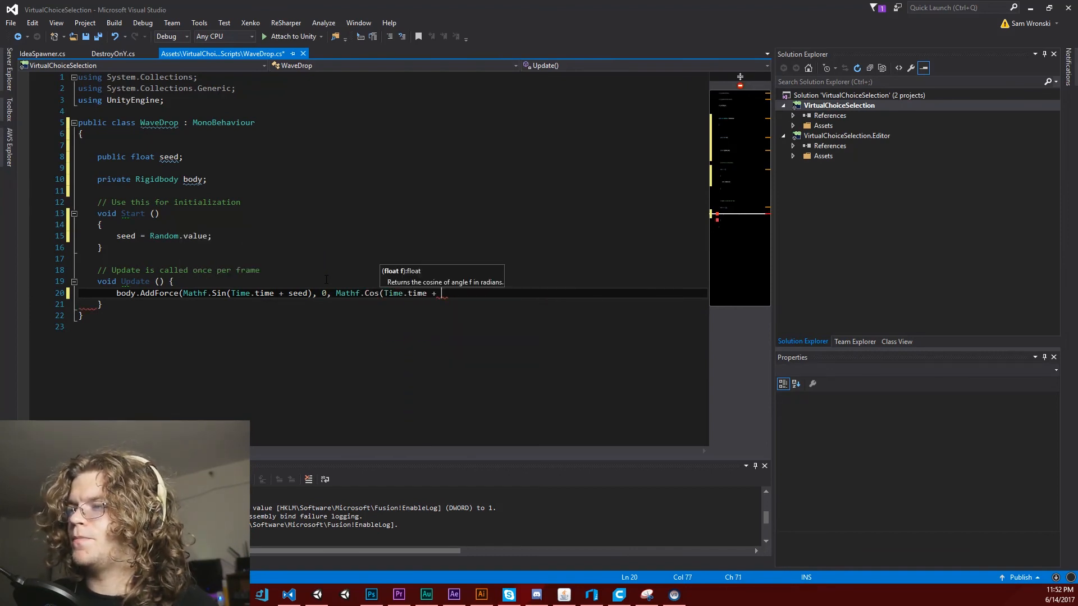
text(seed))
key(ctrl+s)
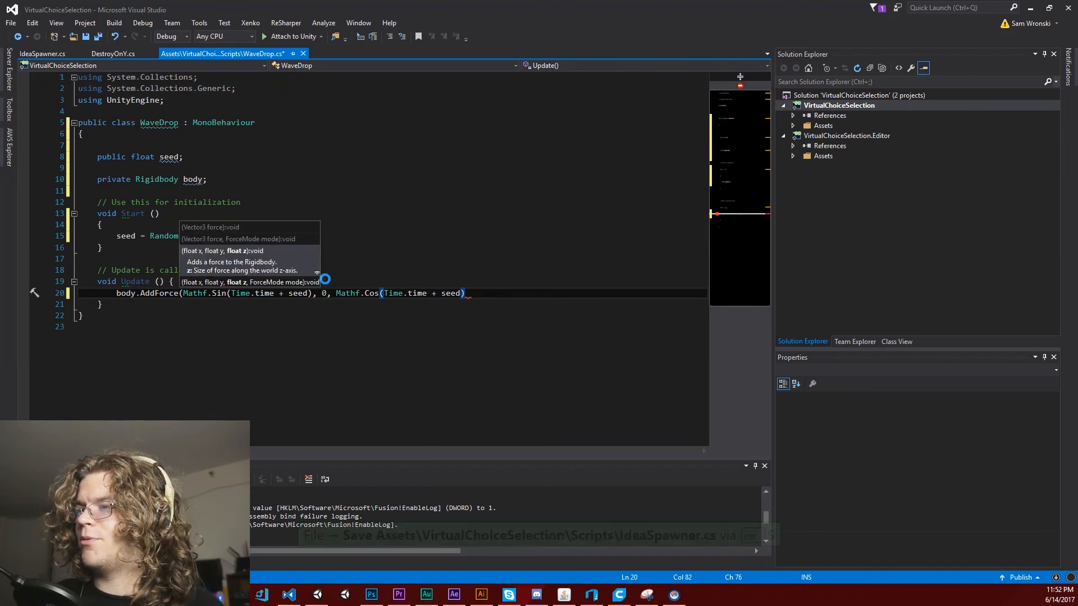
Add a second + seed inside the cosine, complete the AddForce statement with its closing parenthesis and semicolon, and save all files
key(Left)
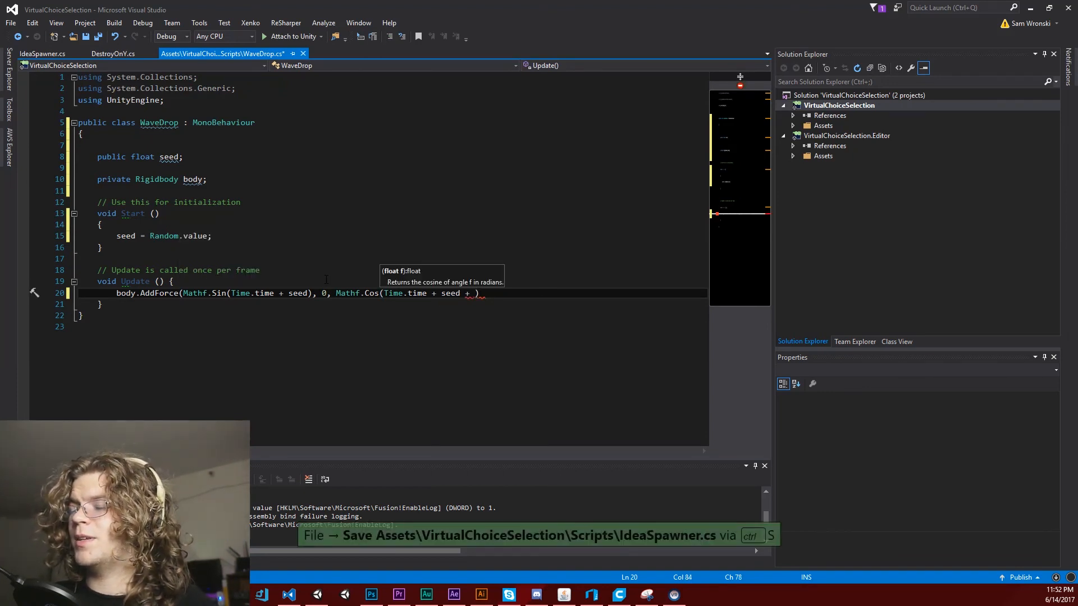
text(seed)
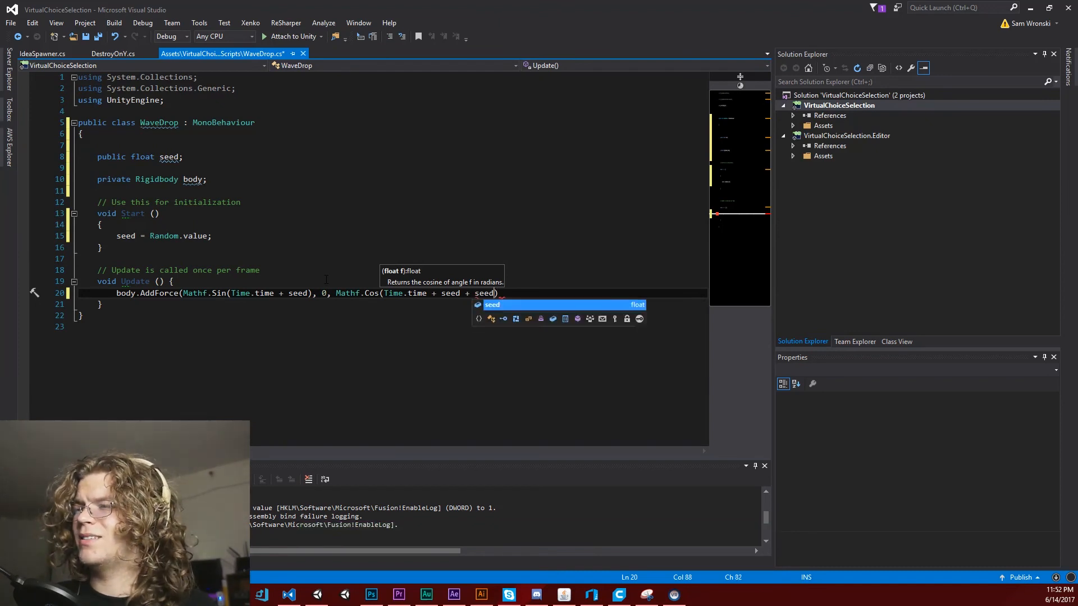
text())
text();)
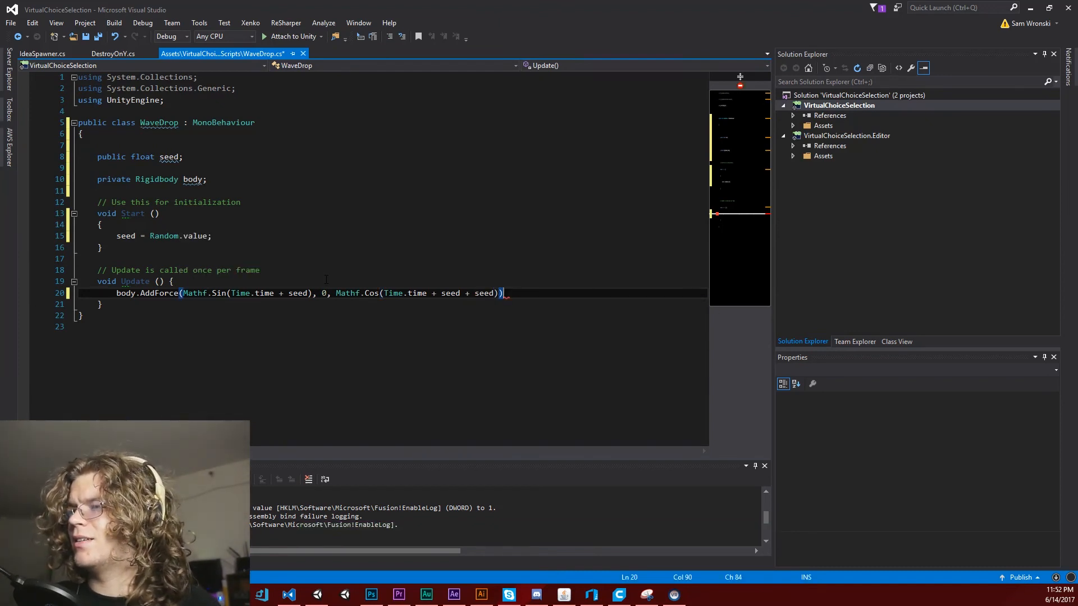
key(ctrl+s)
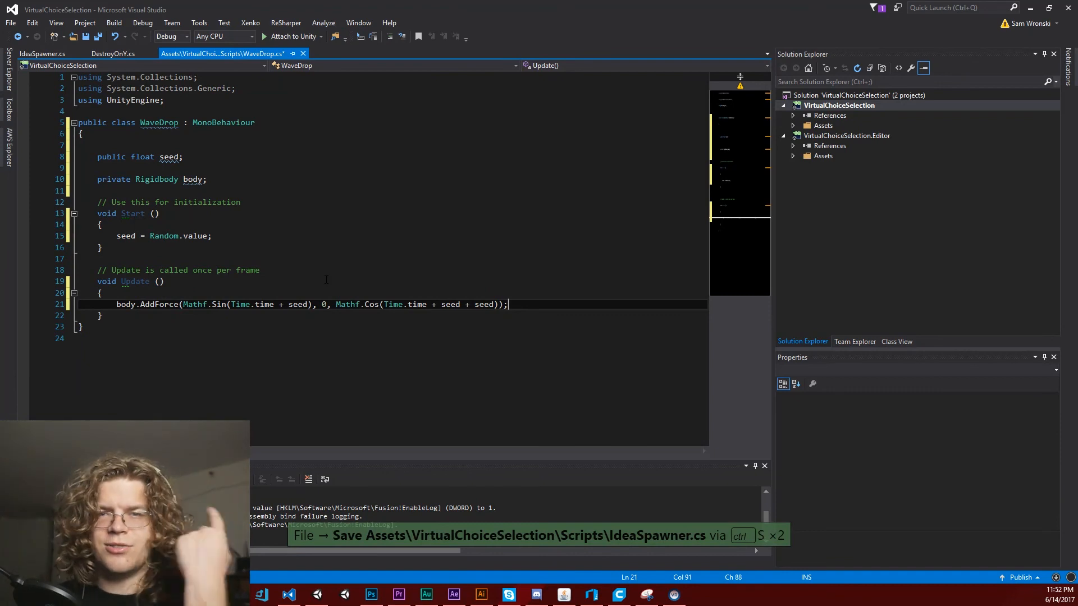
key(ctrl+s)
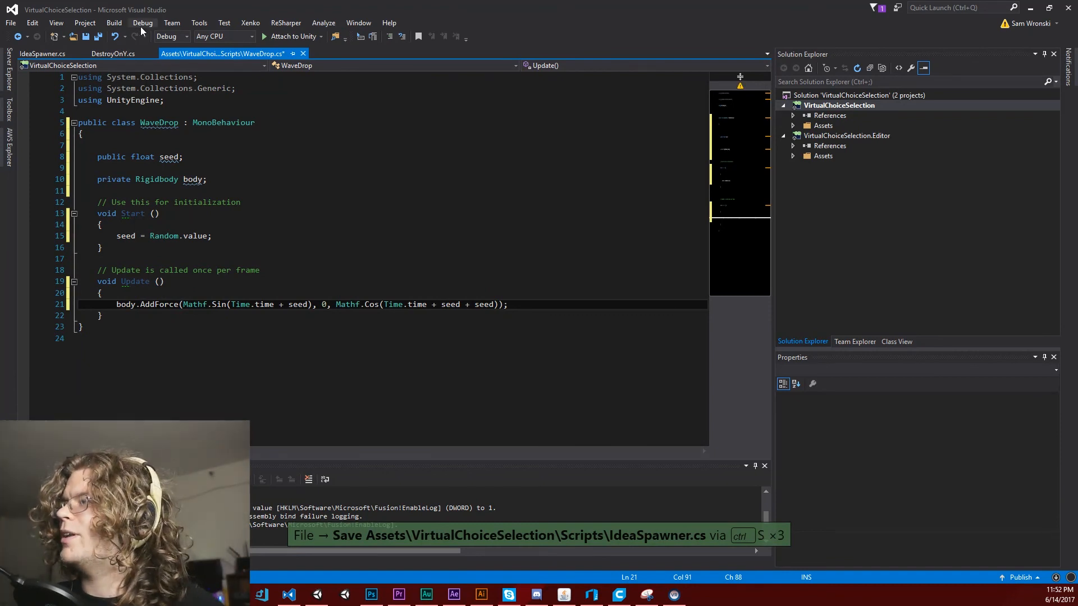
key(ctrl+shift+s)
Save WaveDrop, check the script in Unity, and return to Visual Studio
drag(488, 304, 436, 304)
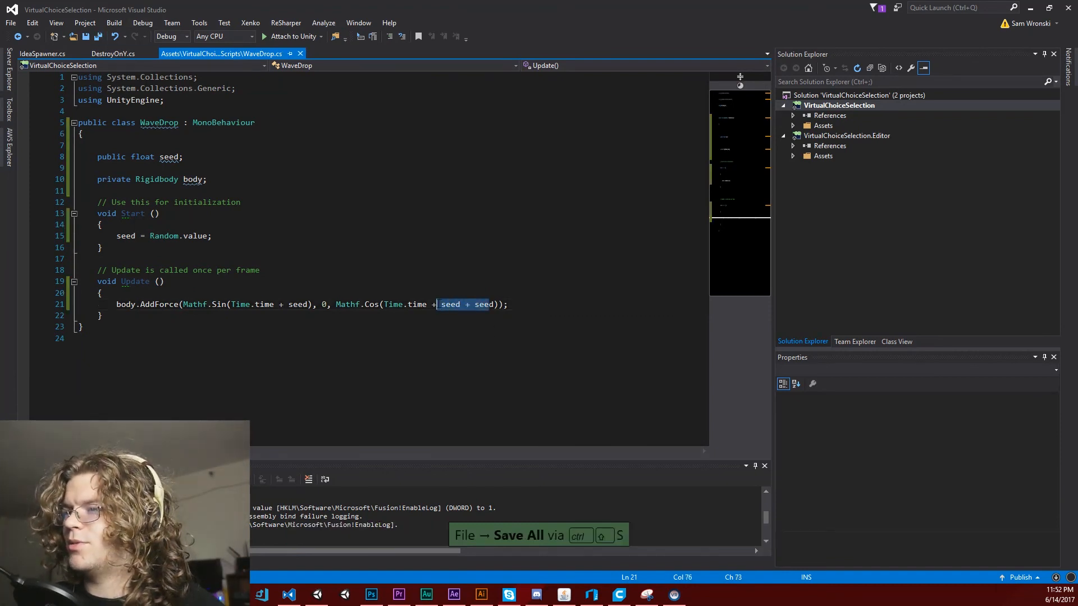
click(452, 304)
key(ctrl+s)
key(alt+Tab)
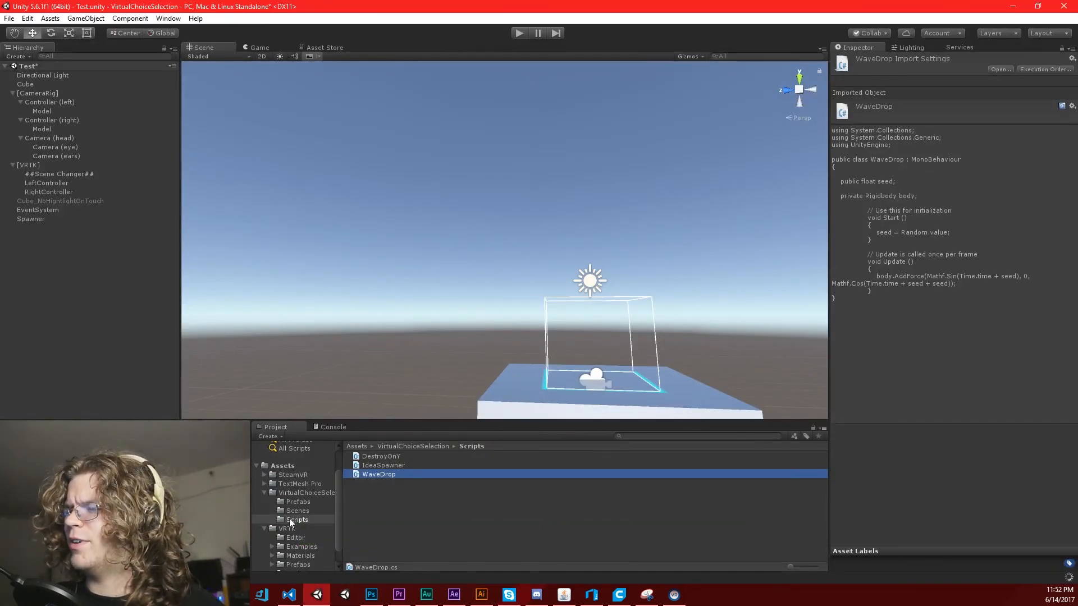
key(alt+Tab)
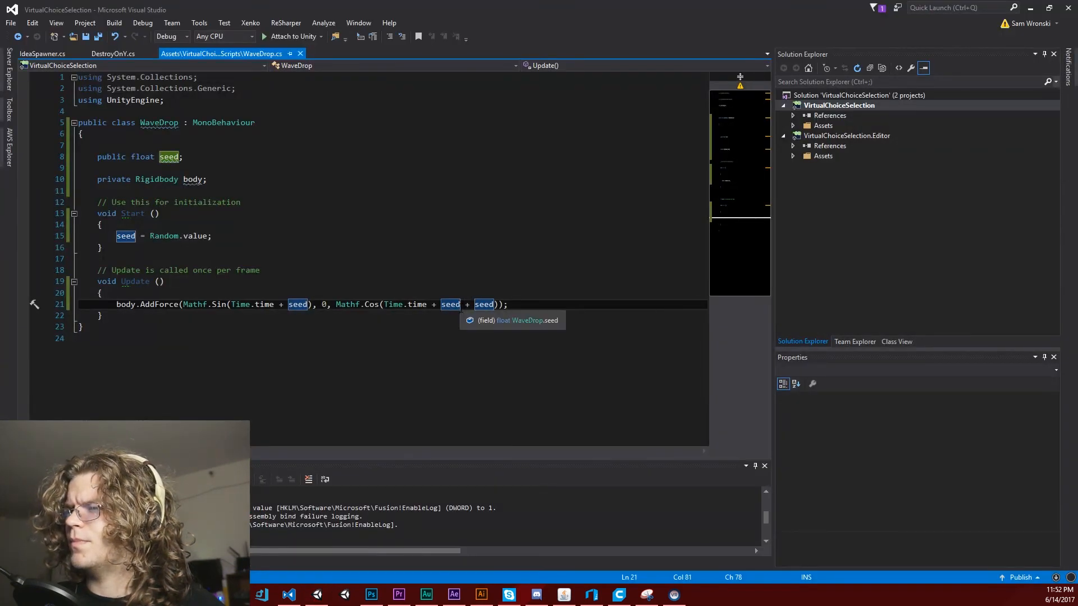
Change the cosine's argument to Time.time * 0.9f + seed, save the script, and select the whole Mathf.Cos expression
drag(459, 304, 437, 304)
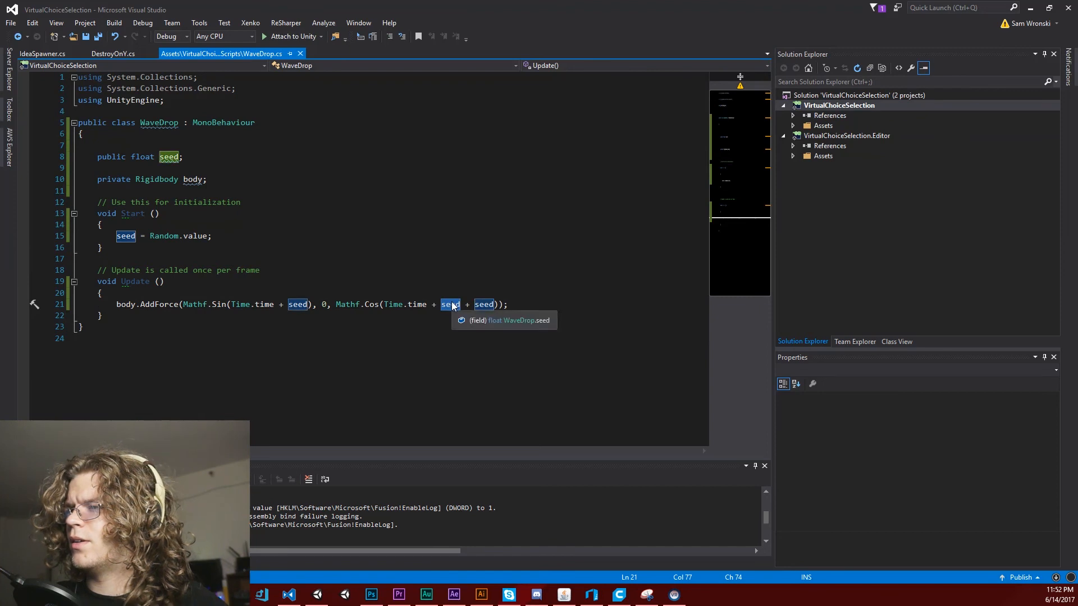
key(BackSpace)
key(Left)
key(Left)
key(Left)
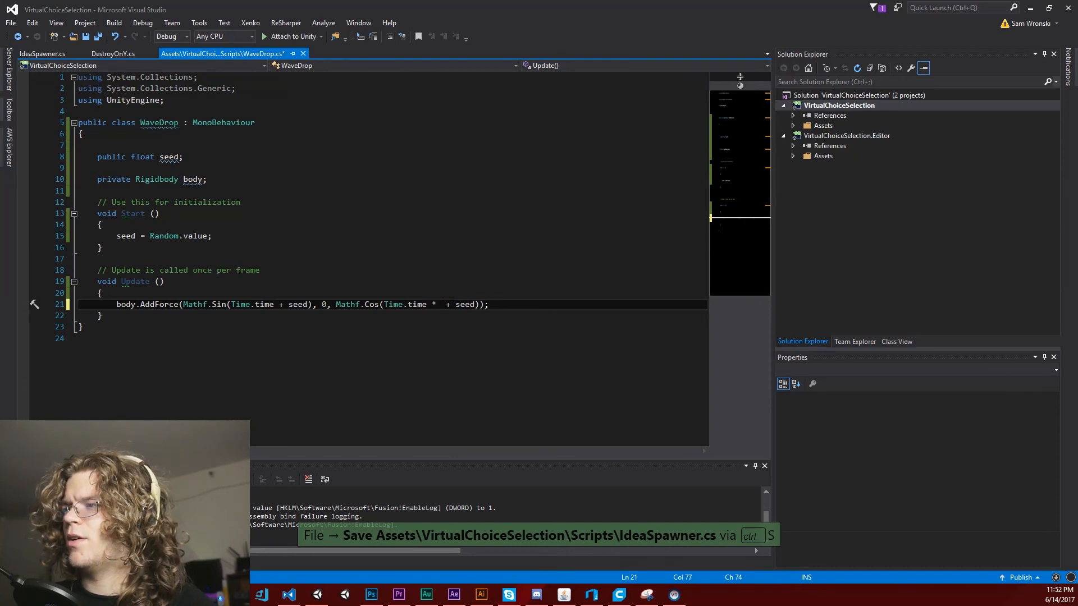
text(0.9f)
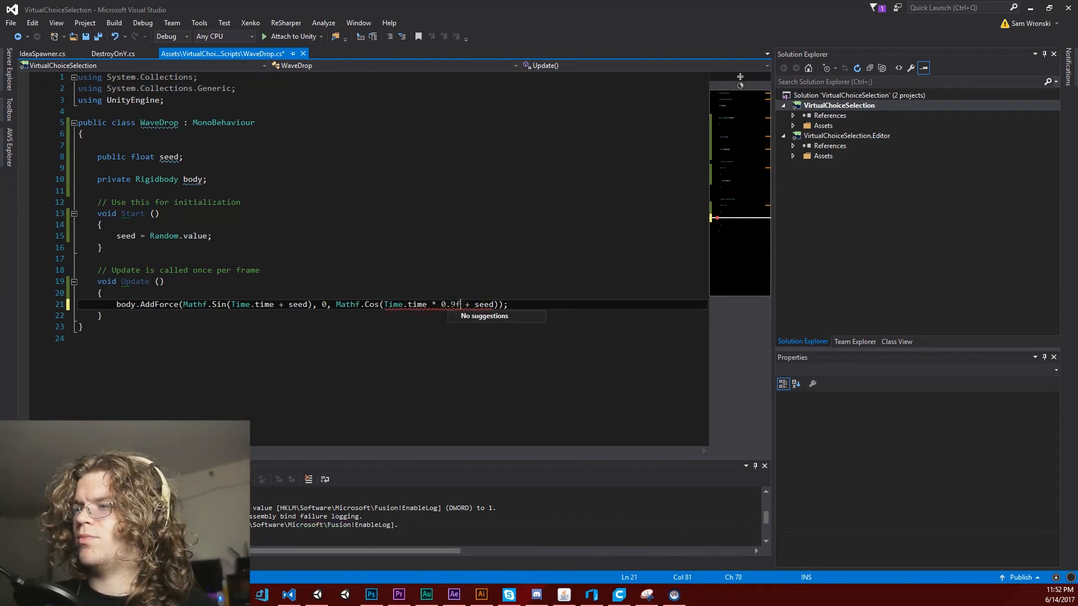
key(ctrl+s)
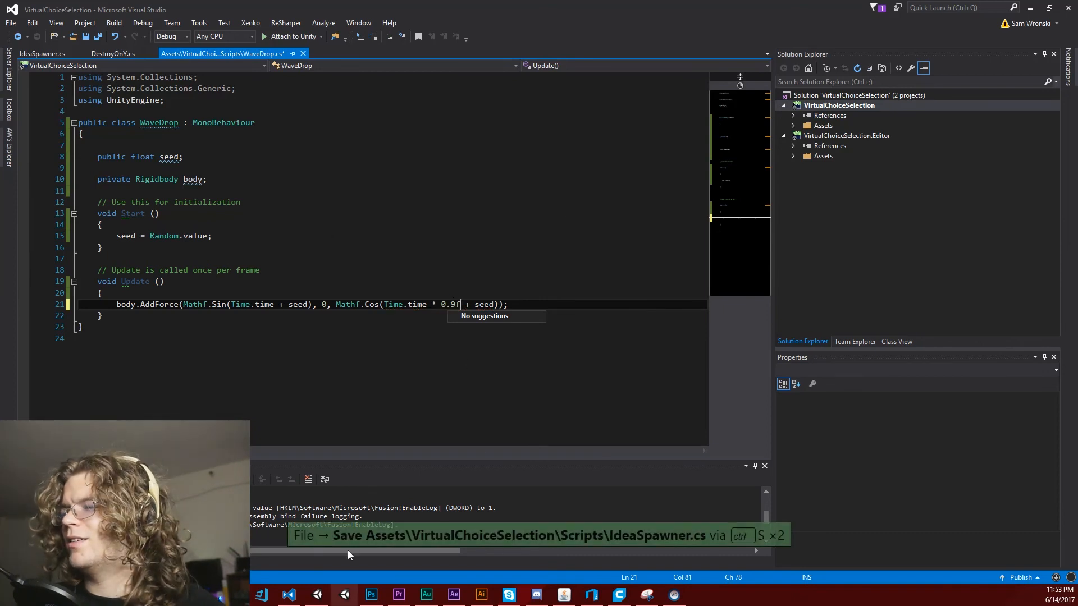
drag(335, 305, 498, 304)
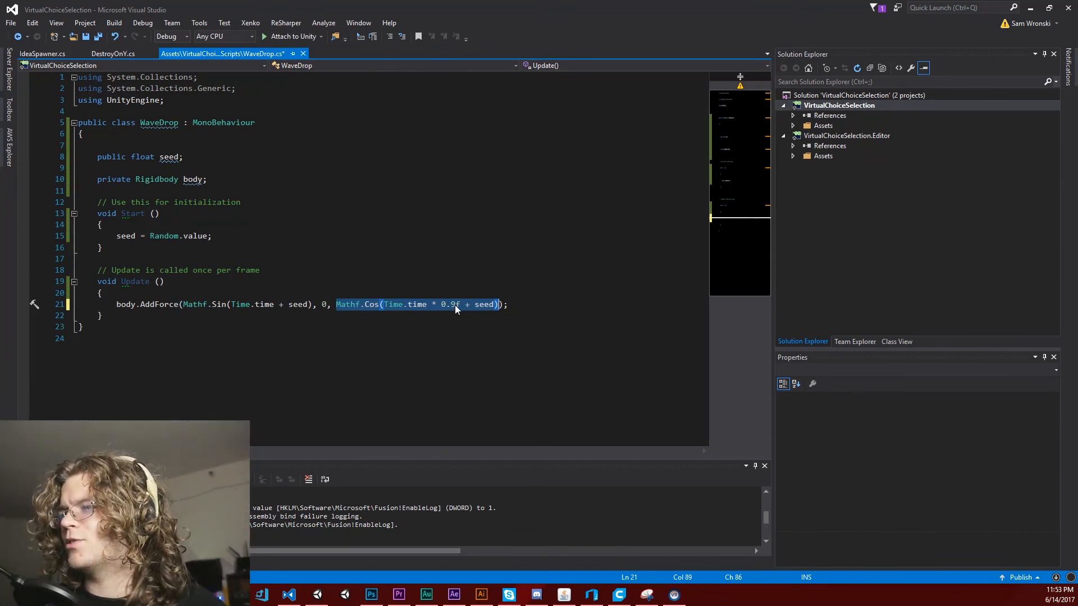
Save the WaveDrop script, select the Mathf.Sin expression to review it, and switch to Unity
key(ctrl+s)
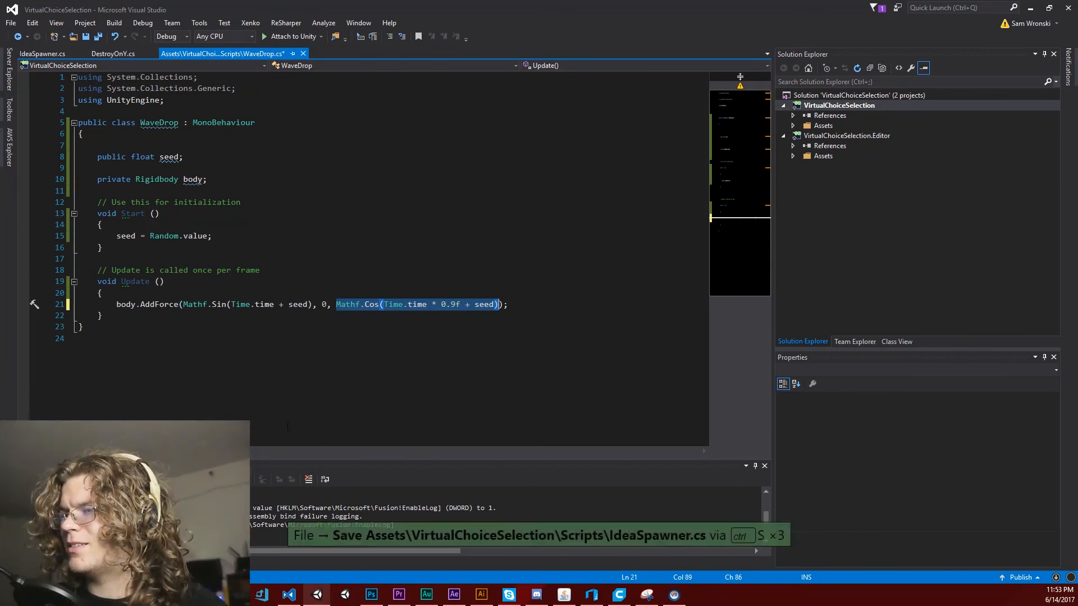
drag(183, 305, 317, 304)
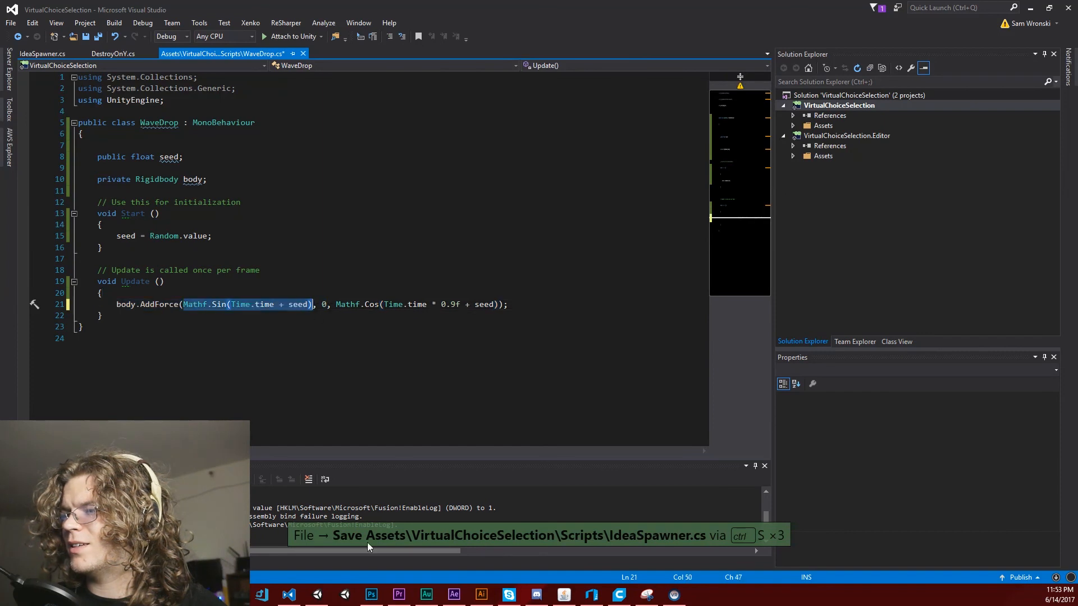
click(317, 595)
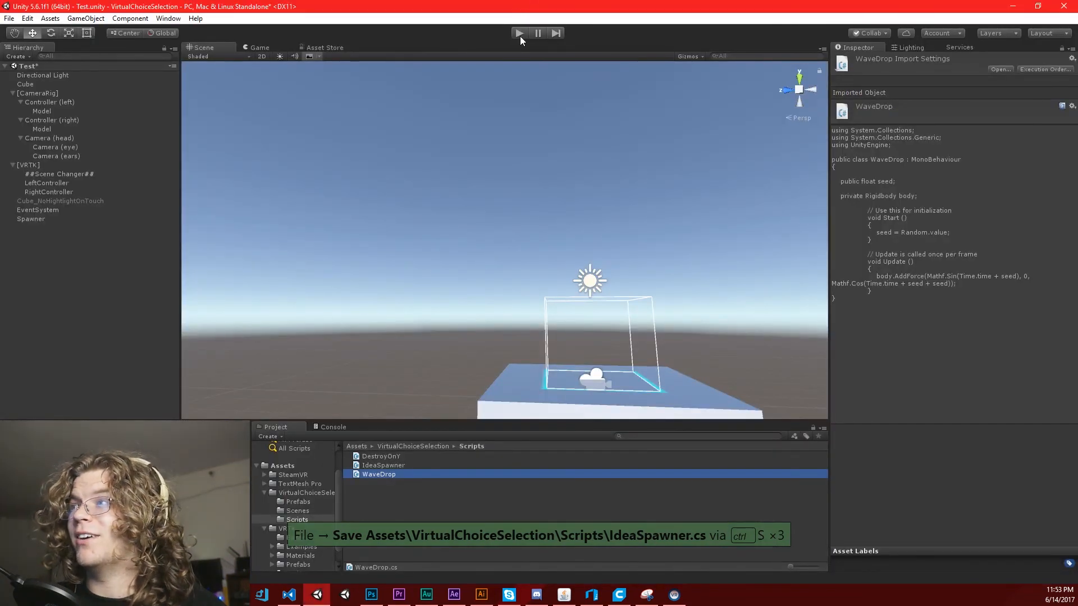
Play the scene, watch the falling IdeaNote clones in the Scene view, and stop playback
click(520, 35)
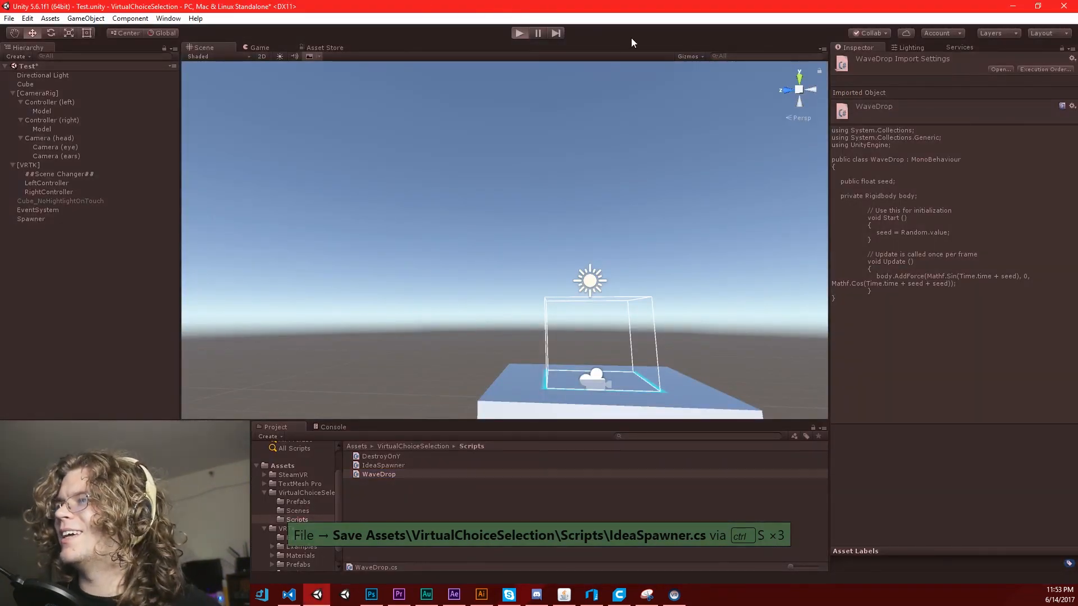
click(203, 48)
mouse_move(489, 259)
right_down()
mouse_move(573, 233)
mouse_move(714, 260)
mouse_move(777, 185)
mouse_move(794, 183)
mouse_move(787, 152)
mouse_move(775, 346)
mouse_move(776, 300)
right_up()
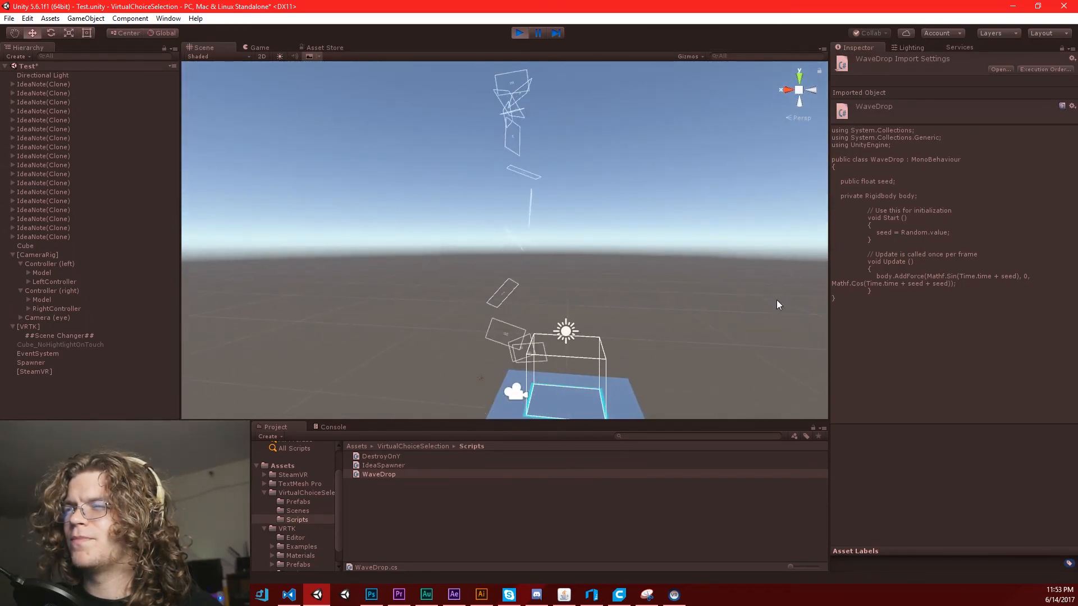
click(520, 33)
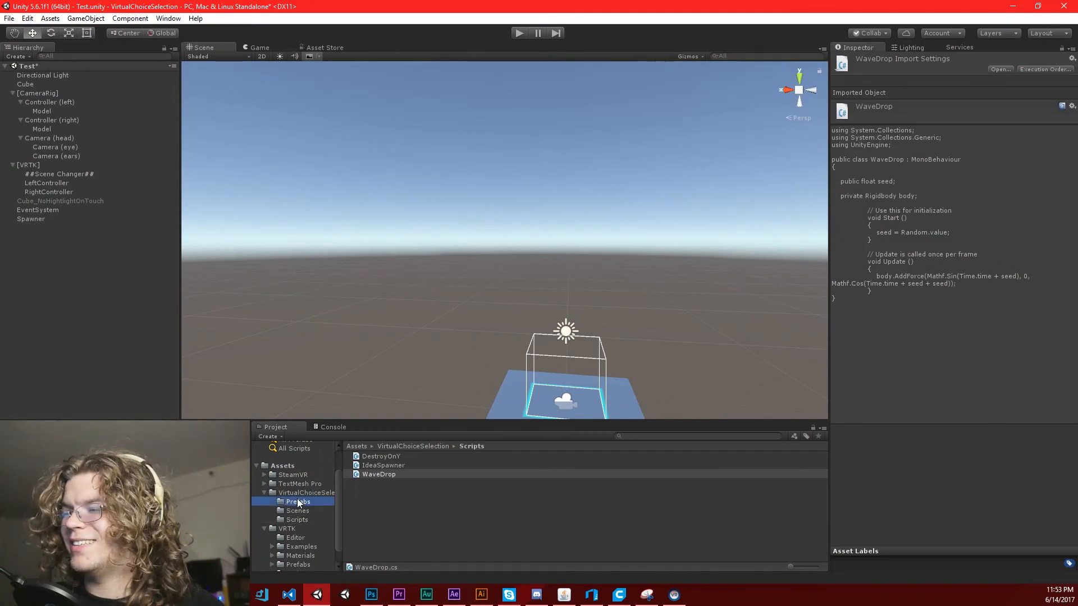
Place an IdeaNote prefab instance on the platform in the scene and attach the WaveDrop script to it
drag(371, 456, 485, 253)
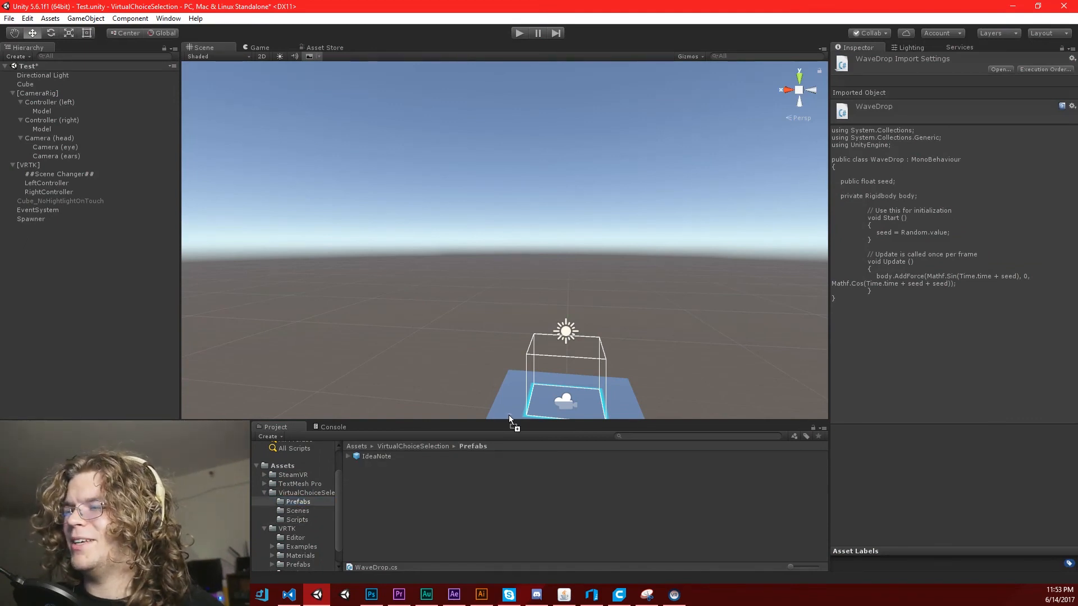
right_drag(518, 394, 545, 416)
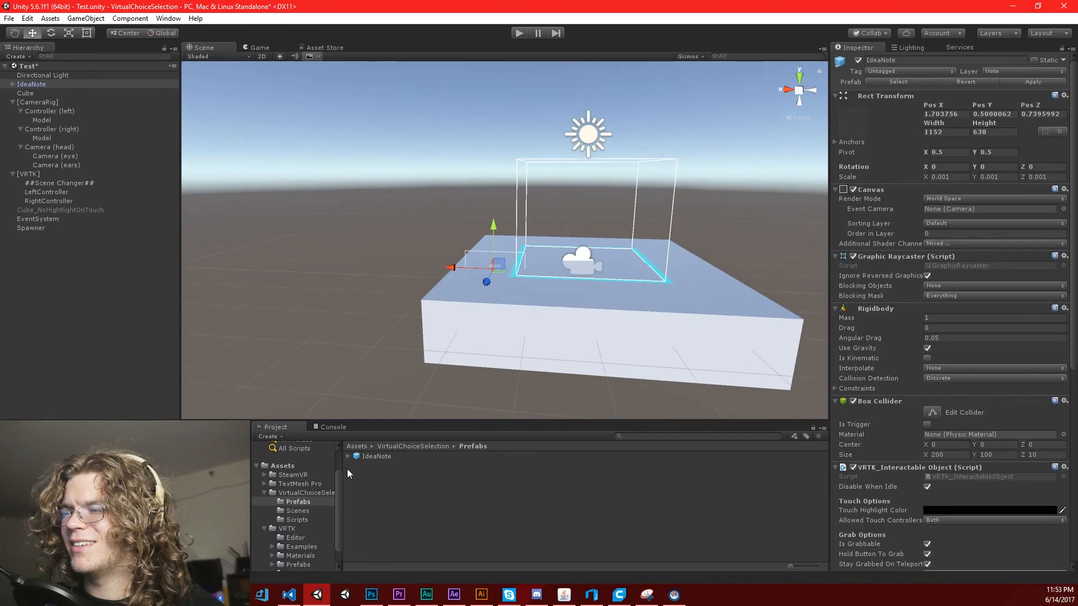
drag(380, 474, 871, 565)
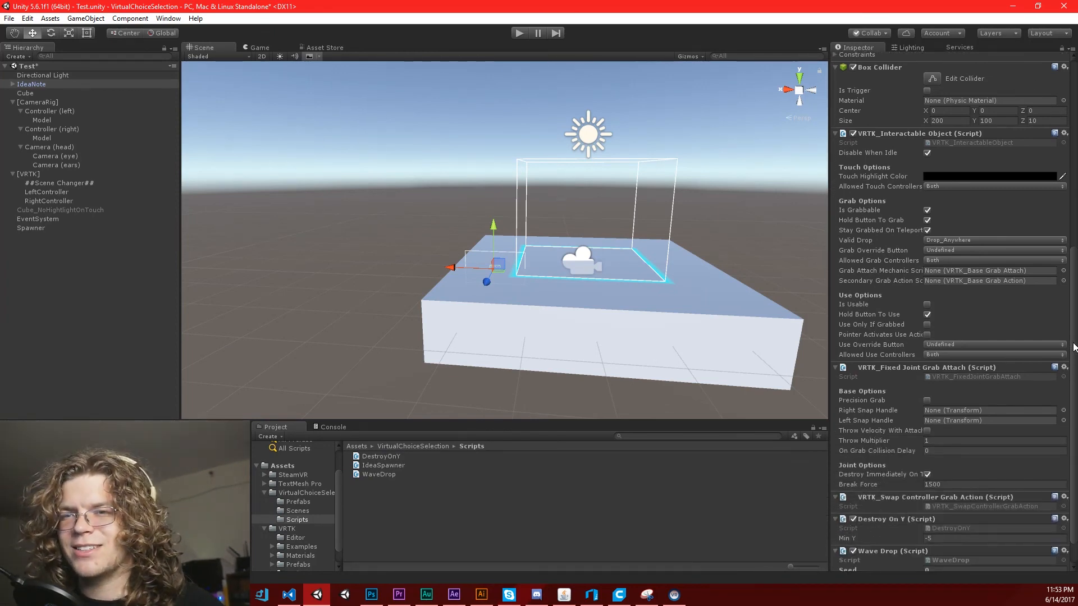
Check the instance's Wave Drop component, apply the changes to the IdeaNote prefab, and delete the instance from the scene
drag(1073, 348, 1073, 111)
scroll(1054, 497, down, 10)
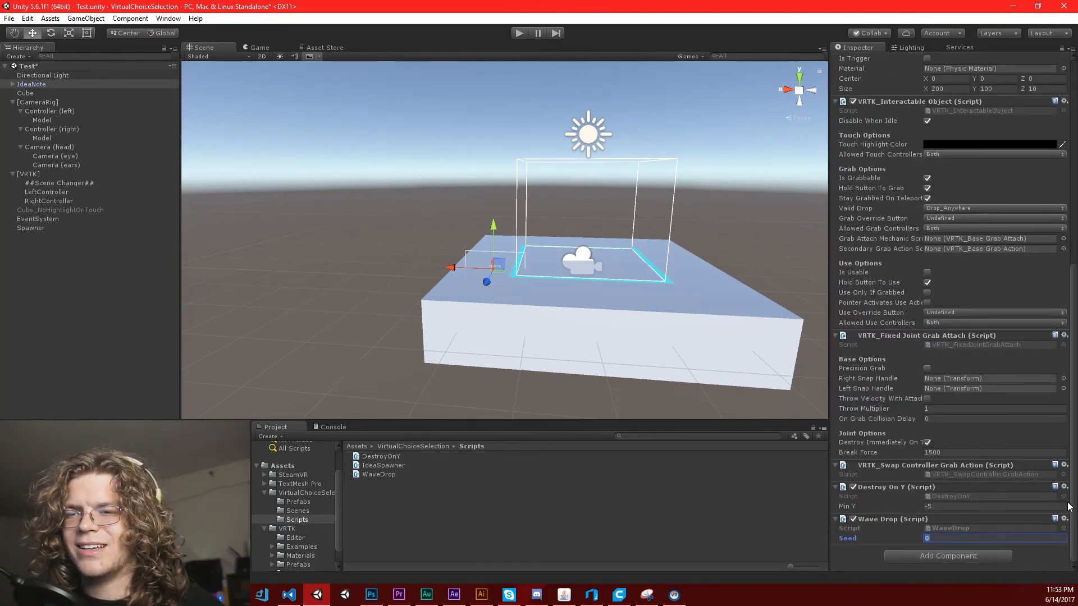
drag(1073, 506, 1051, 179)
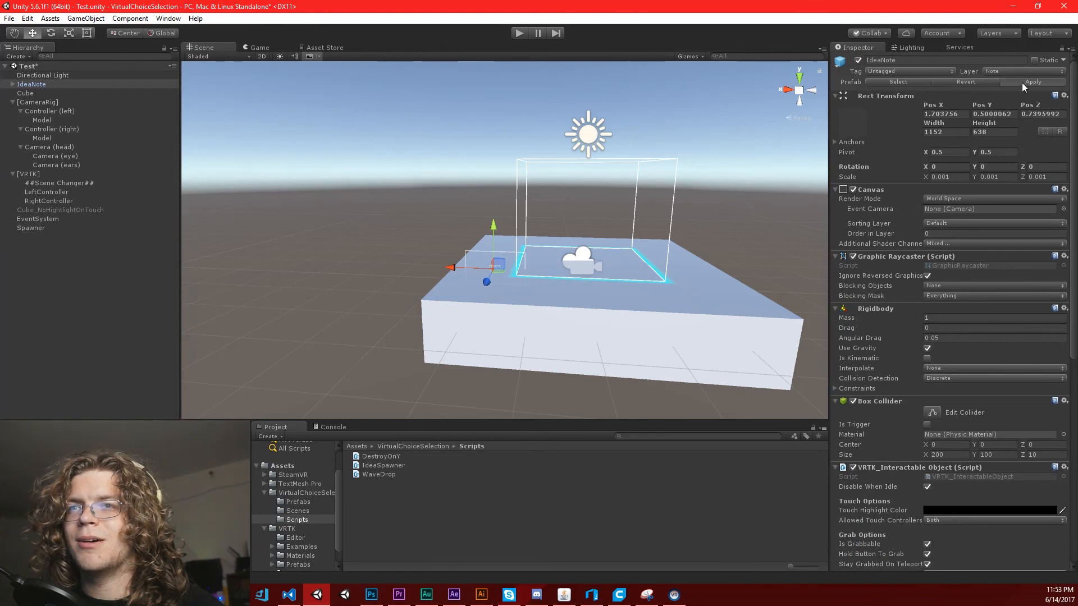
click(53, 84)
key(Delete)
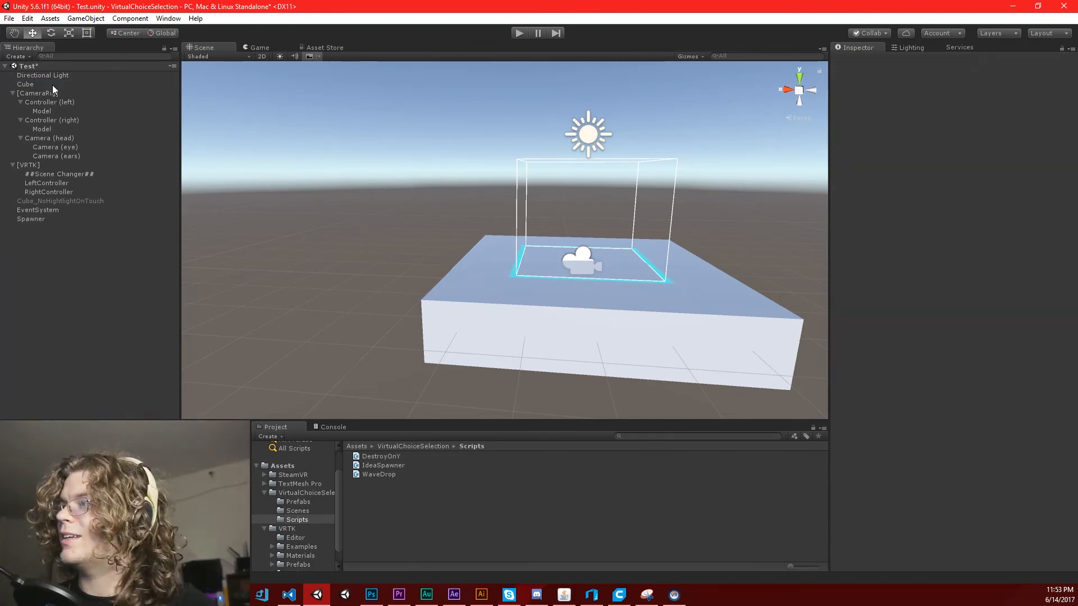
Run the scene with the updated prefab, examine how the notes drift in the Scene view, and stop playback
click(519, 33)
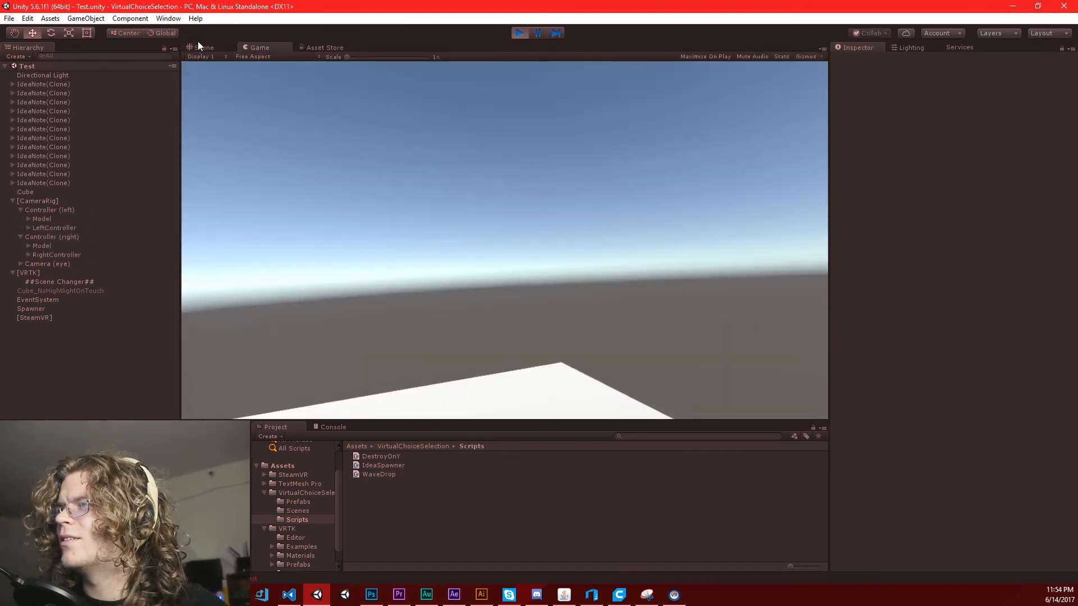
click(202, 47)
mouse_move(464, 183)
right_down()
mouse_move(484, 76)
mouse_move(495, 159)
mouse_move(608, 174)
mouse_move(825, 163)
mouse_move(808, 207)
mouse_move(748, 227)
mouse_move(696, 337)
mouse_move(698, 380)
mouse_move(717, 362)
mouse_move(707, 216)
right_up()
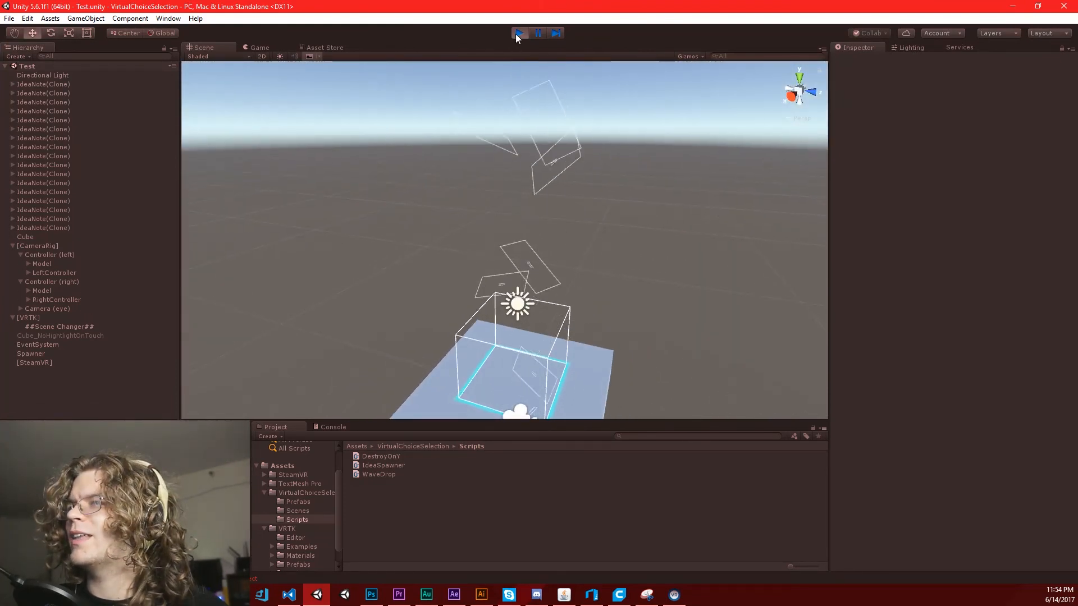
click(518, 34)
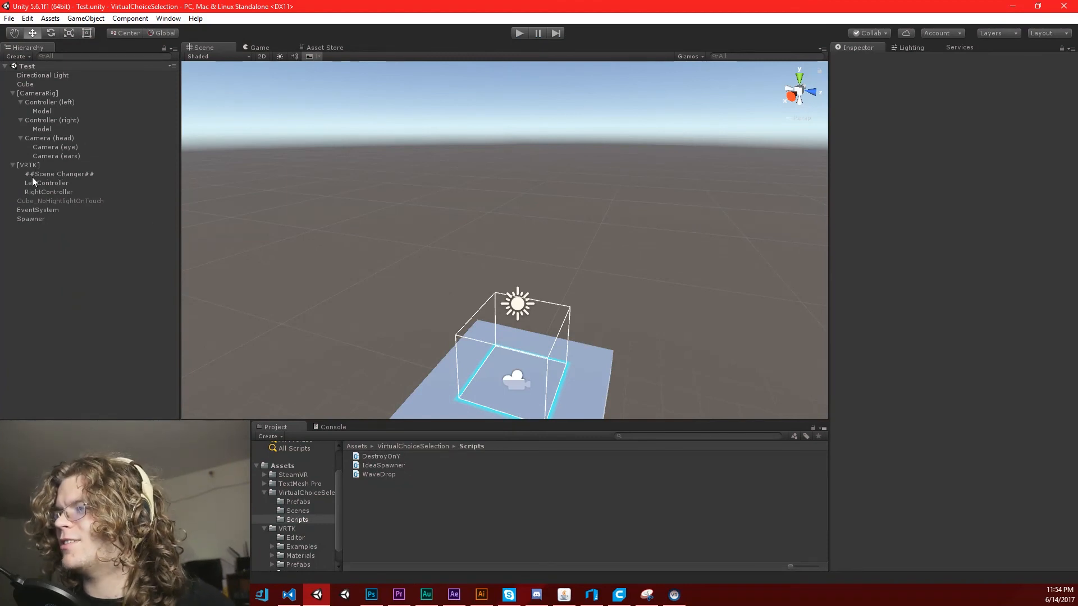
Set the Spawner's Idea Spawner values to Random Length 3, Height 15 and Spawn Rate 30
click(34, 219)
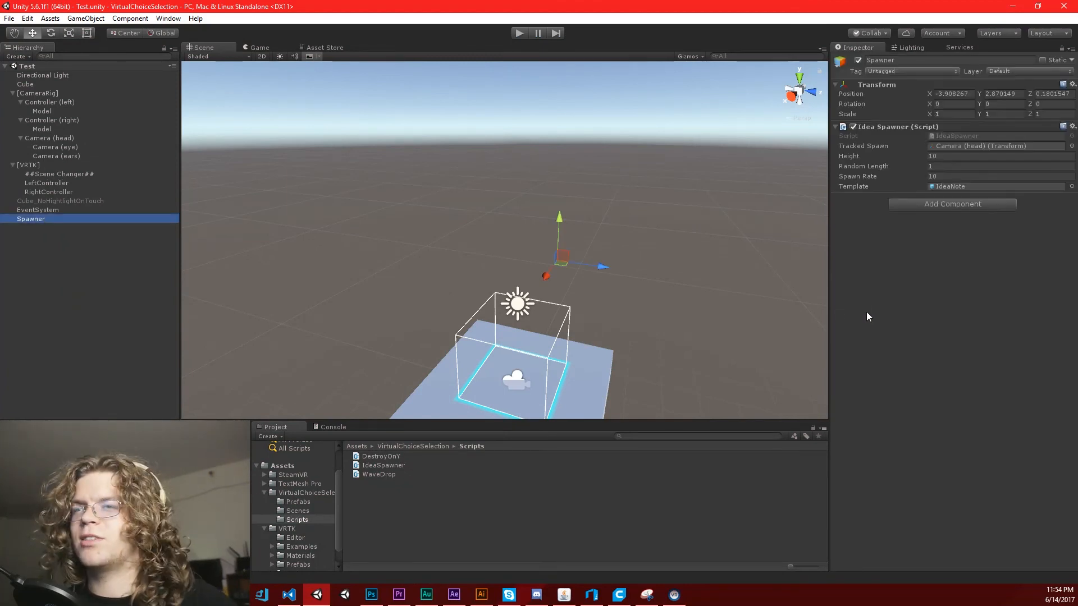
click(945, 166)
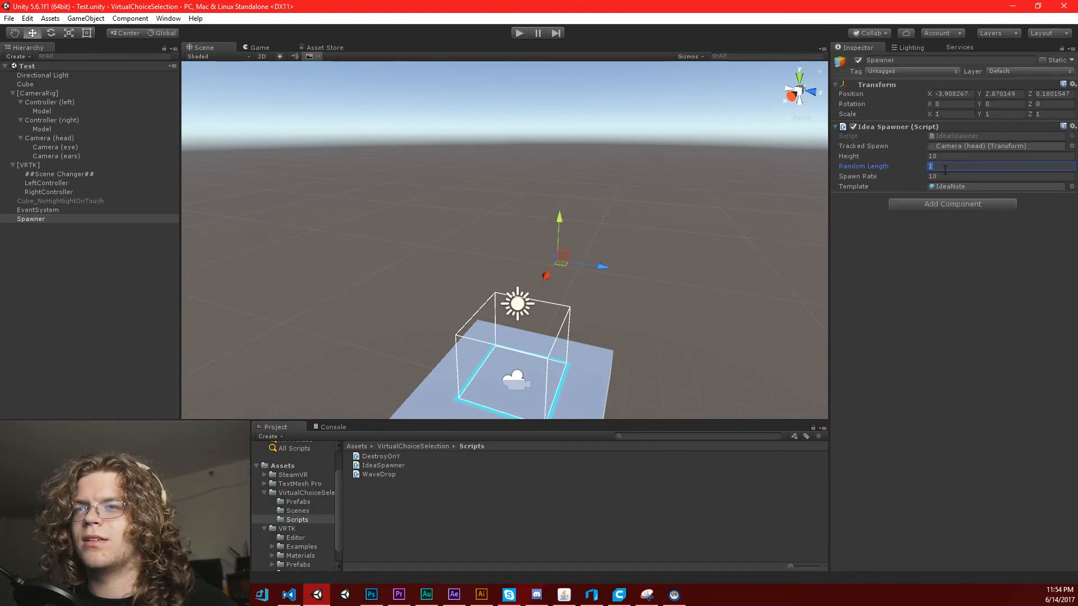
text(3)
click(937, 157)
click(944, 177)
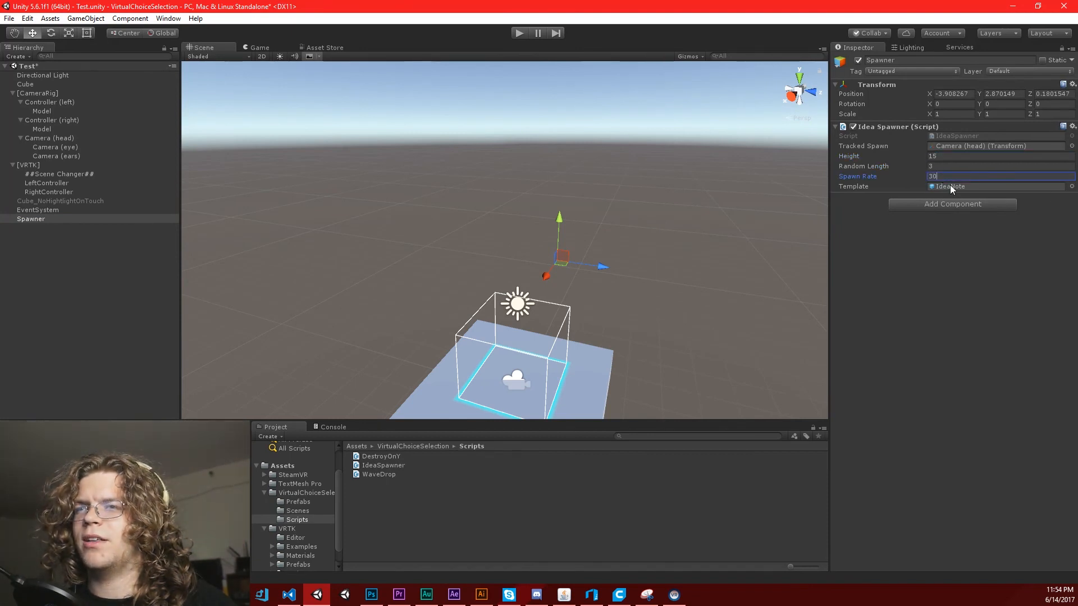
Play the scene with the new spawner values and examine the falling, drifting notes from several angles in the Scene view
click(517, 29)
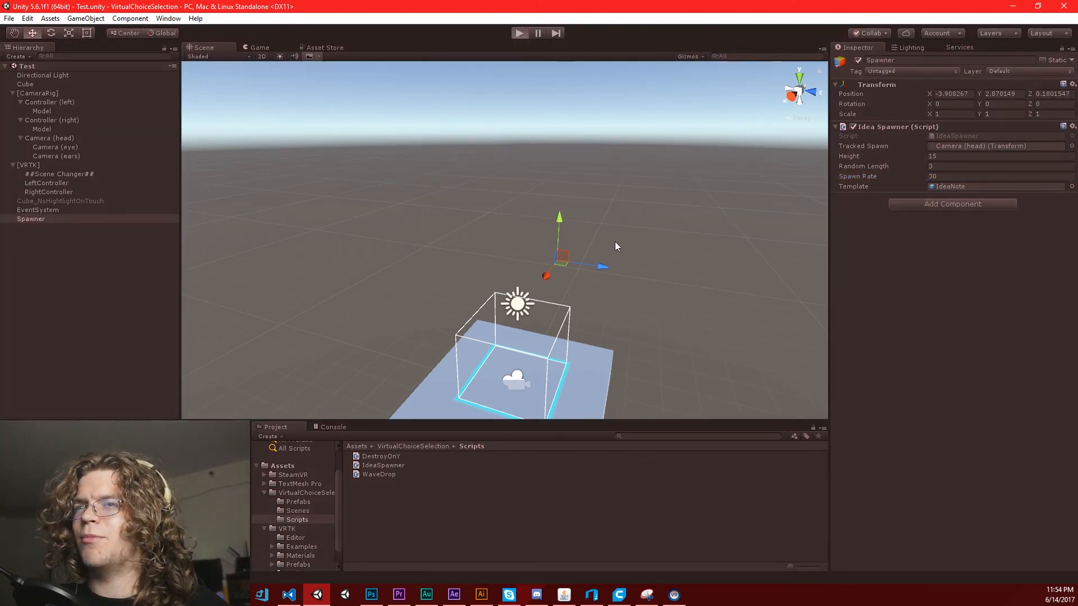
click(204, 47)
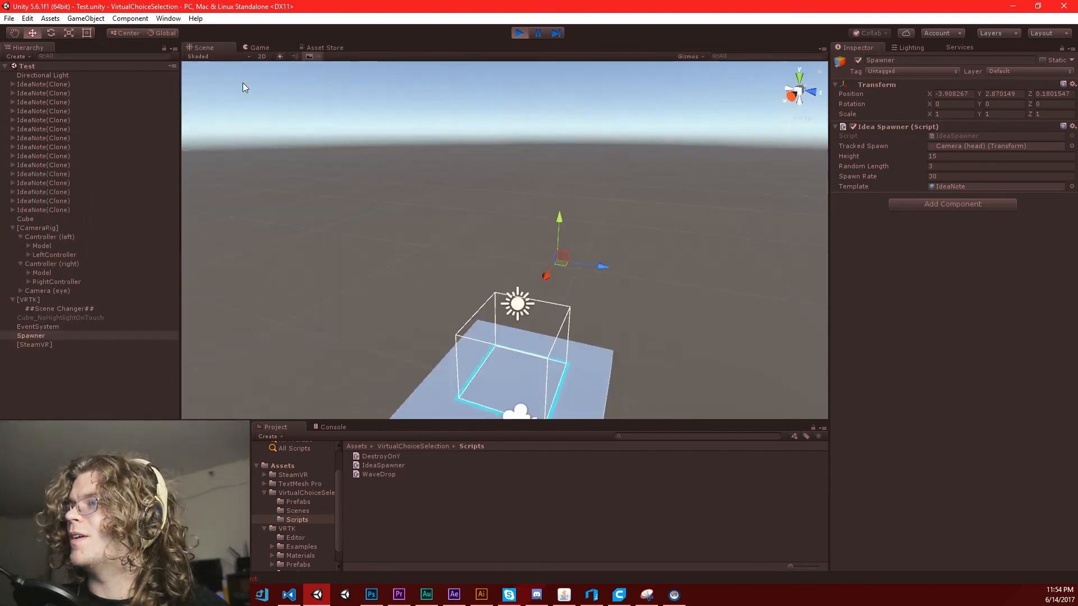
right_drag(628, 292, 498, 168)
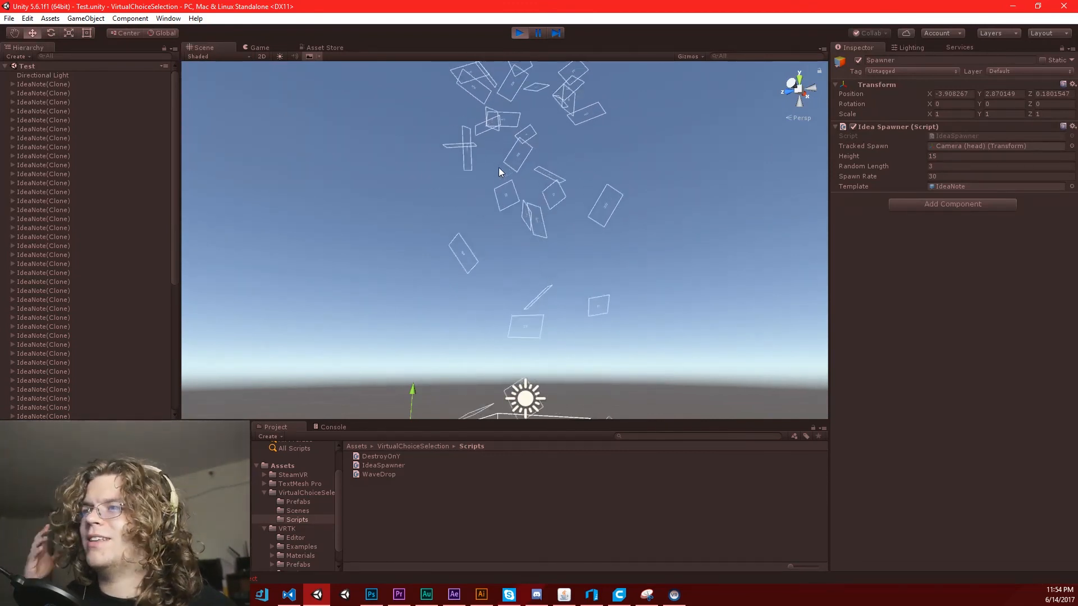
right_drag(561, 247, 575, 279)
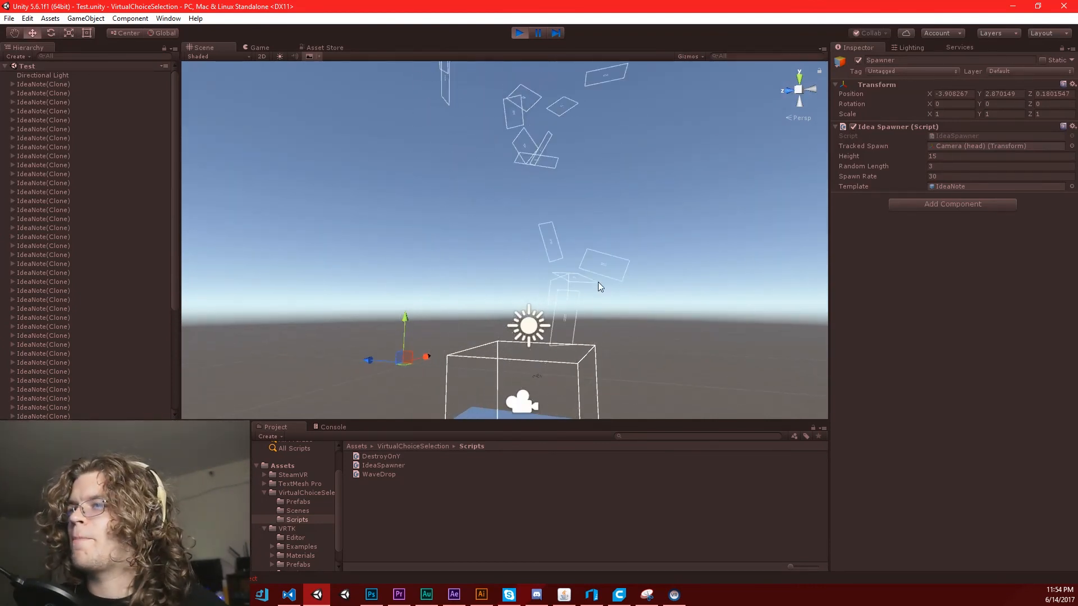
right_drag(597, 282, 575, 228)
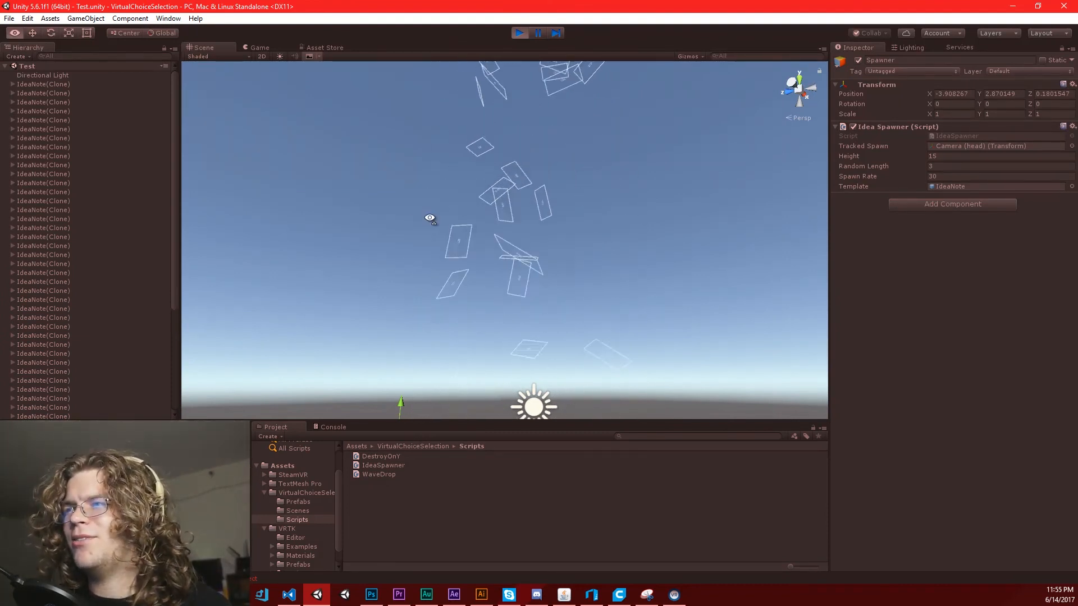
right_drag(428, 222, 448, 235)
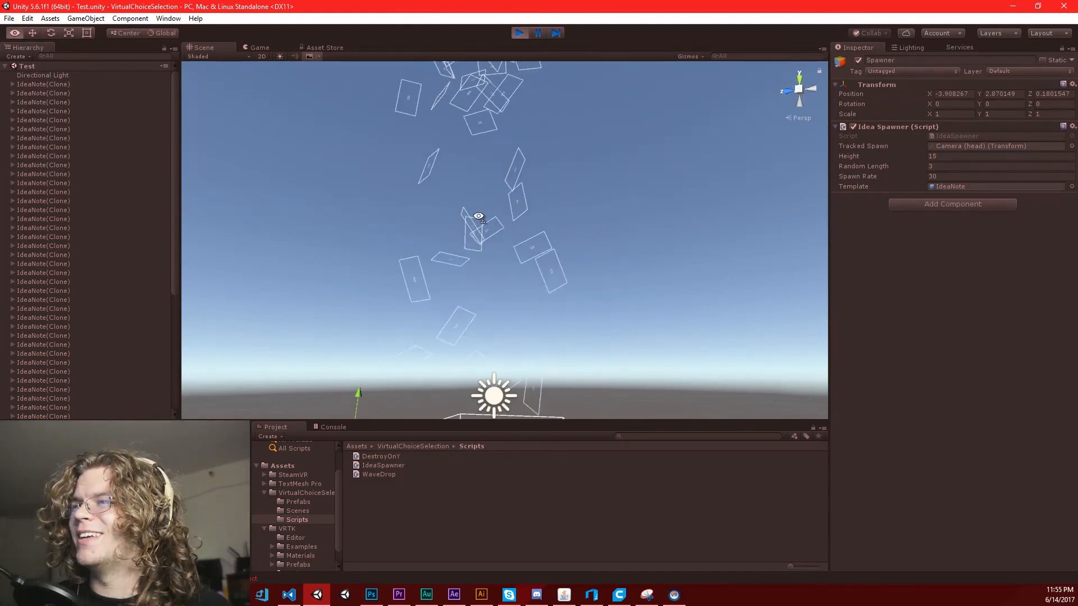
right_drag(477, 218, 478, 253)
right_drag(524, 220, 552, 256)
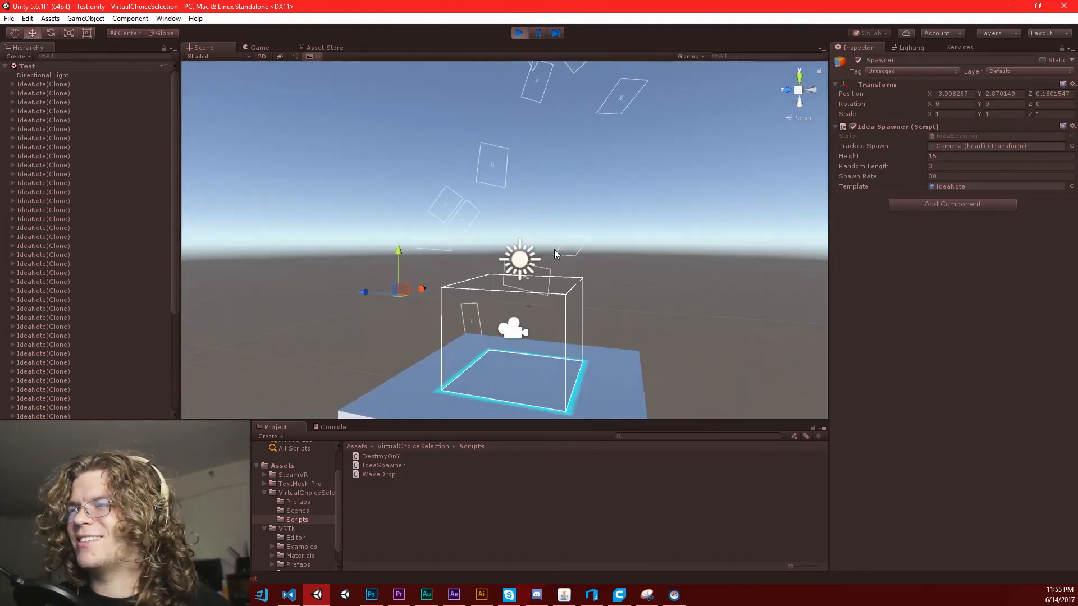